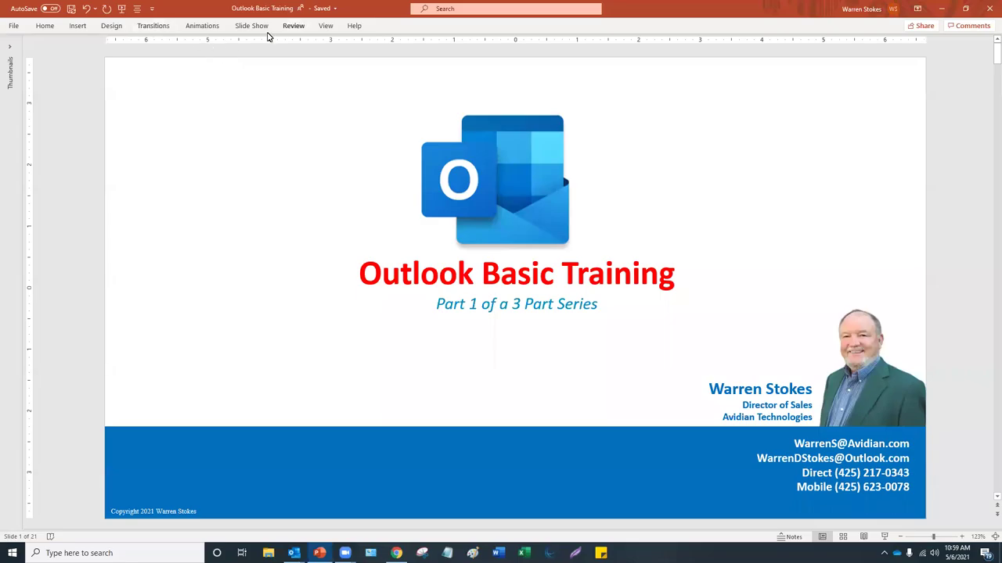
Start the Outlook Basic Training slideshow from slide 1 in Presenter View.
left_click(256, 25)
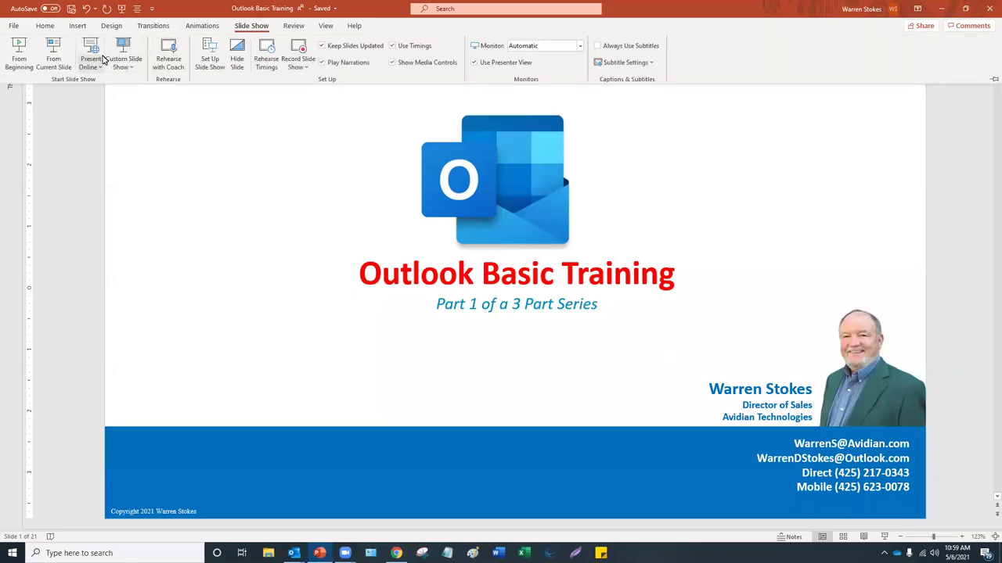
left_click(46, 69)
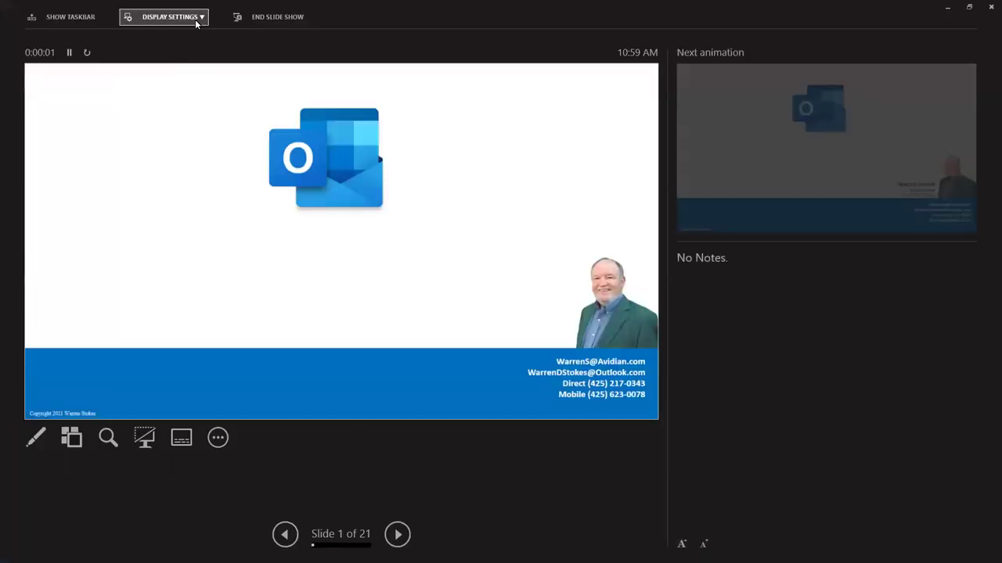
Use Display Settings to swap Presenter View and Slide Show.
left_click(197, 22)
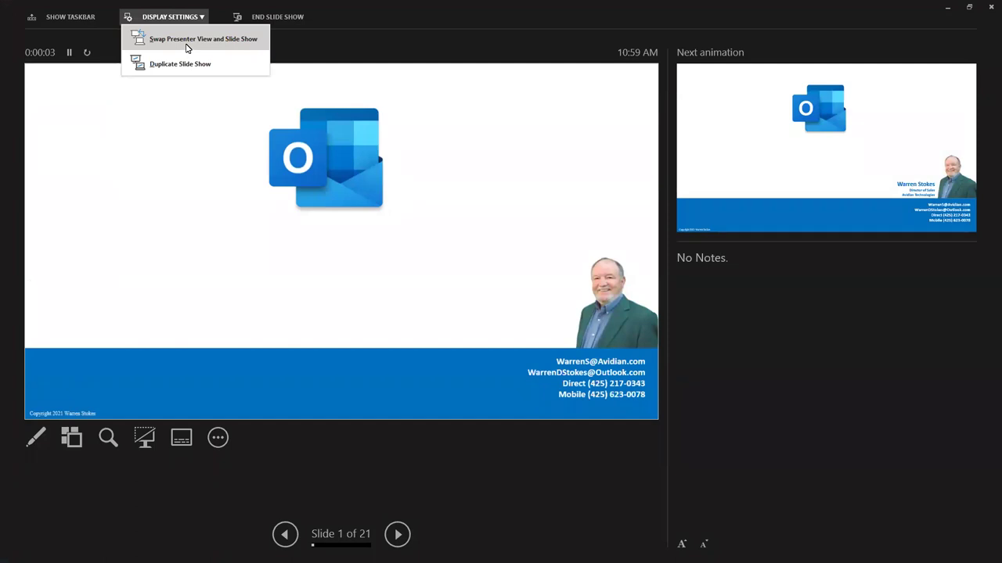
left_click(185, 47)
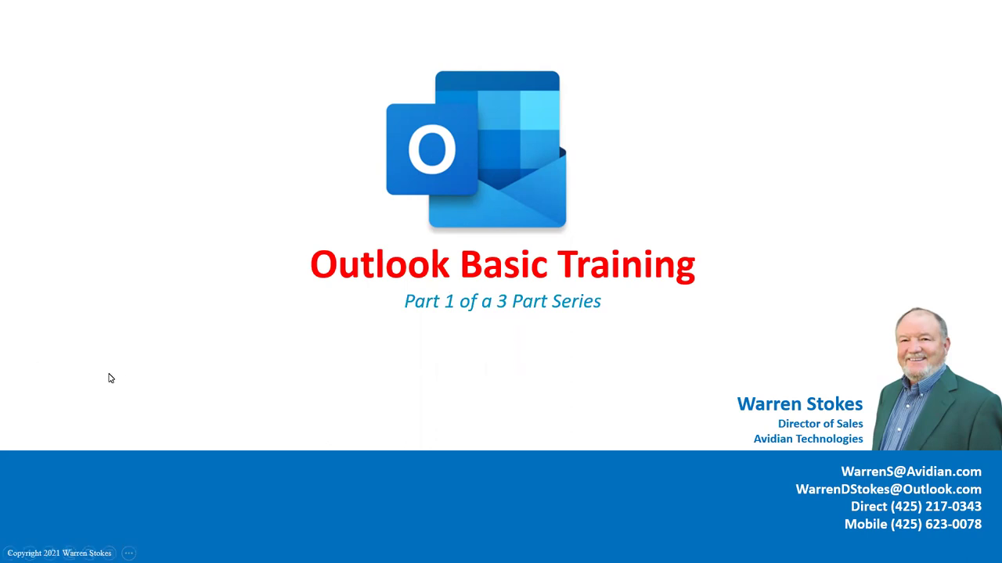
Advance to slide 2, Topics, and animate in its bullets through Customize the Ribbon.
left_click(203, 388)
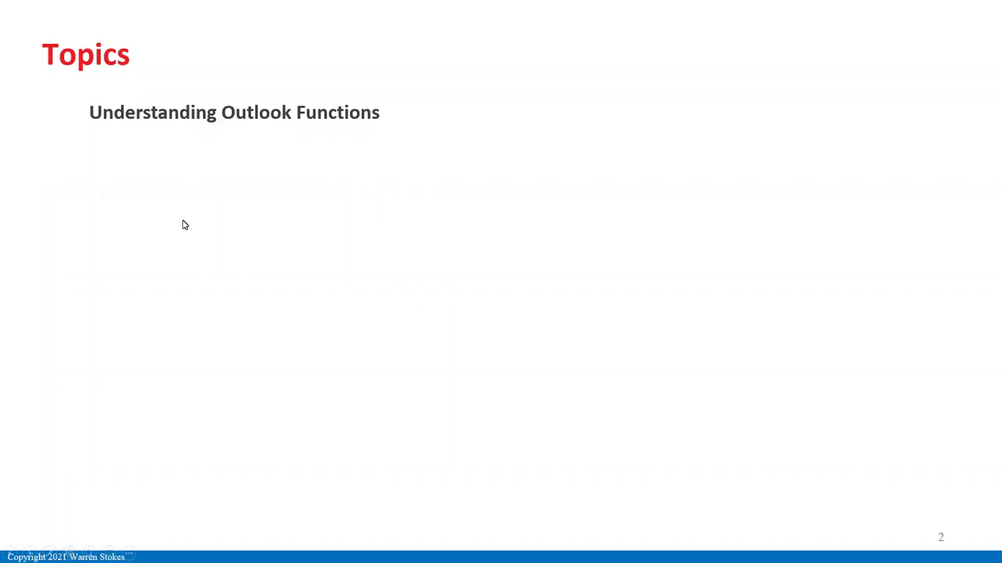
left_click(164, 256)
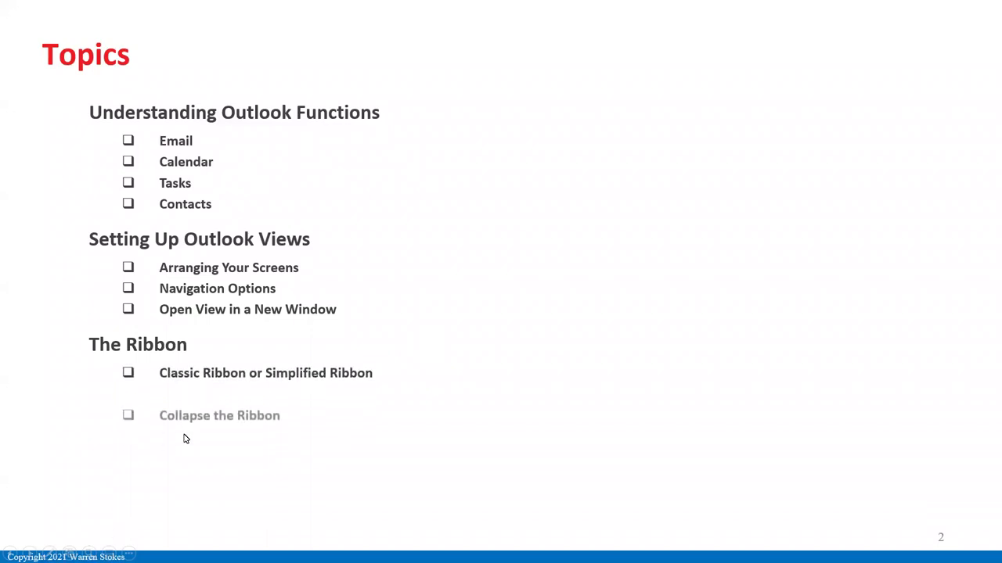
left_click(106, 483)
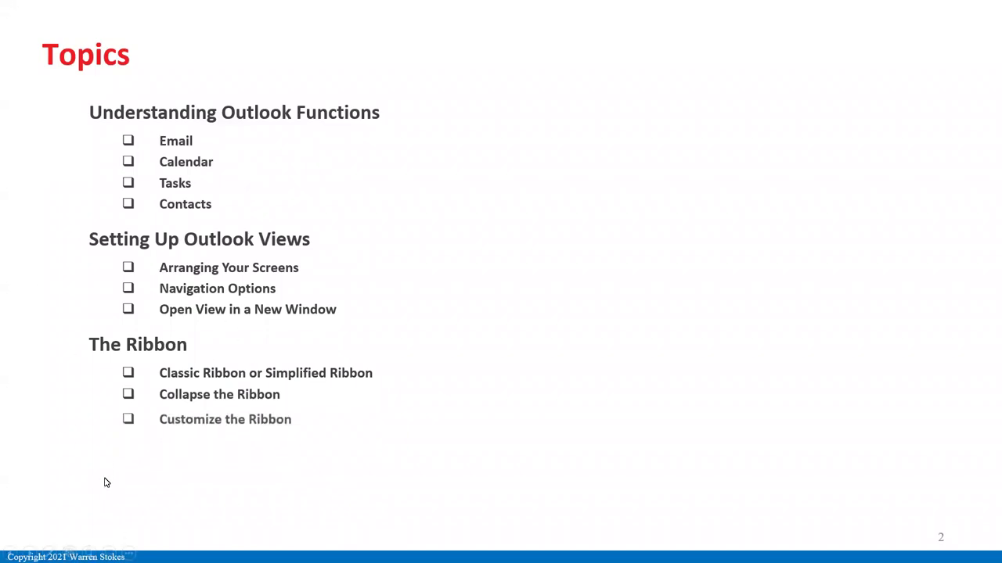
Animate in the Insert Content from Templates heading with Quick Parts, Templates, Quick Steps and Signature.
left_click(107, 483)
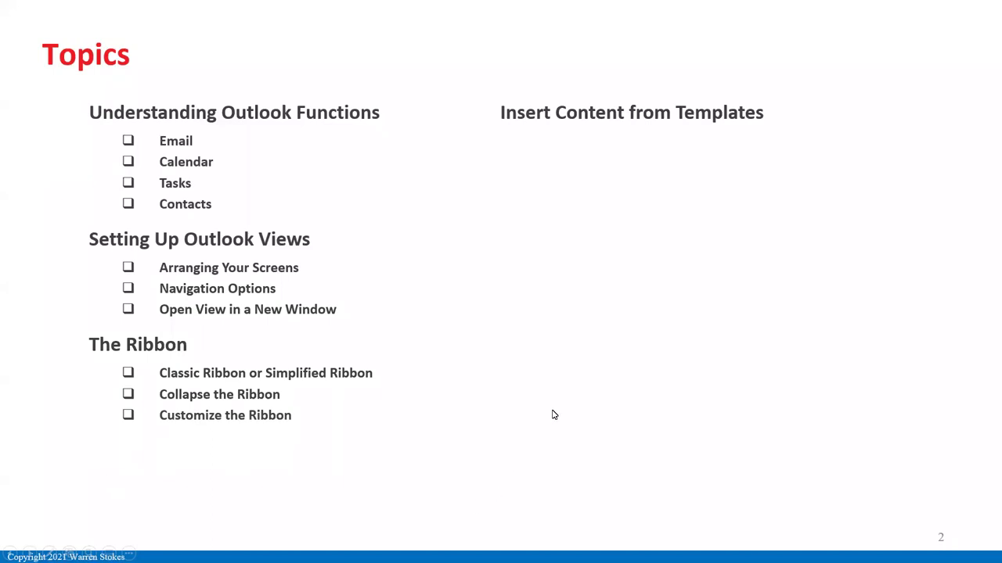
left_click(596, 319)
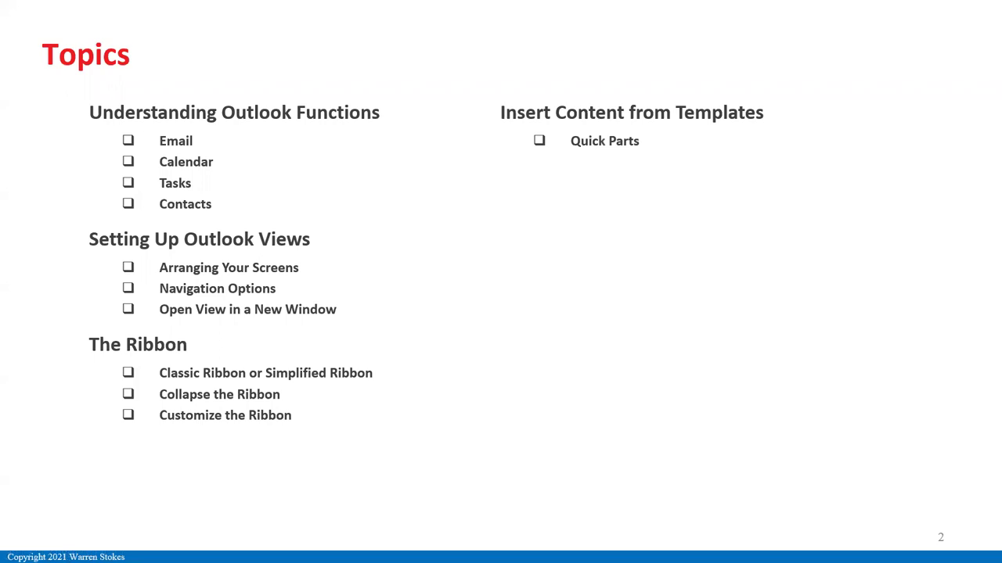
key("Right")
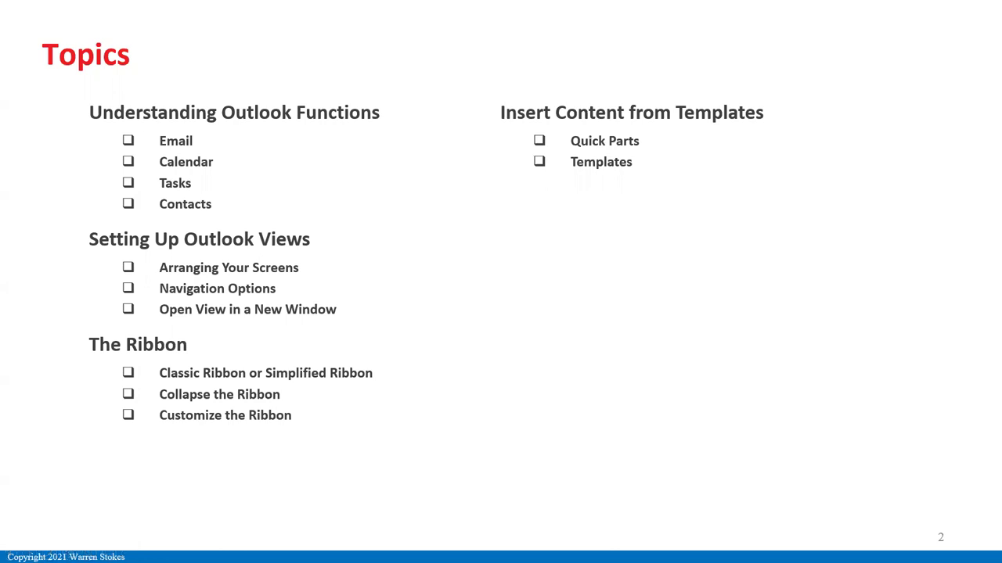
key("Right")
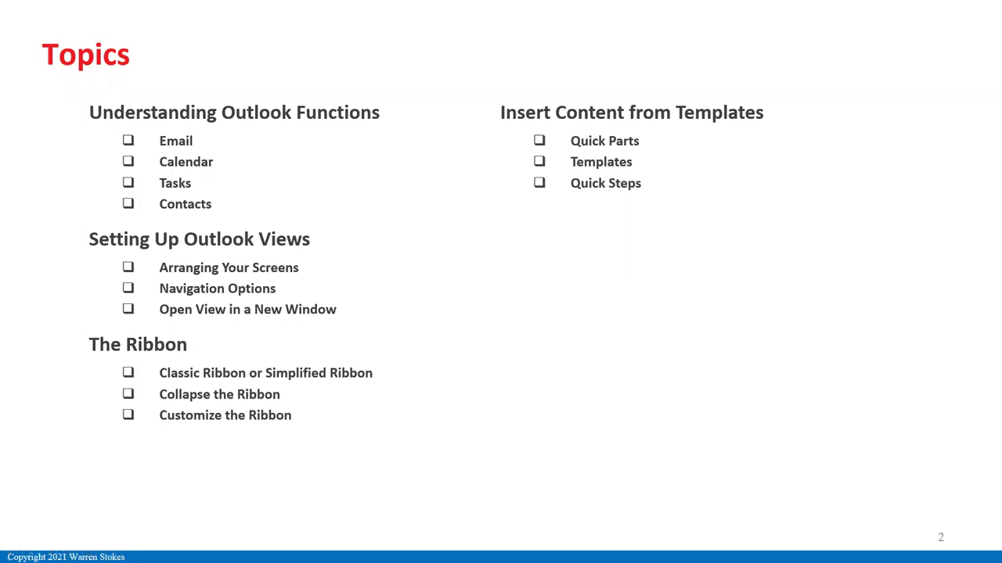
key("Right")
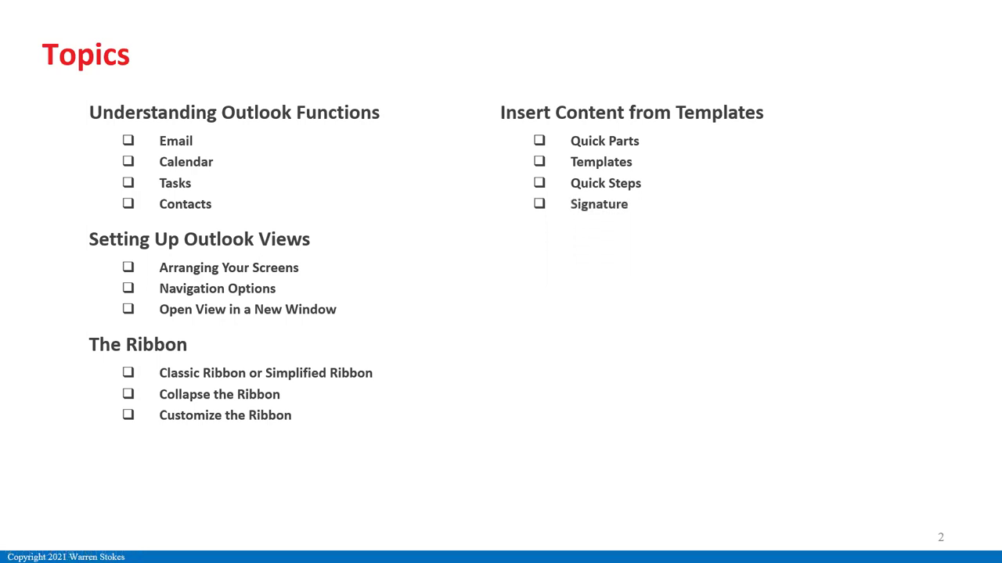
Reveal the Searching heading with its Basic Search, Boolean search and Finds Exact Match bullets.
left_click(561, 318)
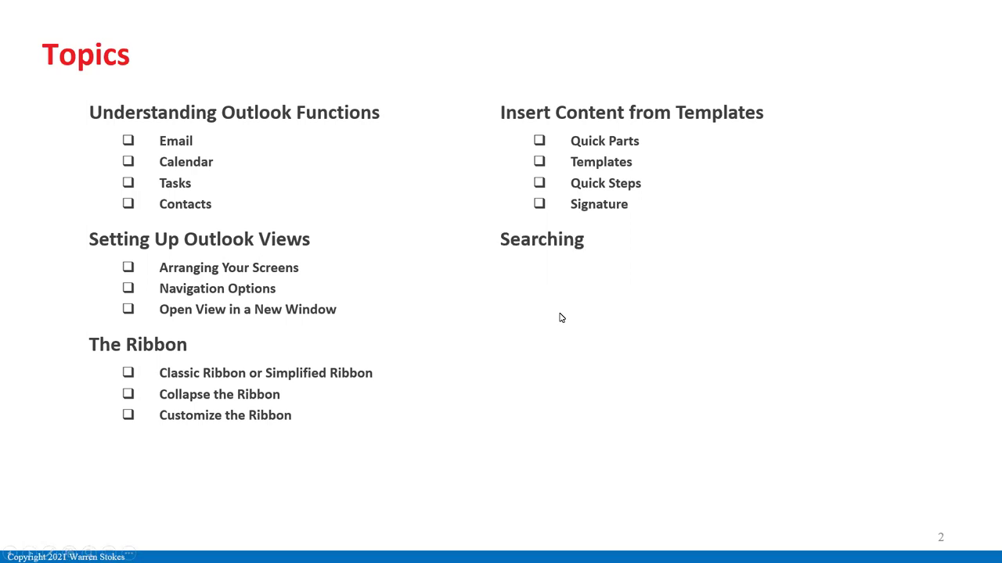
left_click(560, 318)
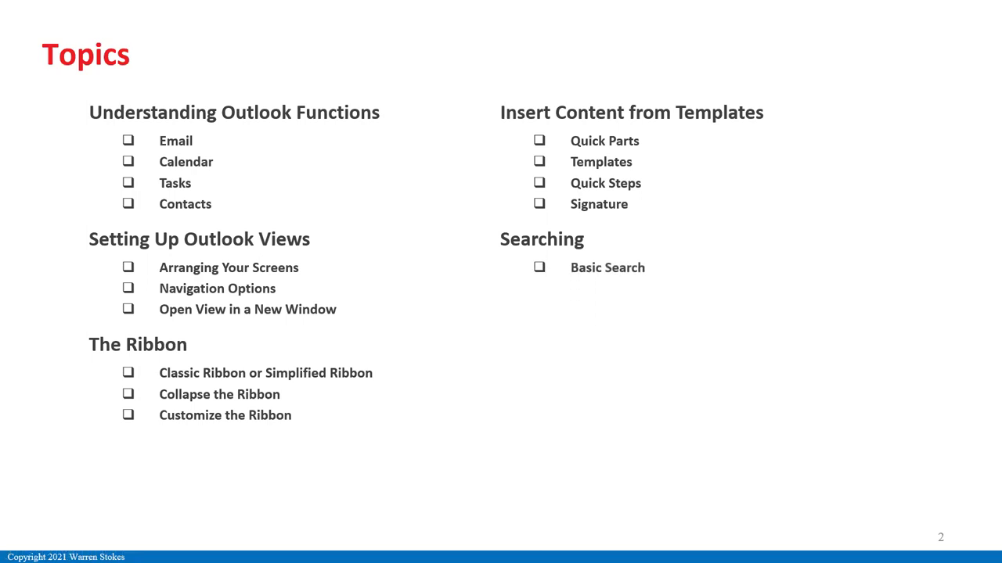
left_click(526, 340)
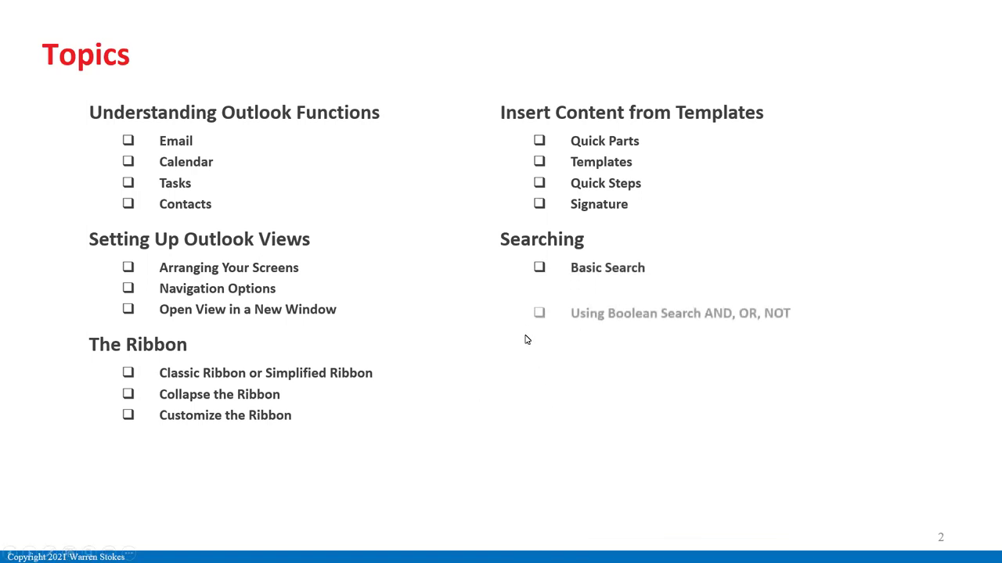
left_click(576, 391)
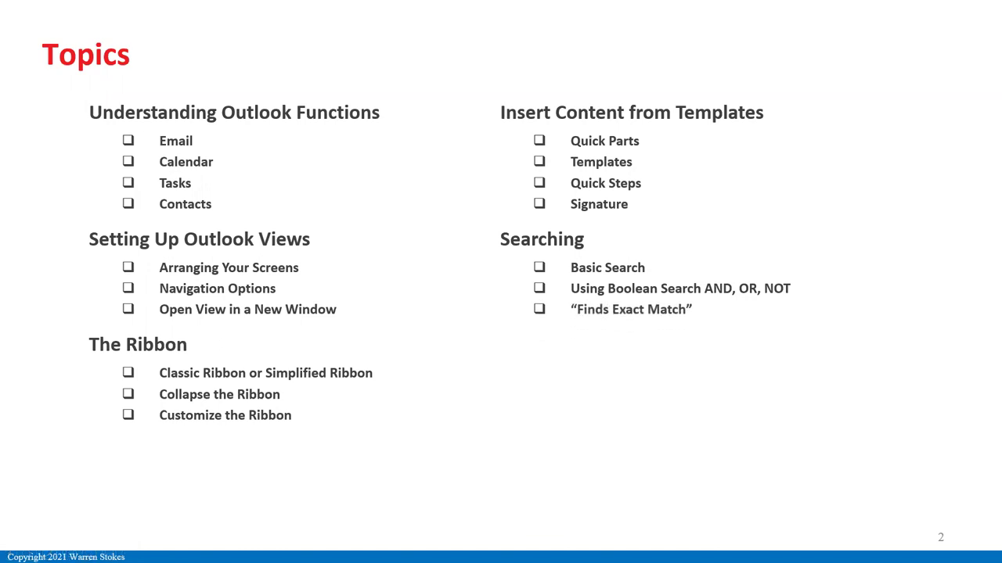
Reveal the Quick Access Tool Bar heading with its Above, Below and Customize bullets.
key("Right")
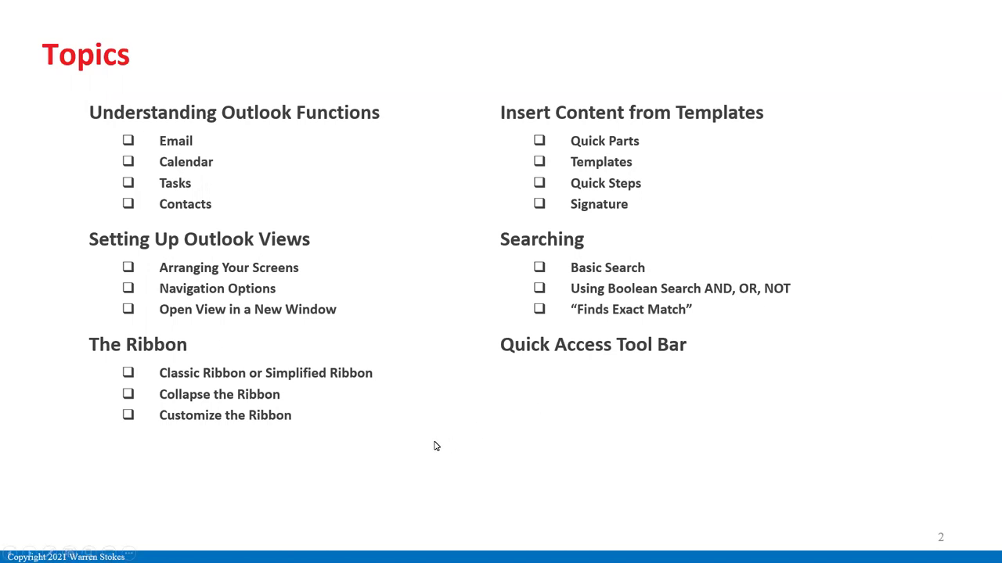
left_click(431, 446)
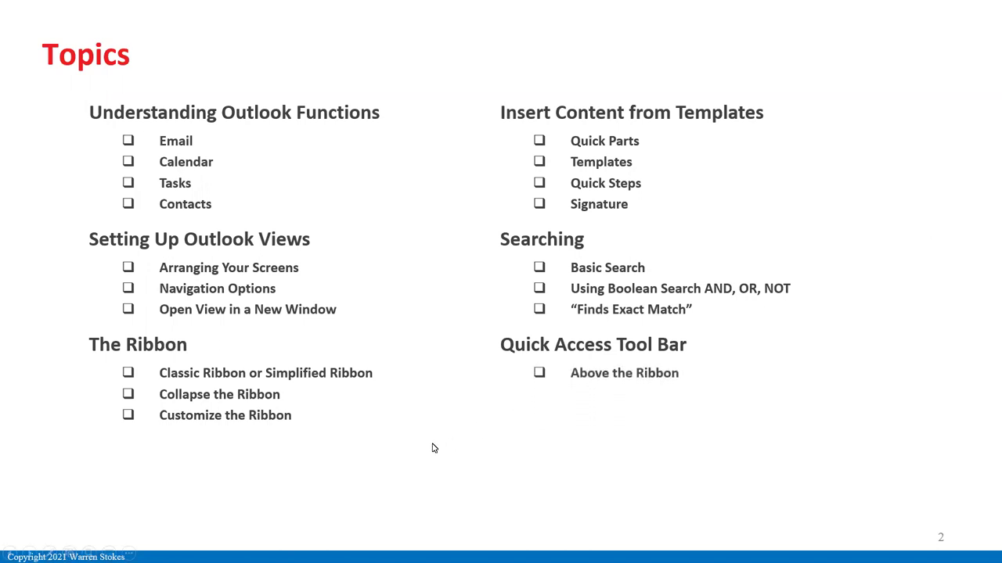
left_click(434, 448)
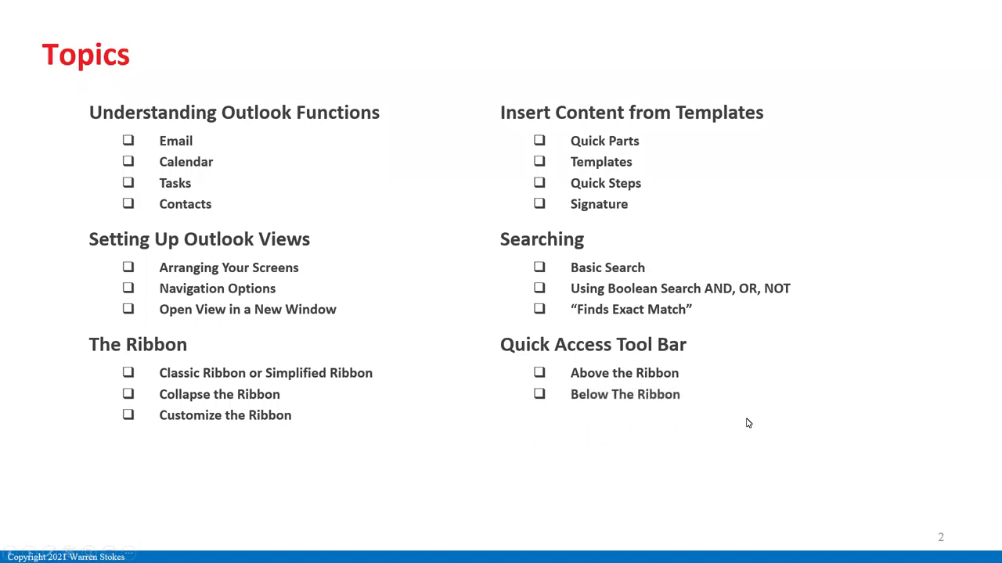
left_click(469, 469)
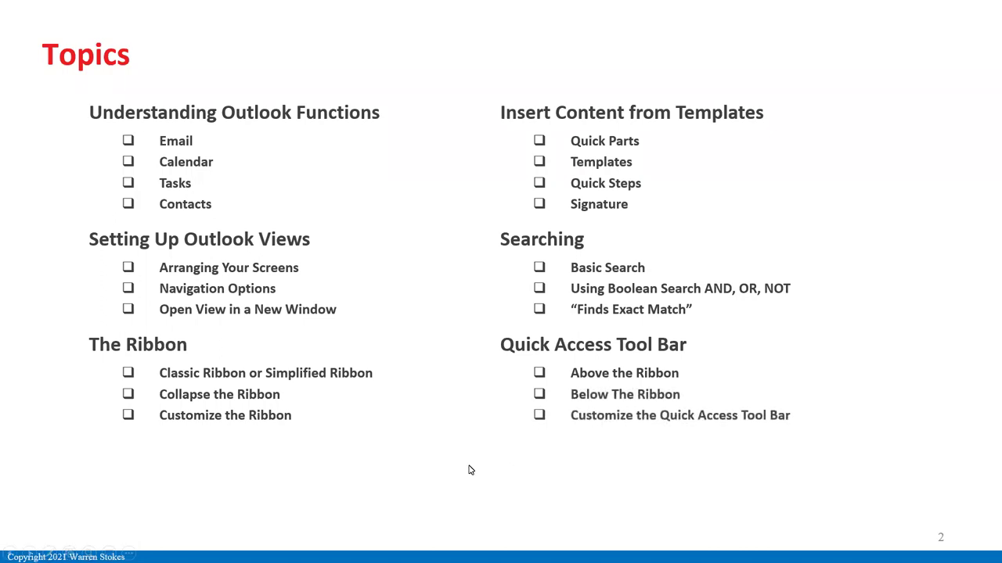
Animate in the closing line 'Outlook Desktop Client vs Outlook Web App?'.
left_click(470, 469)
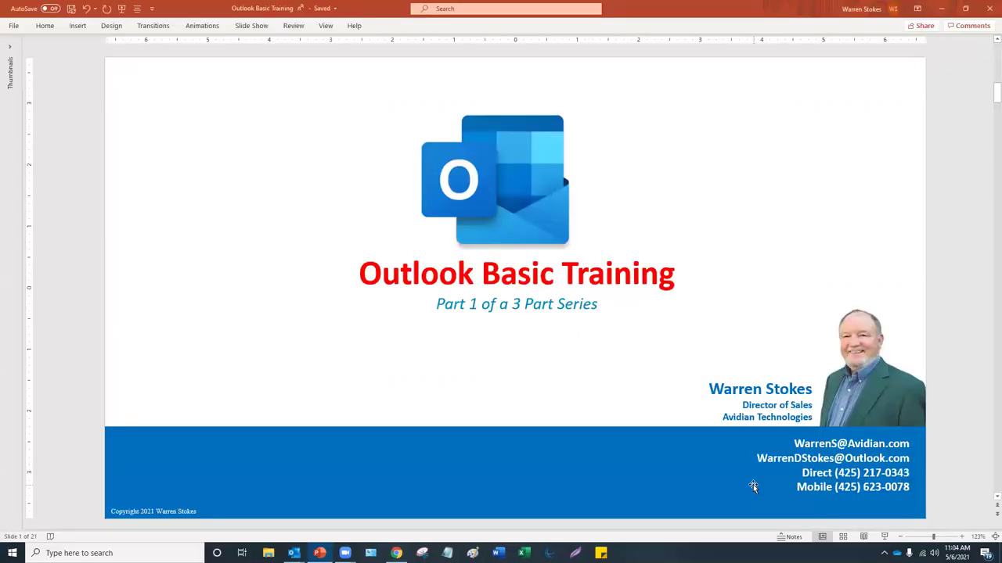
Present slide 3, Understanding Outlook's Functions, then switch to the Outlook Inbox with Alt+Tab.
scroll(753, 484, "down", 2)
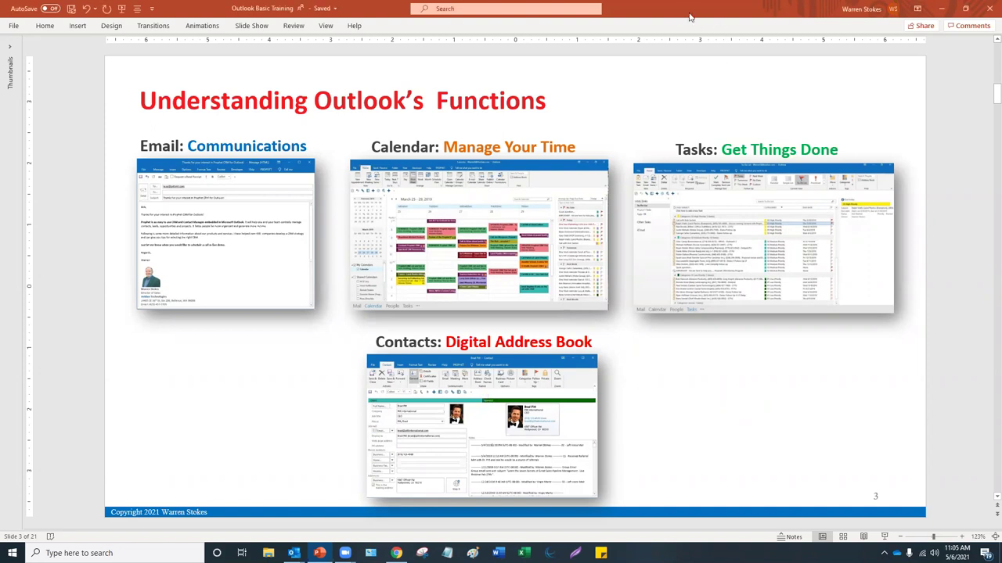
key("alt+Tab")
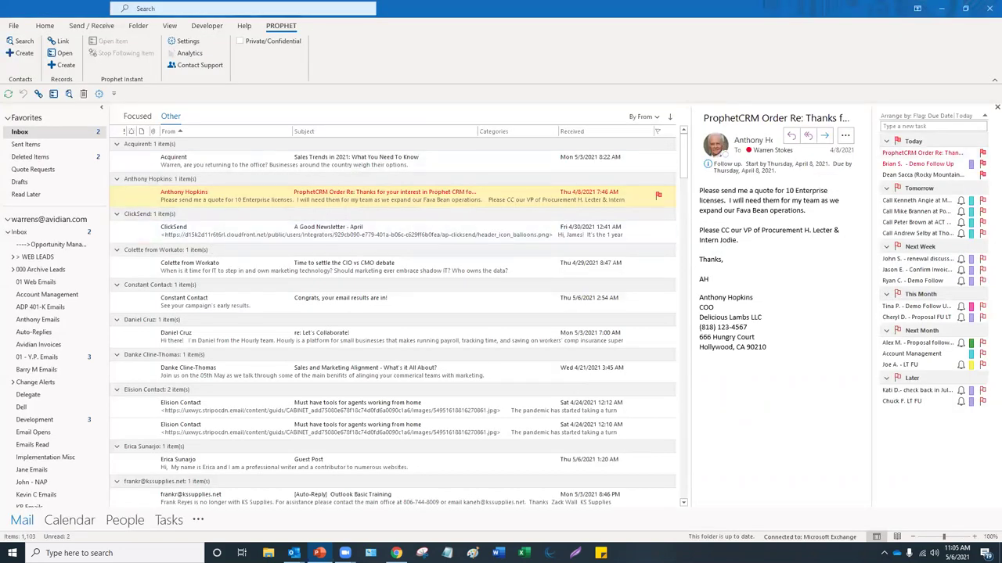
Select the license-quote email and start a Prophet new contact for its sender.
left_click(195, 200)
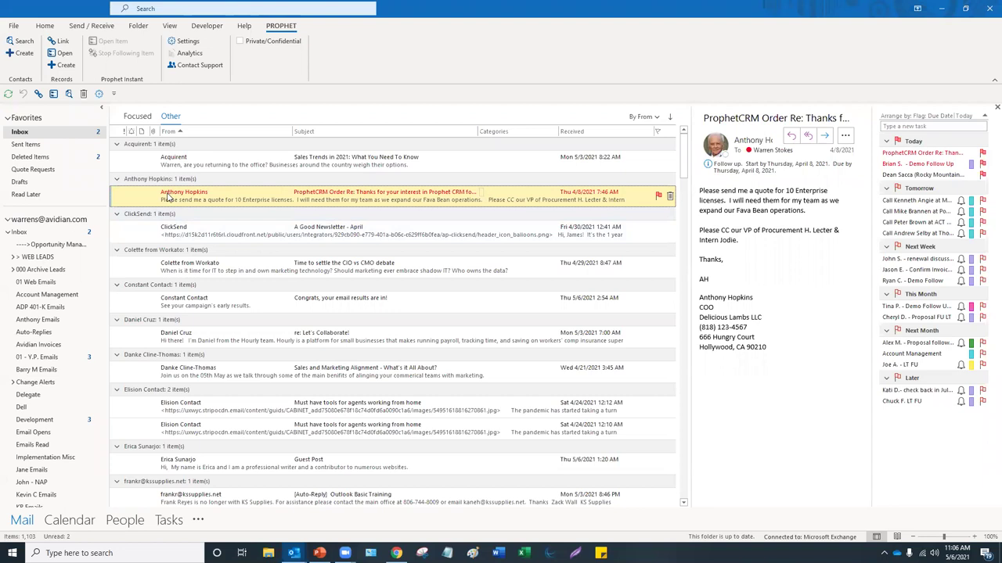
scroll(147, 491, "down", 1)
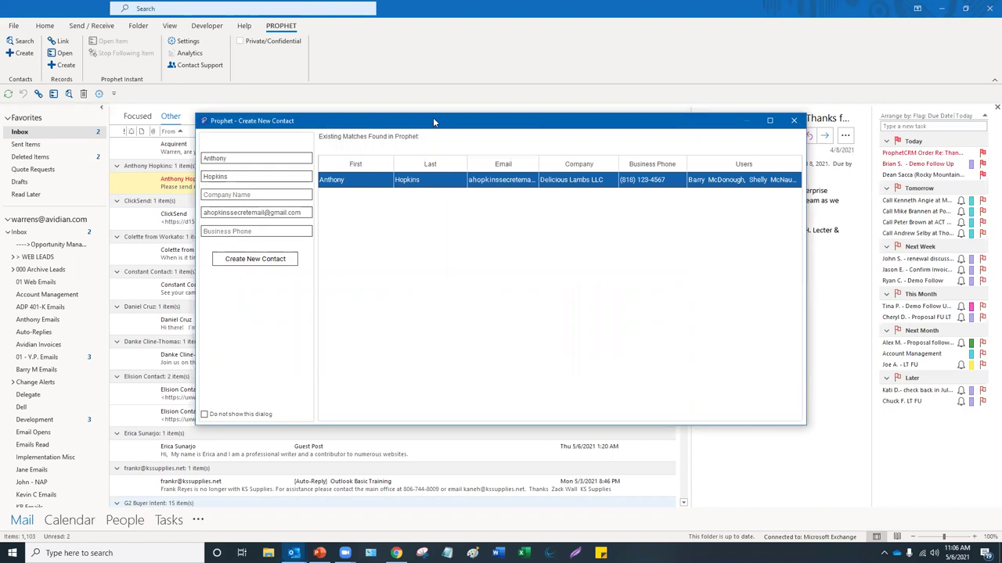
Inspect the existing matching contact, then create the new contact anyway, confirming the duplicates warning.
left_click_drag(436, 122, 440, 122)
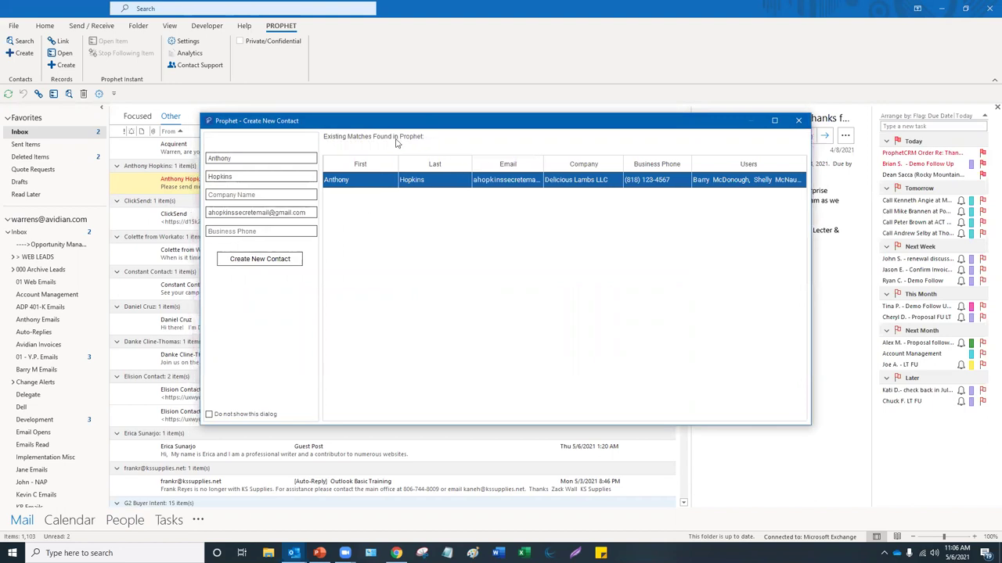
double_click(376, 185)
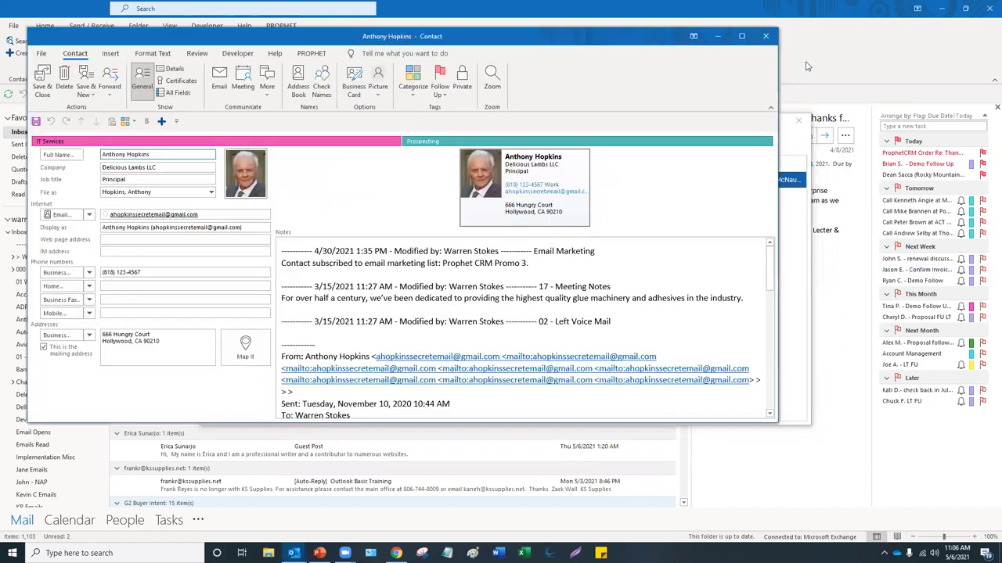
left_click(766, 37)
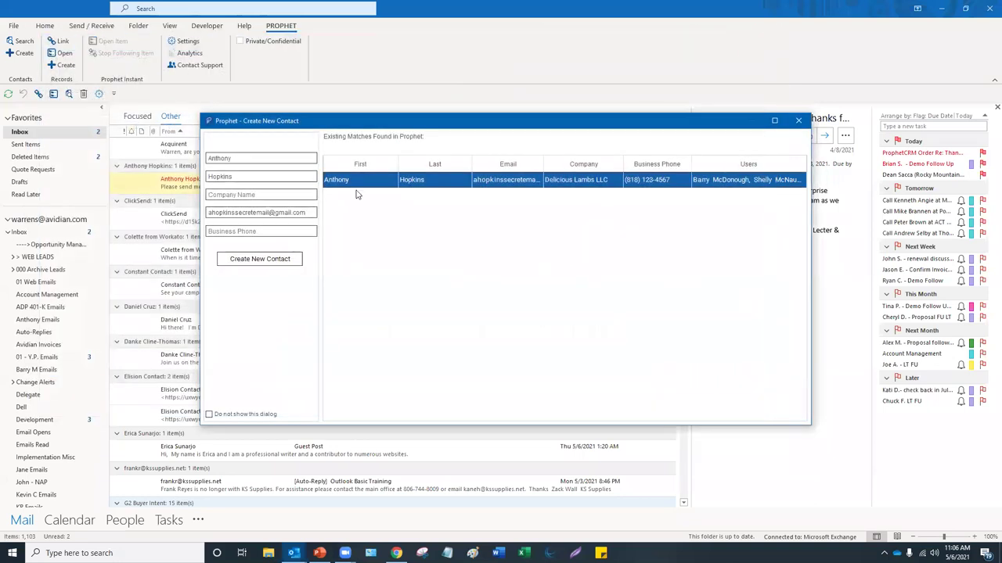
left_click(261, 261)
left_click(535, 314)
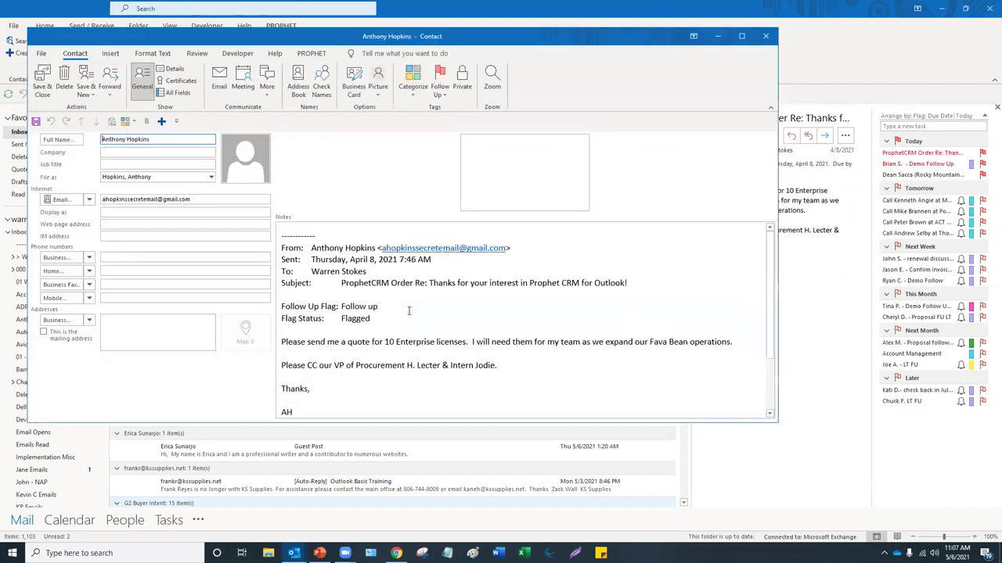
Drag the address lines and company name Delicious Lambs LLC from Notes into the contact fields.
scroll(392, 317, "down", 2)
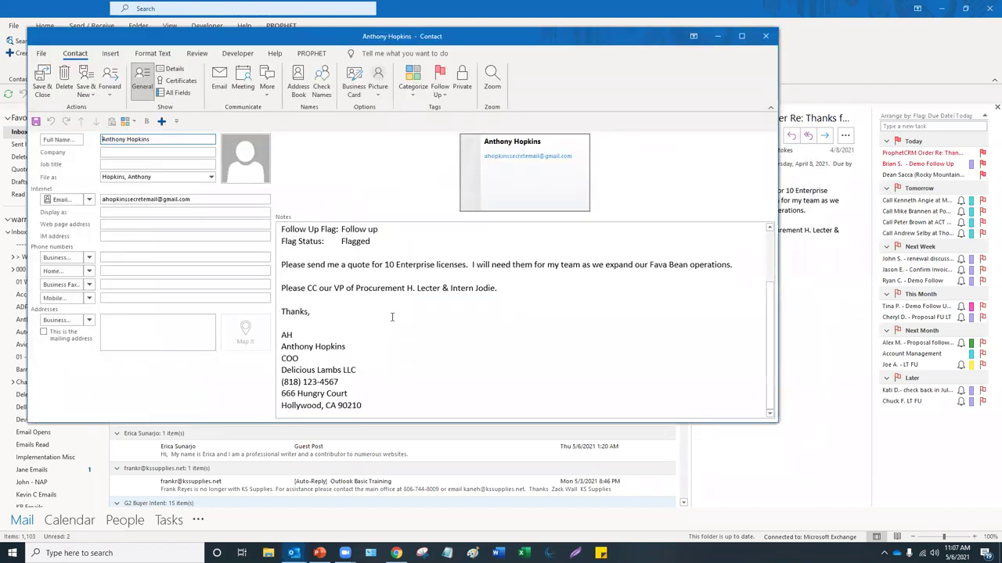
scroll(392, 317, "up", 2)
scroll(393, 317, "down", 2)
left_click_drag(362, 408, 283, 396)
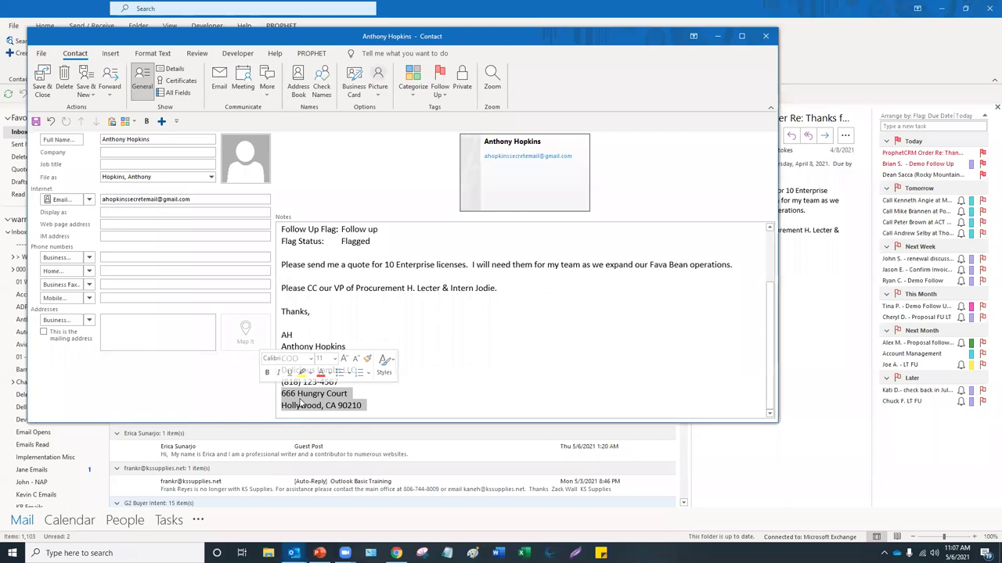
left_click(119, 323)
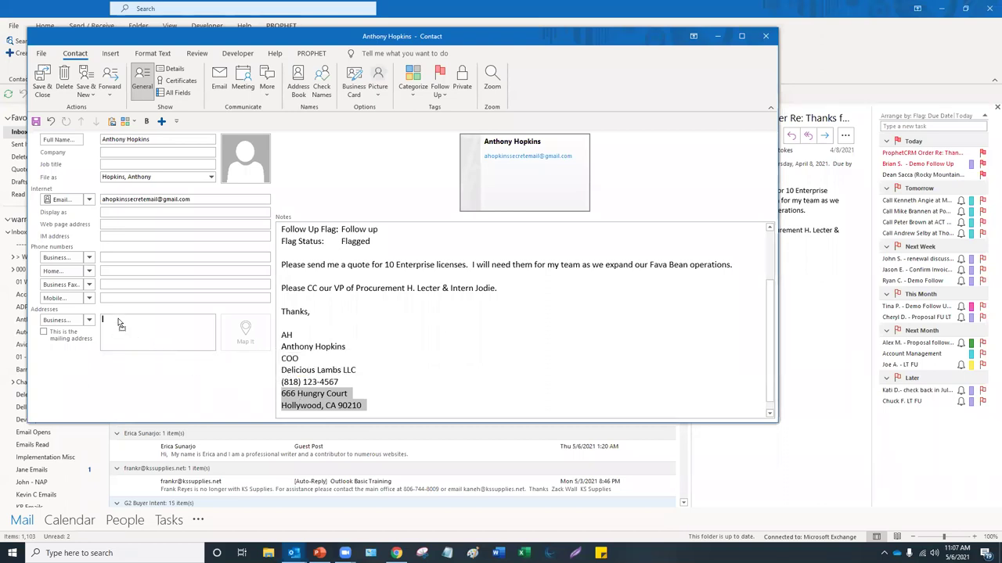
left_click_drag(119, 323, 117, 320)
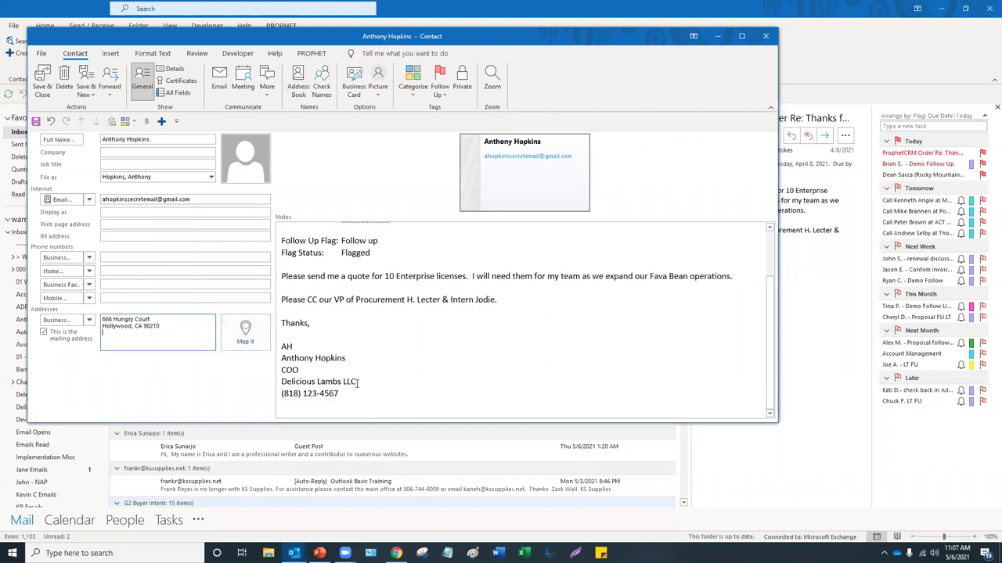
left_click_drag(357, 383, 281, 383)
left_click_drag(124, 178, 119, 154)
left_click_drag(338, 394, 120, 264)
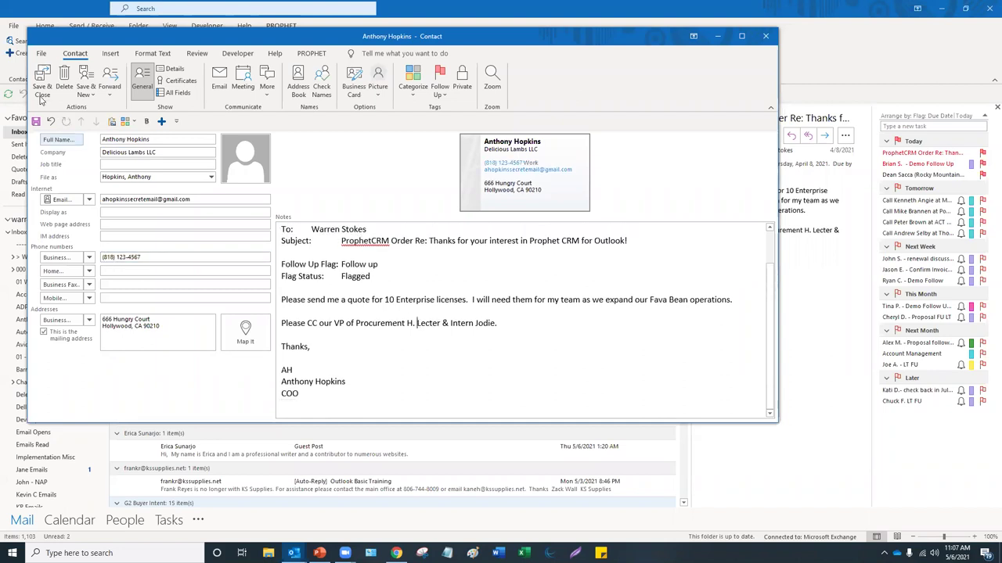
Close the contact form without saving the changes.
left_click(765, 36)
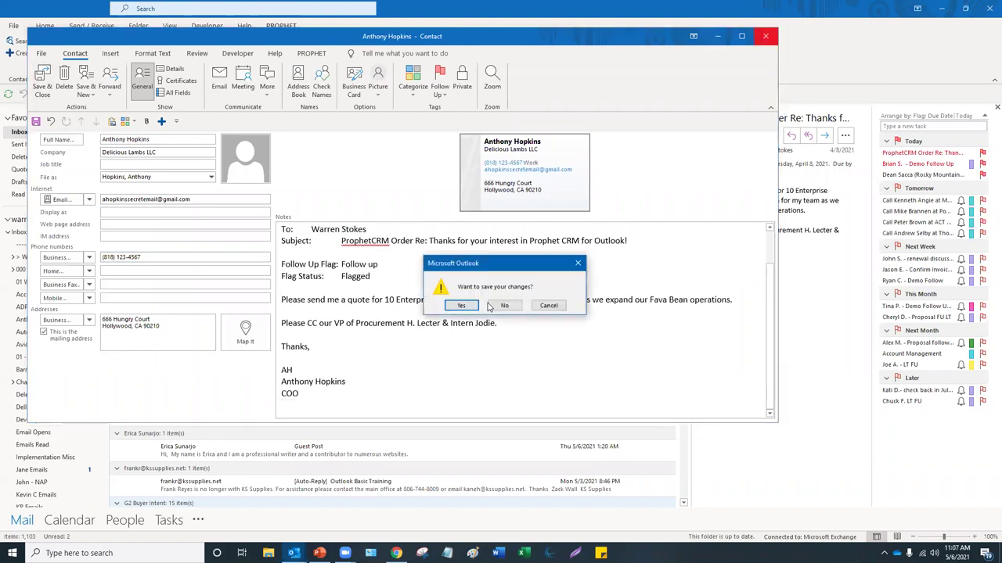
left_click(510, 305)
left_click(245, 182)
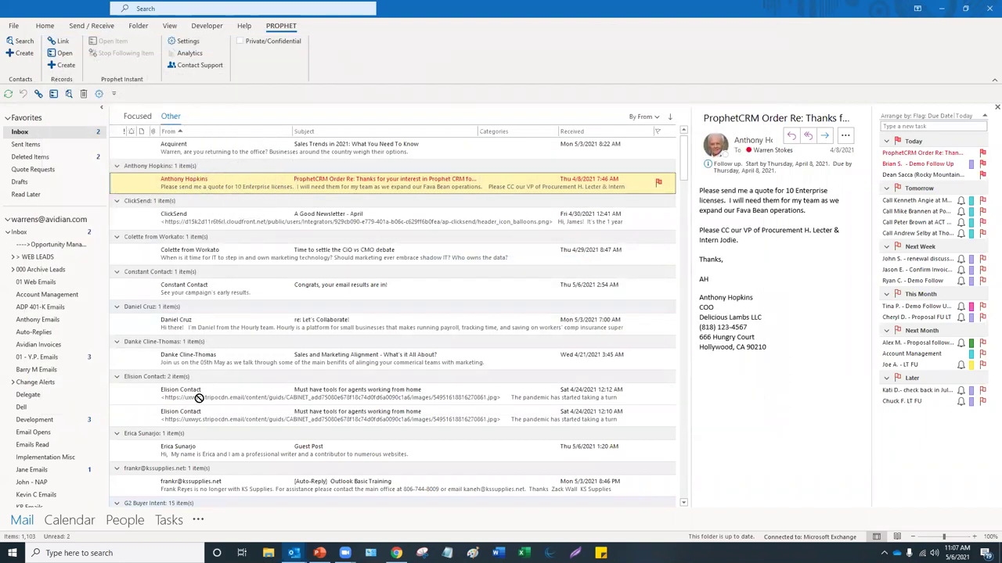
scroll(149, 503, "down", 1)
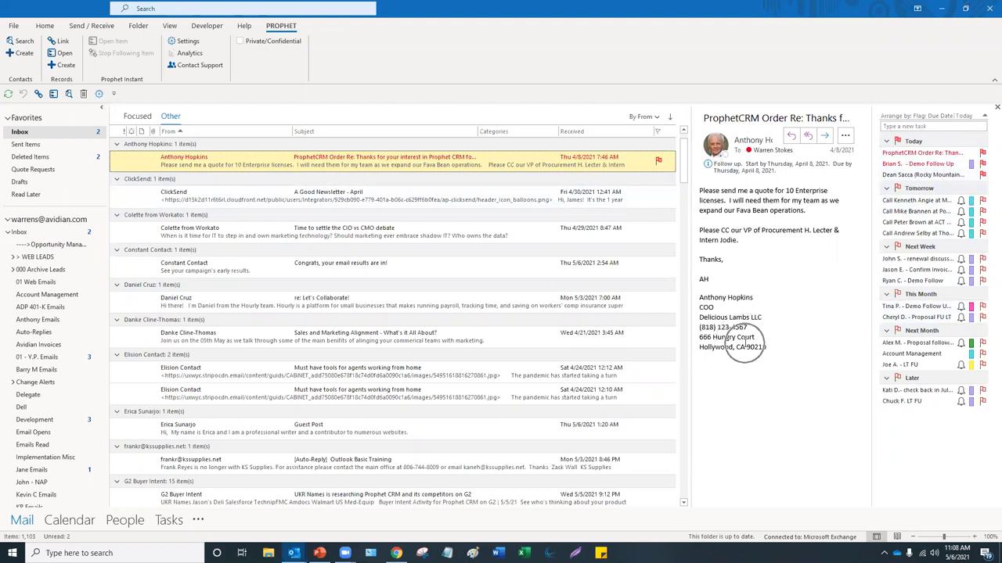
Turn Use Tighter Spacing on for the message list, then turn it back off.
left_click(169, 29)
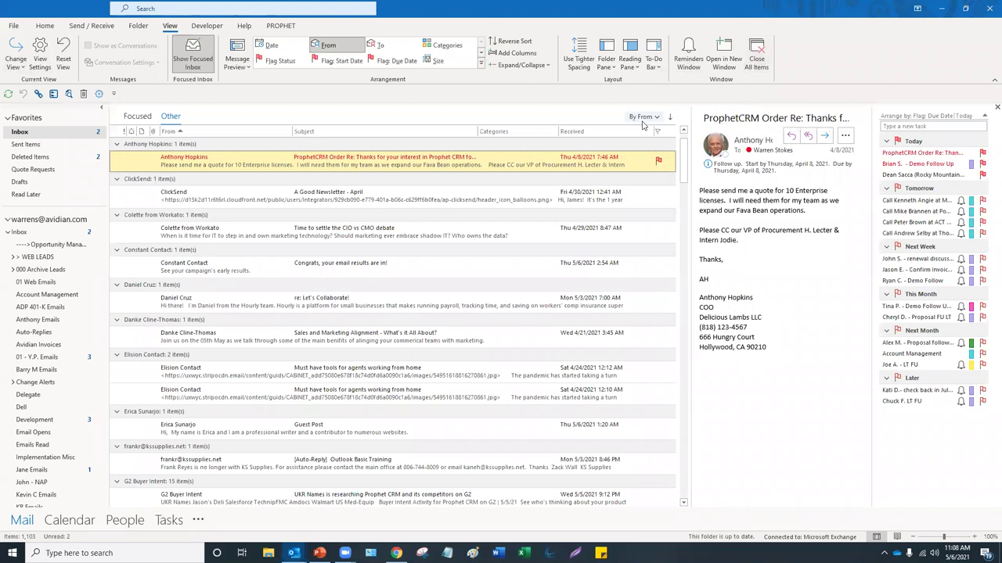
left_click(583, 59)
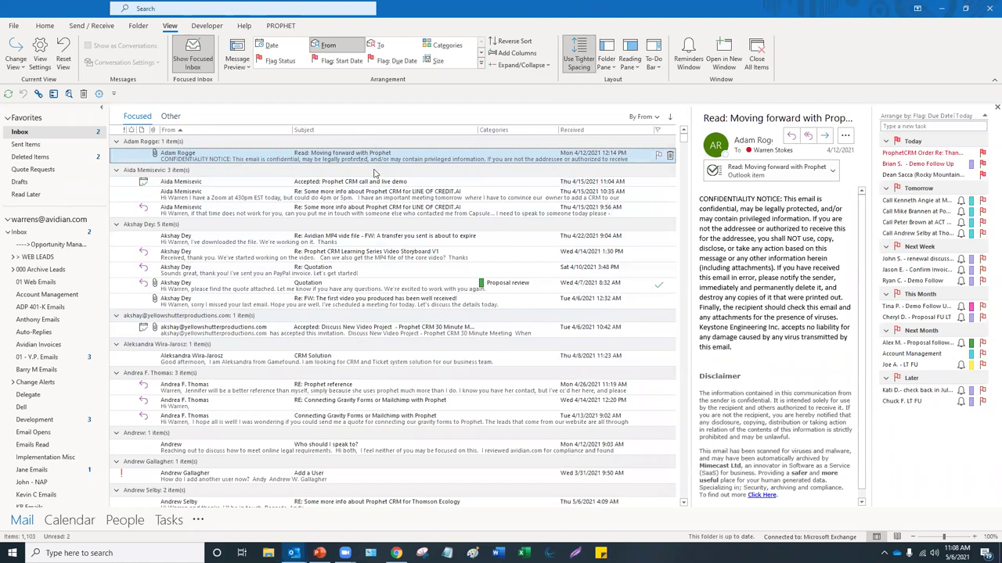
left_click(580, 55)
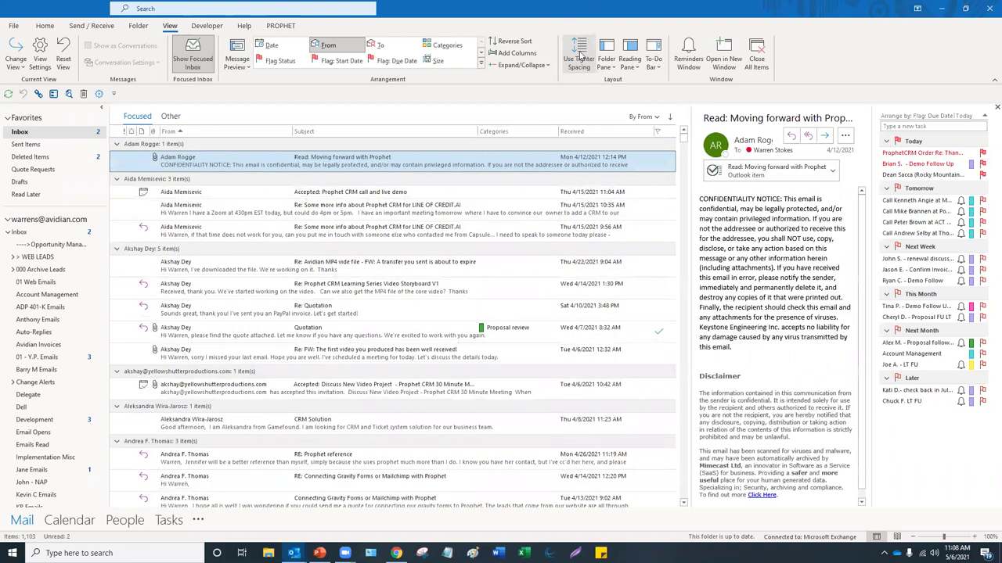
Move the reading pane to the bottom, view Other messages, then return the pane to the right.
left_click(637, 71)
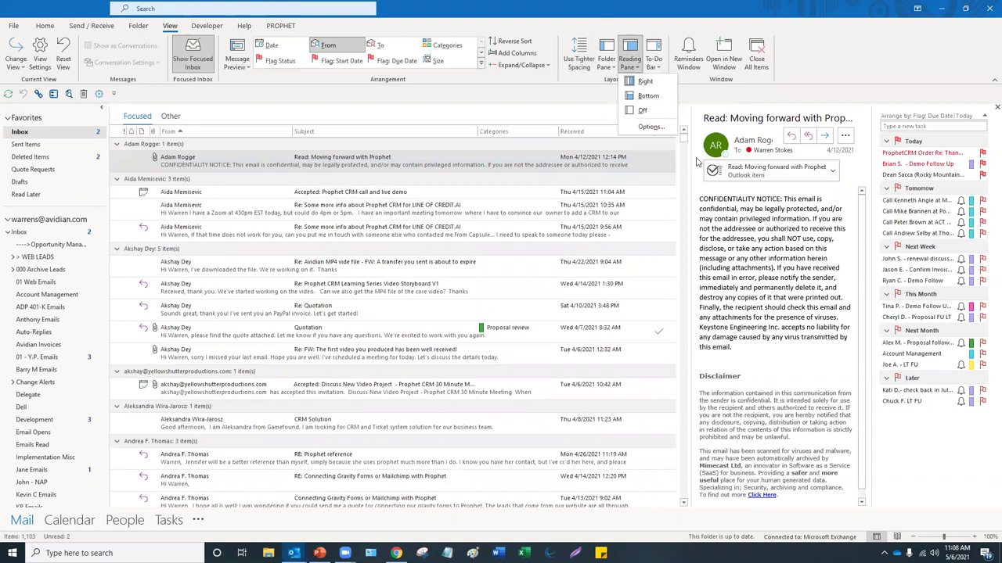
left_click(646, 96)
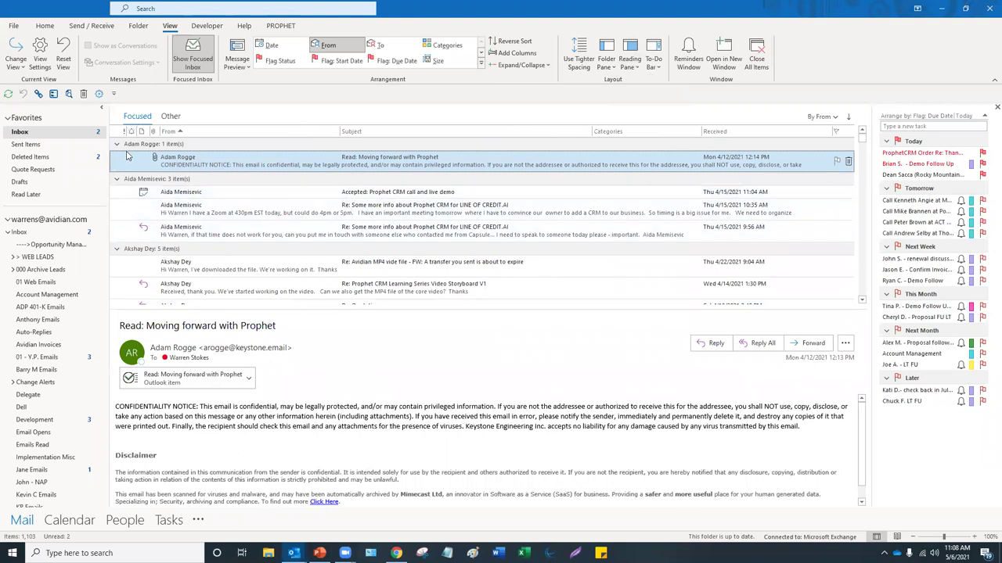
left_click(170, 117)
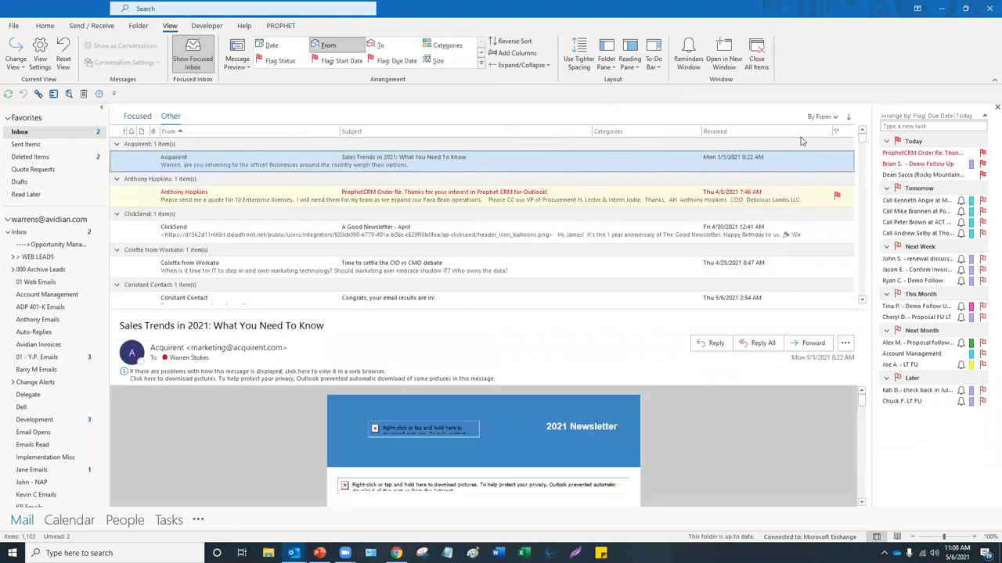
left_click(637, 69)
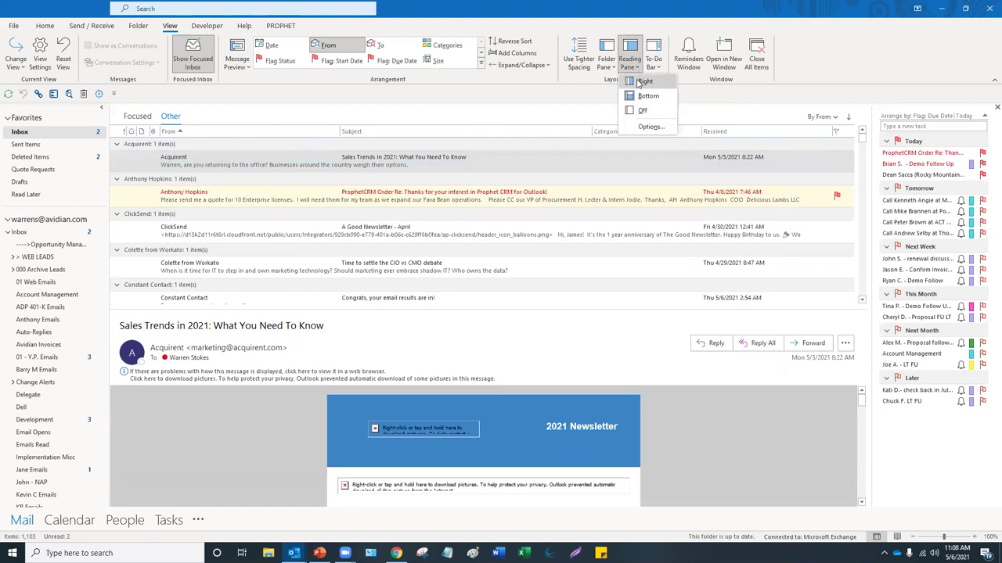
left_click(645, 82)
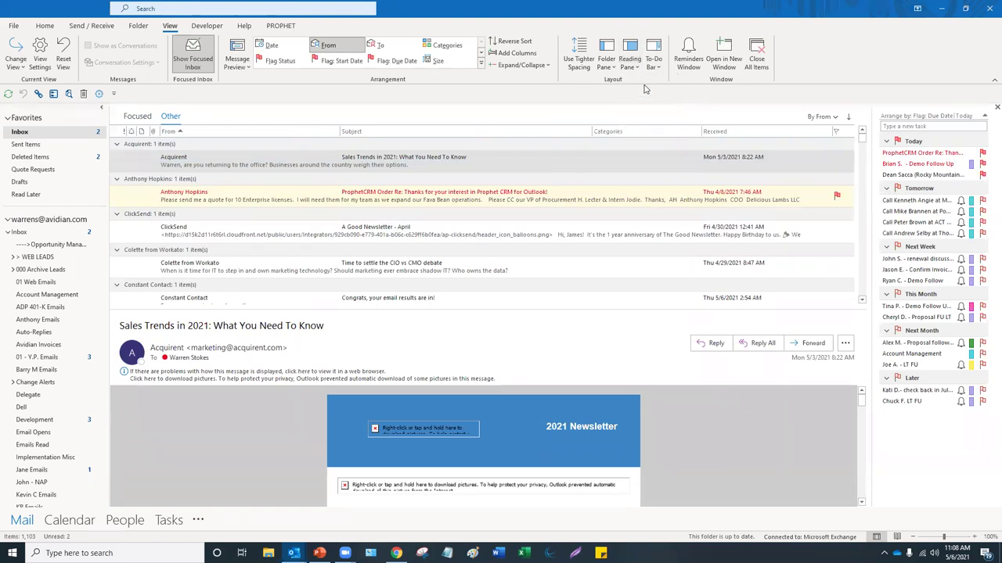
Preview the ProphetCRM order and ClickSend newsletter, then look at a follow-up task's details.
left_click(267, 200)
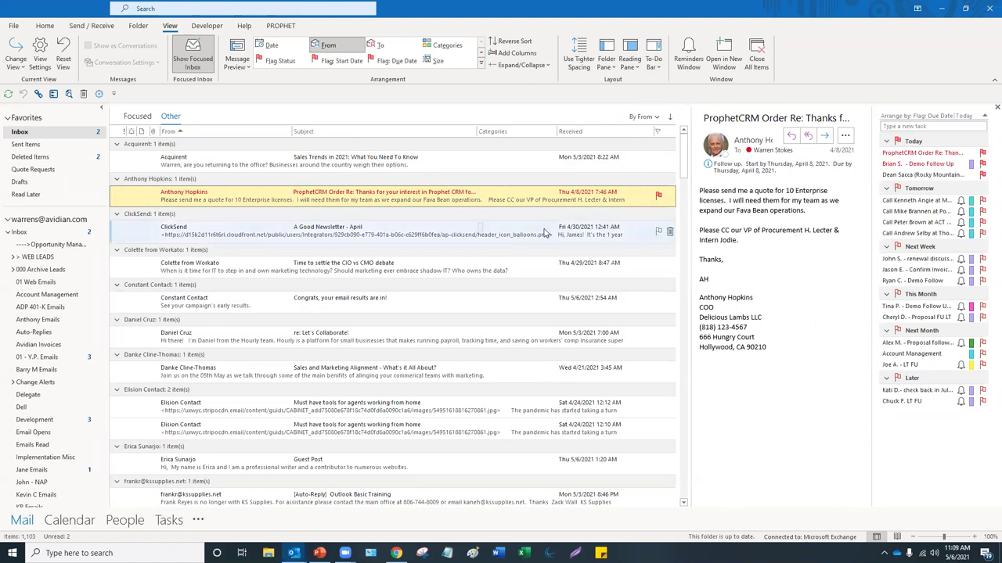
left_click(309, 230)
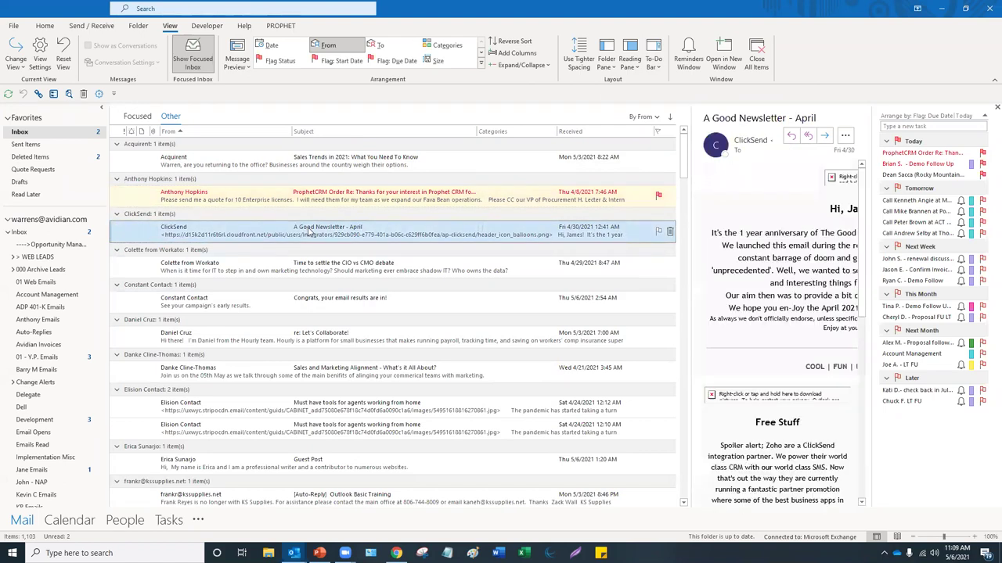
left_click(307, 202)
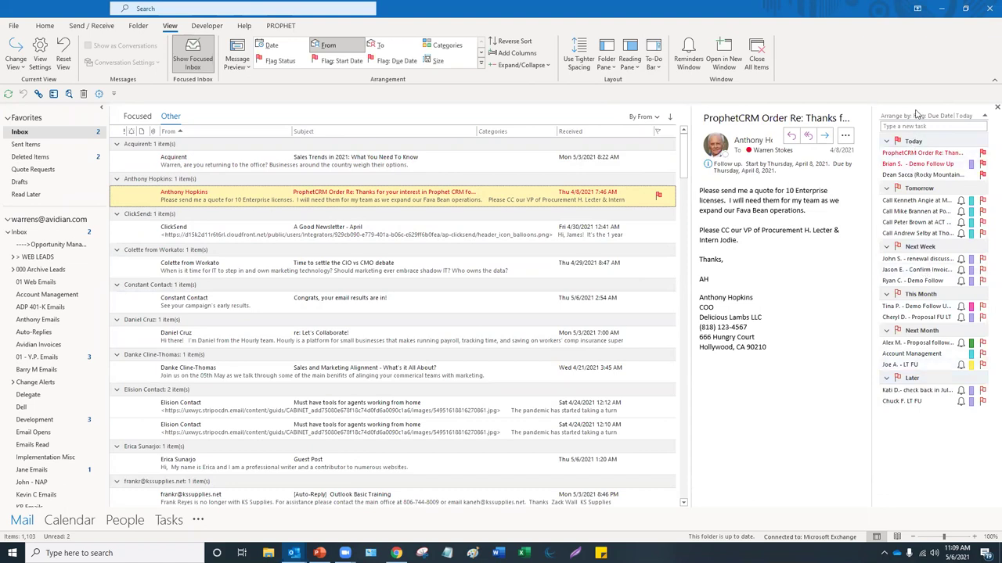
left_click(939, 366)
mouse_move(939, 365)
left_click(652, 67)
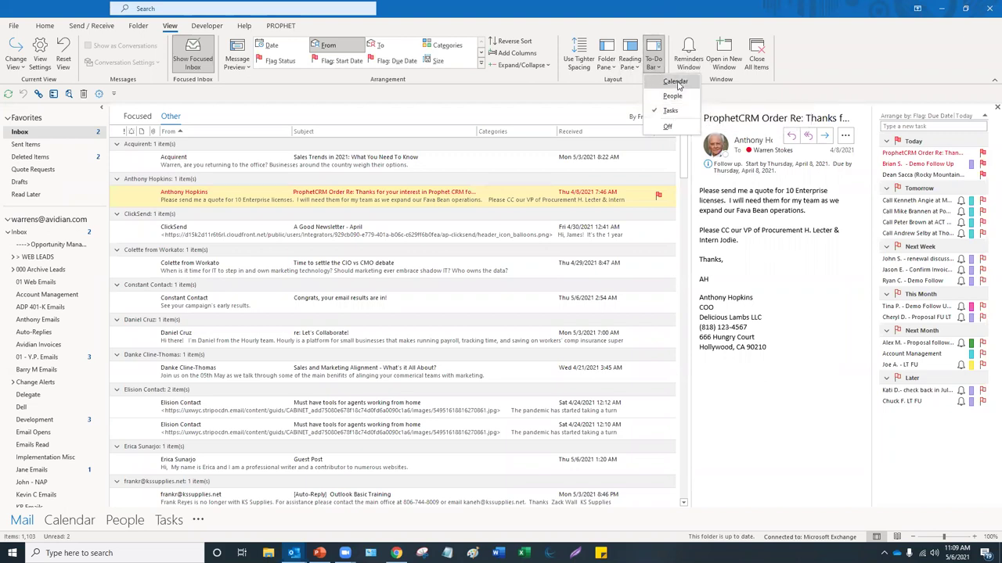
left_click(676, 82)
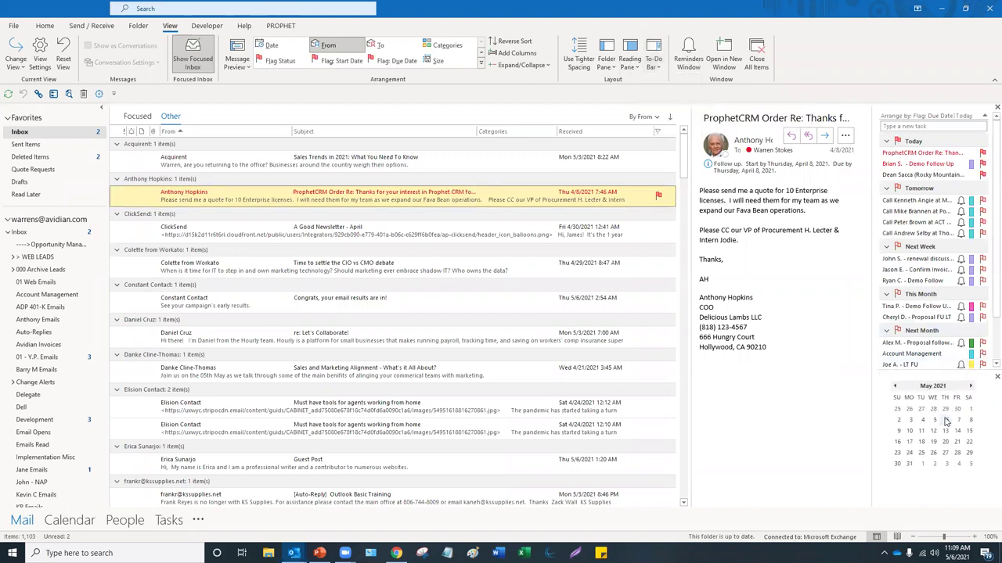
scroll(943, 431, "down", 1)
scroll(943, 432, "up", 1)
scroll(943, 435, "down", 1)
scroll(943, 435, "up", 2)
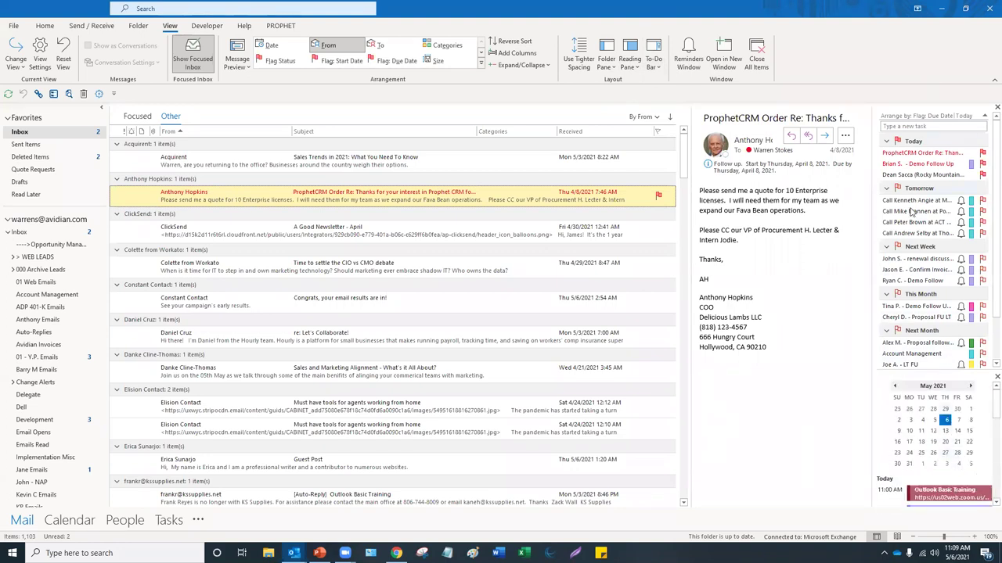
left_click(653, 64)
left_click(672, 82)
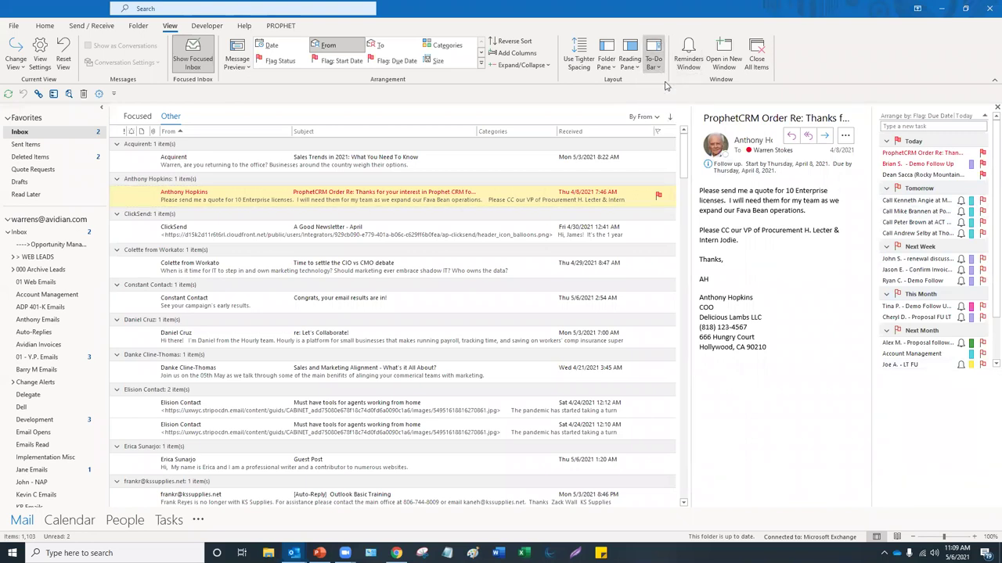
left_click(658, 67)
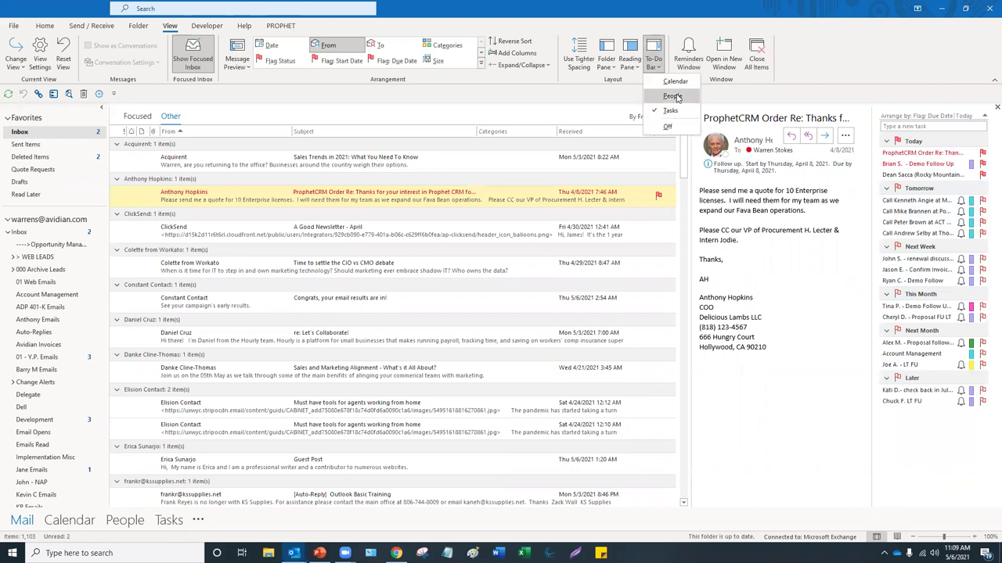
left_click(671, 95)
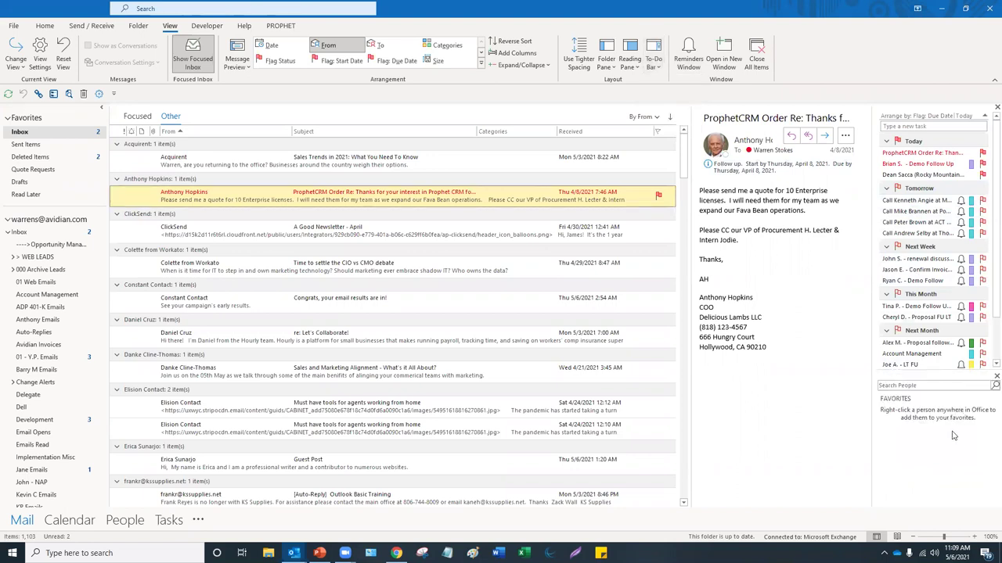
left_click(653, 64)
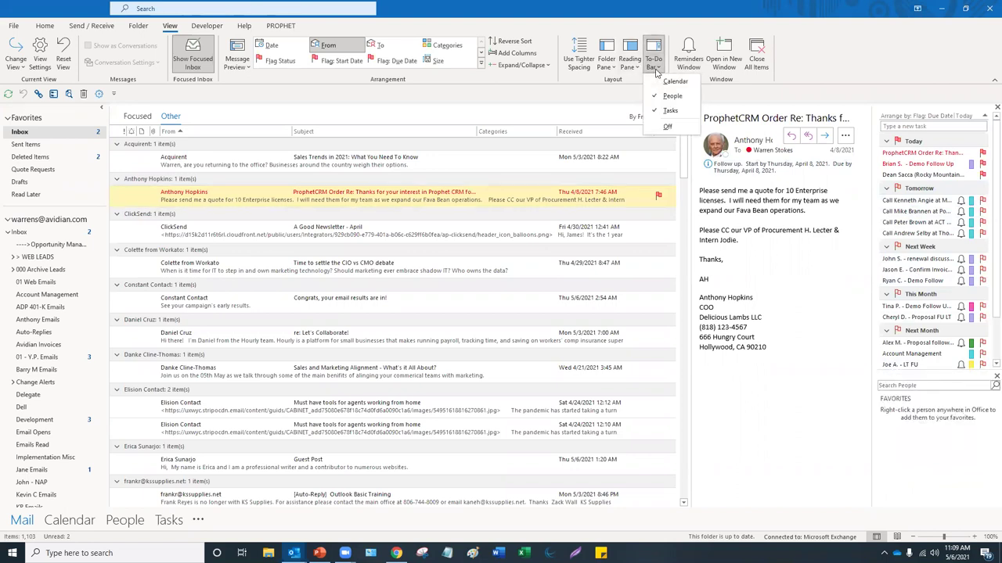
left_click(678, 97)
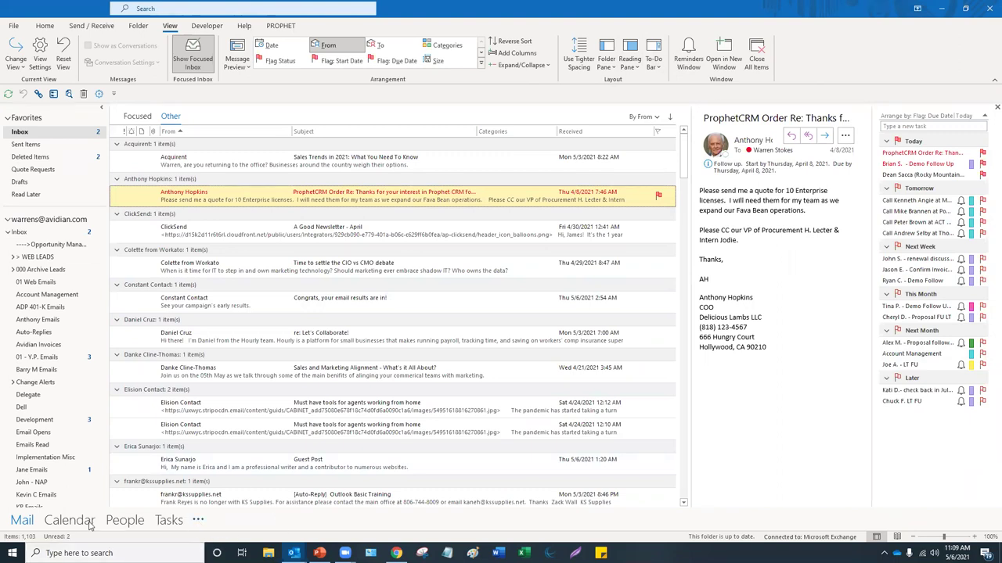
Turn on Compact Navigation in the Navigation Options dialog.
left_click(198, 520)
left_click(239, 465)
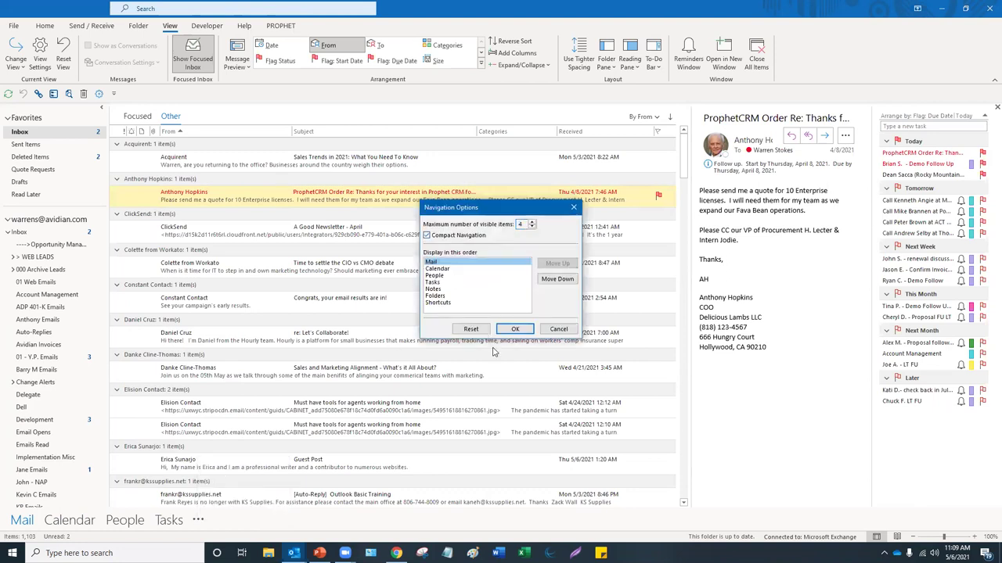
left_click(507, 329)
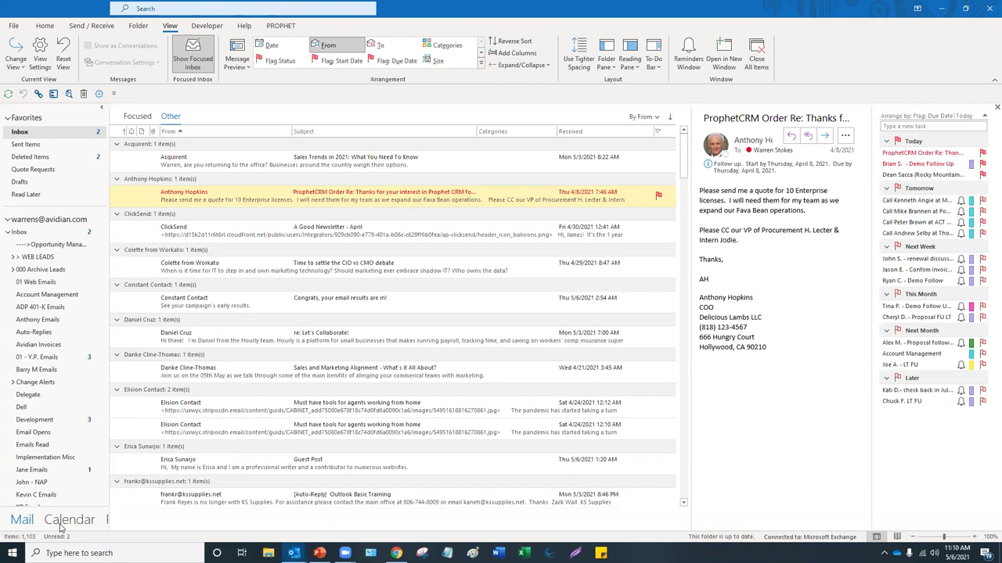
left_click(11, 524)
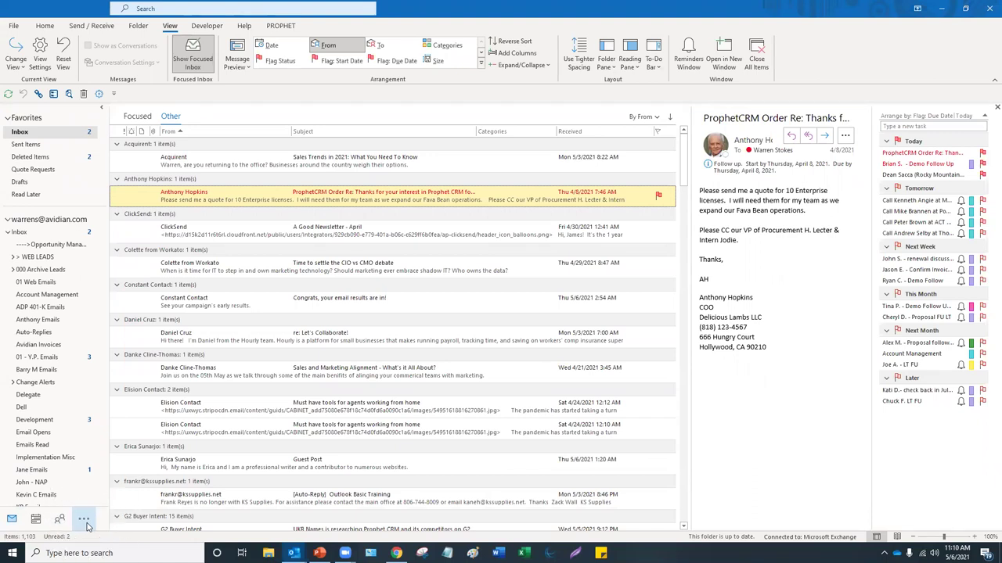
Turn off Compact Navigation so Mail, Calendar, People and Tasks show as text labels.
left_click(84, 522)
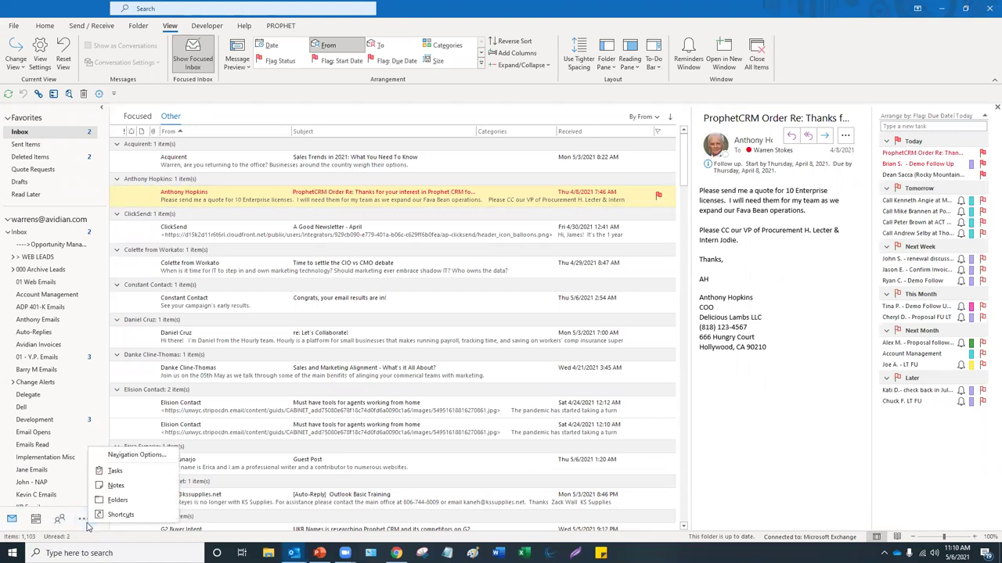
left_click(137, 455)
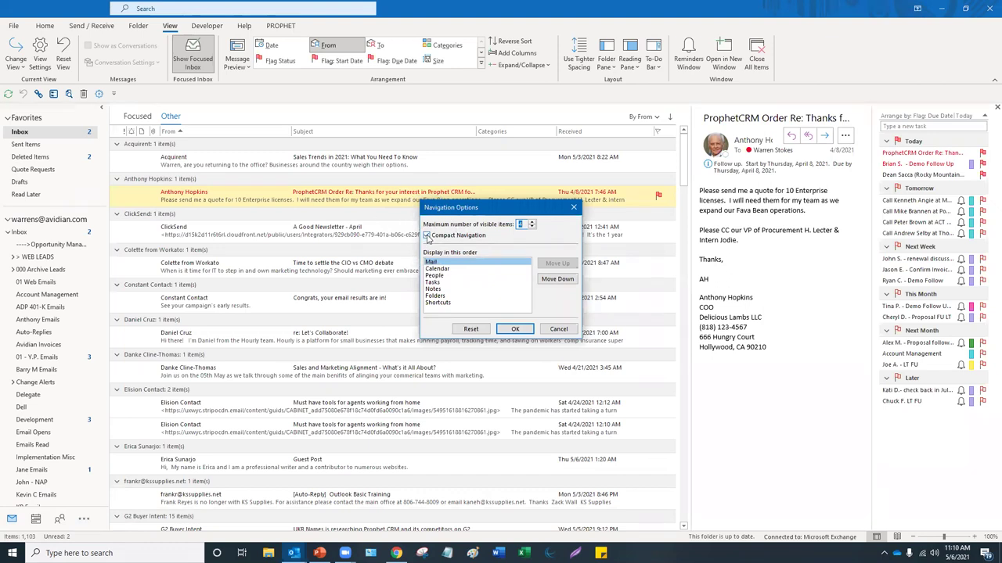
left_click(511, 329)
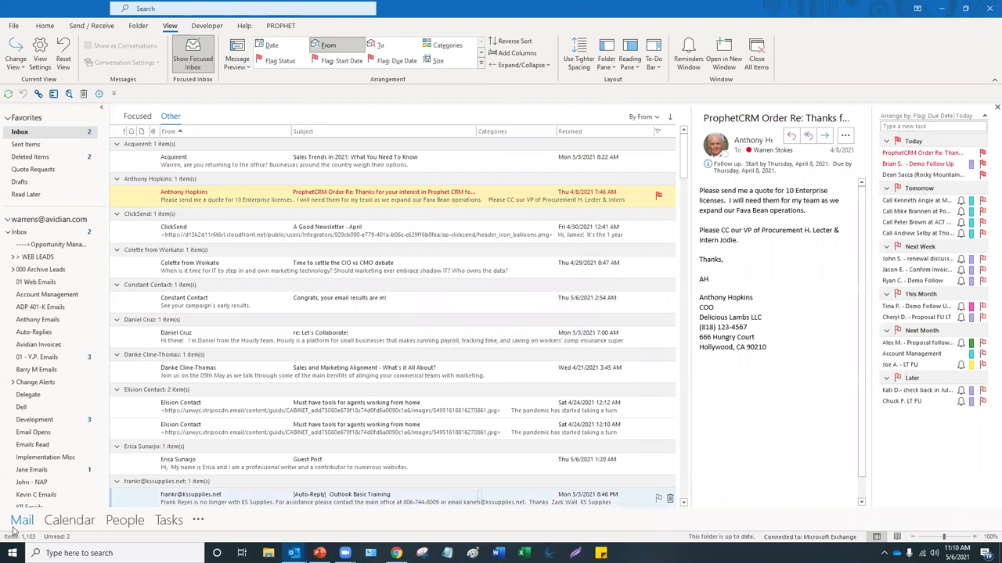
mouse_move(133, 531)
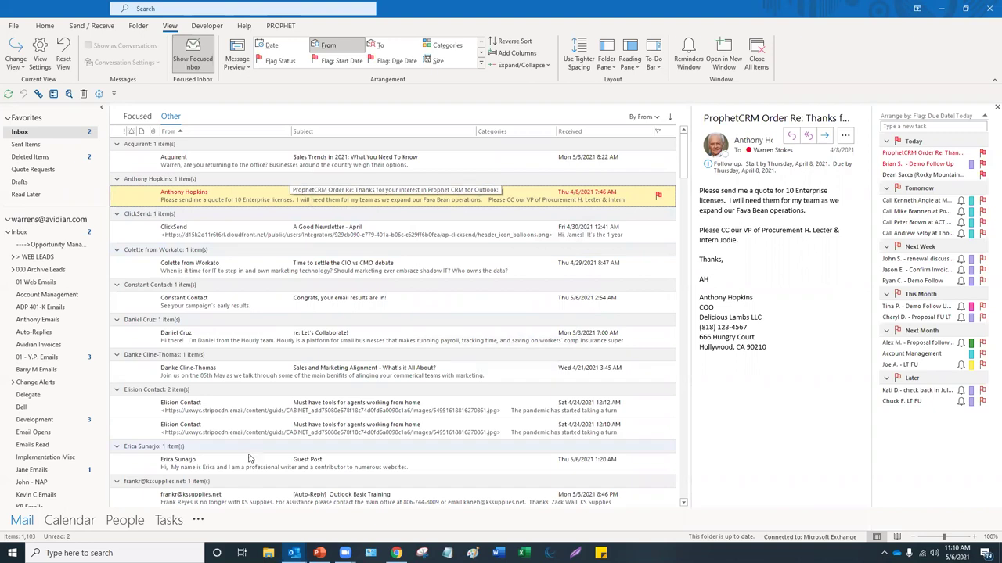
left_click(198, 522)
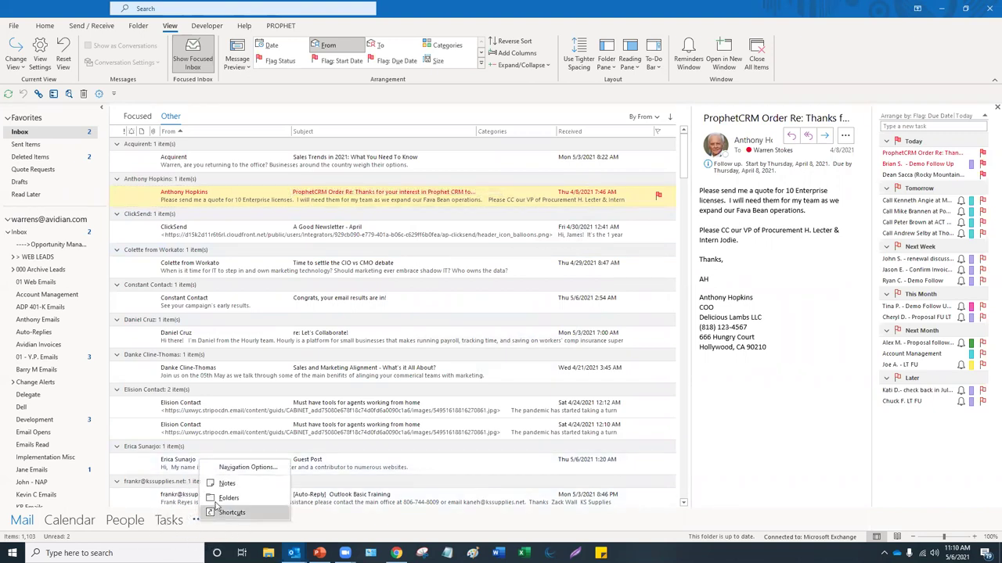
left_click(239, 468)
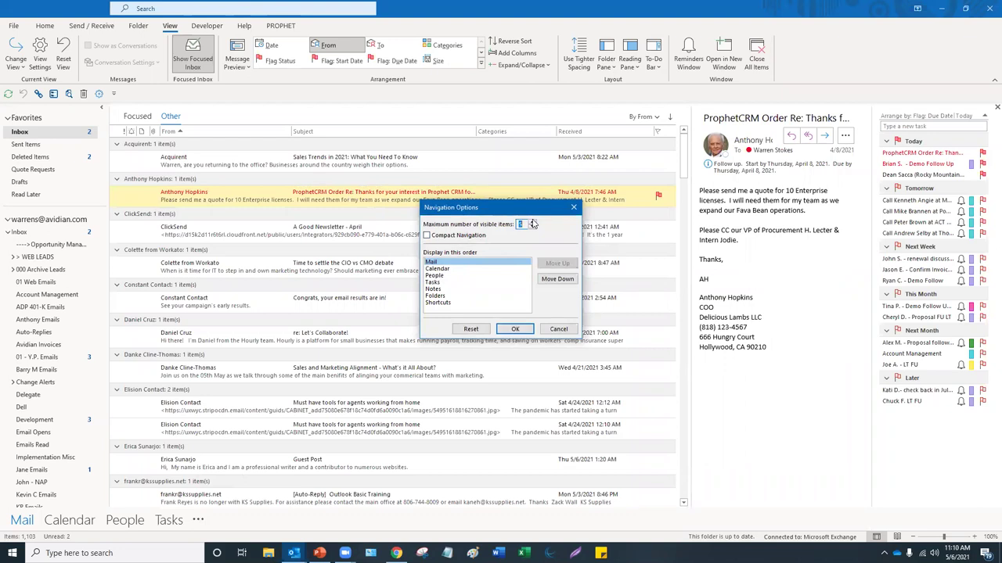
left_click(512, 329)
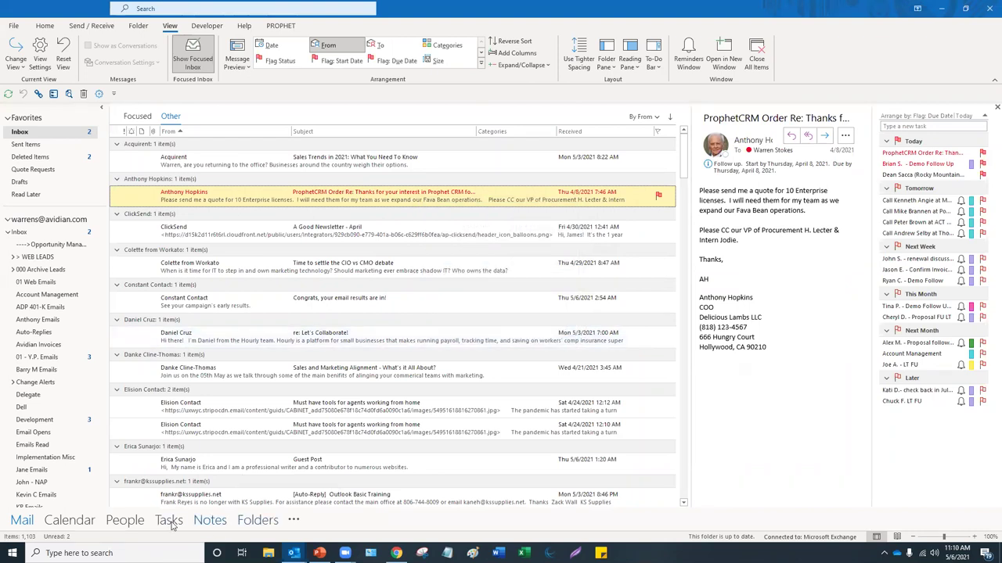
left_click(295, 521)
left_click(337, 496)
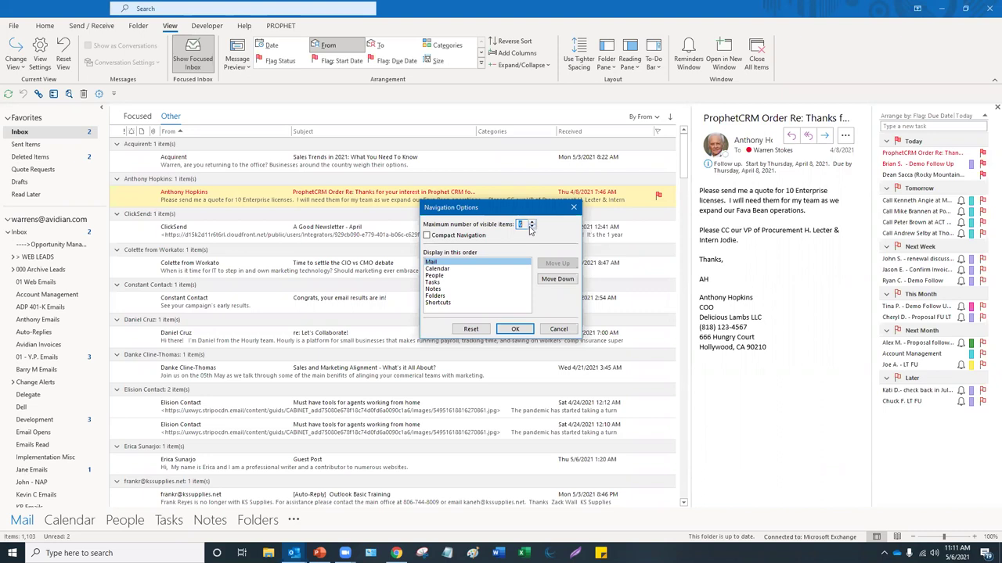
left_click(515, 329)
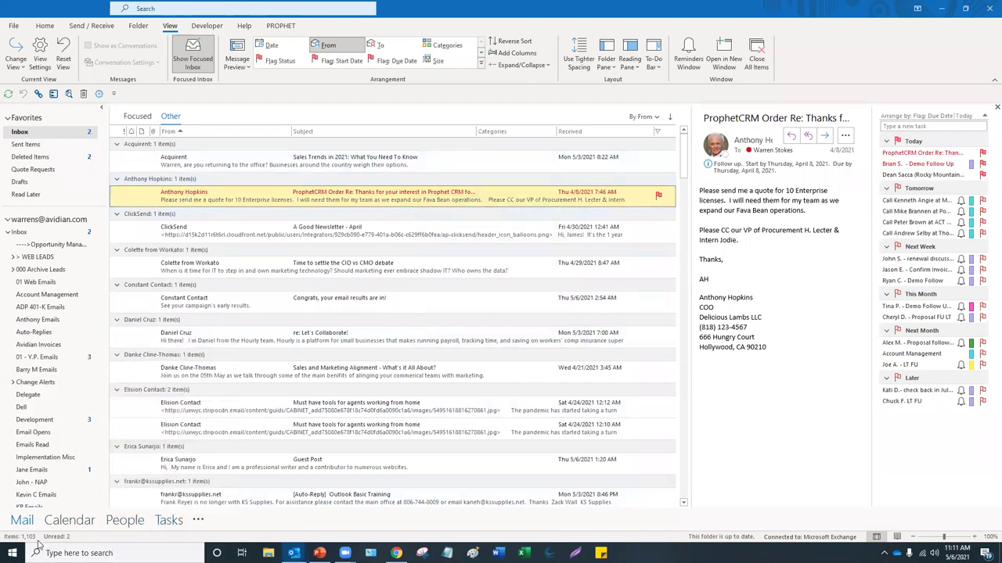
left_click(22, 520)
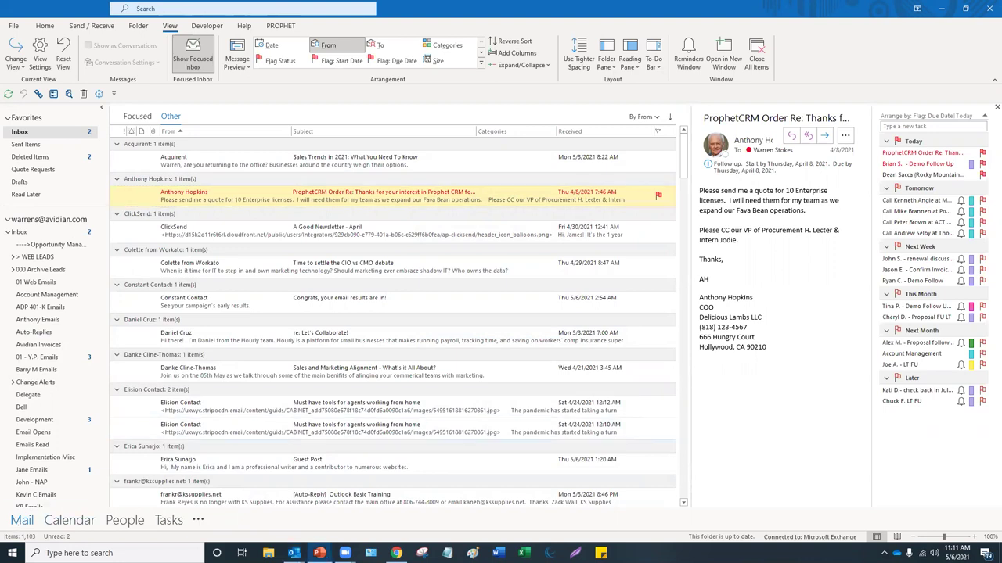
left_click(199, 522)
Switch to the Calendar and set the To-Do Bar to Off.
left_click(67, 529)
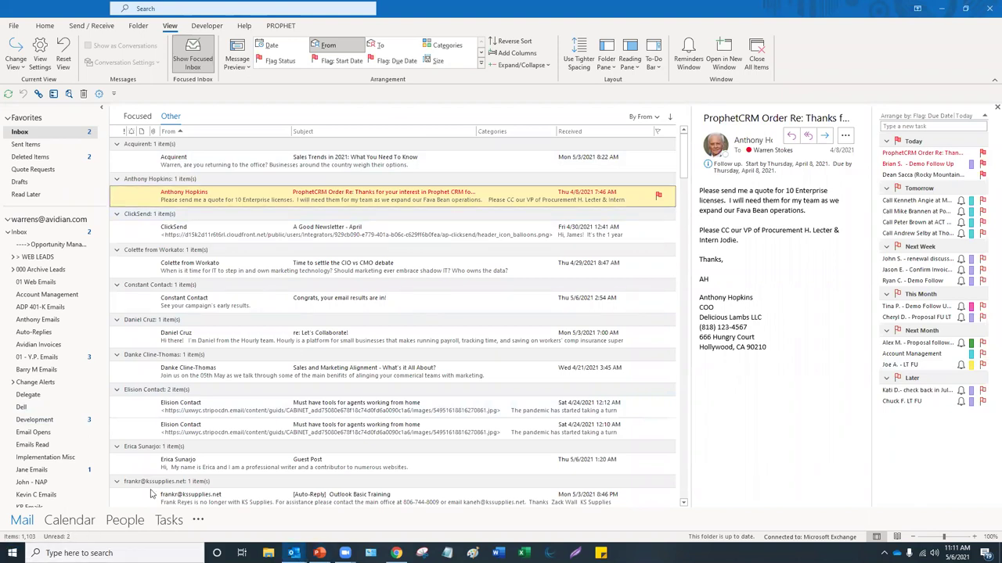
left_click(61, 525)
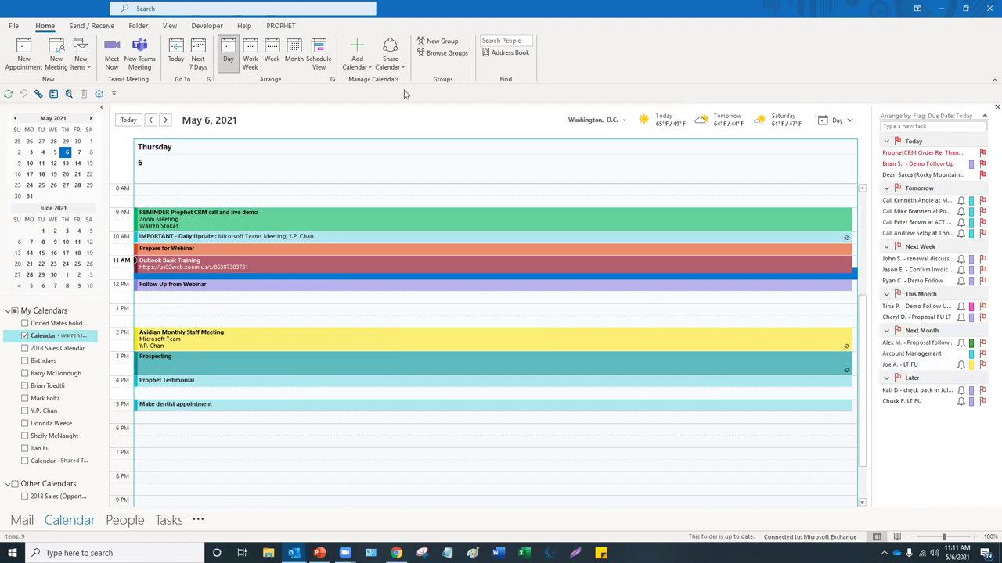
left_click(169, 27)
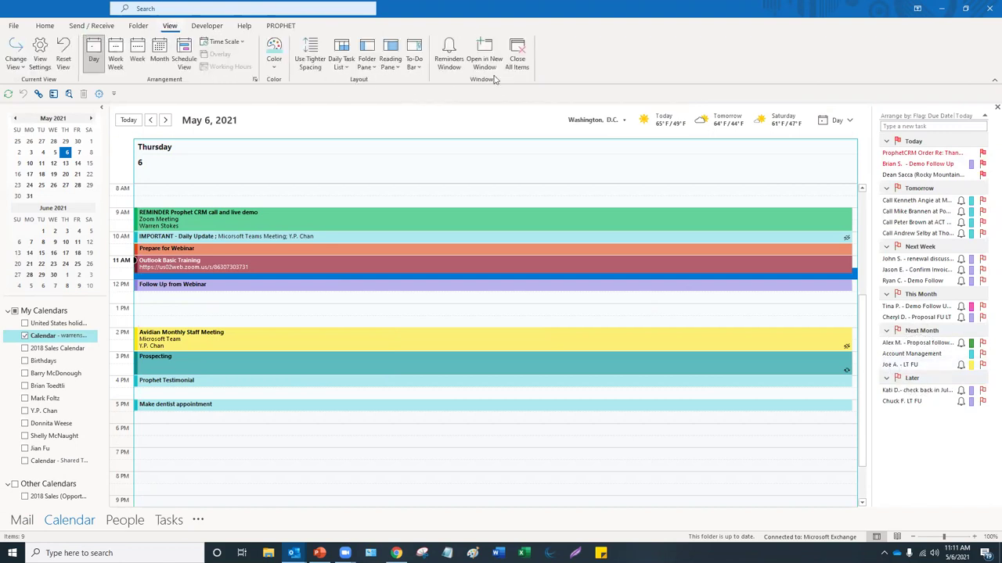
left_click(414, 61)
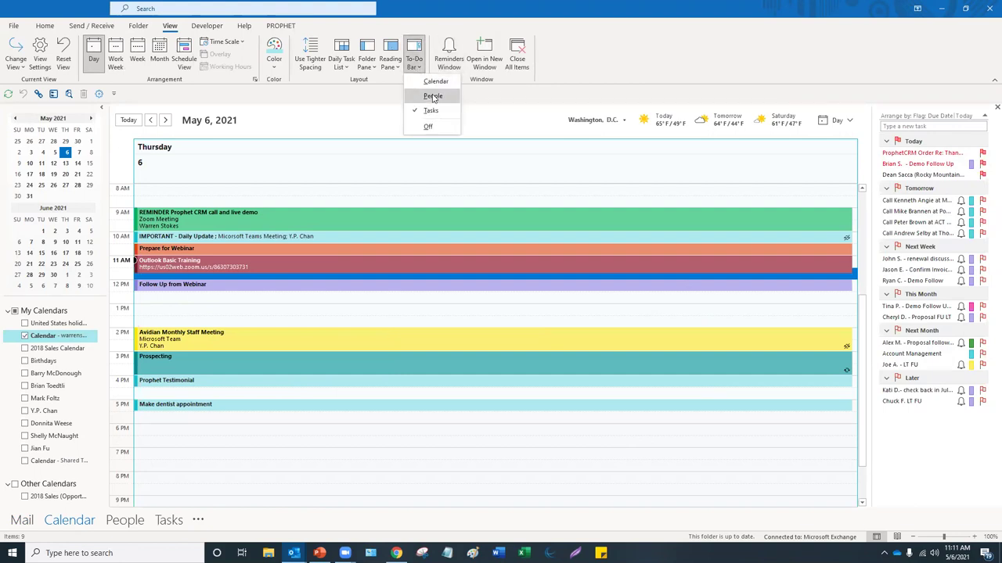
left_click(428, 126)
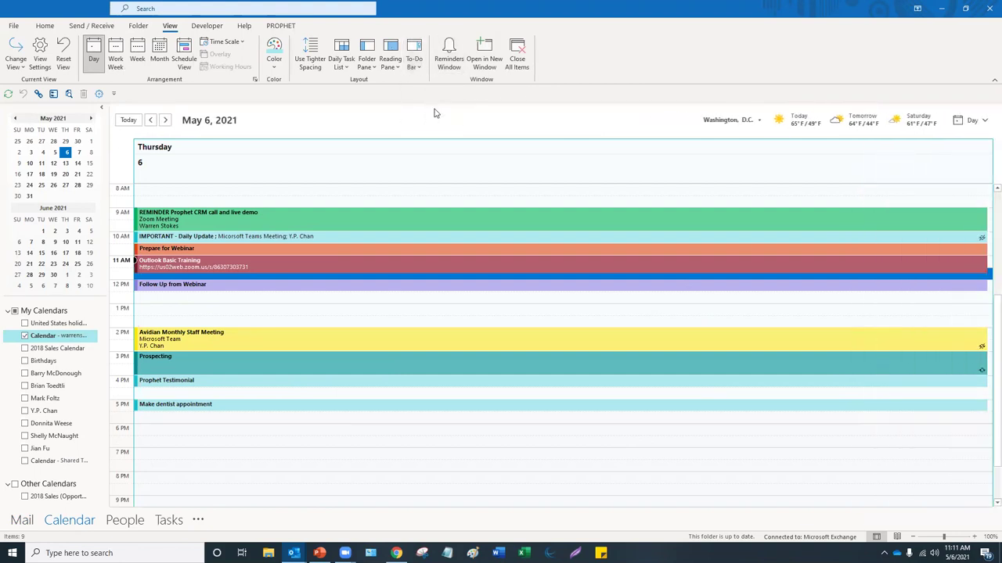
Set the To-Do Bar back to Tasks and scroll through Thursday's day view.
left_click(418, 72)
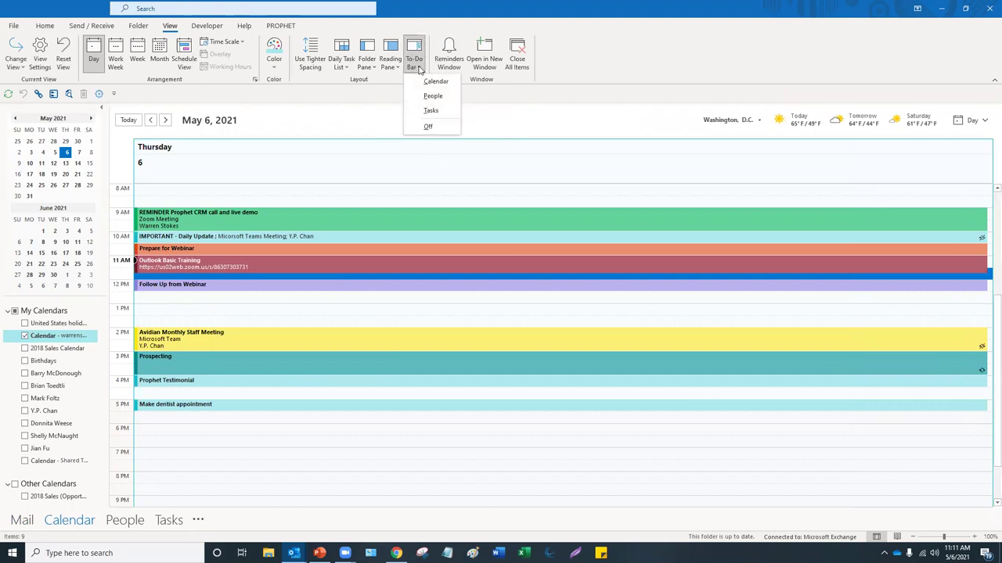
left_click(429, 111)
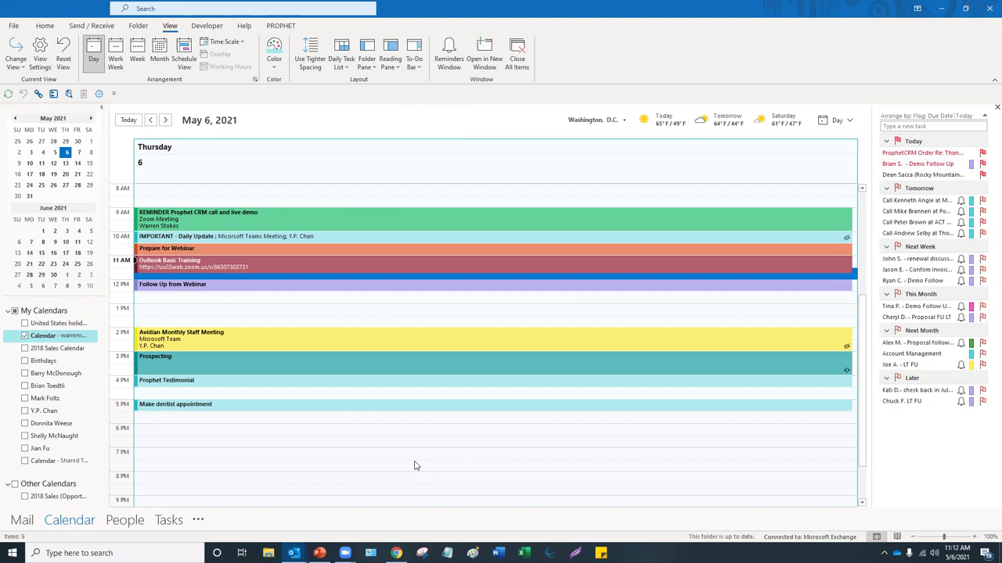
scroll(415, 466, "down", 3)
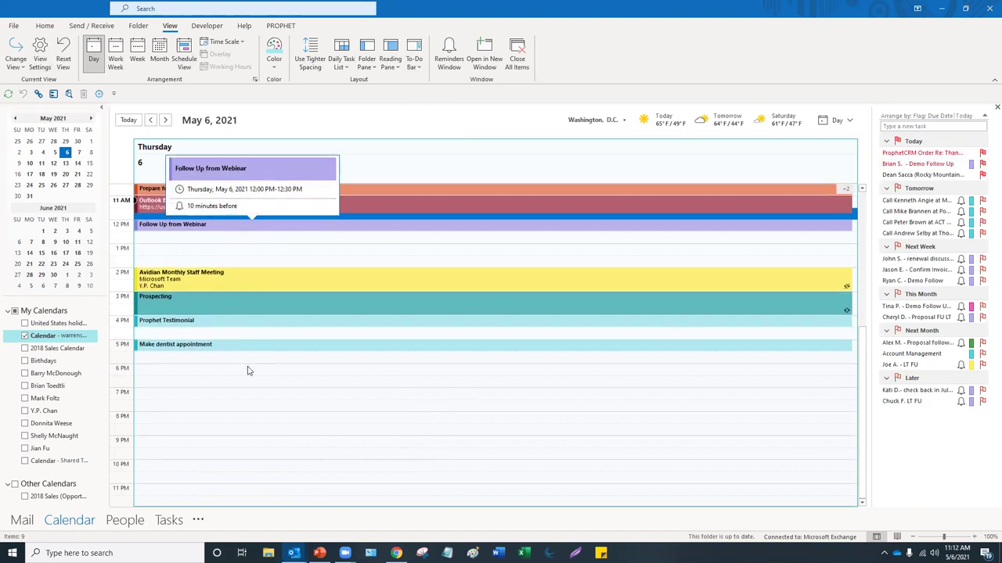
scroll(241, 384, "up", 2)
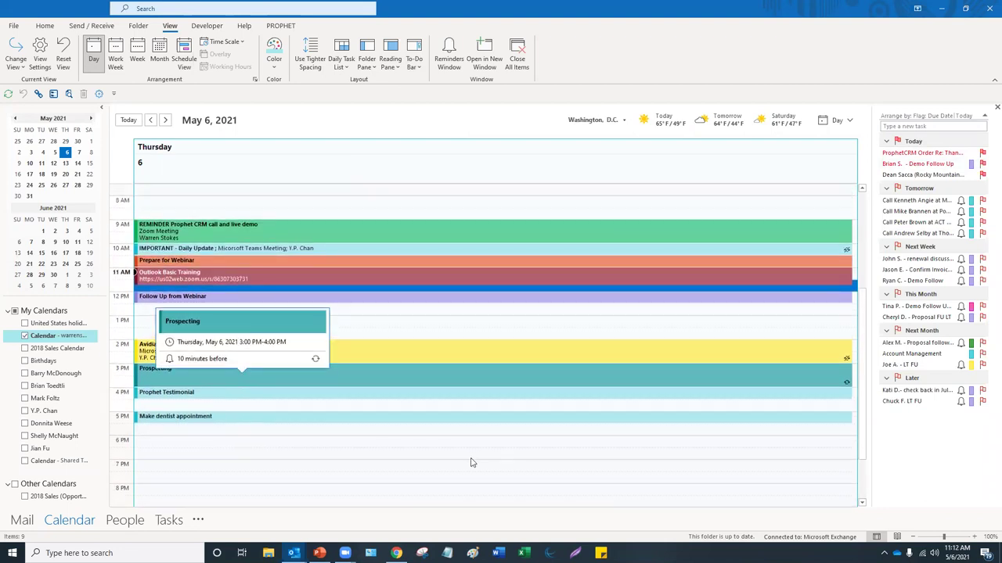
Create a 6:00–7:00 PM appointment on May 6 tagged Bid Prep and save it.
double_click(393, 452)
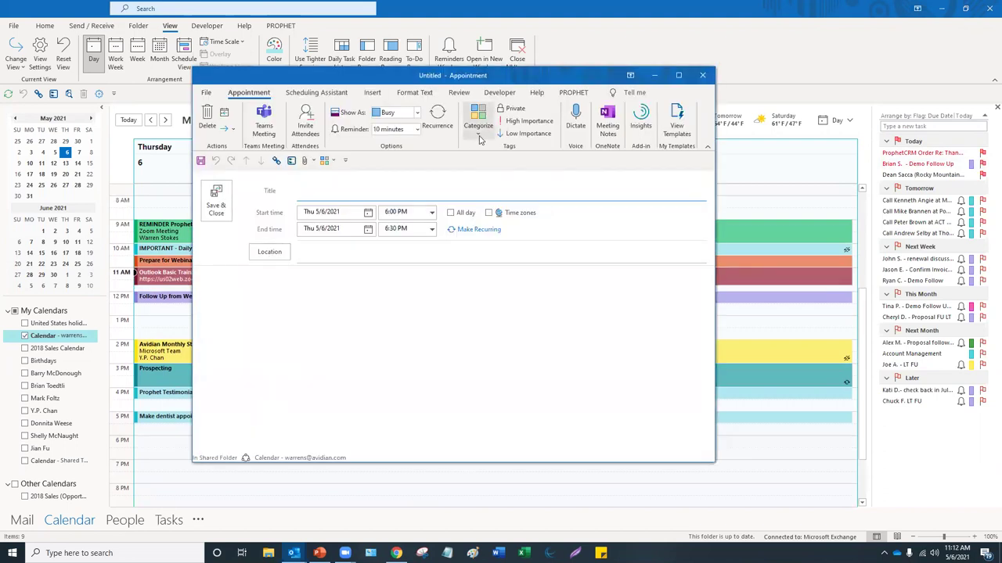
left_click(479, 137)
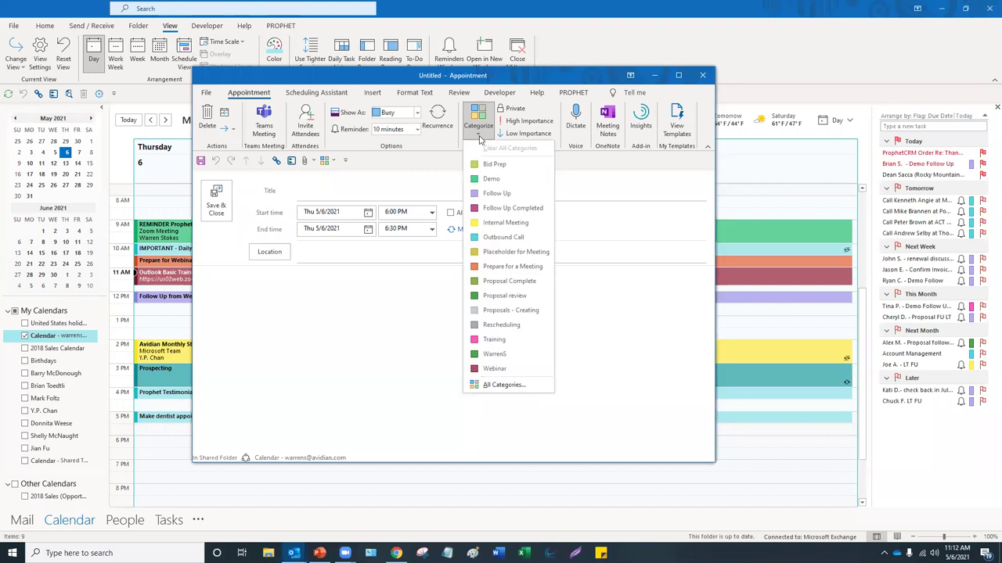
left_click(492, 165)
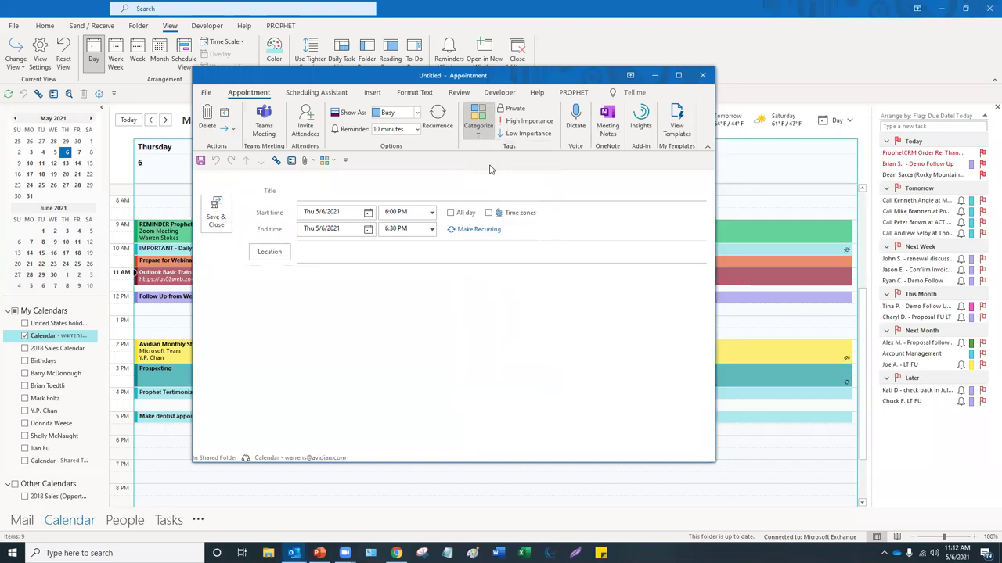
left_click(430, 241)
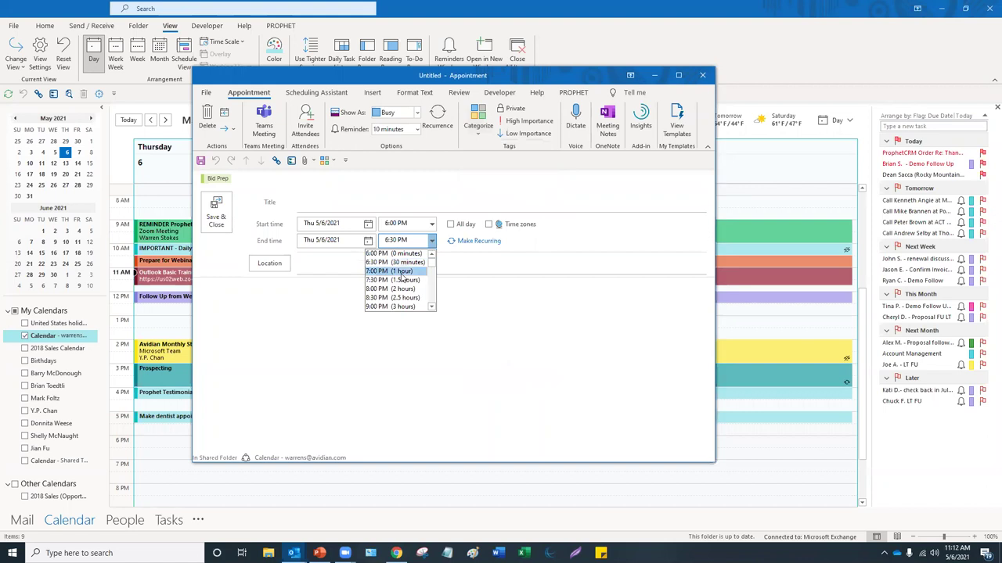
left_click(430, 245)
left_click(211, 217)
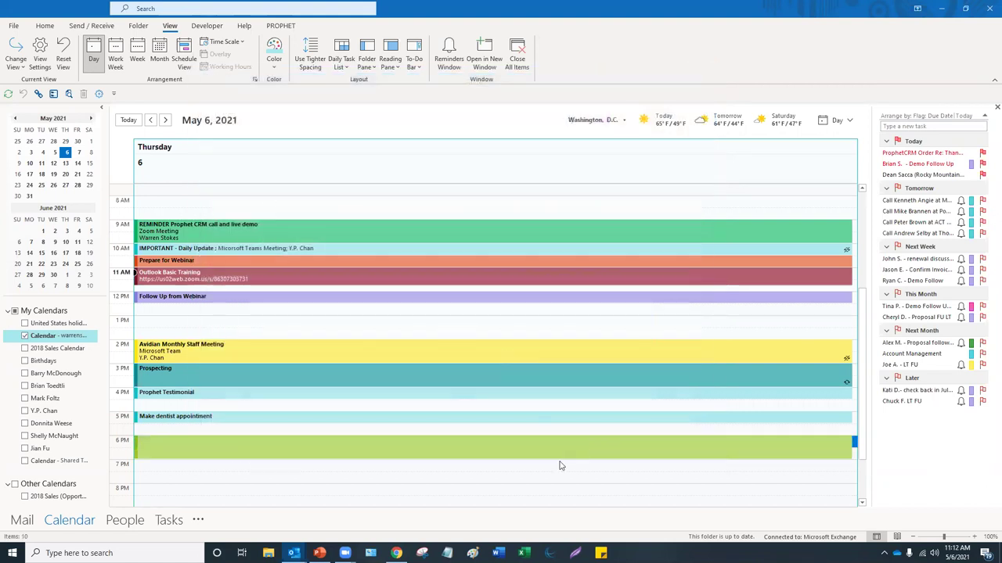
Reopen the 6 PM Bid Prep appointment and open All Categories from Categorize.
left_click(456, 453)
double_click(456, 453)
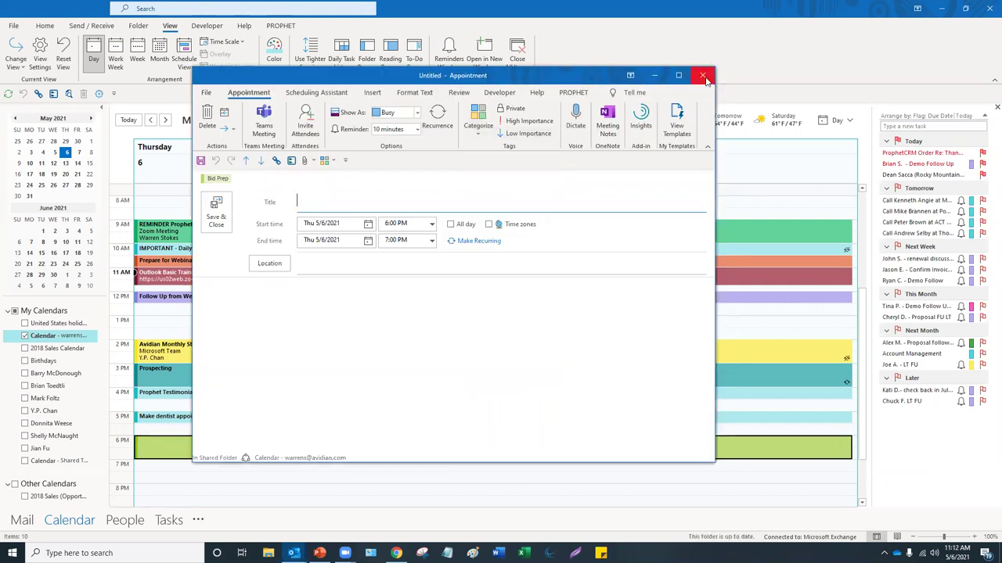
left_click(478, 121)
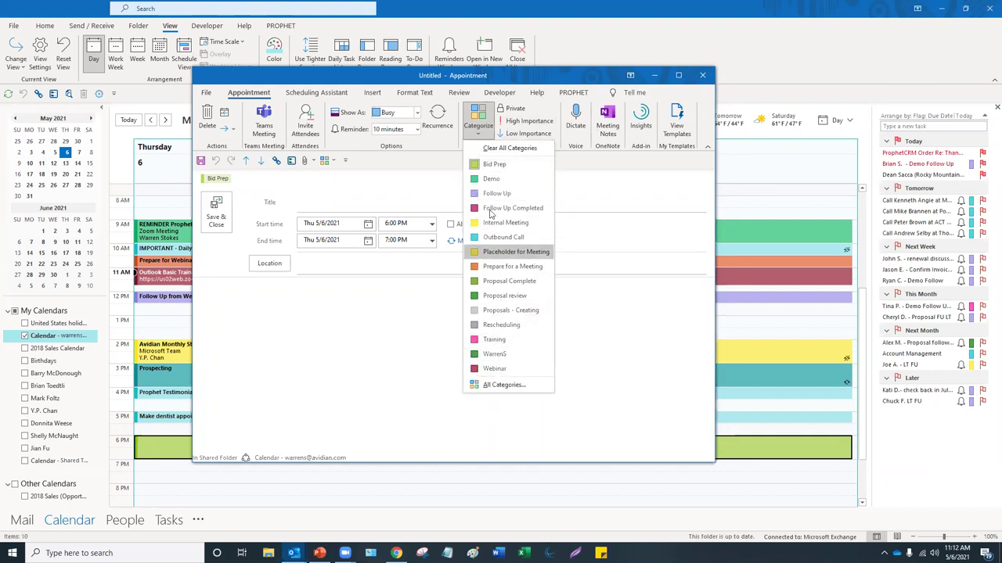
left_click(492, 386)
Try creating a 'Webinar Exa' category, dismiss the duplicate warning, and cancel.
left_click(551, 216)
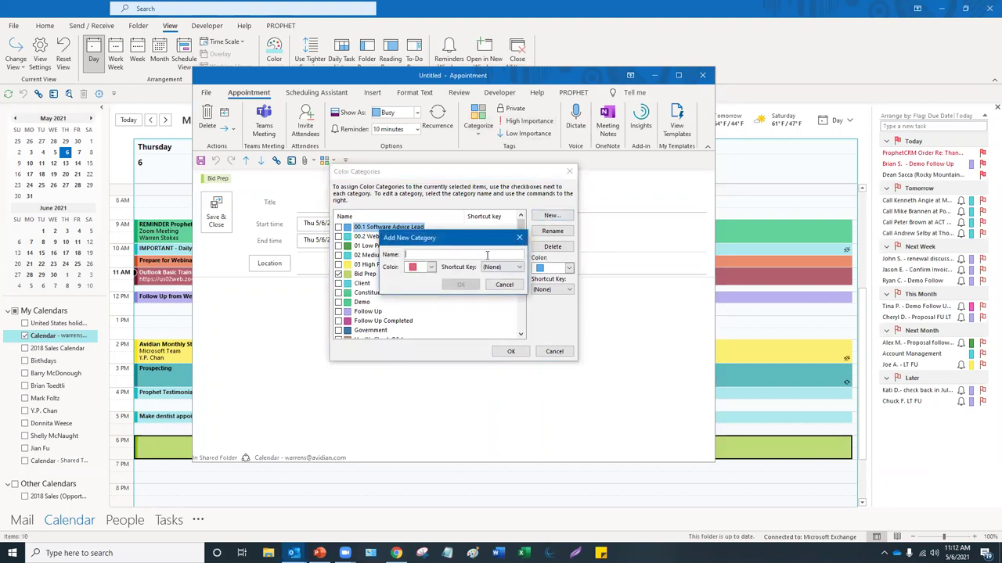
type("Webina")
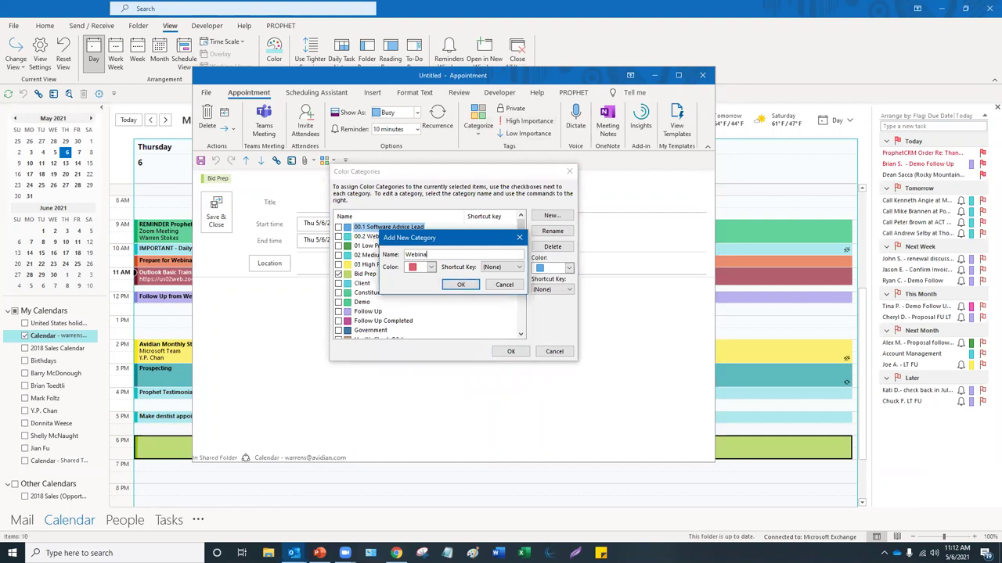
type("r Exa")
left_click(461, 285)
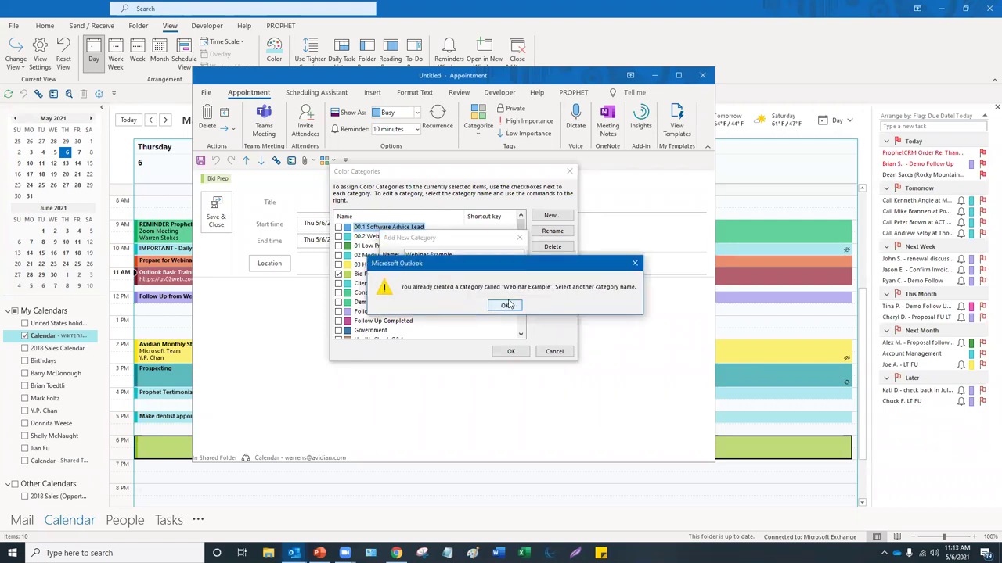
left_click(507, 304)
left_click(504, 286)
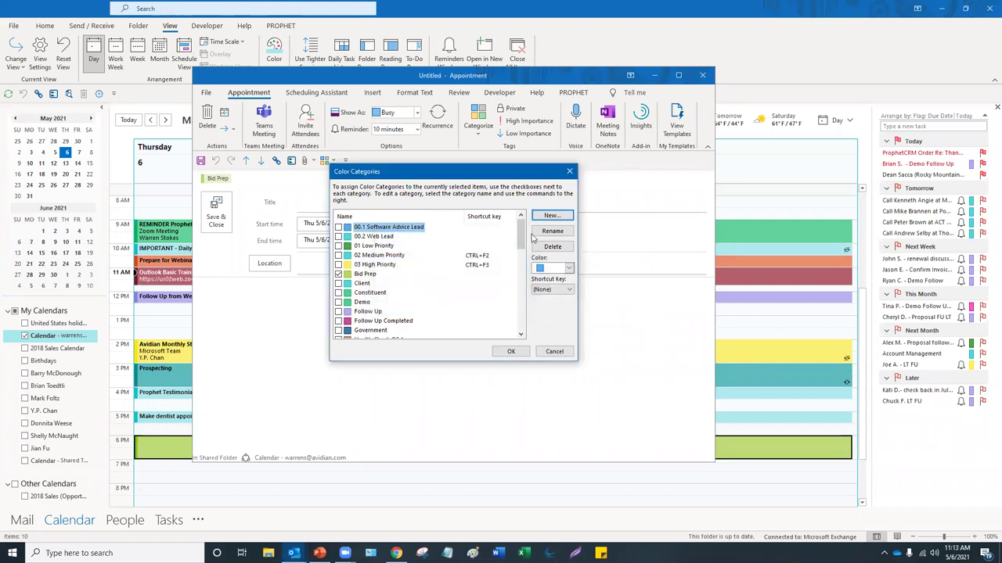
Tick the existing Webinar Example category and confirm with OK.
scroll(458, 272, "down", 5)
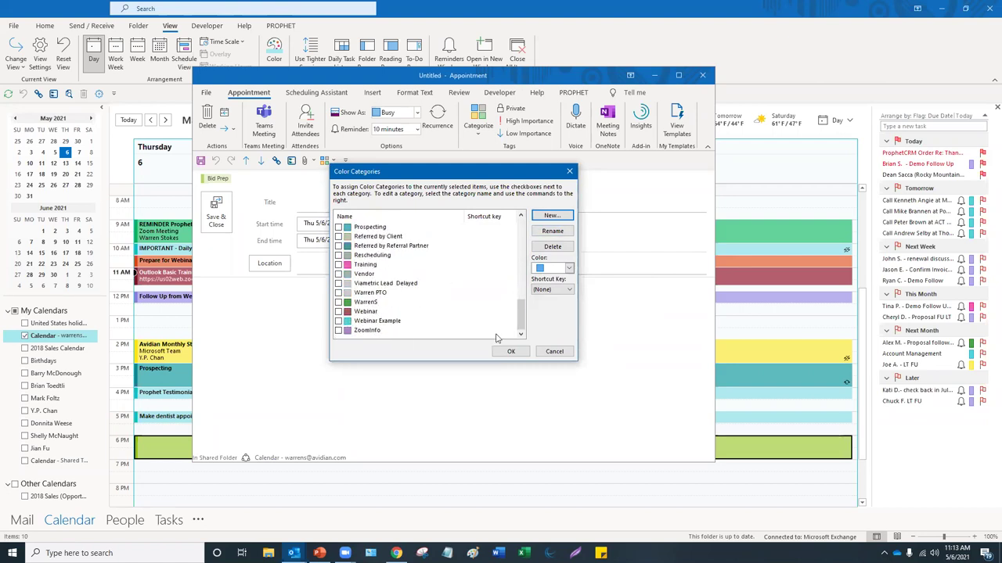
left_click(338, 321)
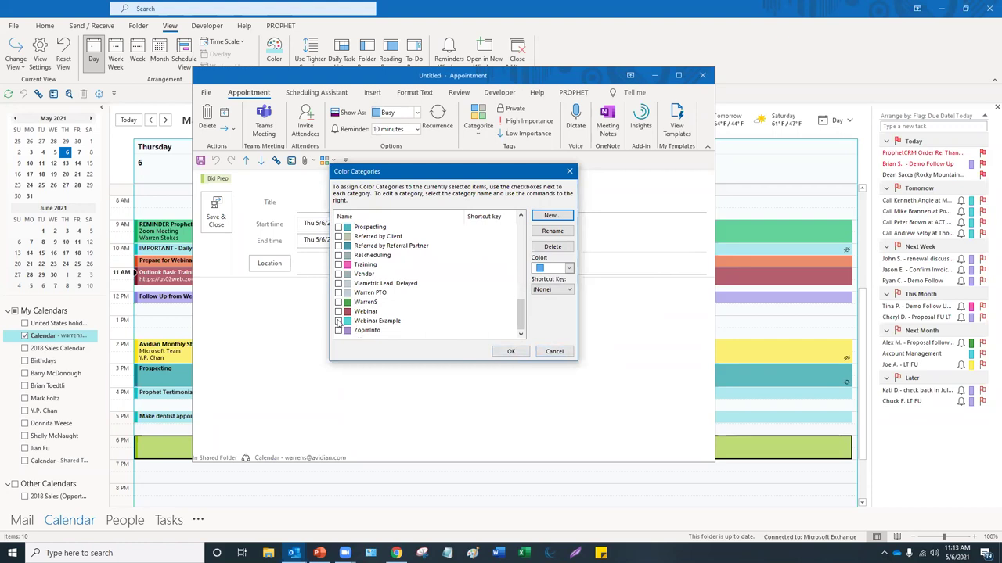
left_click(509, 352)
left_click(478, 124)
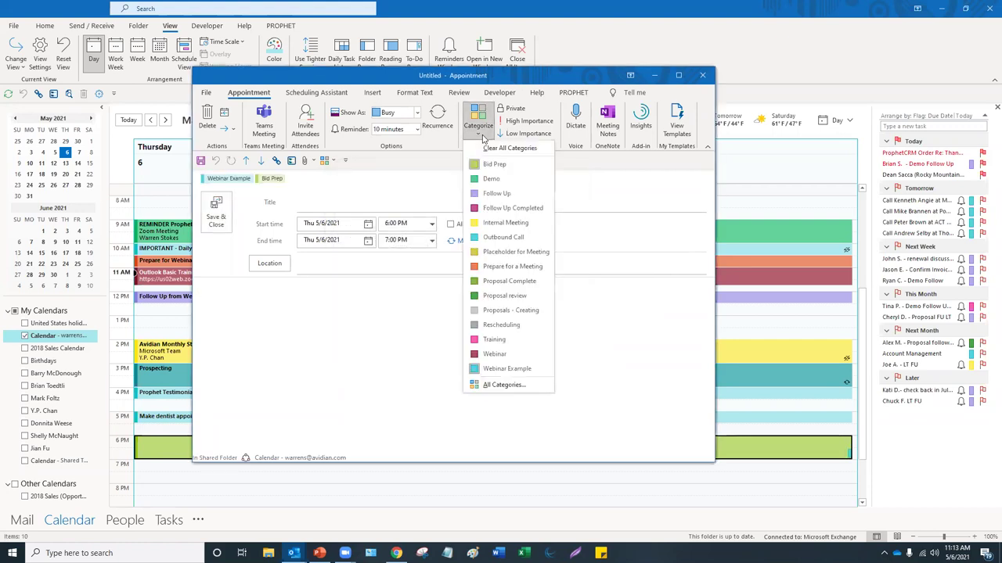
Tag the appointment Internal Meeting, save it, and close the window.
left_click(509, 223)
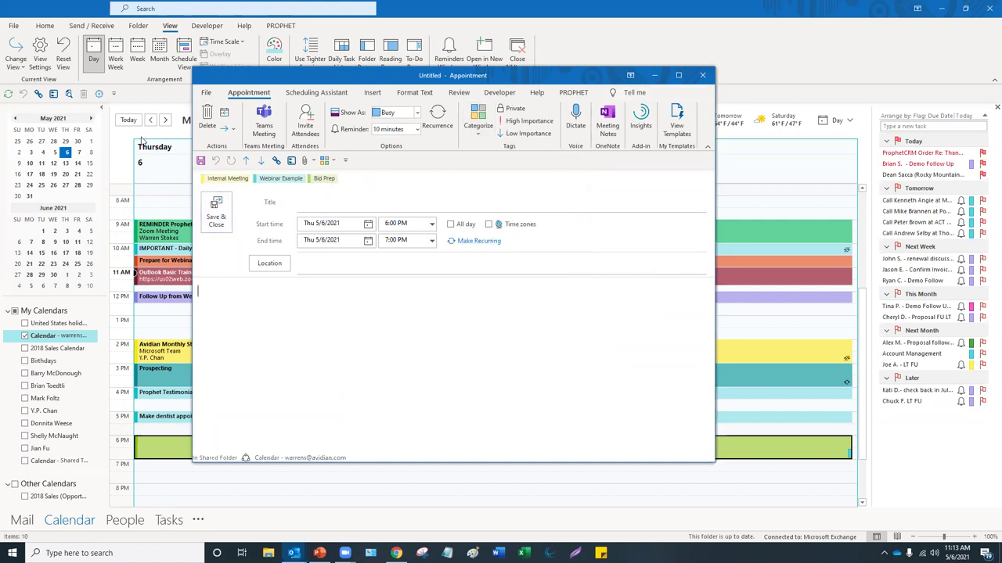
left_click(202, 162)
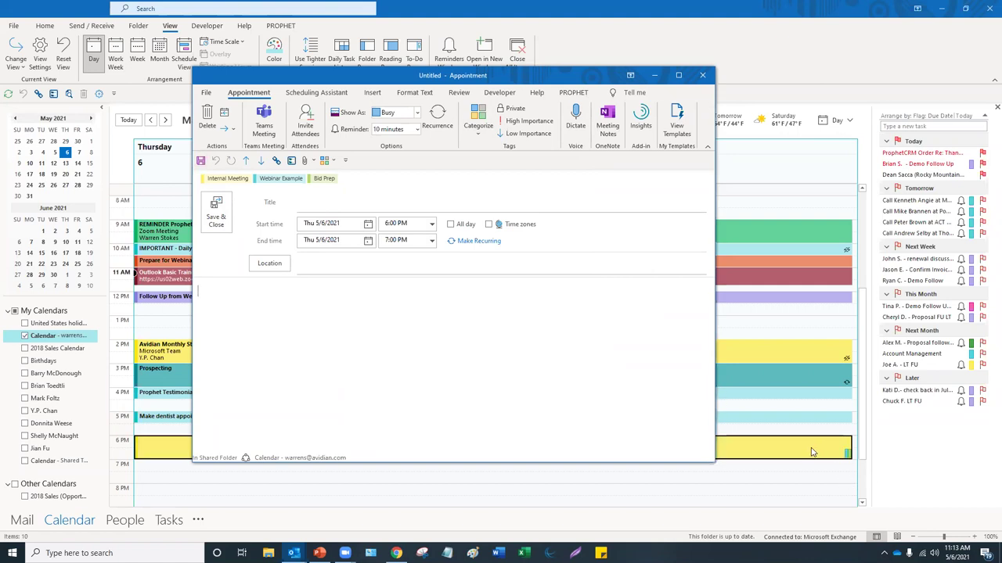
left_click(702, 75)
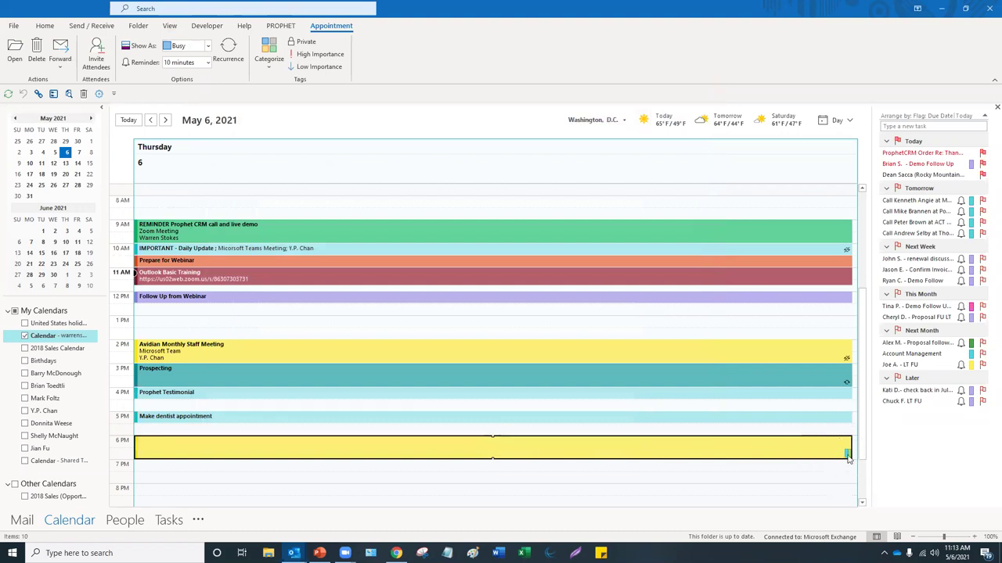
left_click(566, 478)
left_click(537, 450)
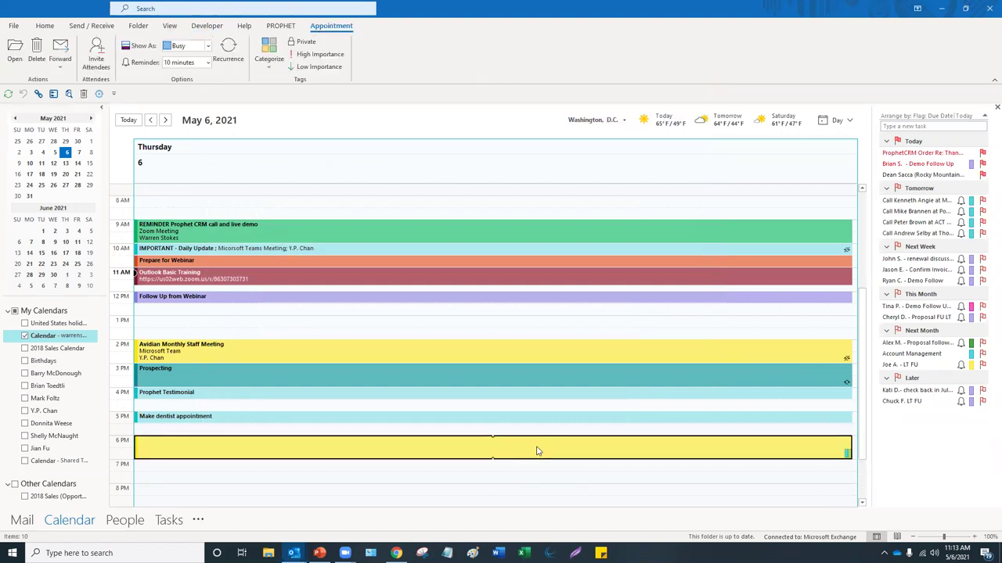
key("Delete")
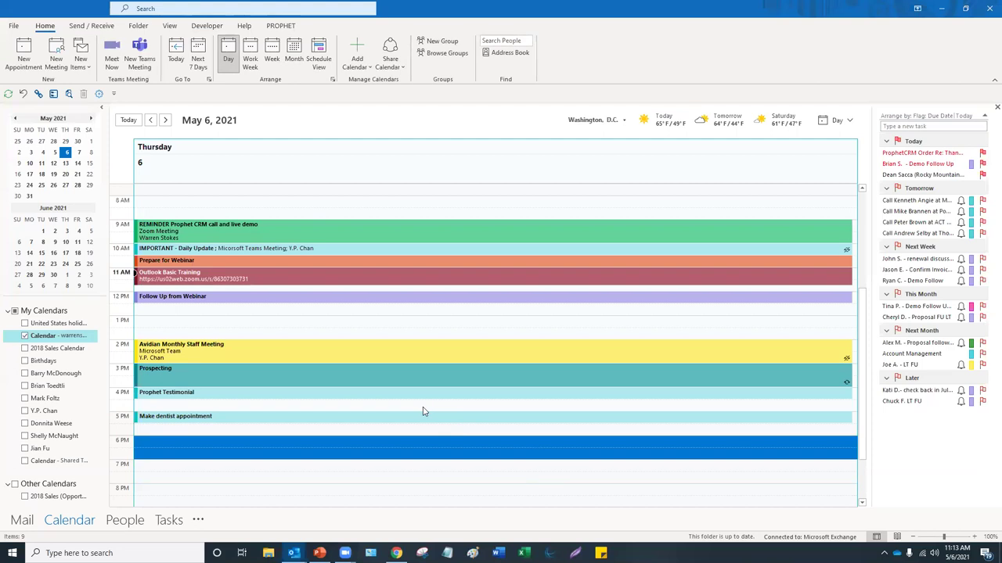
scroll(423, 412, "down", 1)
left_click(263, 451)
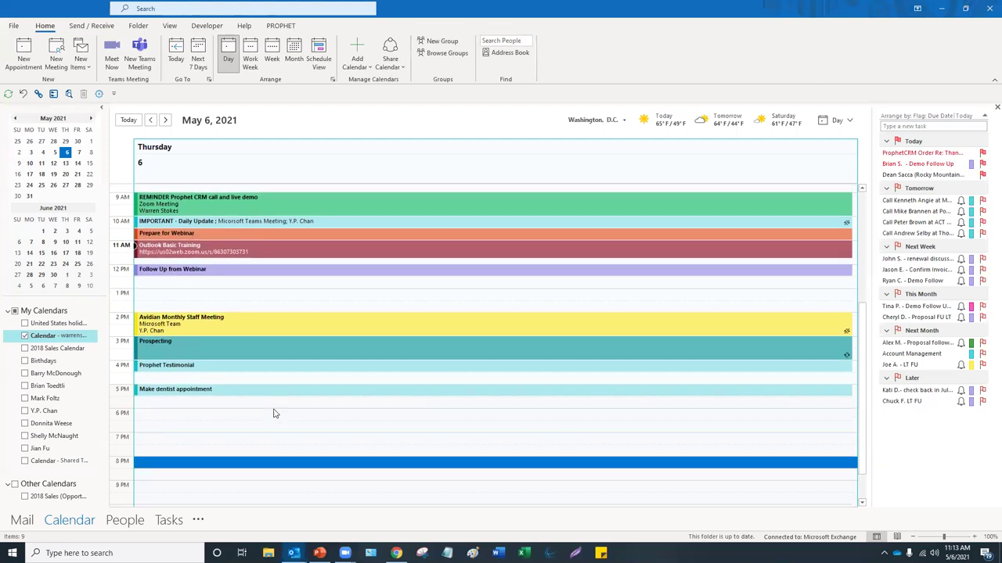
scroll(274, 413, "up", 1)
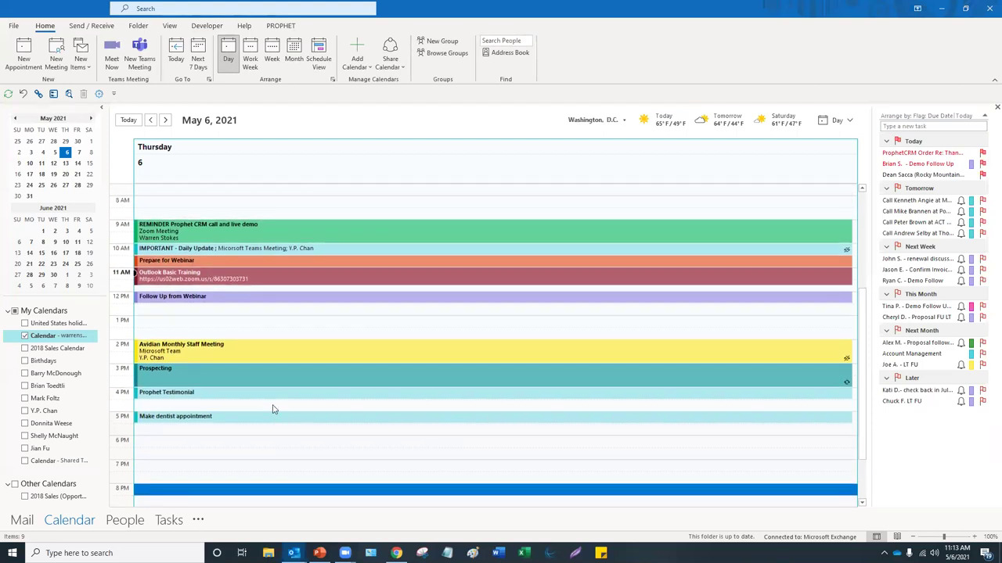
Add a 'Prepare for Sales Meeting' appointment from 1:00 to 2:00 PM and save it.
double_click(267, 323)
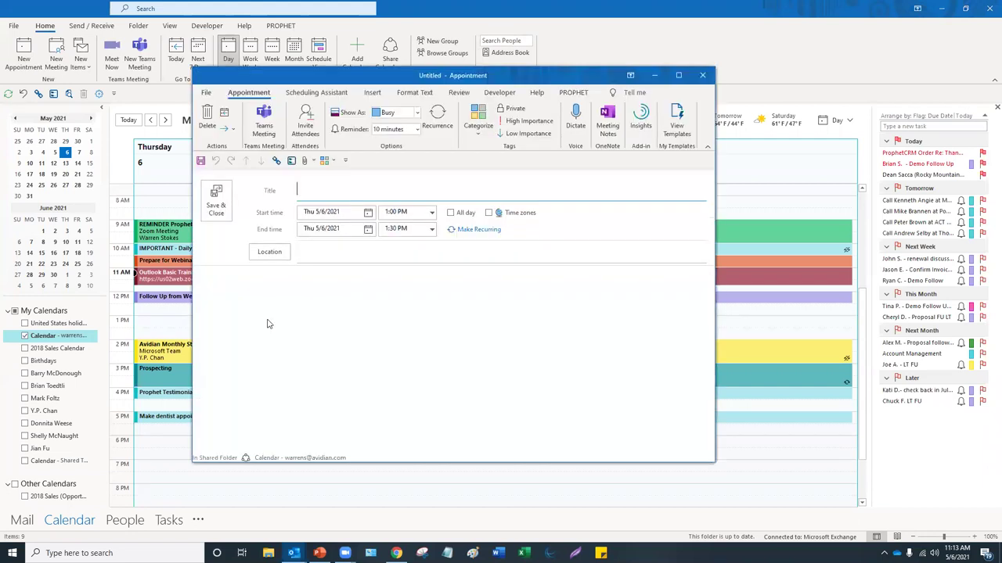
type("Prepare for ")
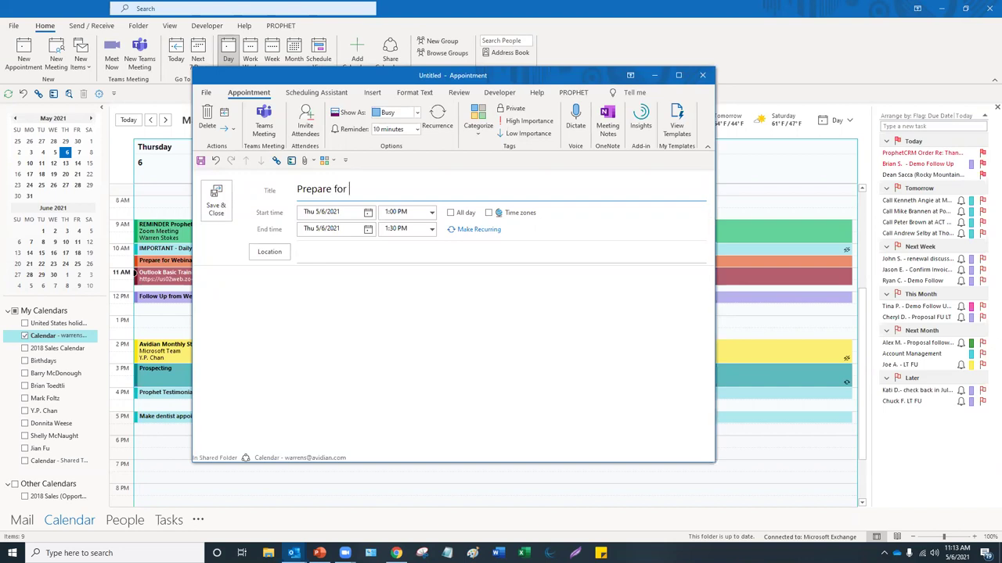
type("SAsALES")
key("BackSpace")
key("BackSpace")
key("BackSpace")
key("BackSpace")
key("BackSpace")
type("SAles")
key("BackSpace")
key("BackSpace")
type("ales Meeting")
left_click(431, 228)
left_click(395, 251)
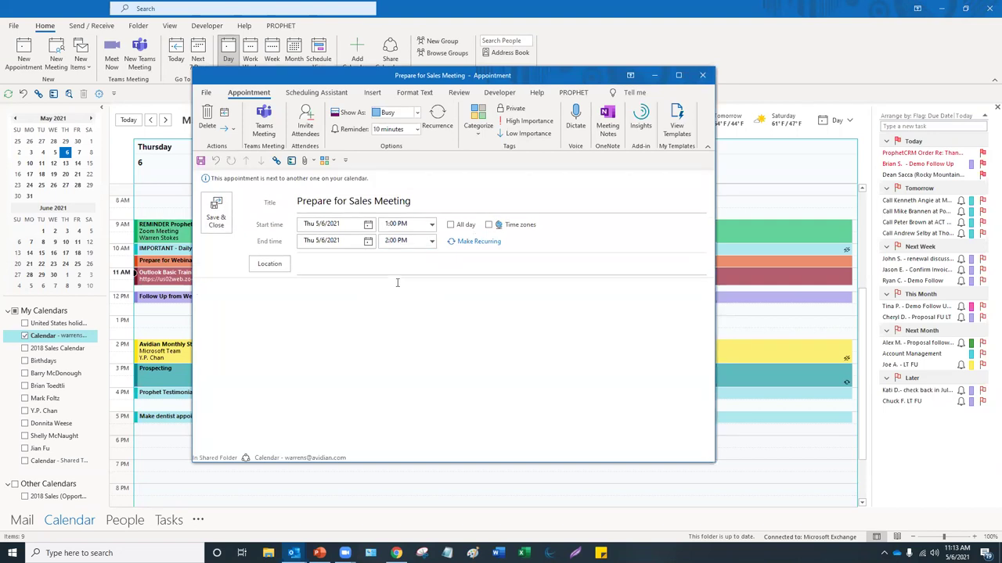
left_click(217, 217)
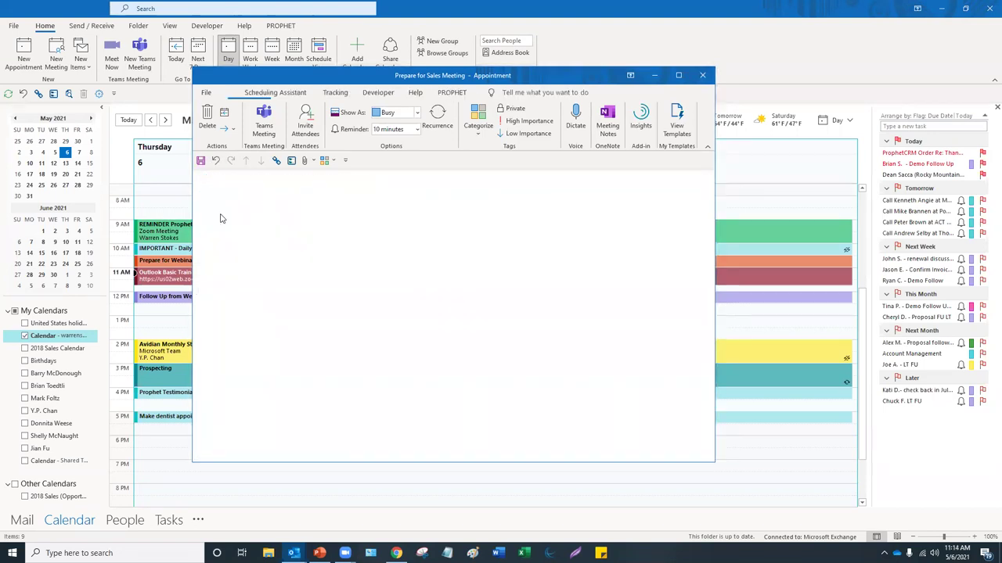
mouse_move(303, 320)
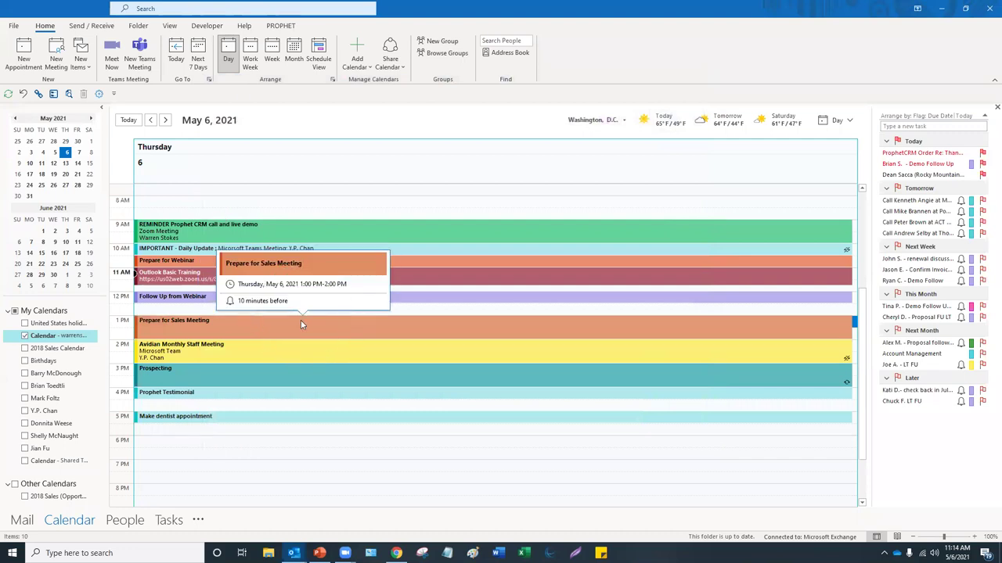
Start a blank 6 PM appointment and close it without saving.
left_click(255, 444)
double_click(255, 444)
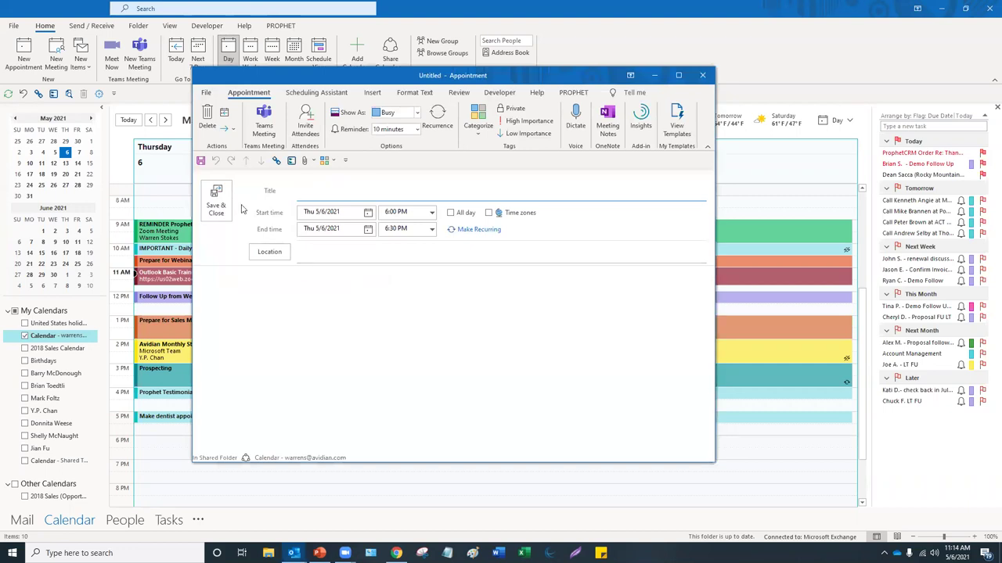
left_click(703, 76)
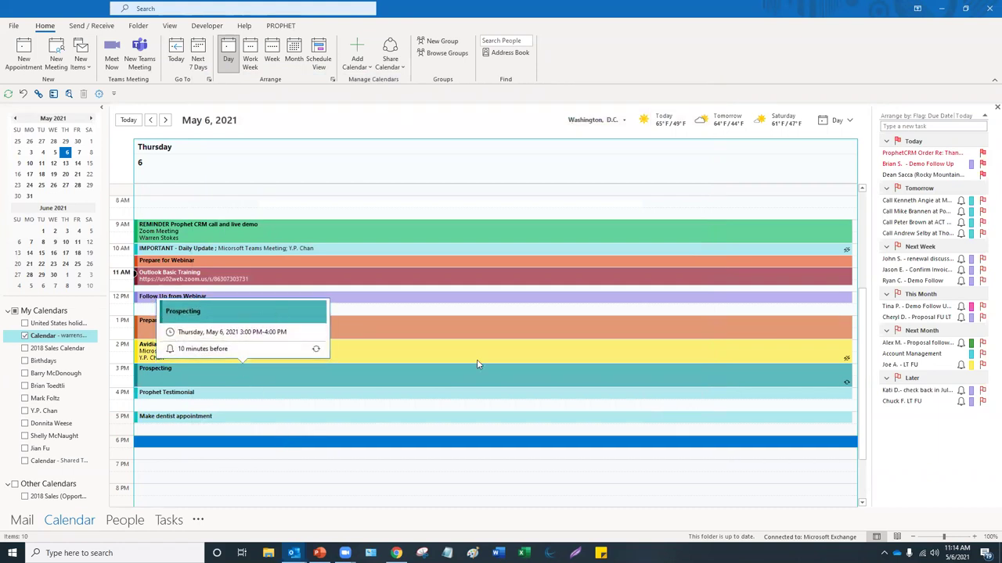
Delete the 1 PM Prepare for Sales Meeting appointment.
left_click(451, 324)
key("Delete")
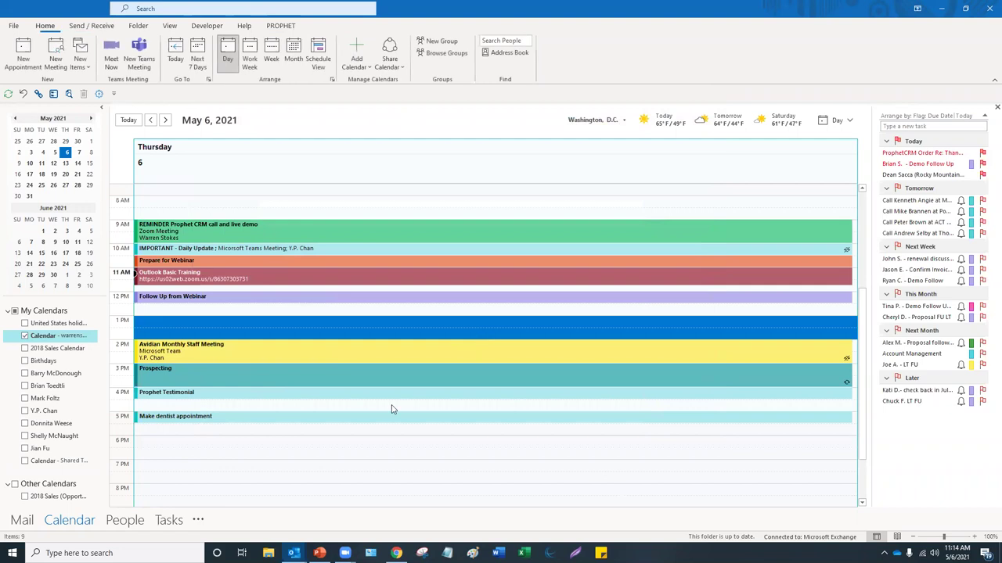
left_click(264, 443)
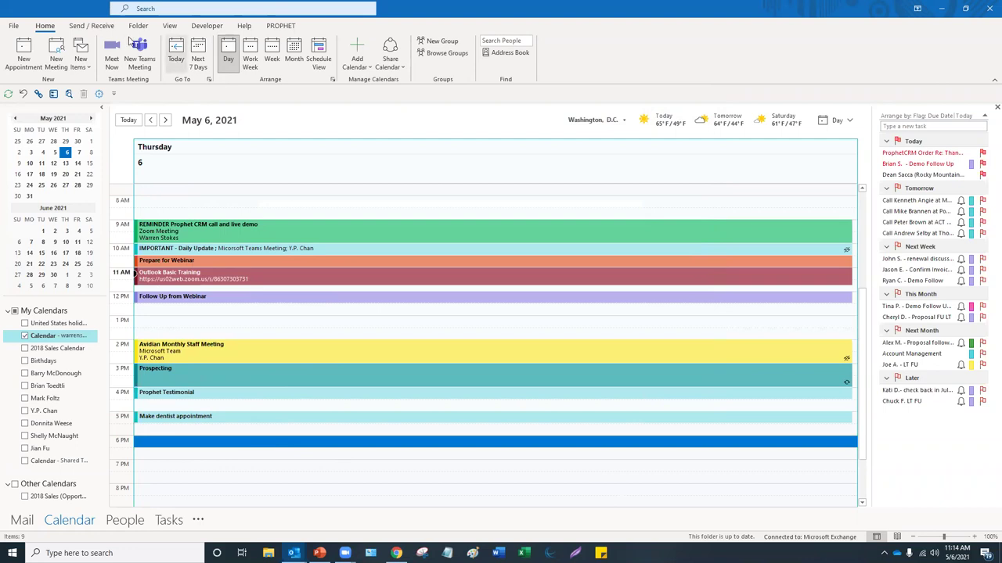
Open the calendar's View Settings and its Conditional Formatting rules, Bid Prep and Prepare.
left_click(172, 26)
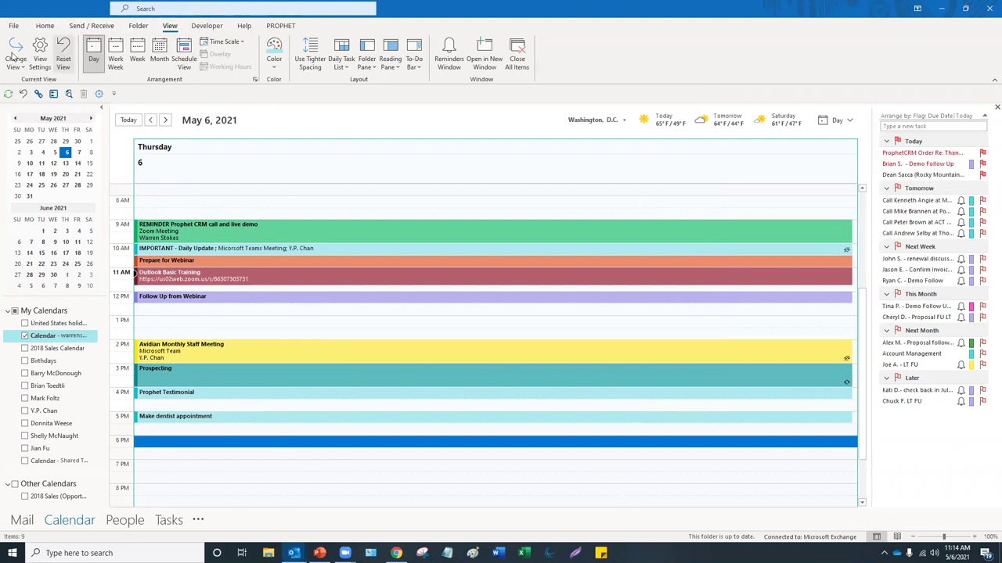
left_click(40, 52)
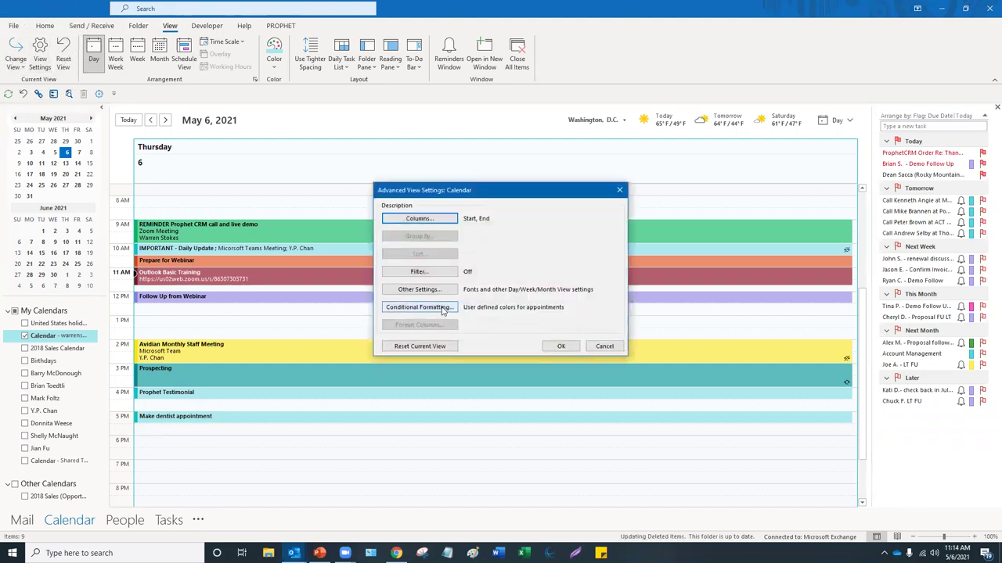
left_click(442, 309)
left_click(443, 308)
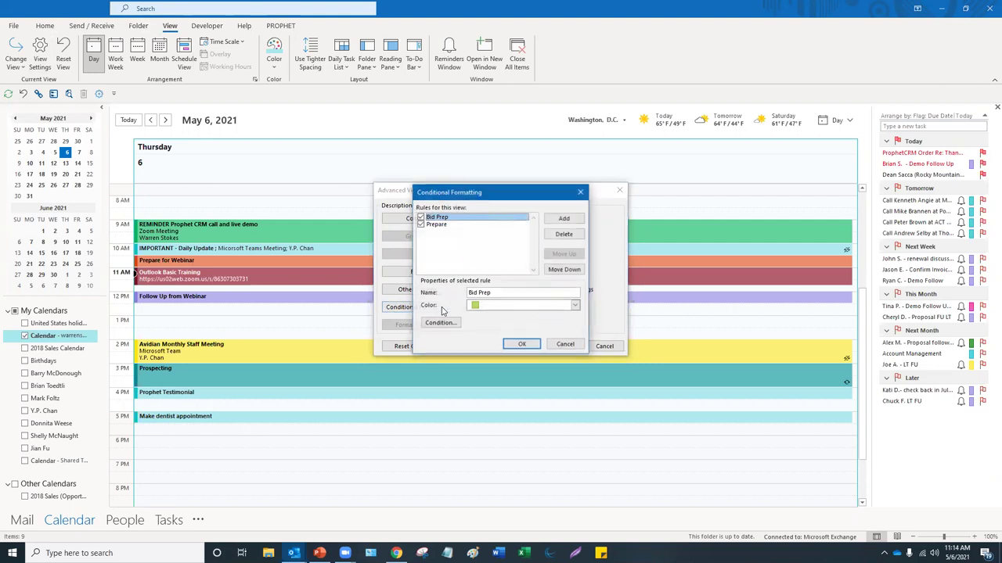
Add a yellow conditional formatting rule named 'Staff Meeting' and start defining its condition.
left_click(561, 218)
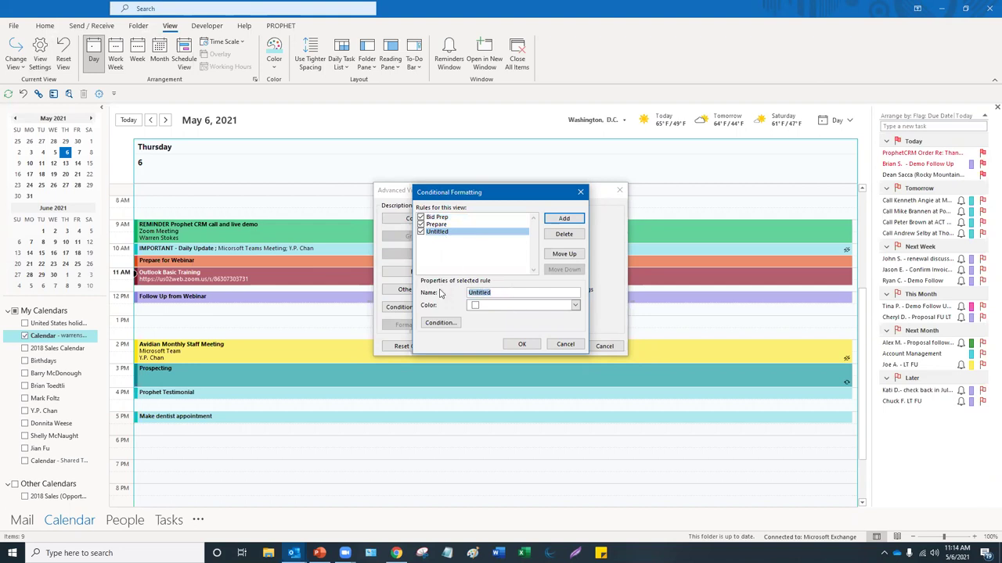
type("Staff")
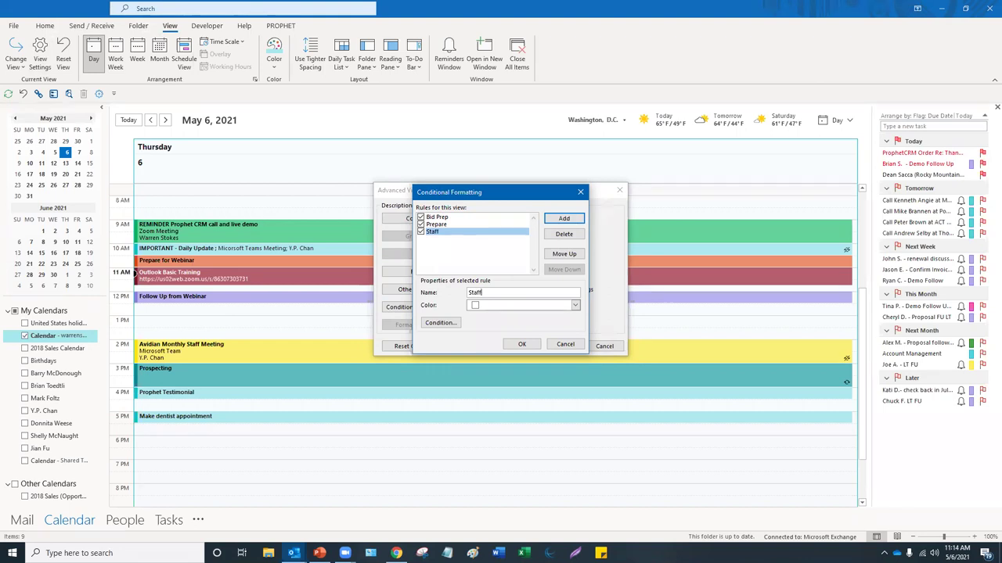
type(" Me")
left_click(575, 306)
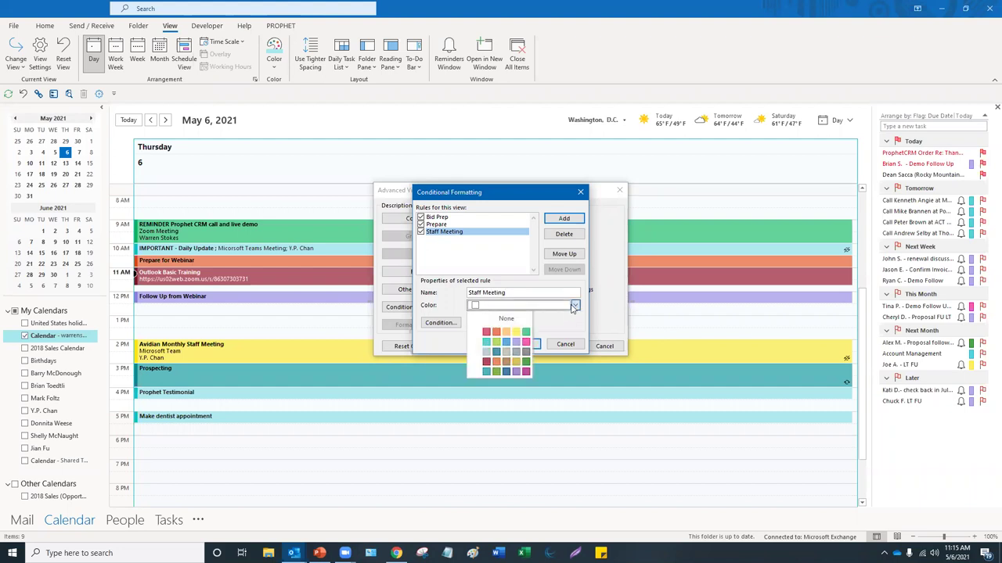
left_click(515, 332)
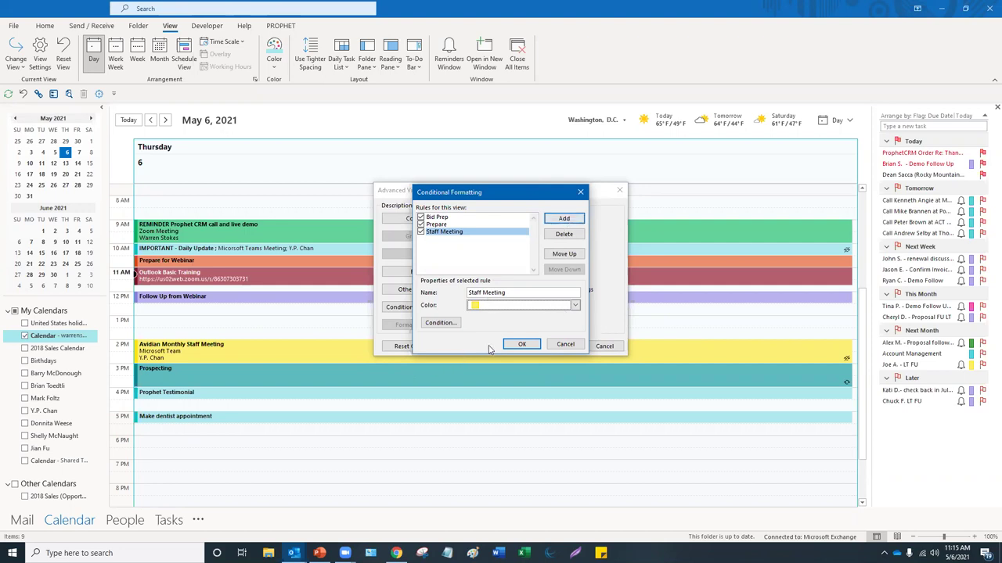
left_click(443, 324)
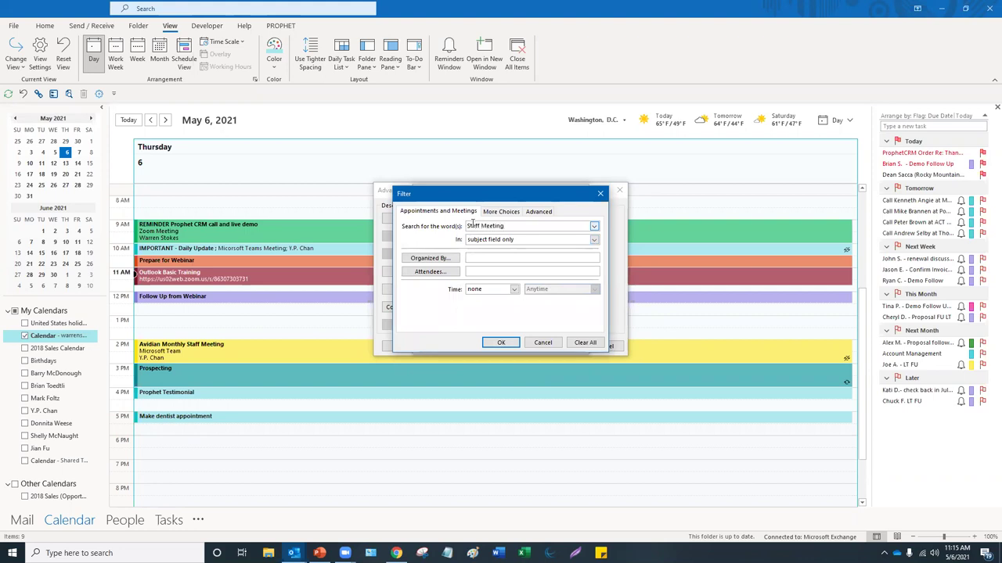
Limit the filter to the subject field, then confirm Filter, Conditional Formatting and Advanced View Settings.
left_click(594, 240)
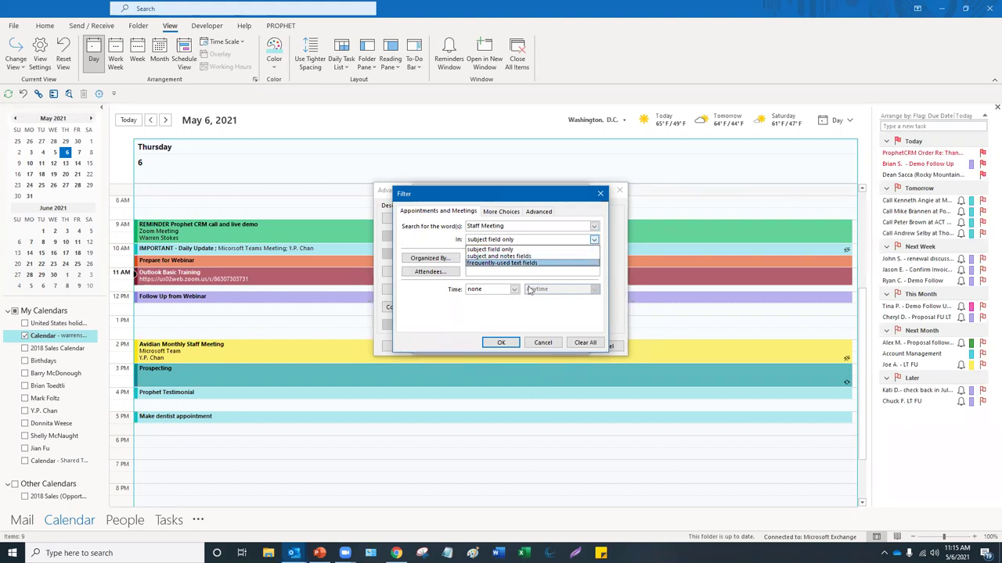
left_click(512, 320)
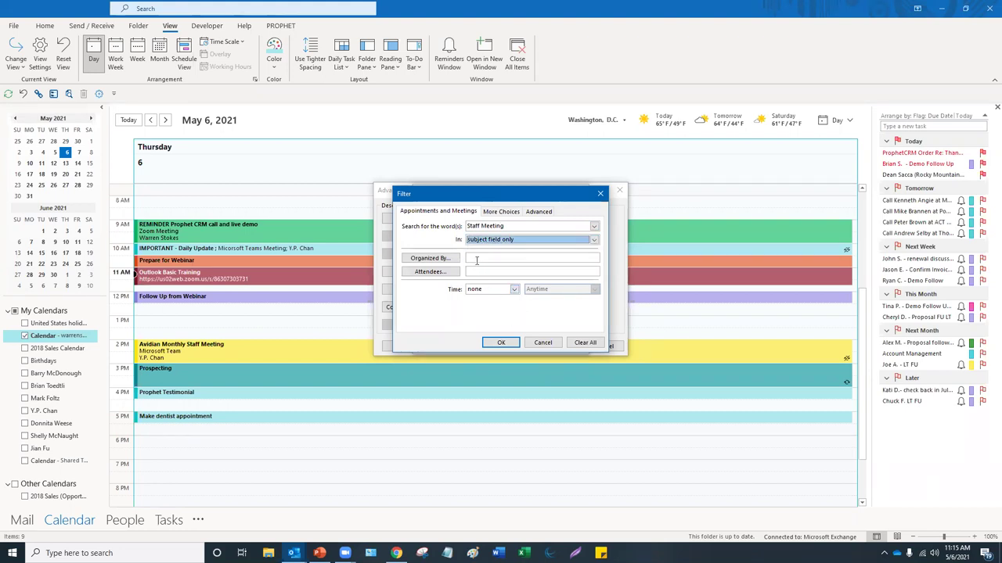
left_click(501, 346)
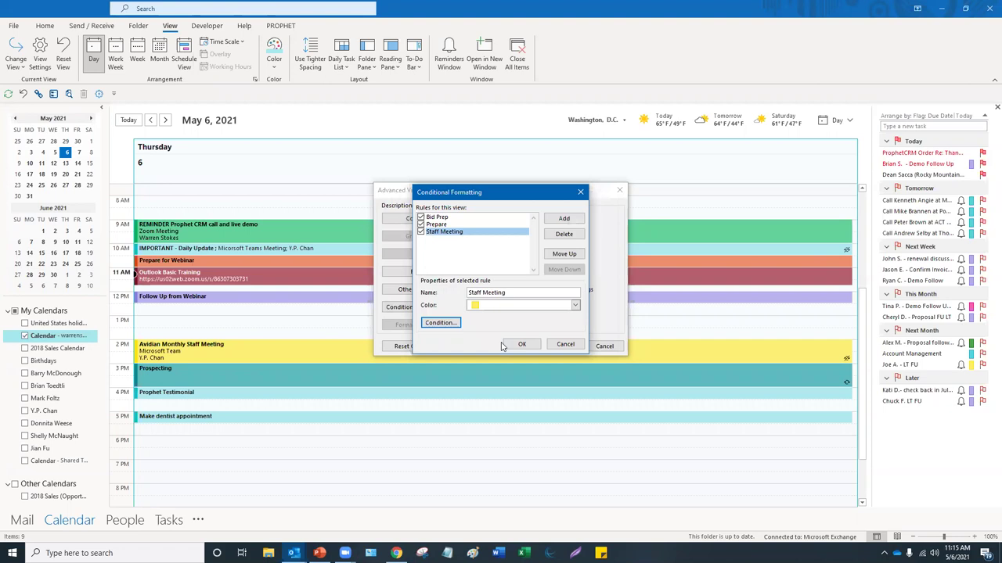
left_click(522, 346)
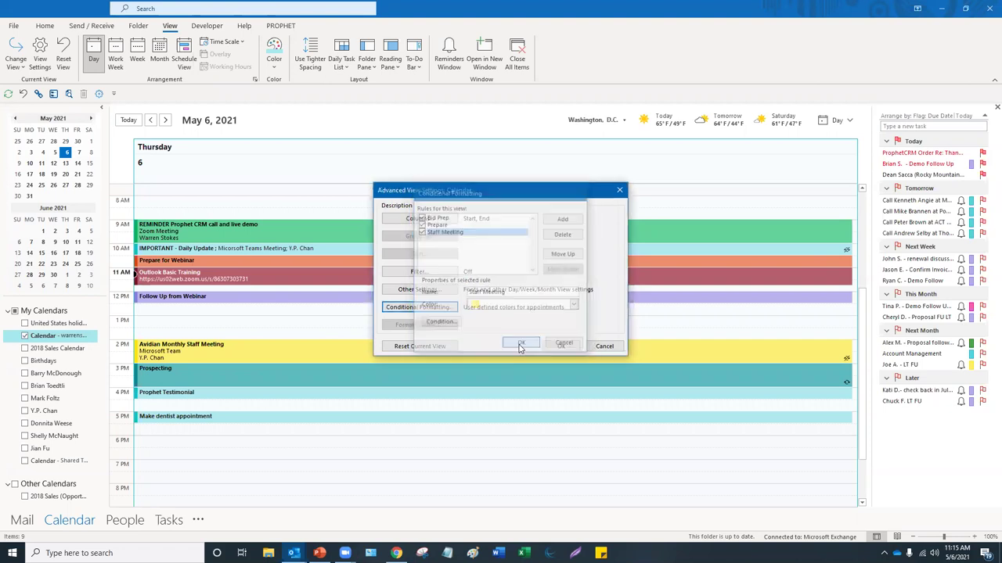
left_click(560, 347)
left_click(371, 443)
Create a 'Staff Meeting' appointment on May 6 from 12:30 to 1:30 PM and save it.
left_click(194, 310)
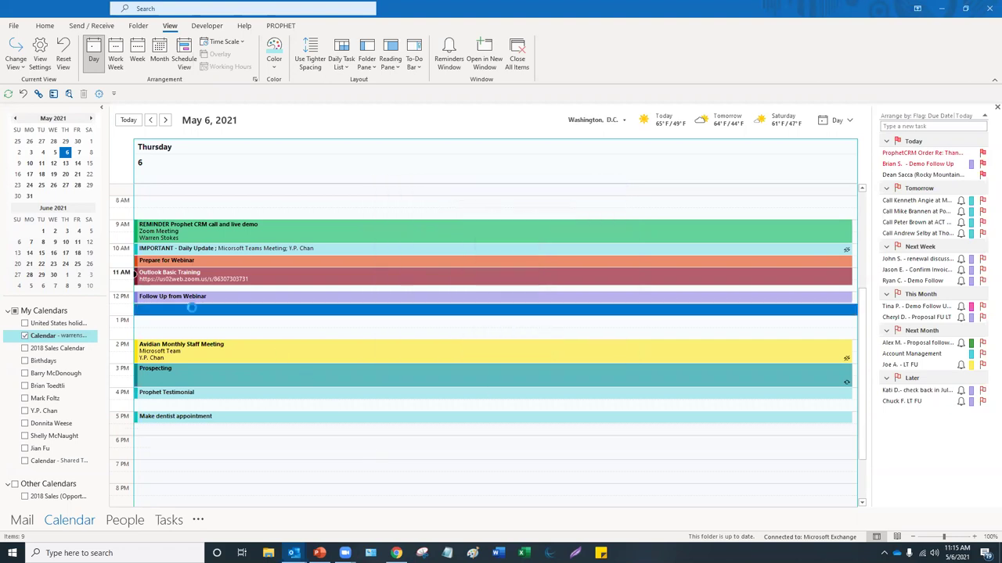
double_click(195, 310)
type("Staff Meeting")
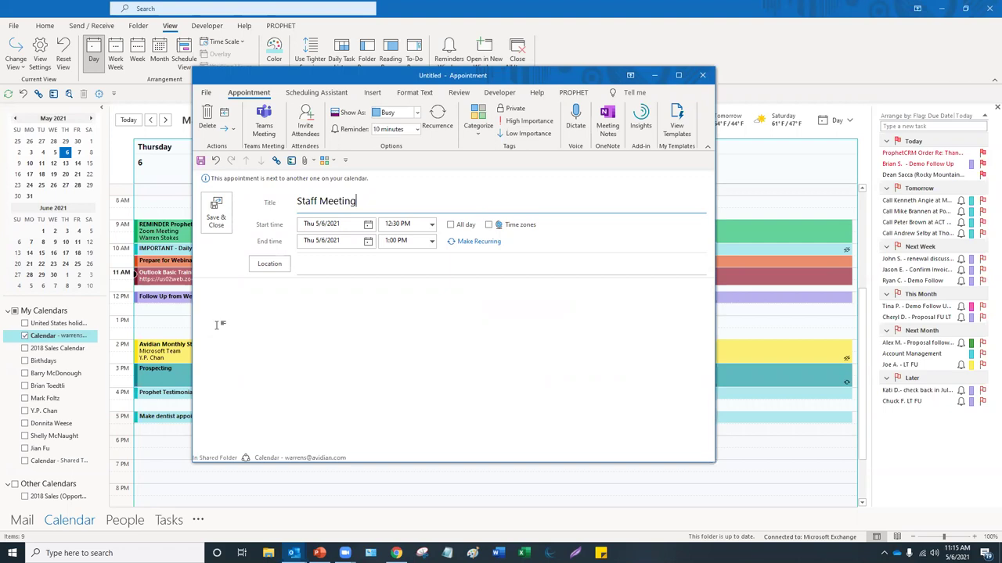
left_click(431, 242)
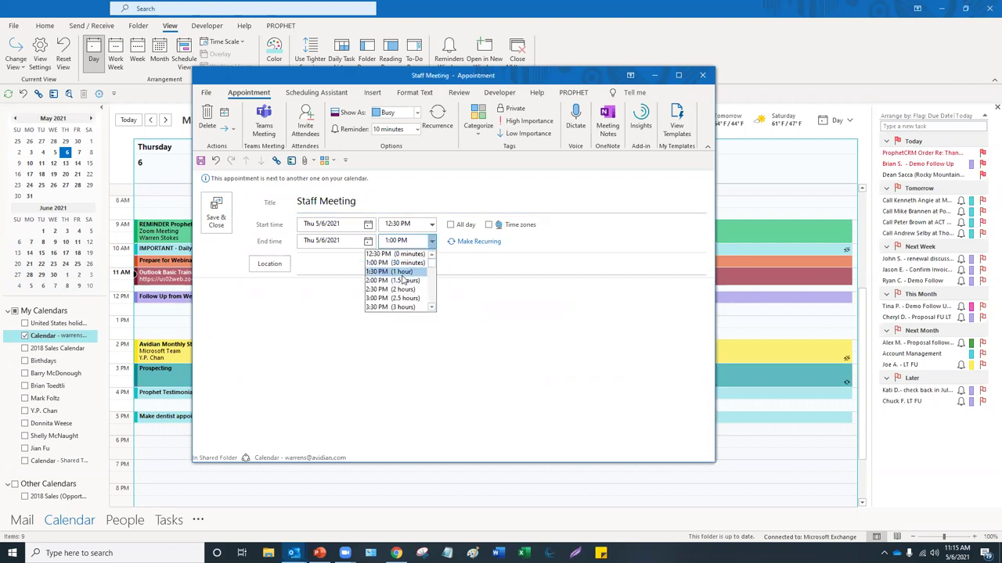
left_click(399, 273)
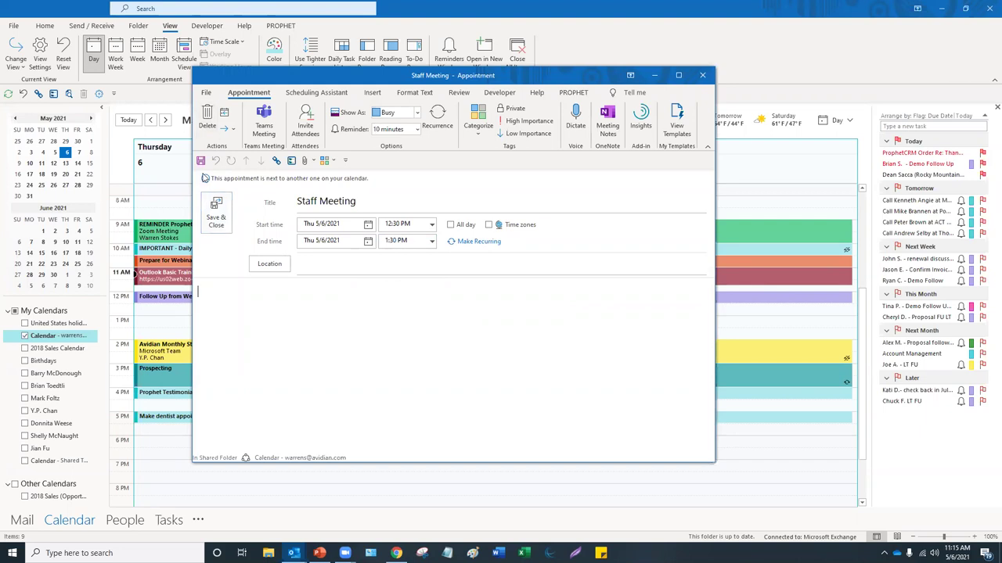
left_click(215, 211)
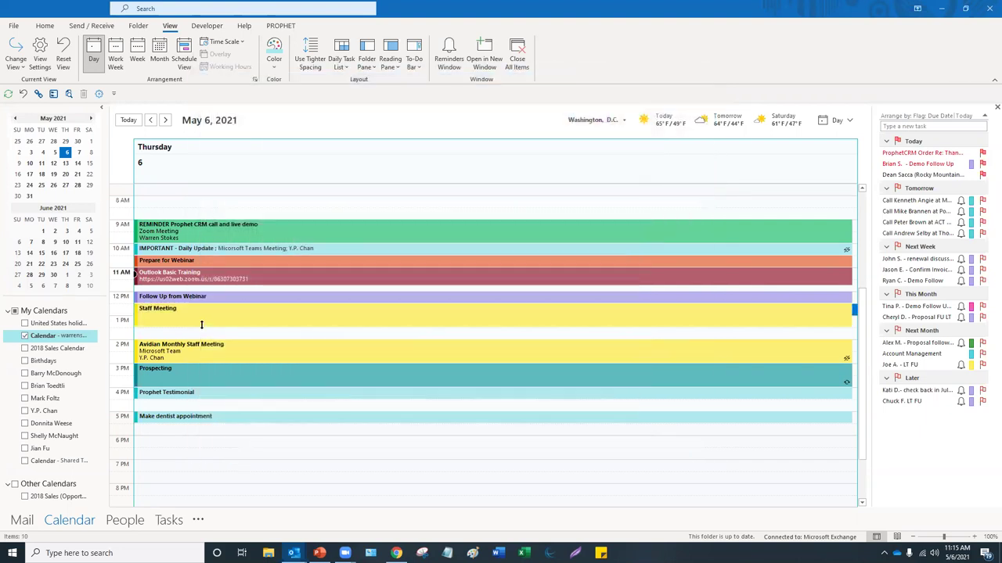
Select the empty 6 PM and 6:30 PM time slots on May 6.
left_click(250, 443)
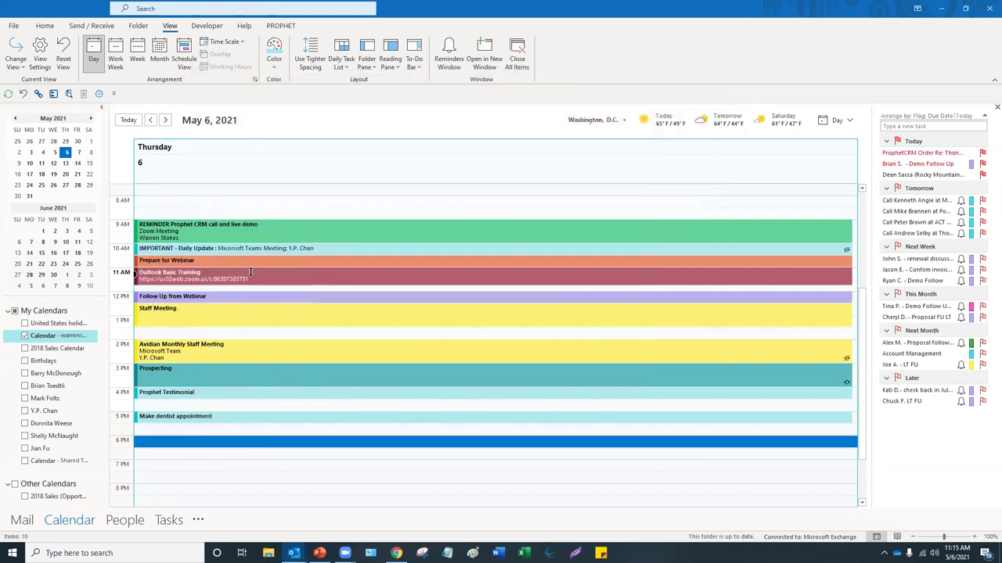
mouse_move(301, 398)
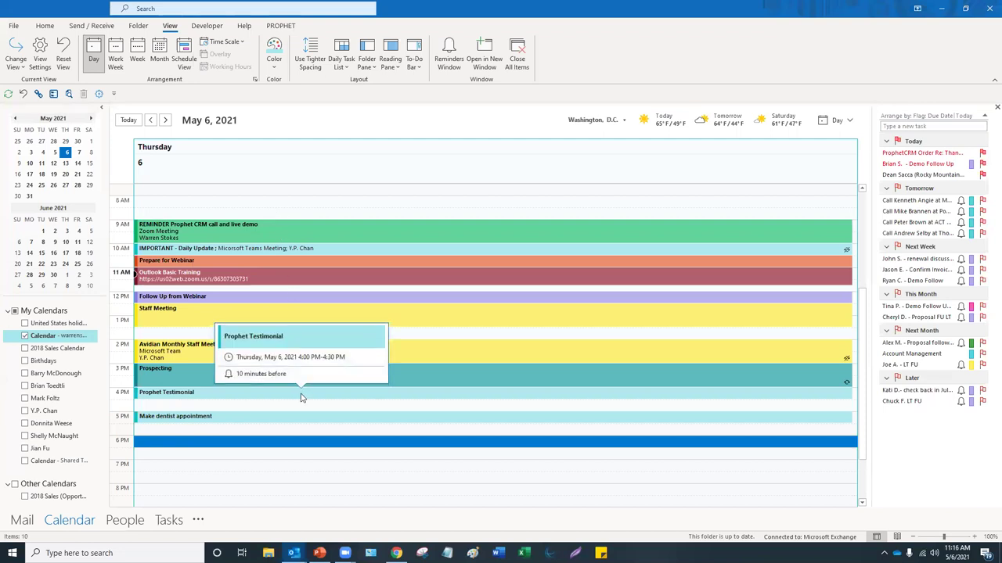
left_click(332, 454)
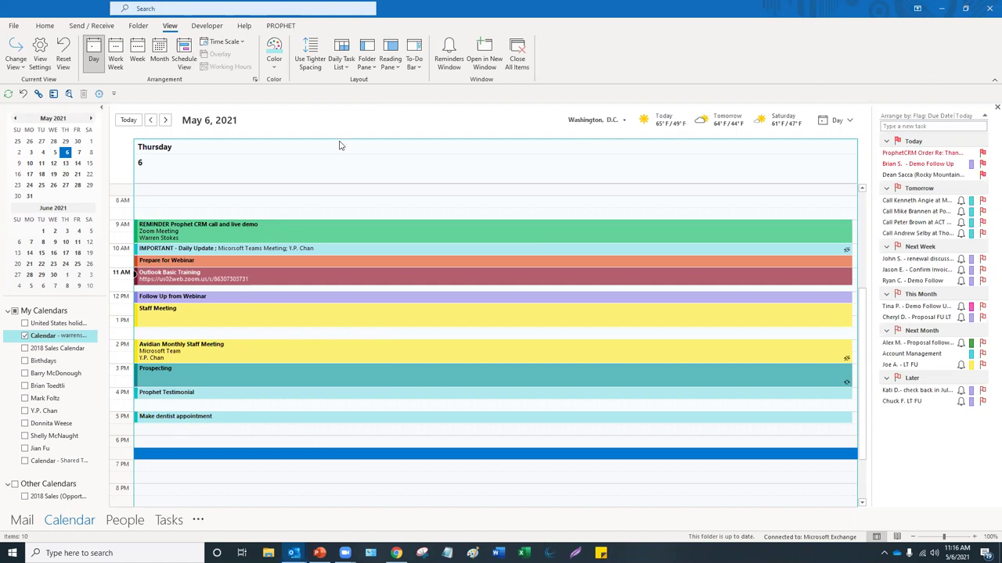
Cycle through the Home, Send/Receive, Folder, View, Developer and Help ribbons, ending on Home.
left_click(43, 26)
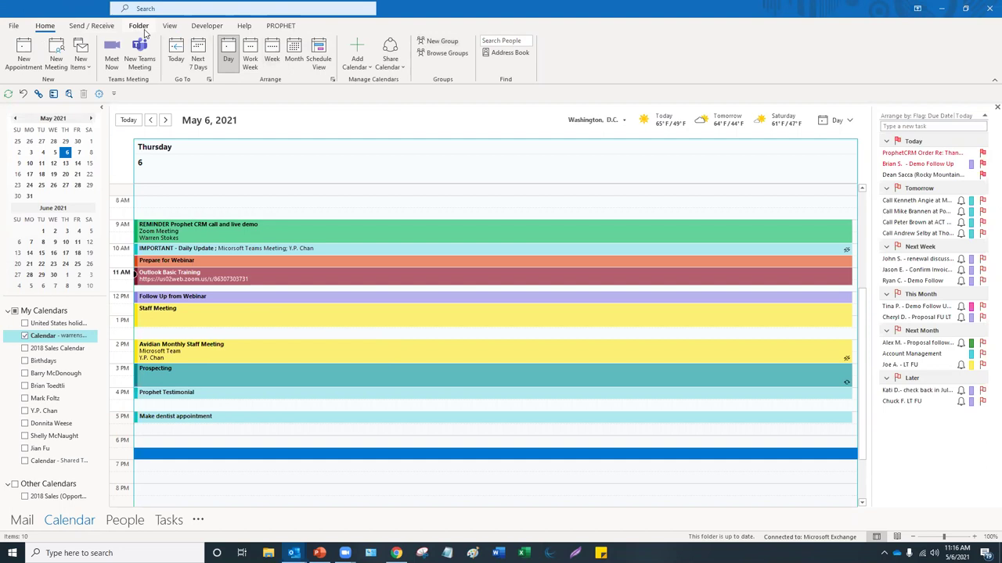
left_click(108, 28)
left_click(144, 28)
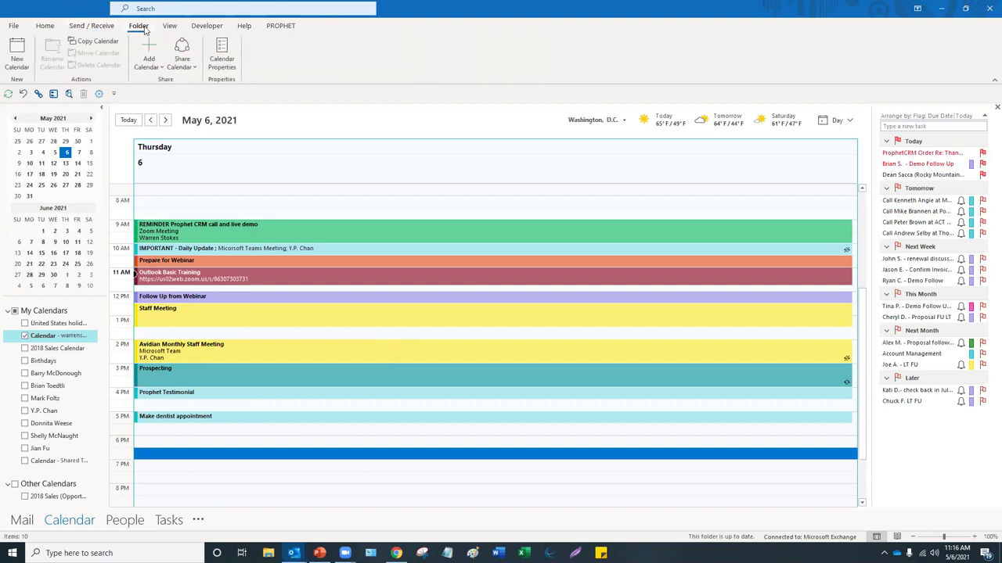
left_click(170, 26)
left_click(207, 25)
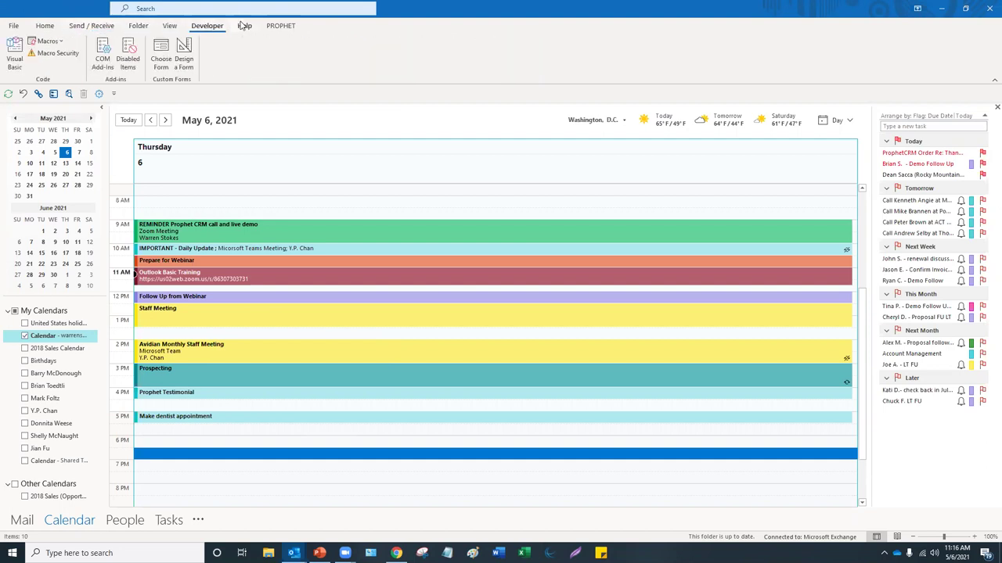
left_click(242, 26)
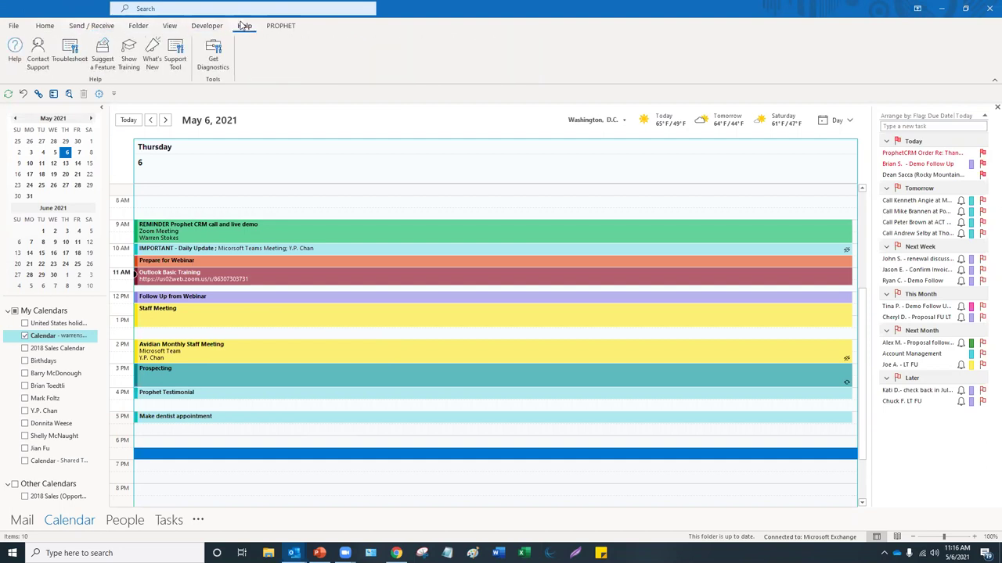
left_click(46, 26)
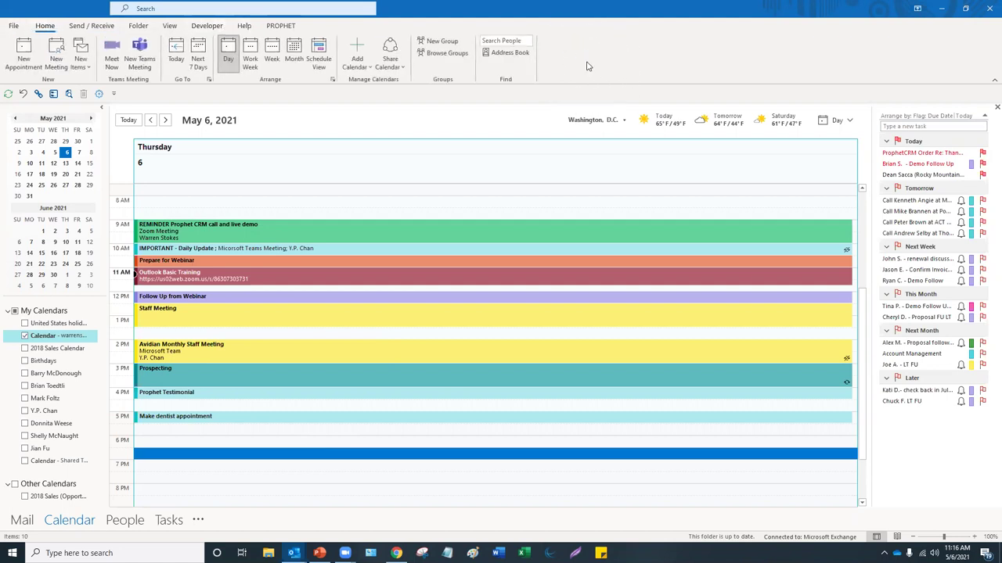
right_click(587, 66)
left_click(680, 104)
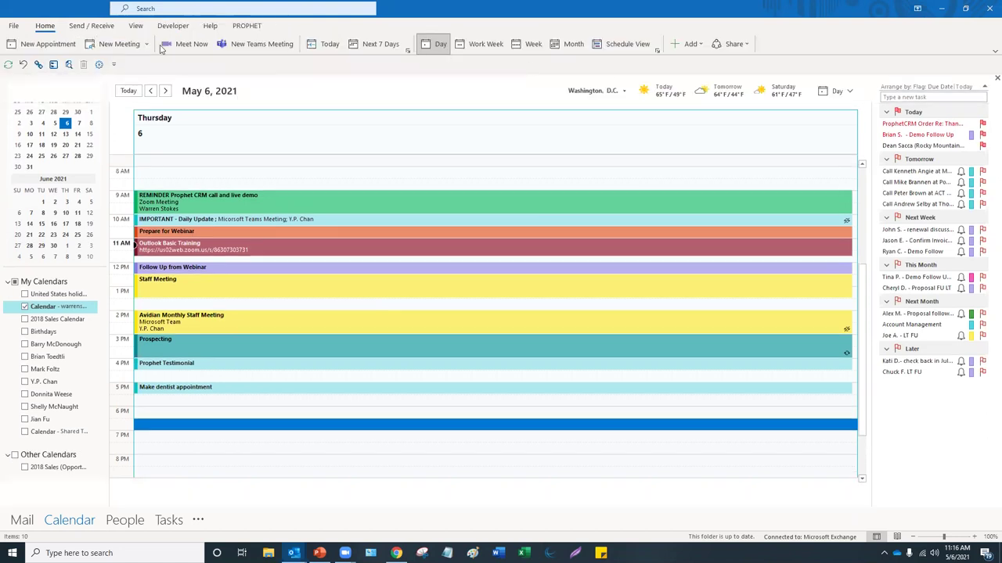
right_click(820, 46)
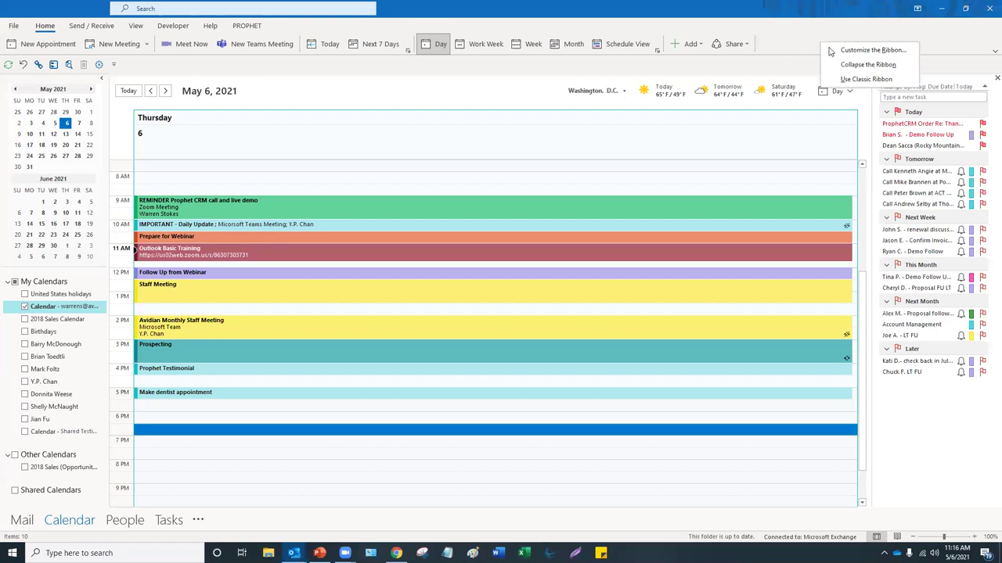
left_click(871, 80)
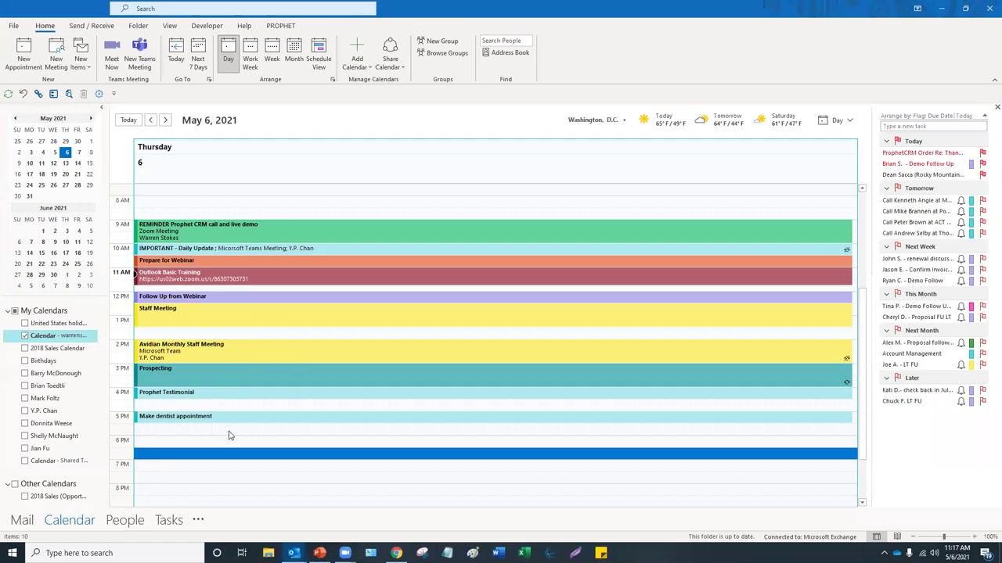
left_click(197, 468)
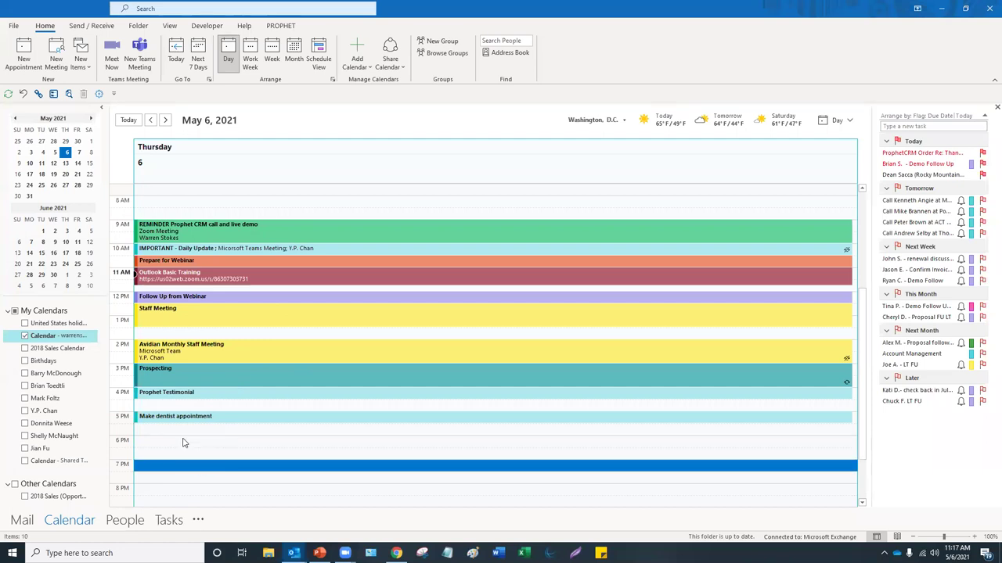
left_click(183, 443)
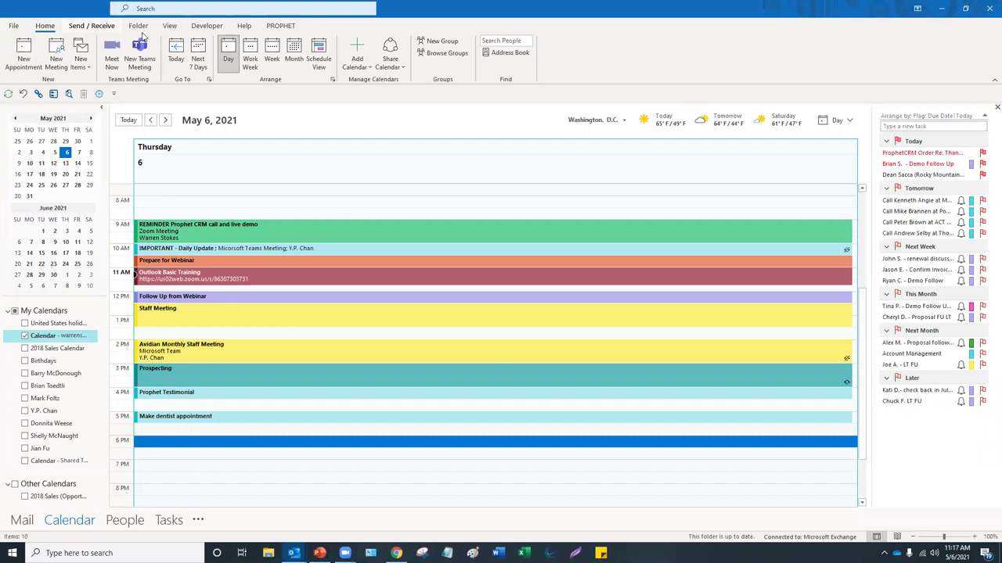
right_click(570, 53)
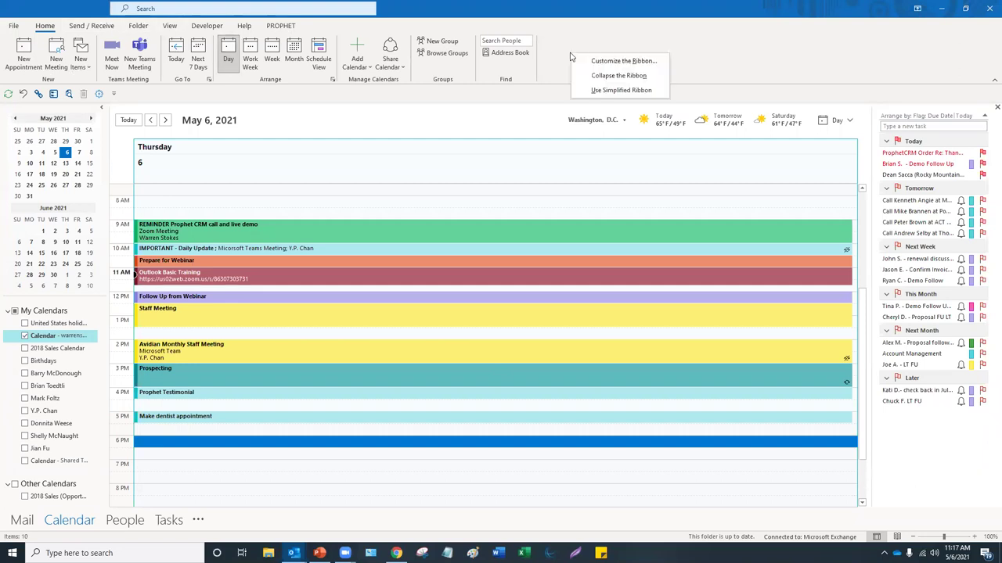
left_click(617, 89)
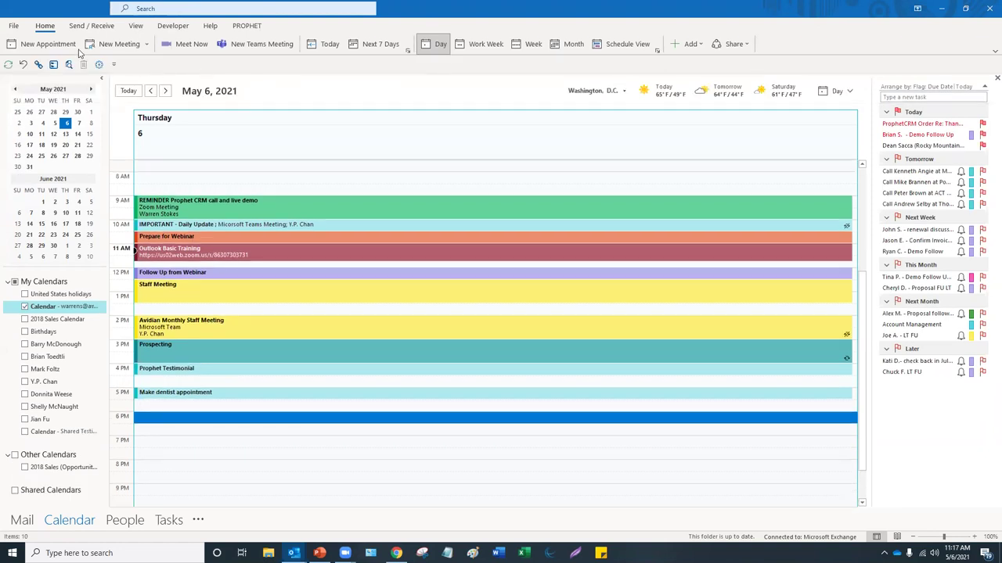
right_click(774, 34)
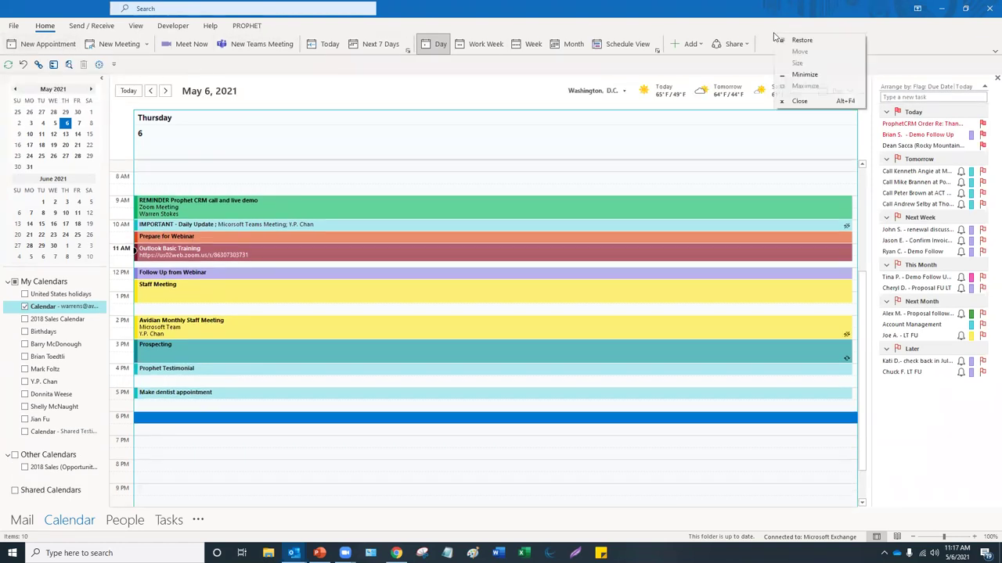
right_click(877, 45)
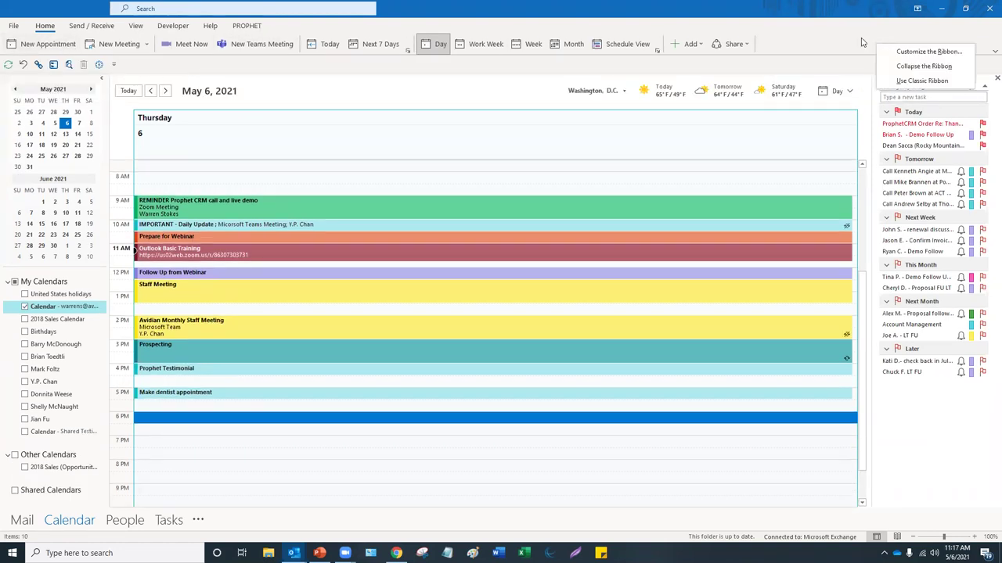
left_click(937, 85)
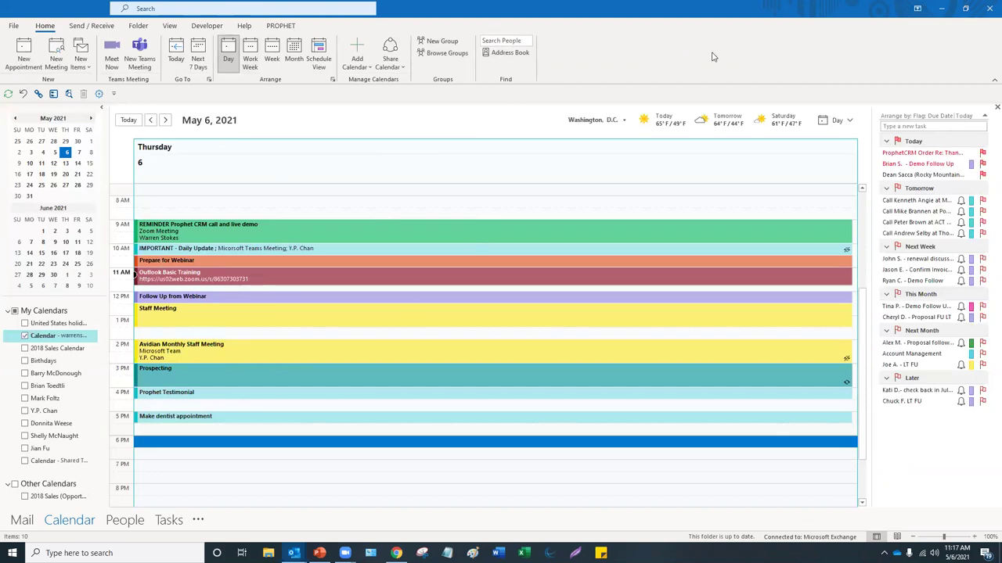
left_click(576, 66)
right_click(576, 68)
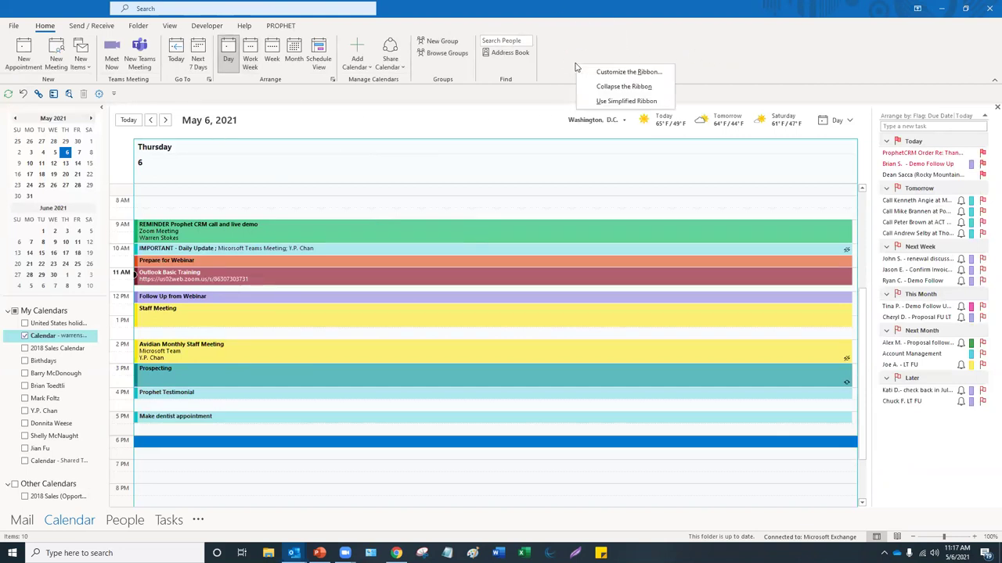
left_click(646, 88)
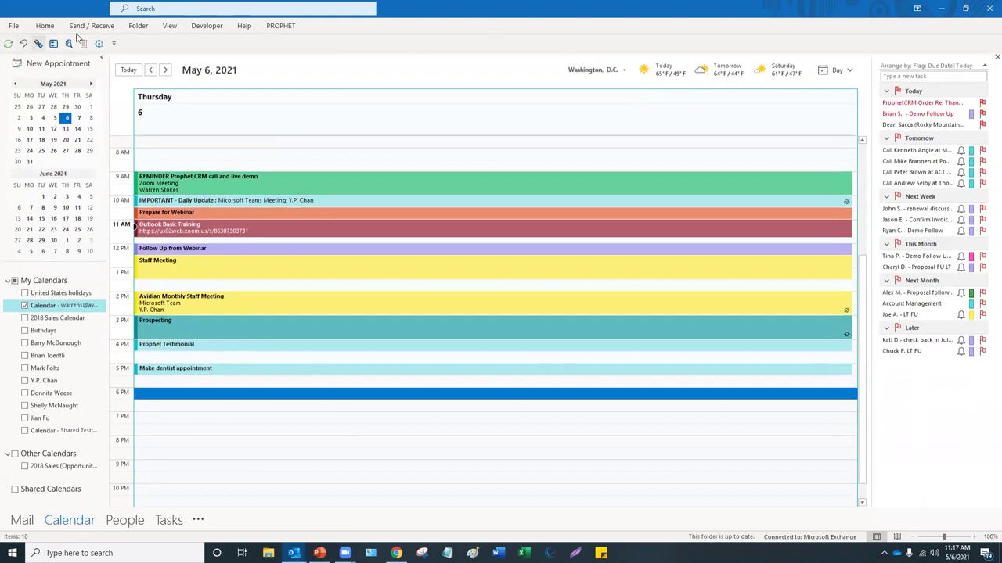
right_click(332, 25)
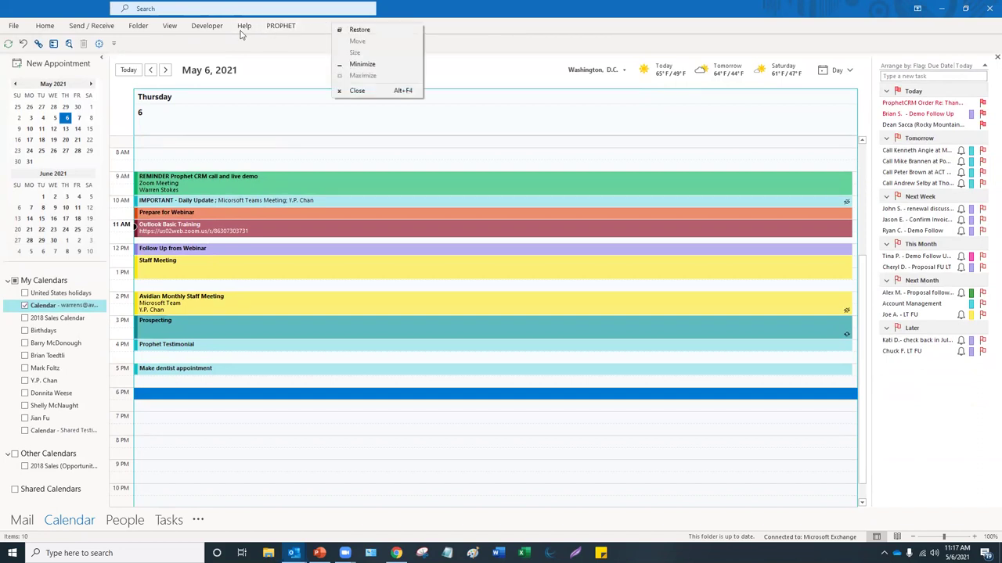
right_click(201, 29)
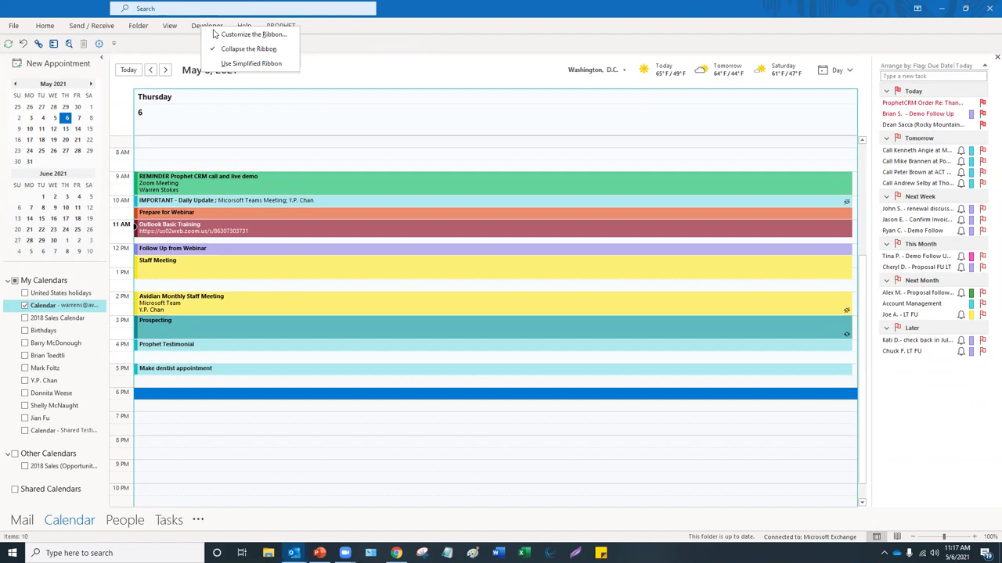
left_click(248, 49)
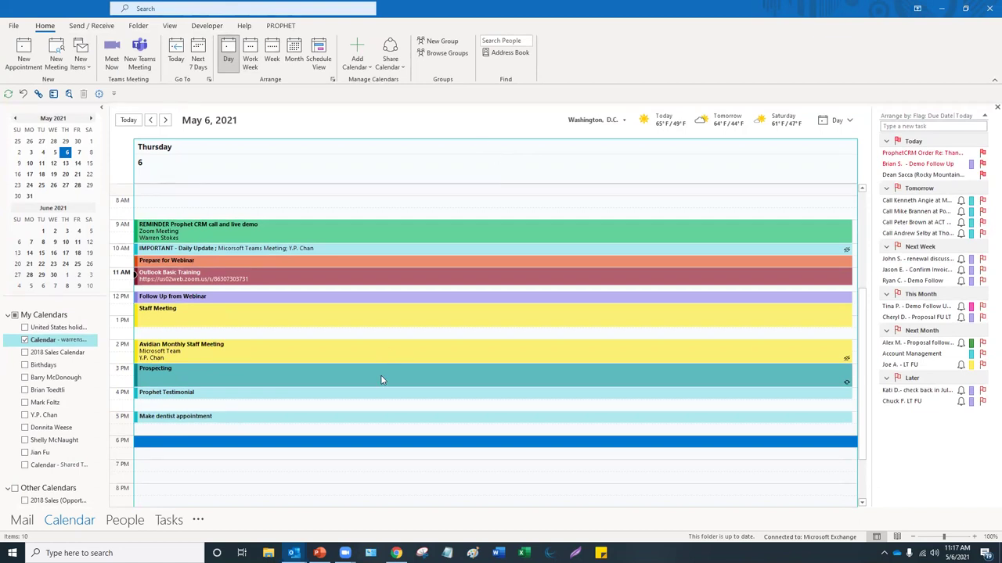
left_click(208, 472)
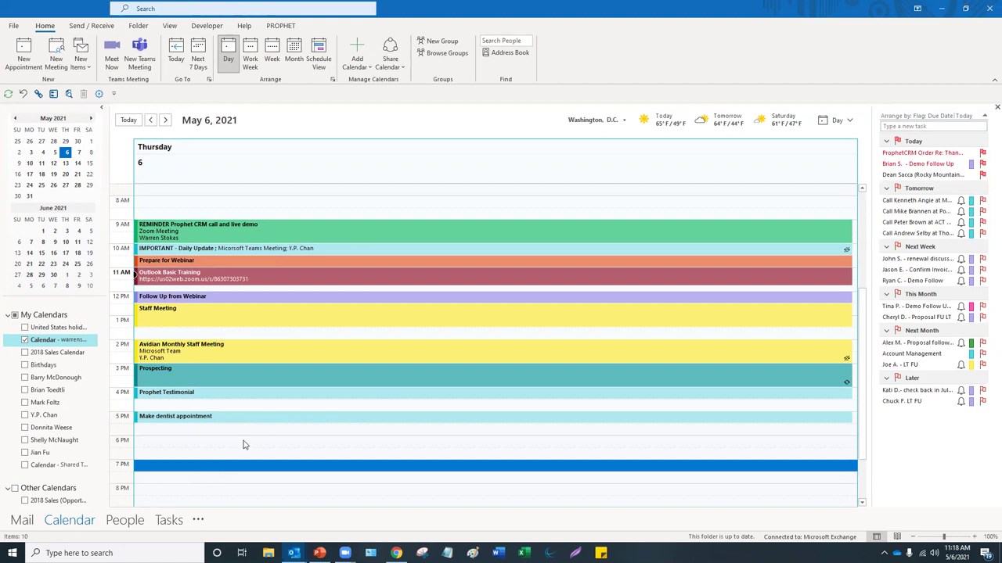
left_click(251, 432)
left_click(242, 458)
left_click(240, 443)
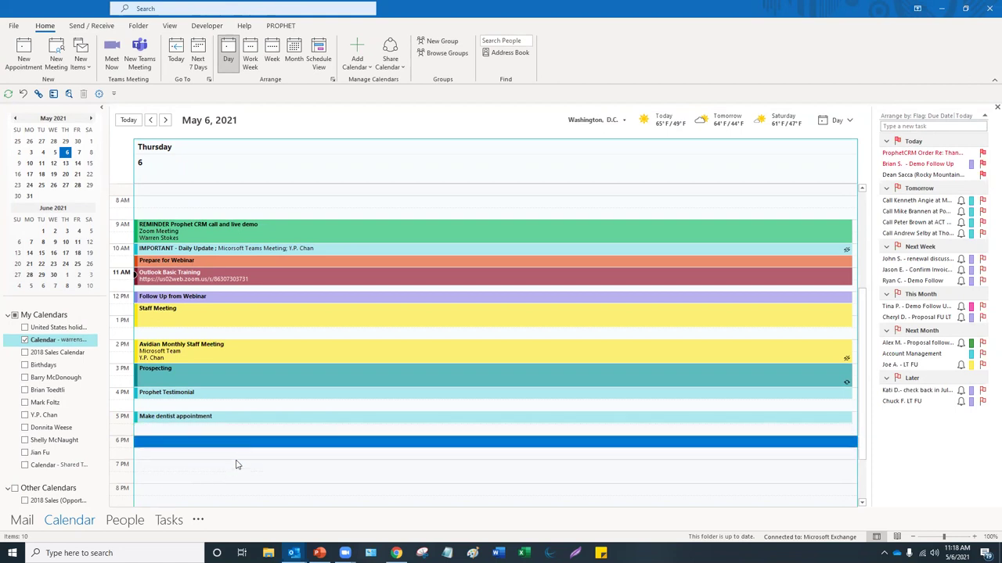
left_click(237, 460)
left_click(232, 446)
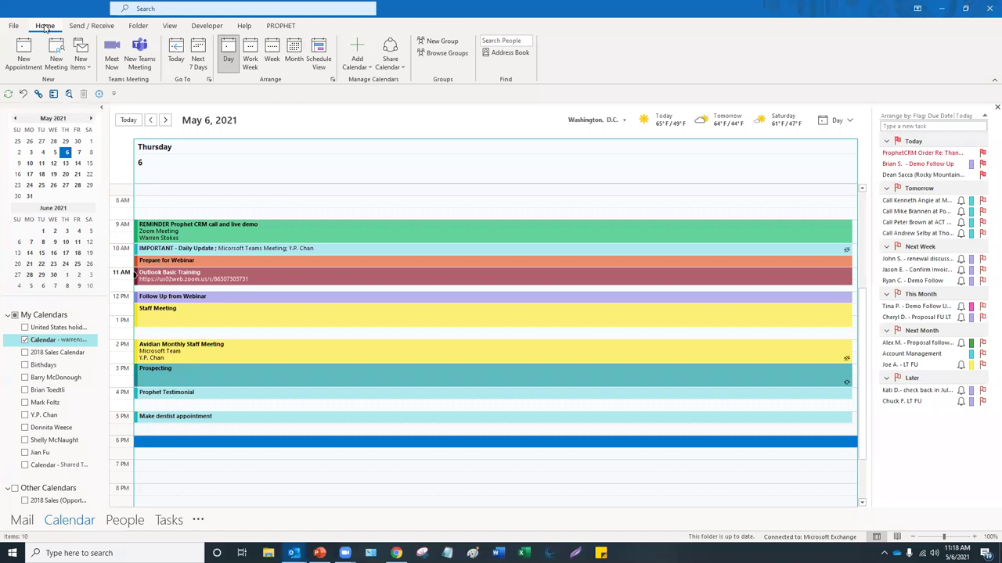
left_click(196, 29)
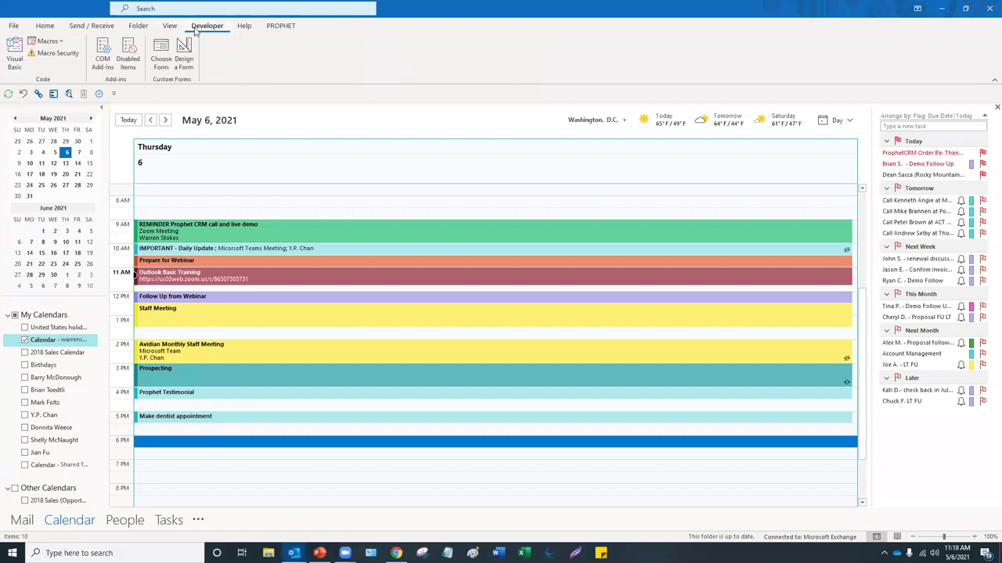
left_click(45, 28)
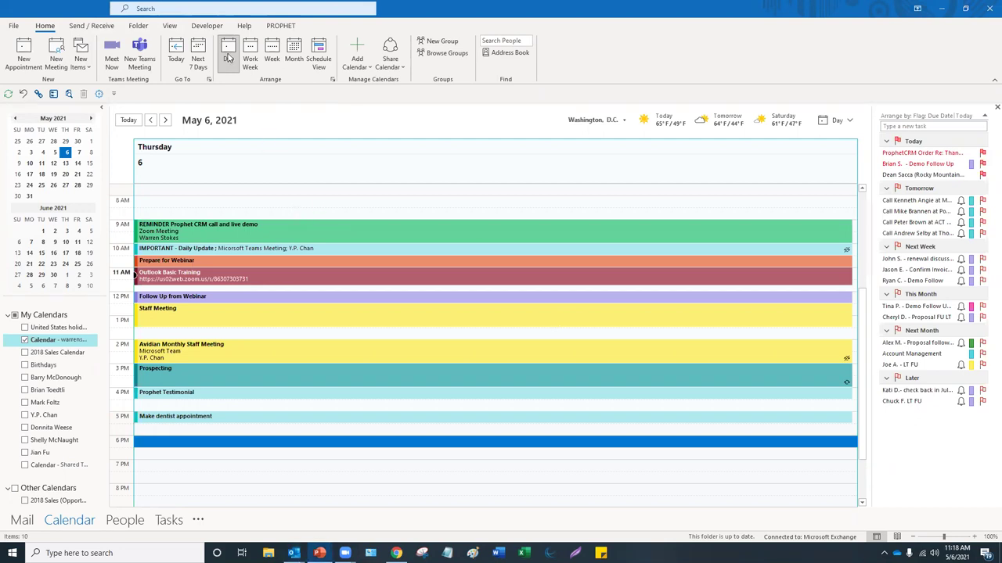
Switch the calendar through Work Week, Week and Month views, ending on the May 2021 month.
left_click(251, 63)
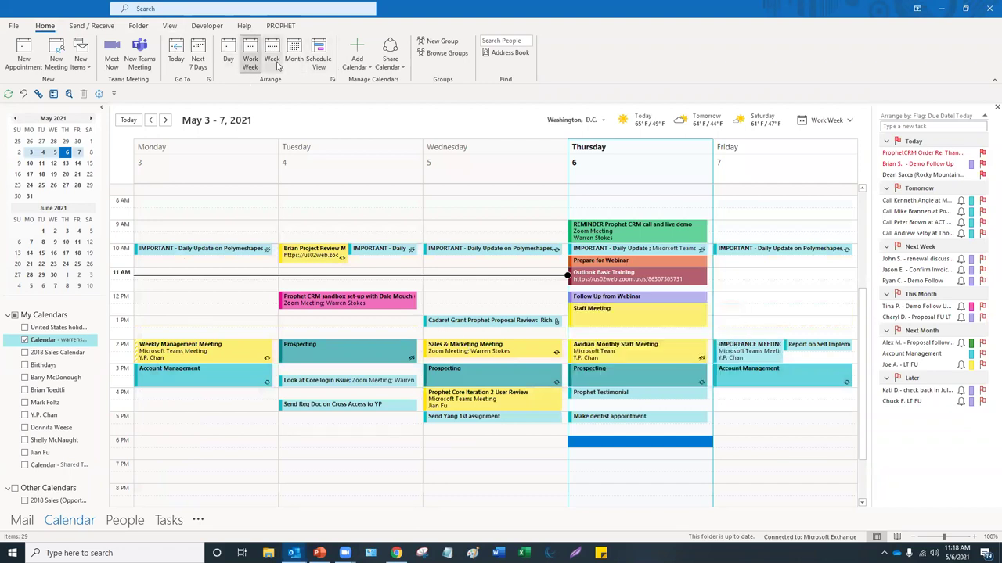
left_click(271, 61)
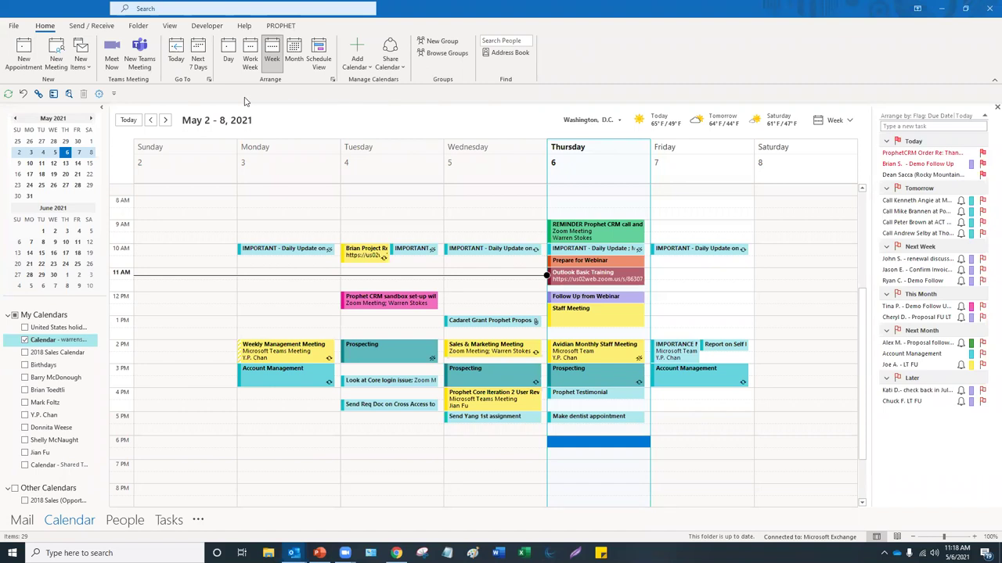
left_click(294, 59)
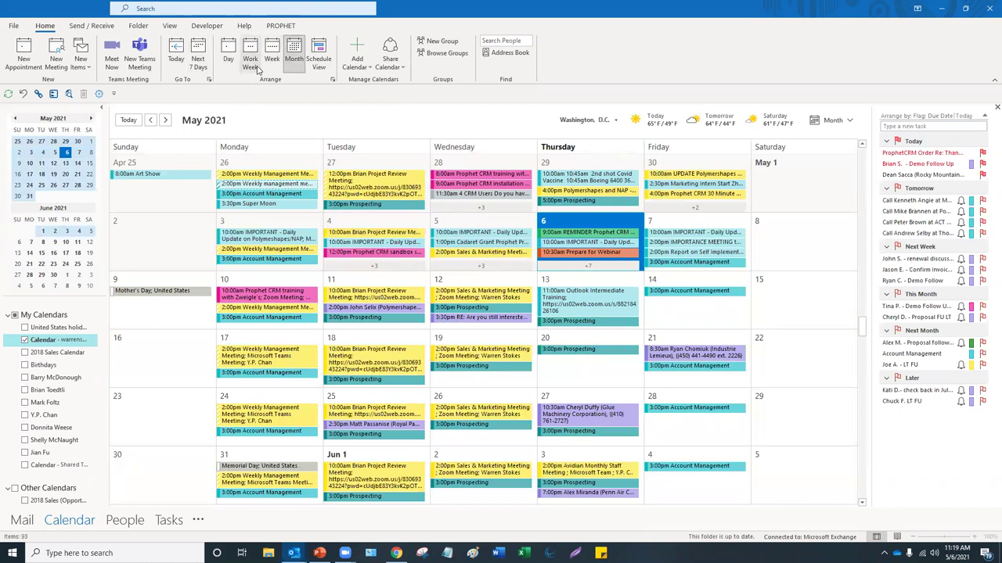
left_click(251, 61)
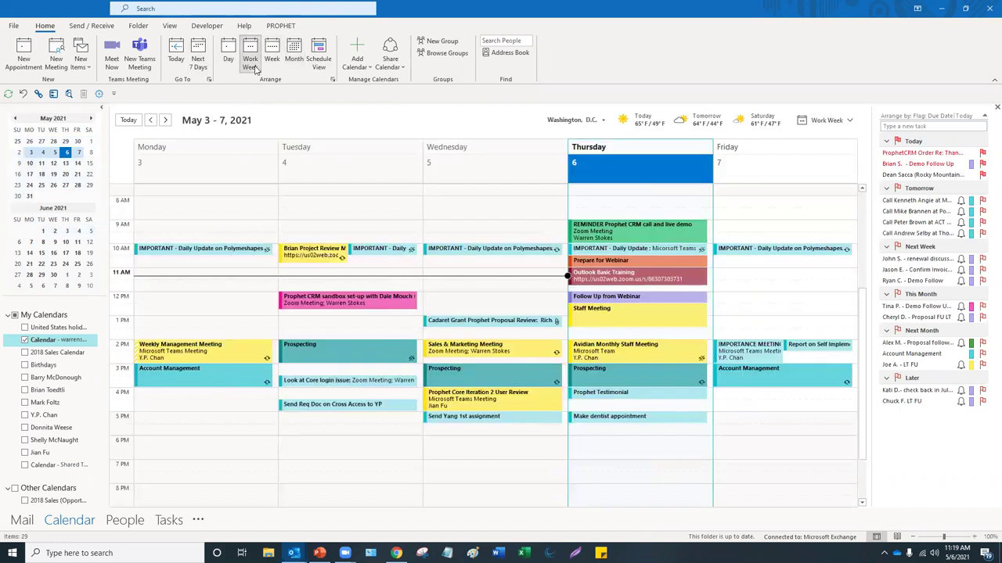
left_click(291, 59)
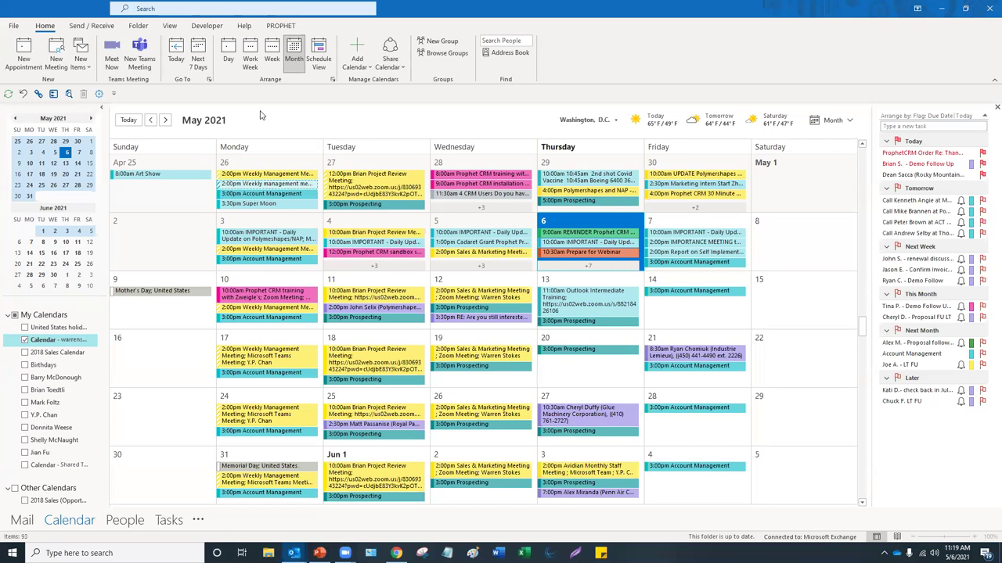
left_click(148, 65)
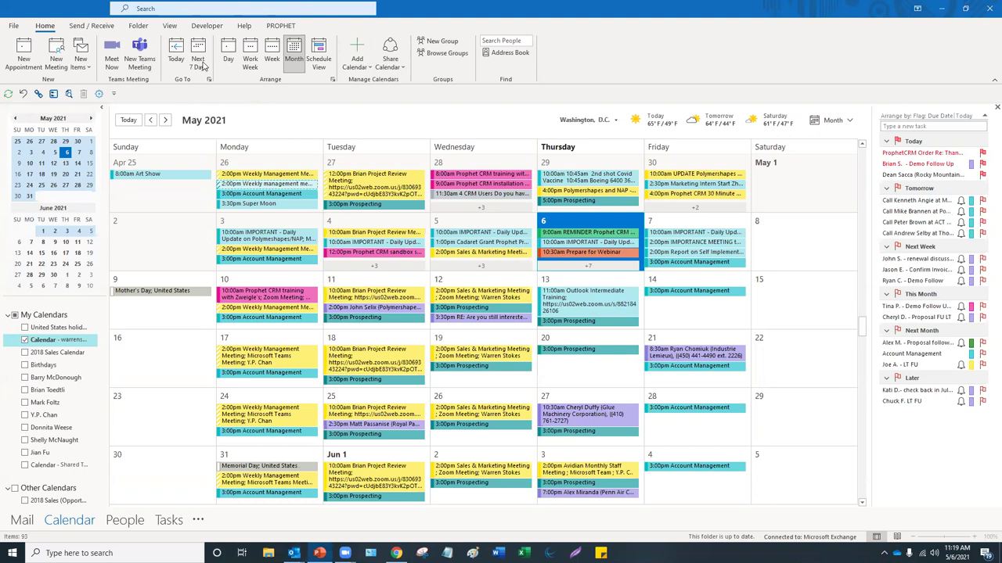
left_click(201, 62)
Review the 30-minute time scale and conditional formatting rules in View Settings, changing nothing.
left_click(167, 28)
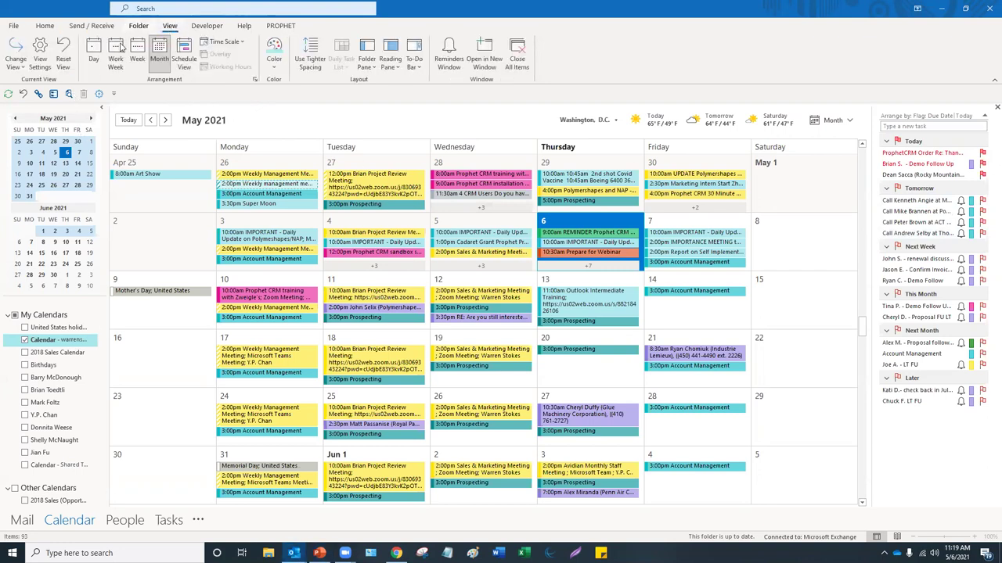
left_click(39, 63)
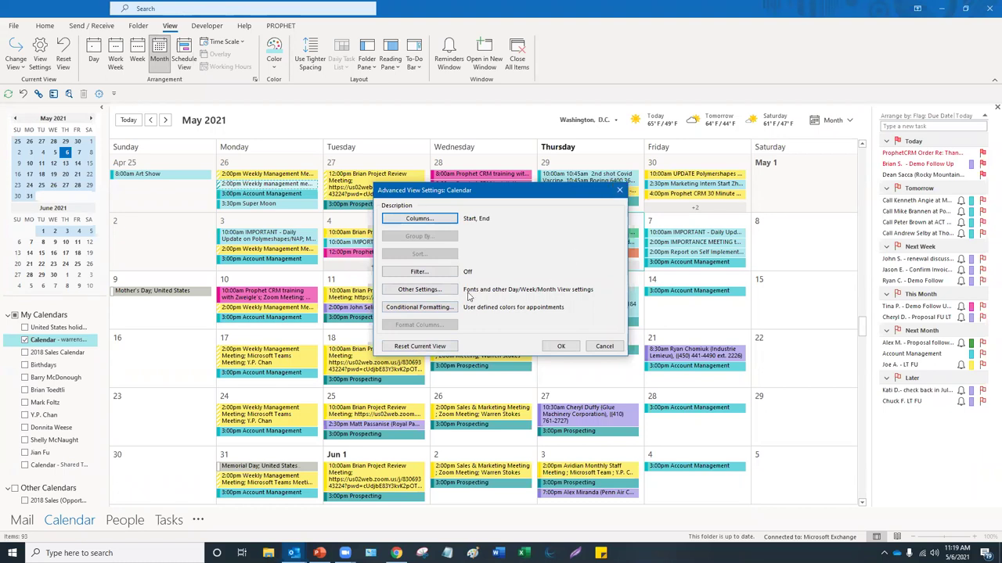
left_click(448, 291)
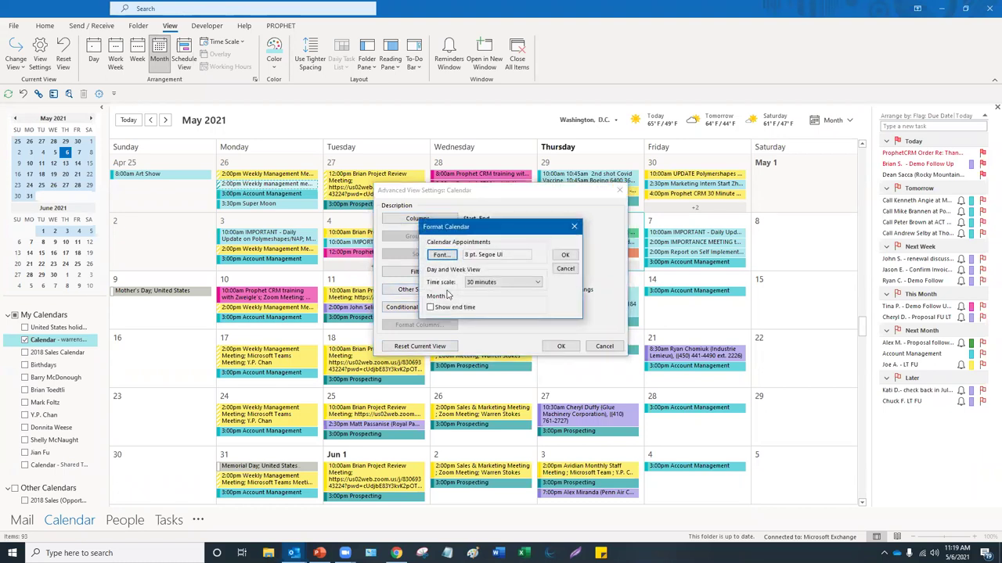
left_click(498, 283)
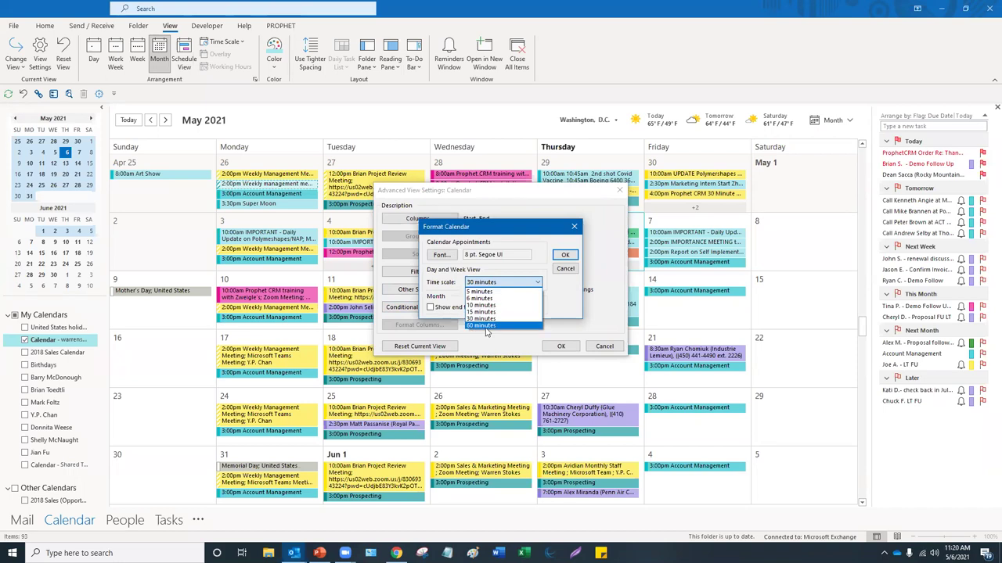
left_click(564, 271)
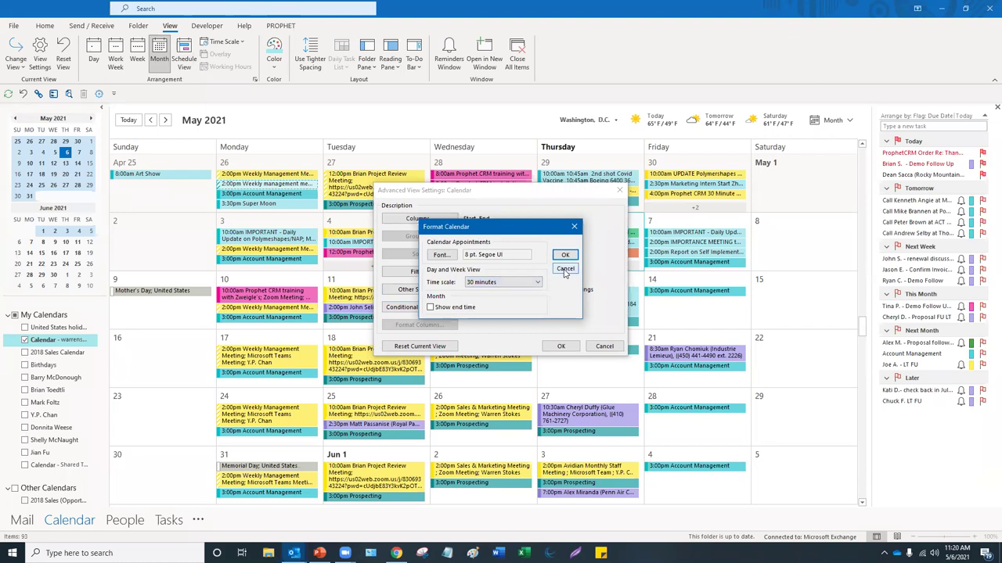
left_click(575, 227)
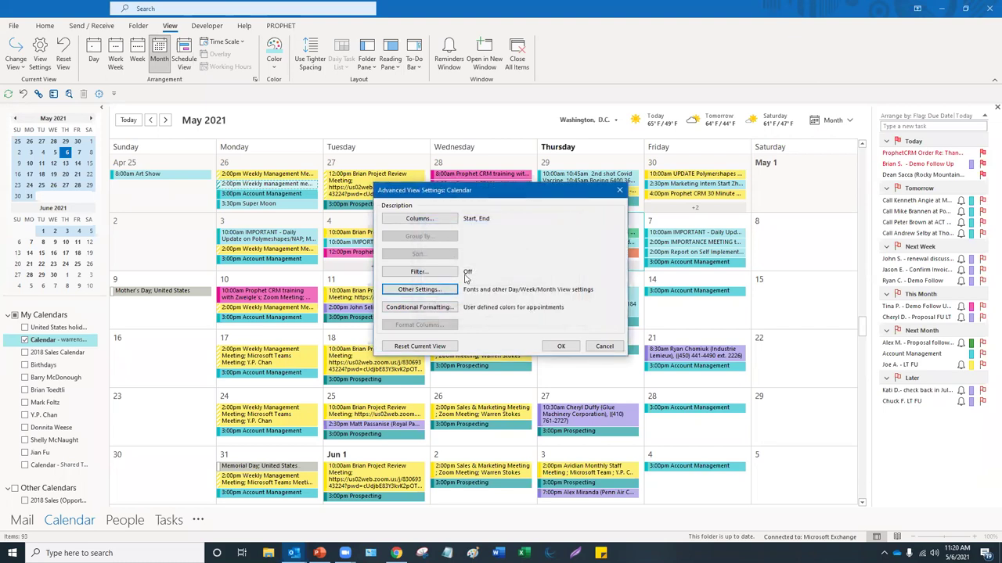
left_click(418, 309)
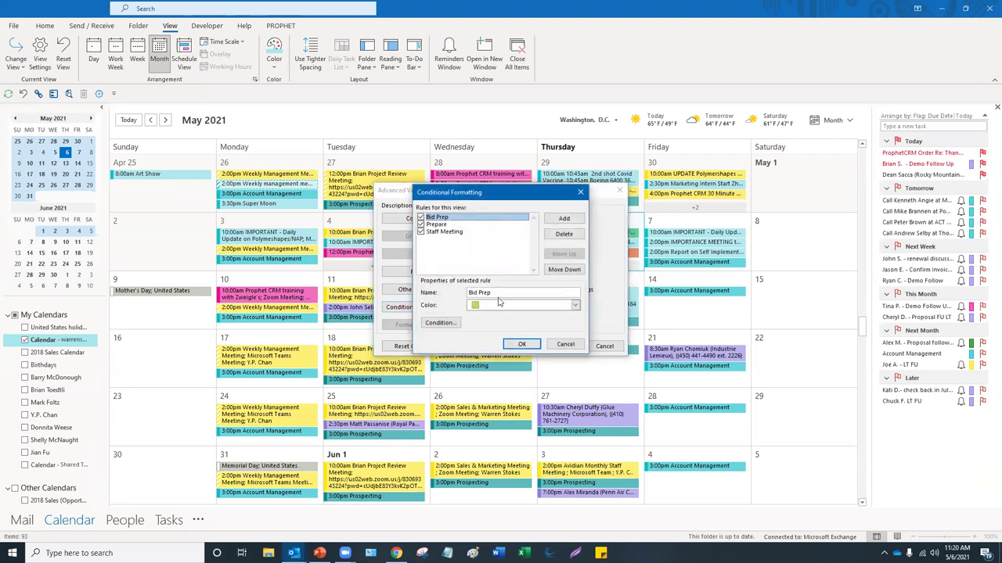
left_click(580, 193)
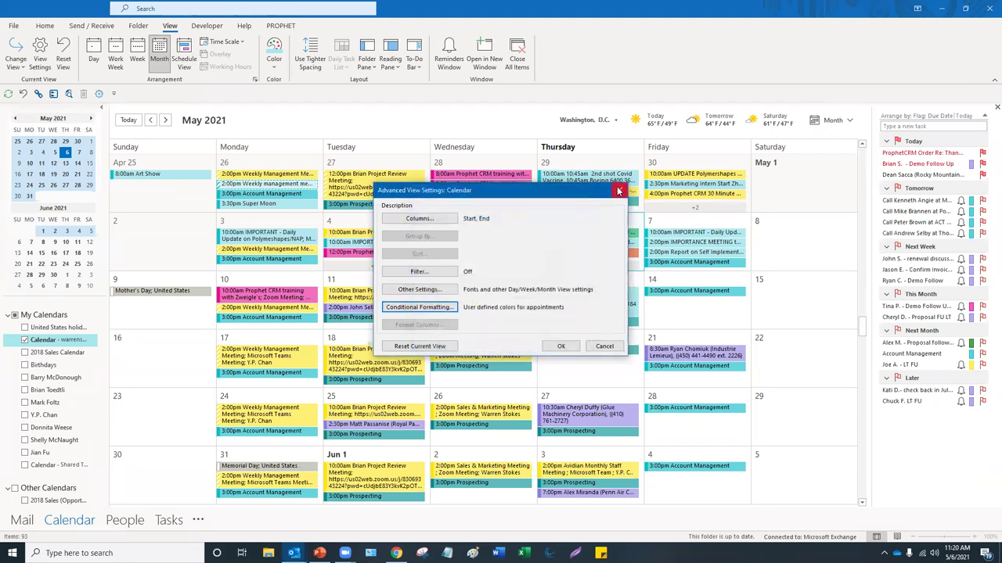
Close Advanced View Settings and glance at the Time Scale and Color options without changing them.
left_click(619, 190)
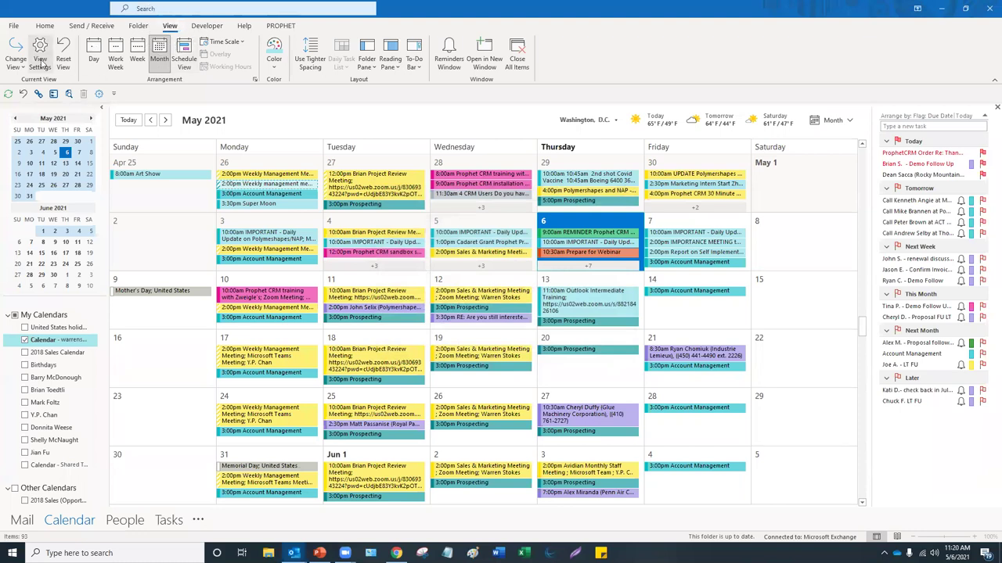
left_click(241, 43)
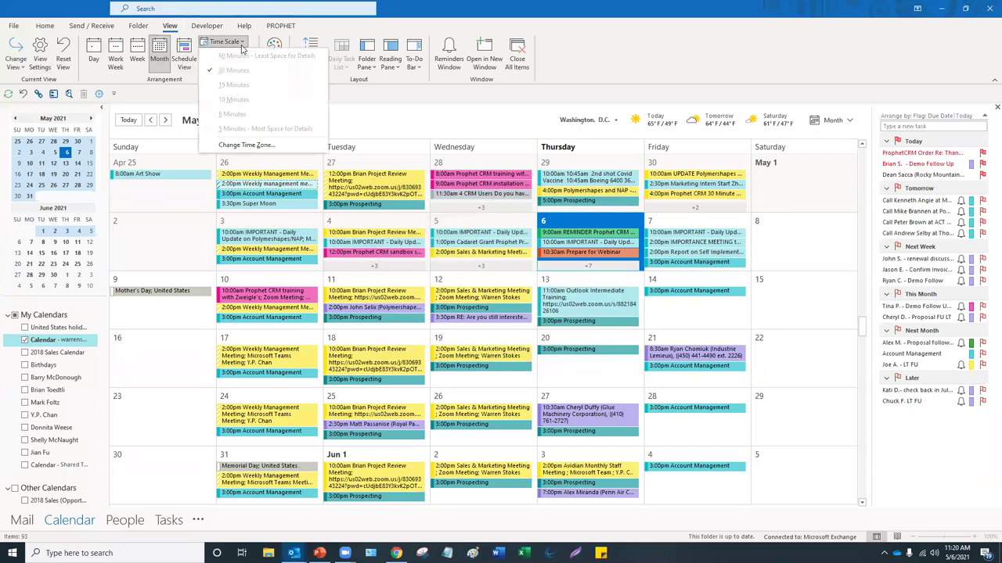
left_click(634, 35)
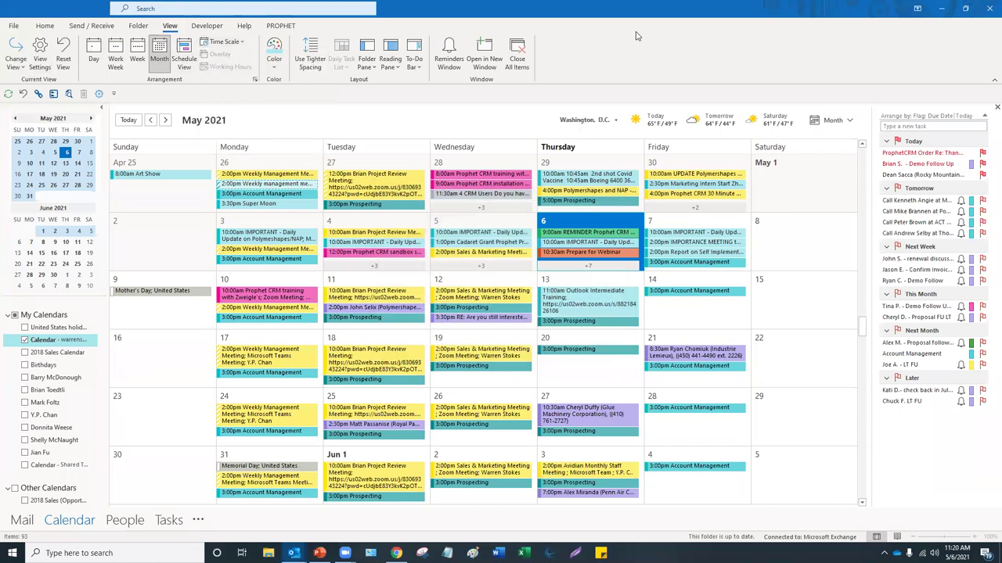
left_click(274, 67)
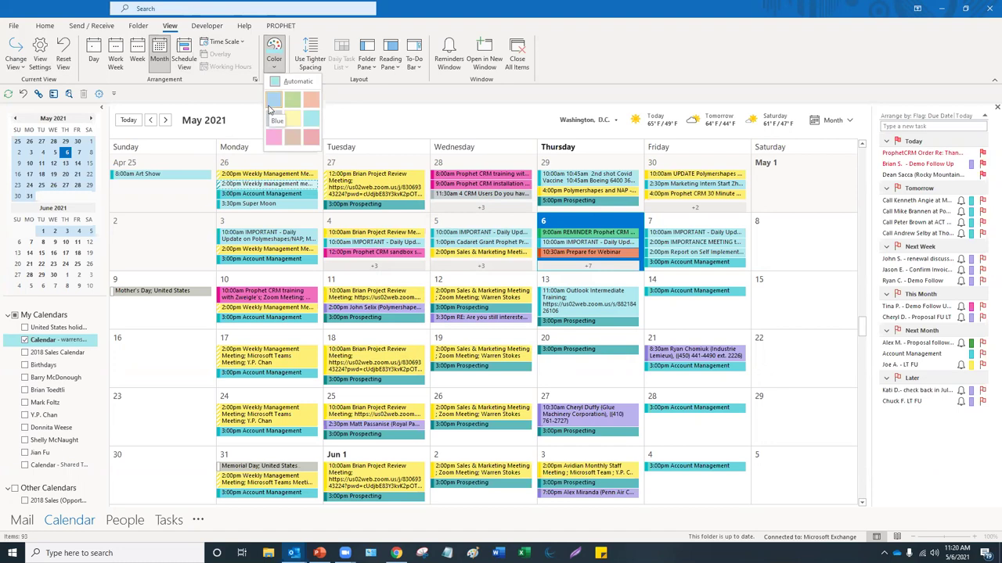
left_click(704, 443)
left_click(693, 429)
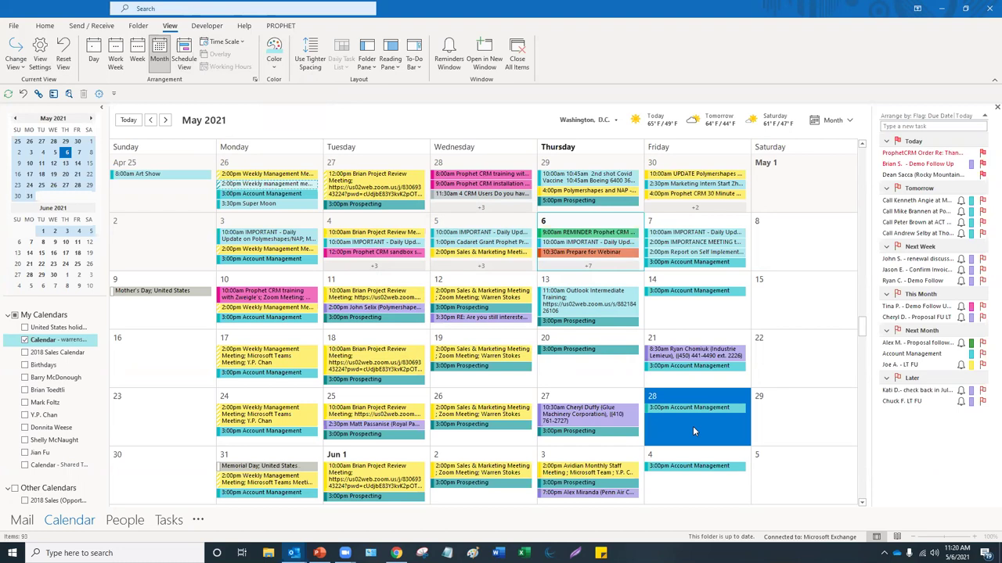
double_click(692, 431)
left_click(489, 129)
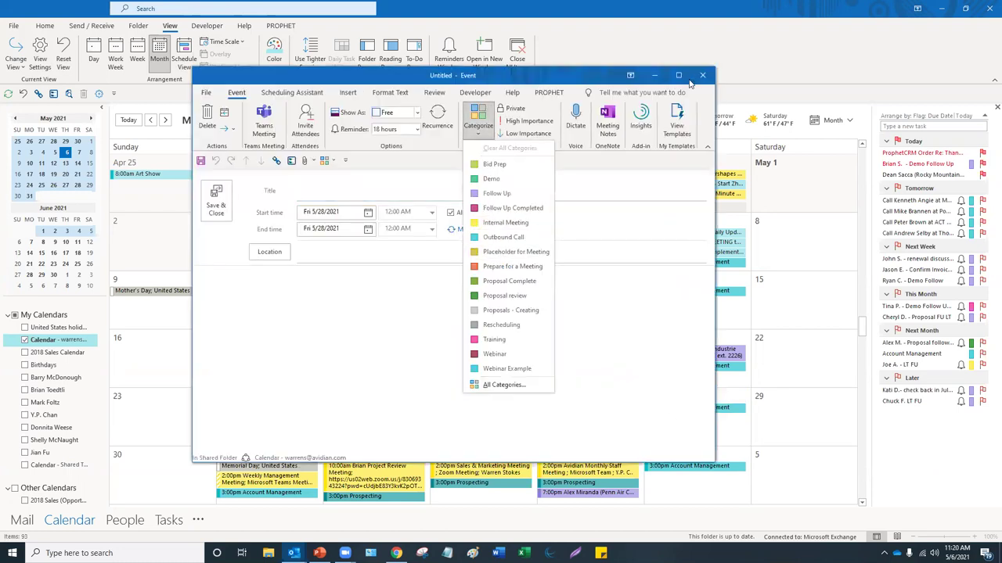
left_click(701, 76)
left_click(702, 76)
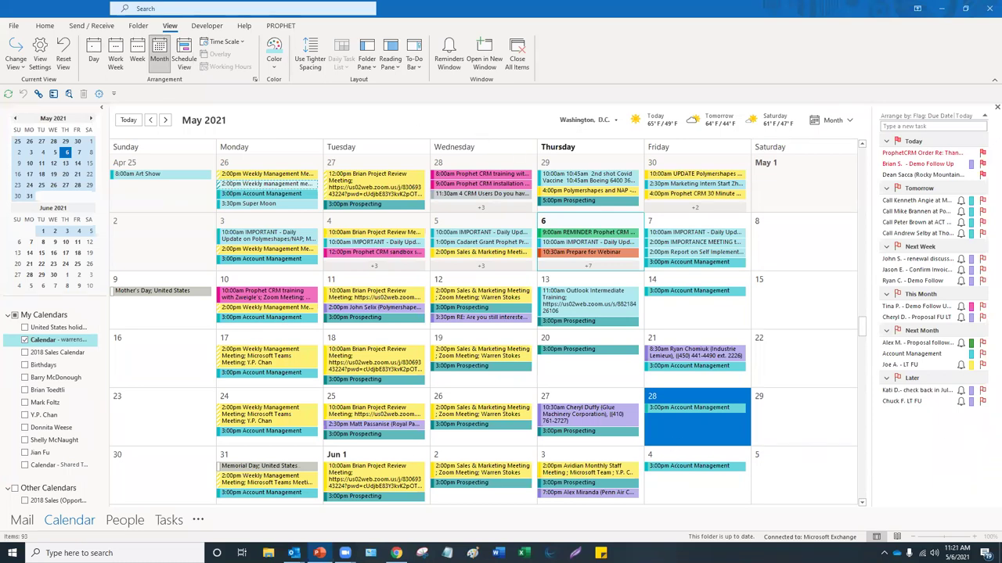
Go to the contacts and switch the Current View from People to Business Card.
left_click(130, 521)
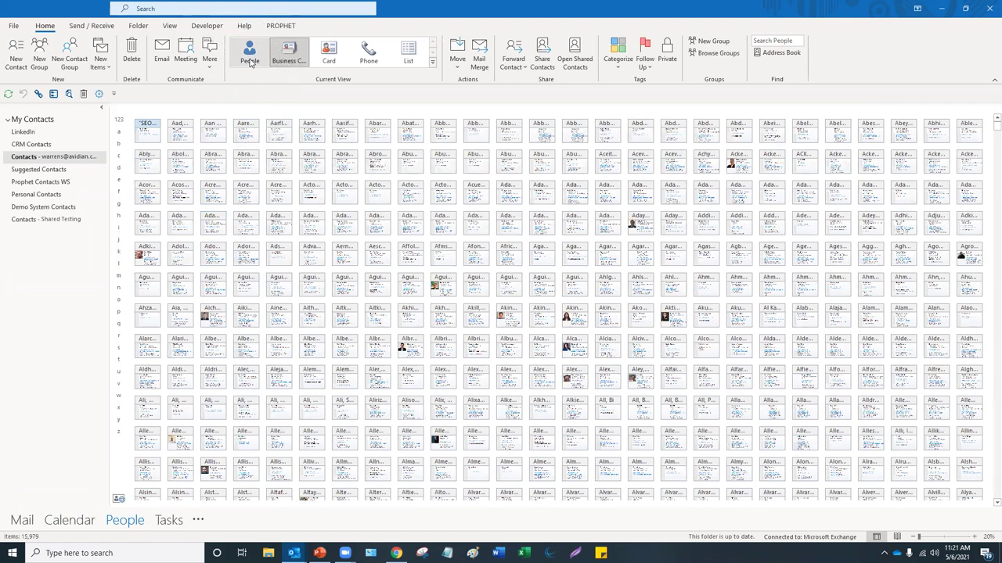
left_click(250, 62)
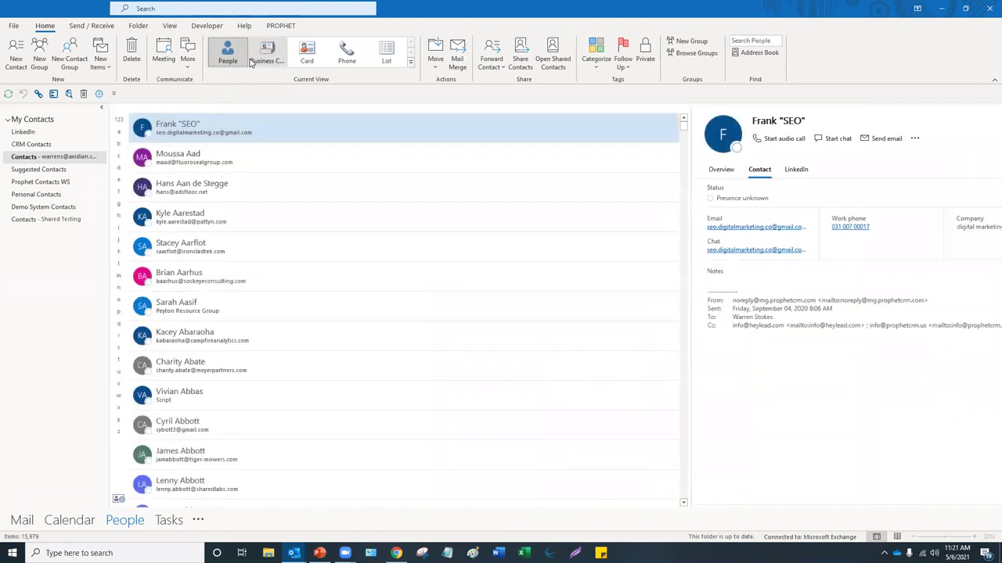
left_click(228, 56)
left_click(342, 78)
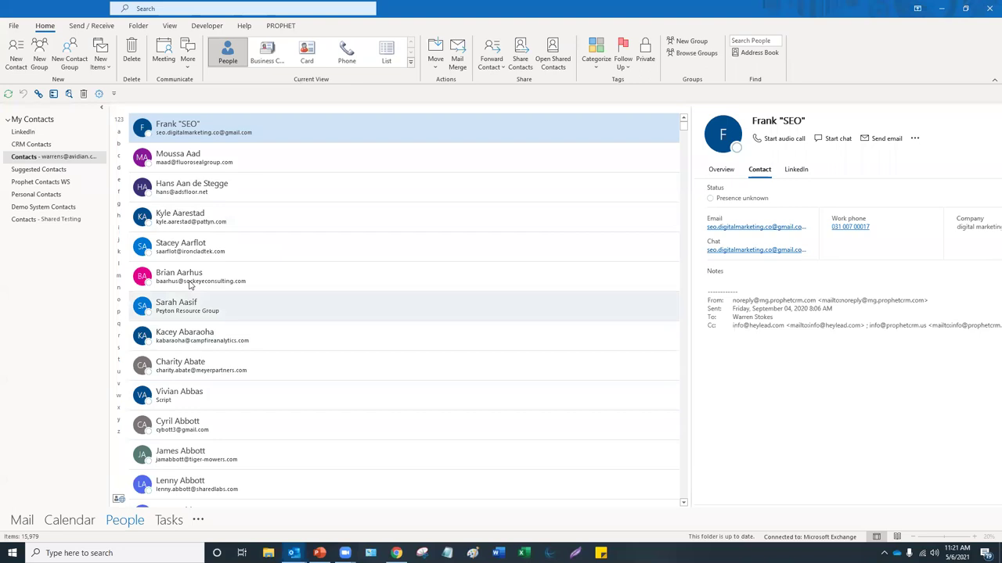
left_click(171, 204)
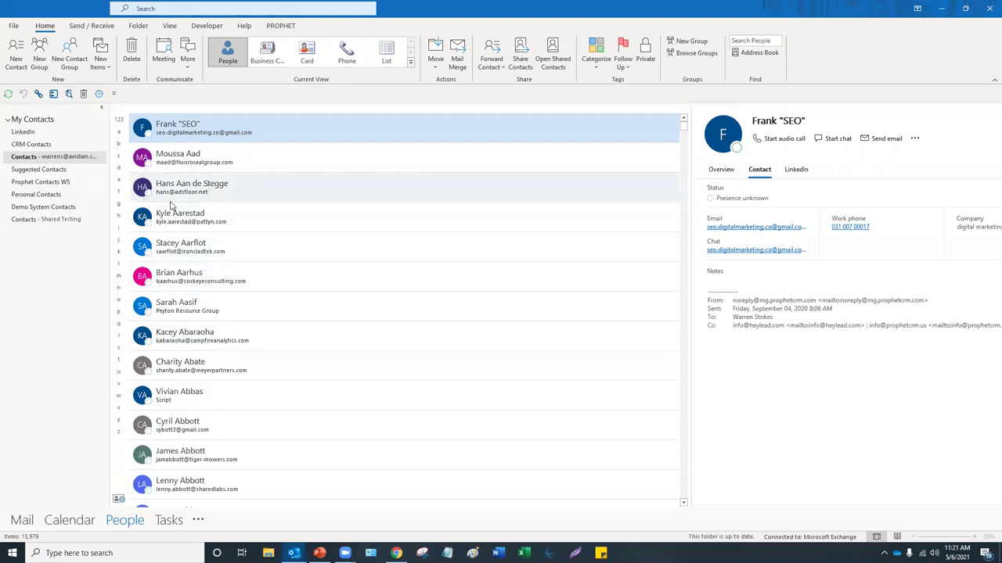
left_click(236, 250)
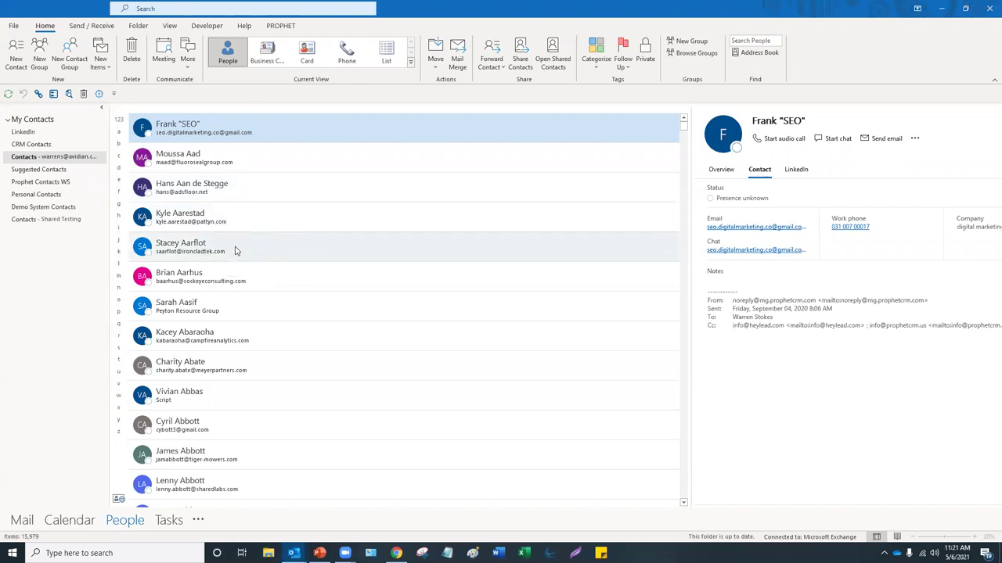
left_click(267, 61)
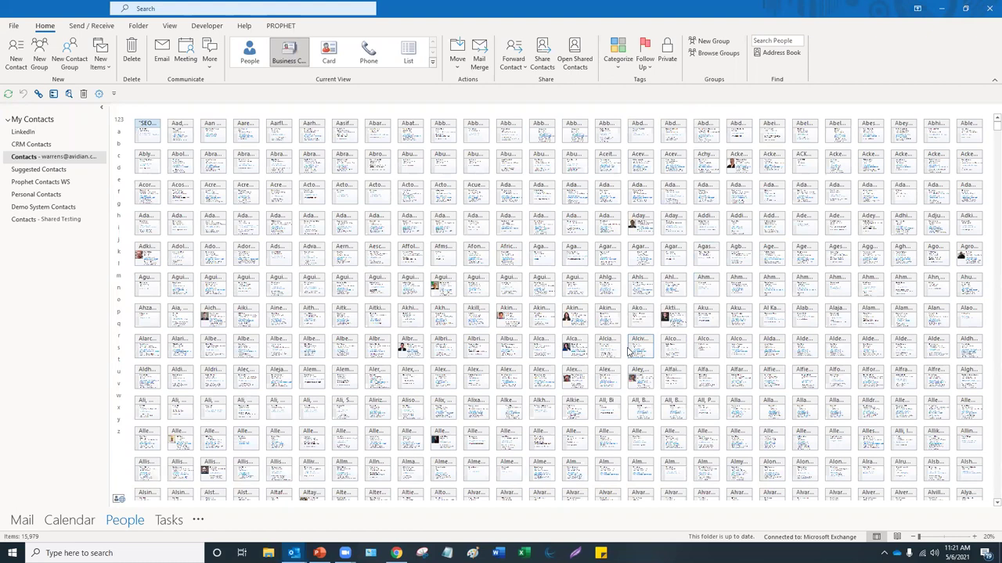
Try the Phone and Card views, then settle on List view and scroll the grouped contacts.
left_click(368, 61)
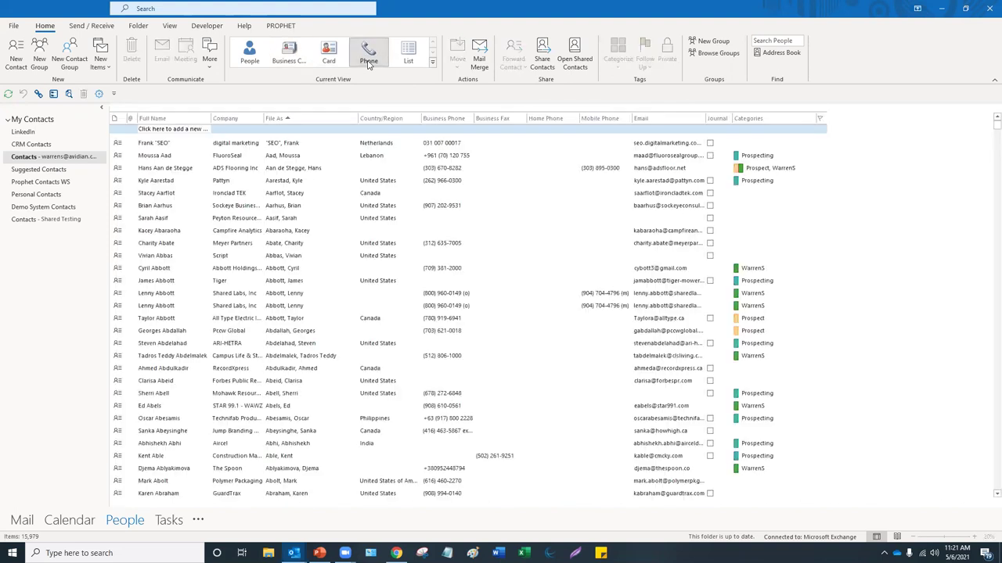
left_click(327, 61)
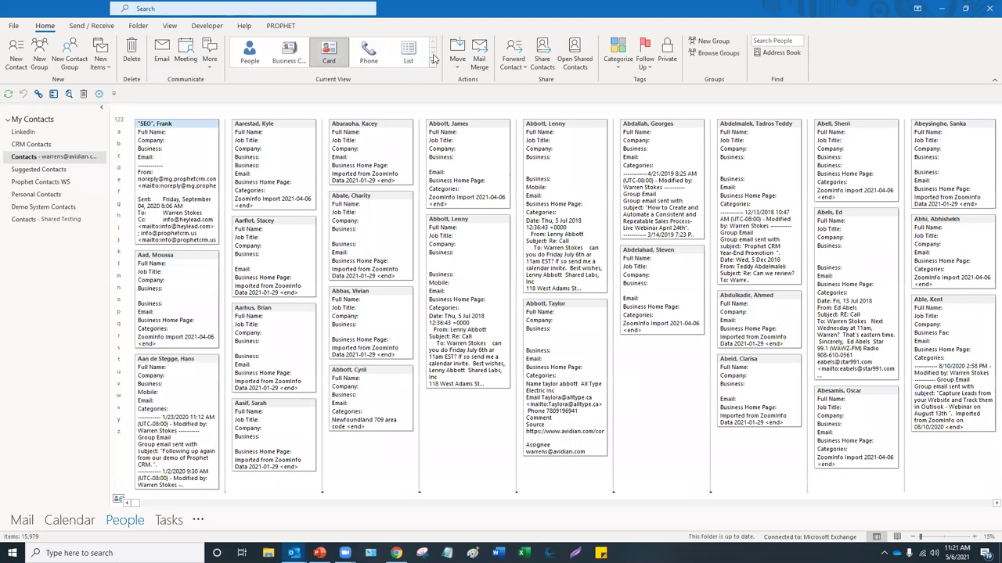
left_click(409, 55)
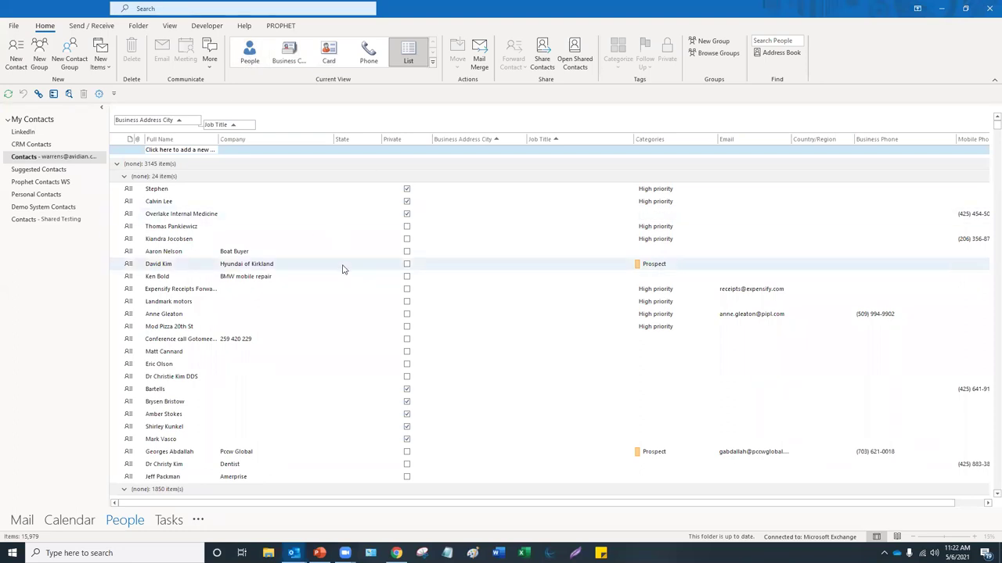
scroll(306, 317, "down", 10)
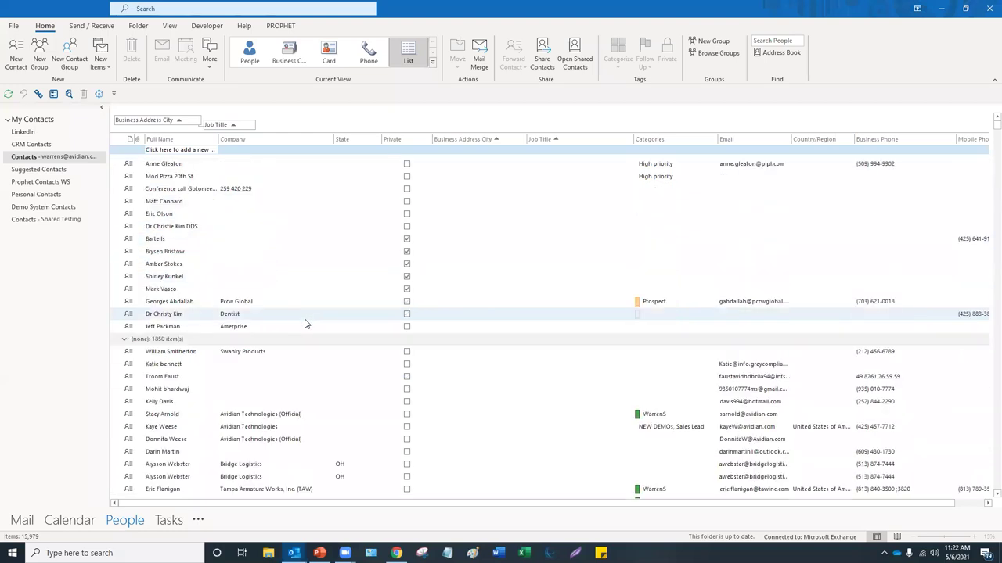
scroll(306, 323, "down", 6)
scroll(306, 322, "up", 9)
scroll(306, 323, "up", 8)
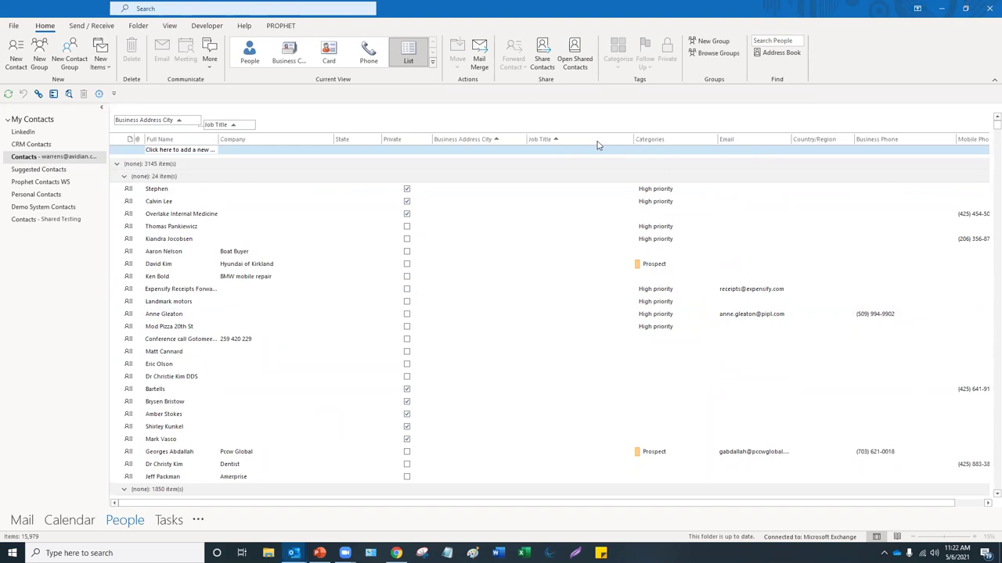
Bring up the Field Chooser over the contact list and browse its field categories.
right_click(300, 143)
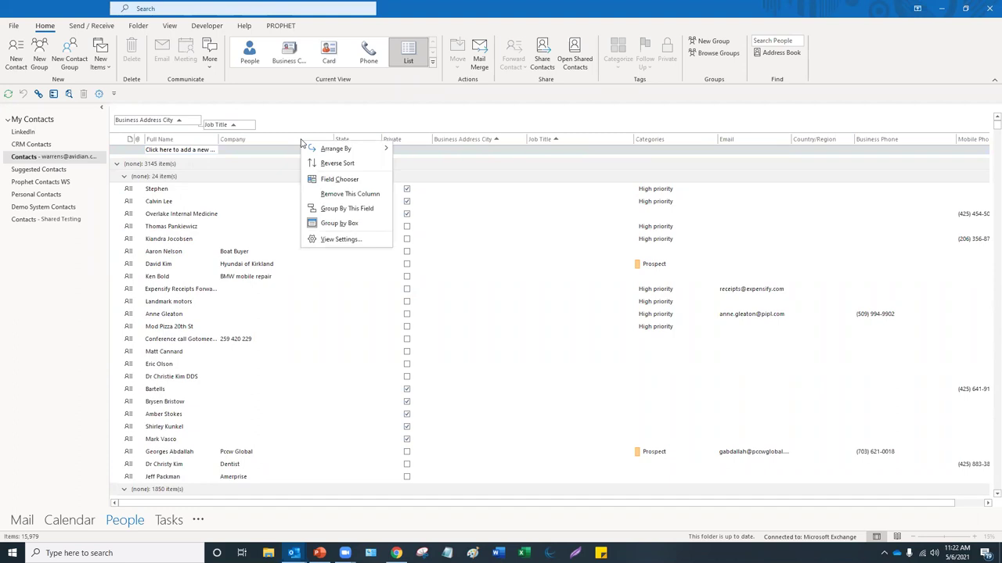
left_click(337, 186)
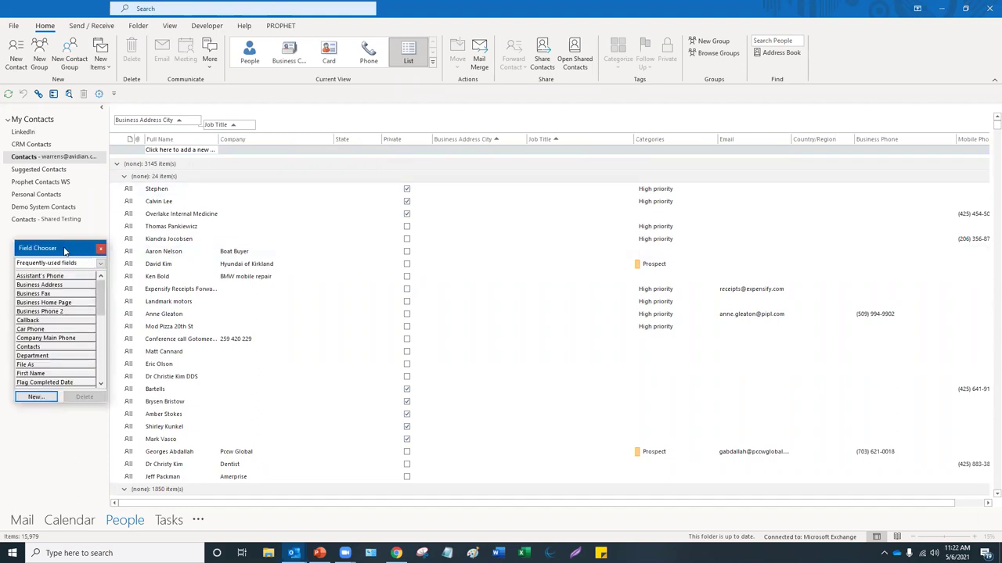
left_click_drag(65, 251, 315, 190)
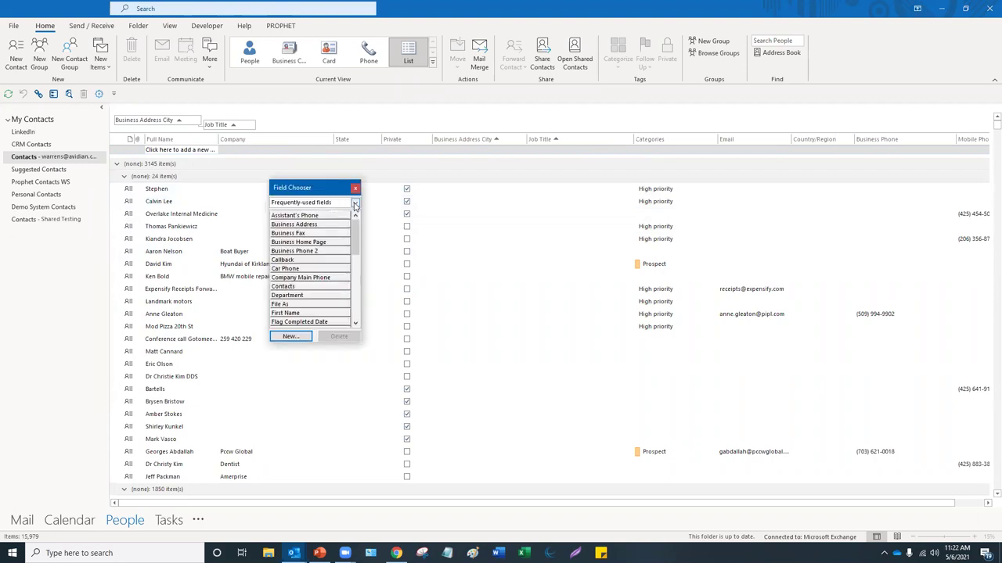
left_click(355, 204)
scroll(308, 303, "down", 2)
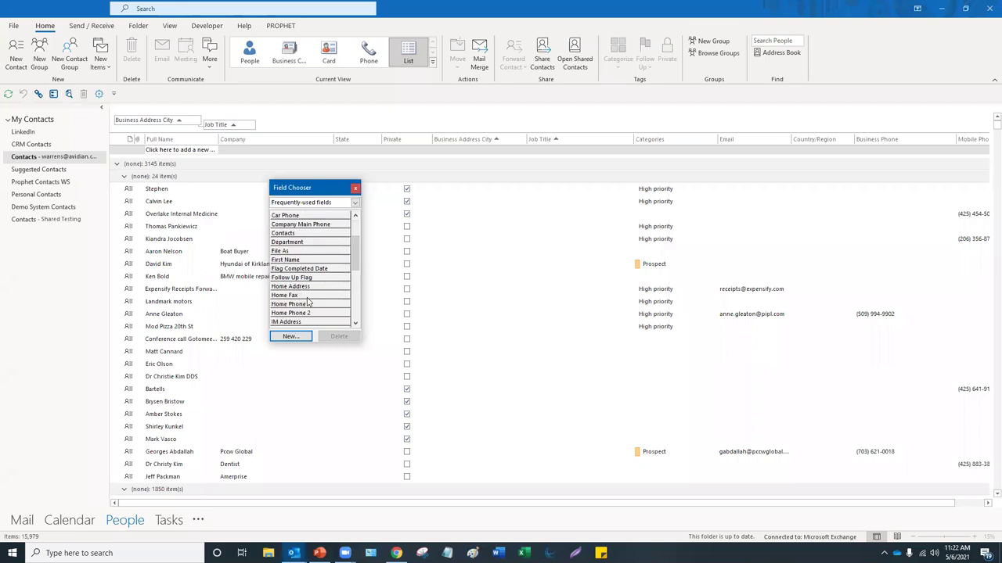
scroll(309, 300, "down", 3)
scroll(309, 299, "down", 2)
scroll(309, 300, "down", 1)
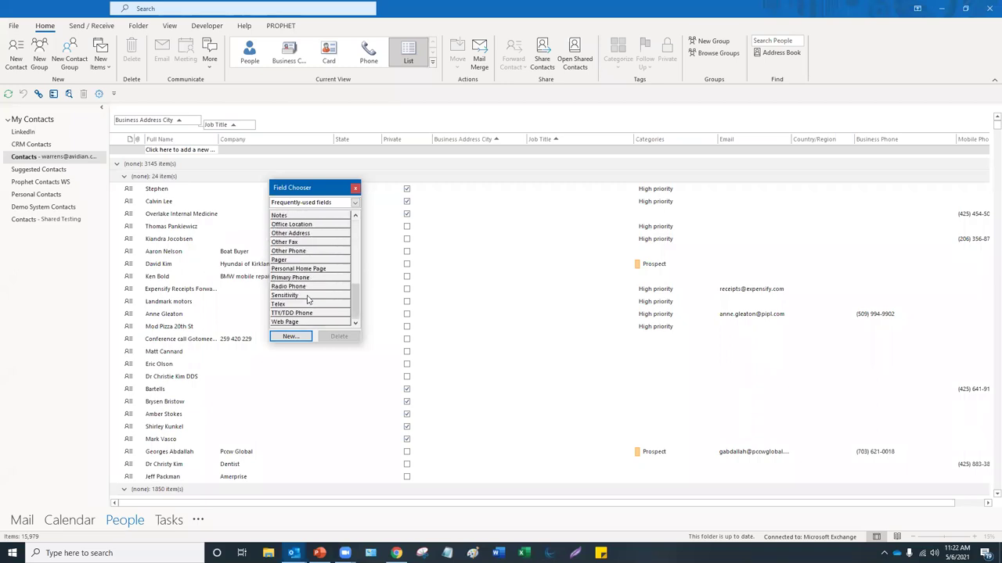
scroll(309, 300, "up", 8)
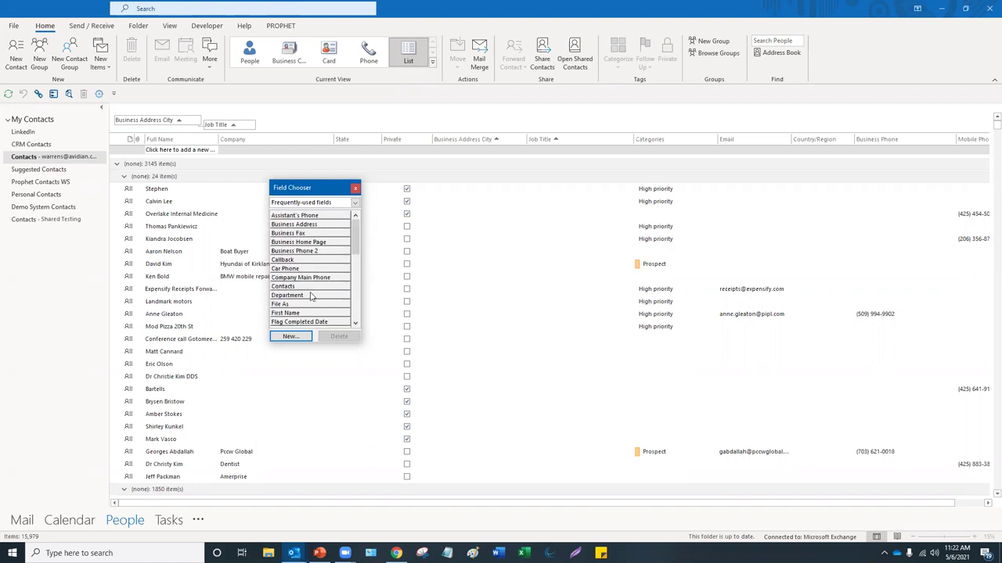
Add Business Address as a column before State and widen it.
left_click_drag(328, 194, 330, 228)
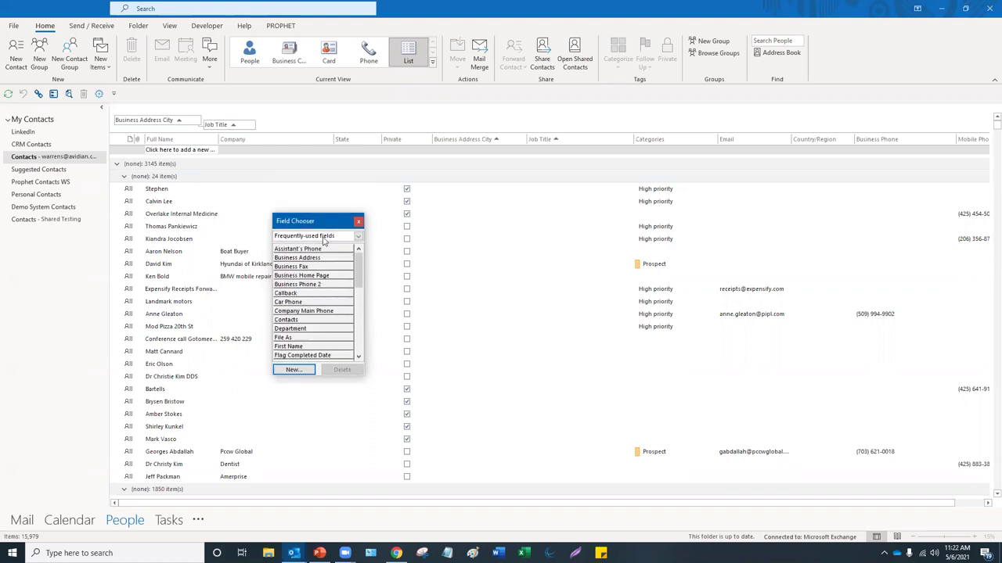
left_click(315, 260)
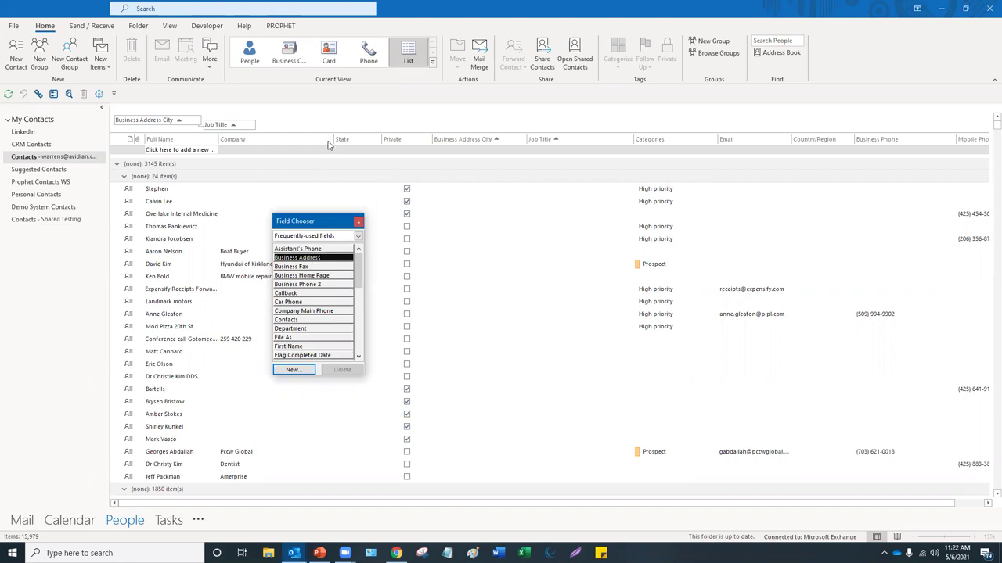
left_click_drag(329, 145, 332, 145)
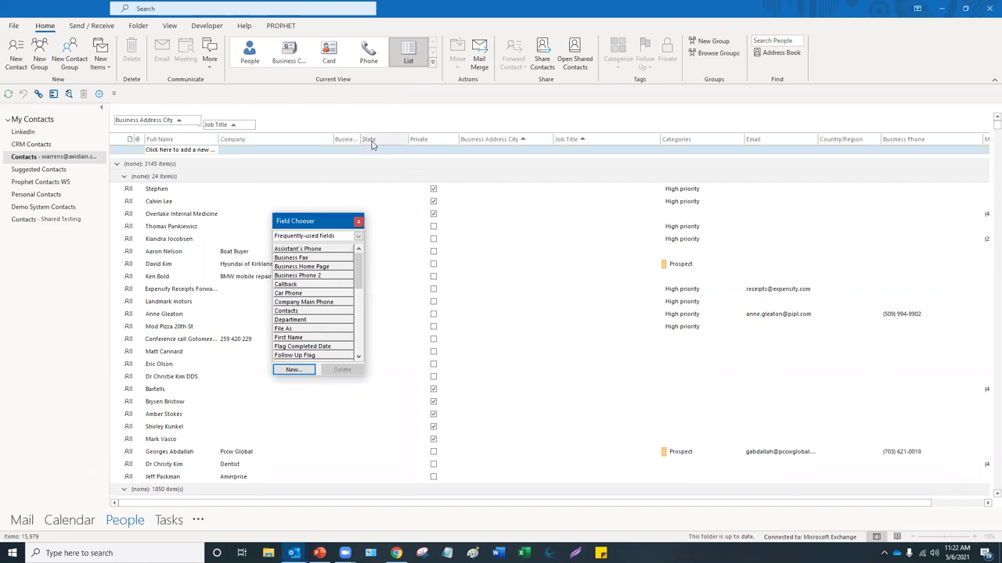
left_click_drag(362, 140, 429, 149)
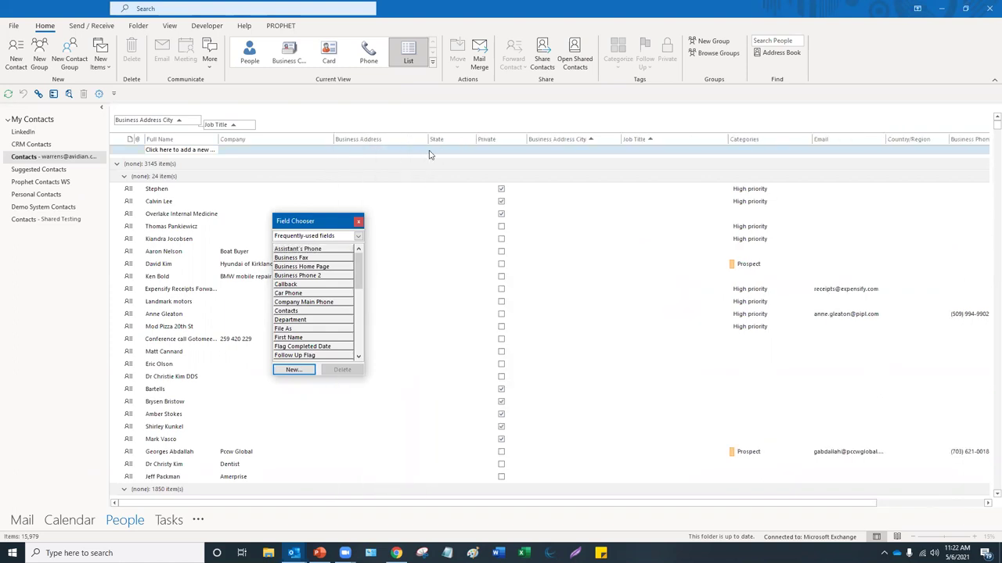
Switch the Field Chooser to All Mail fields, then close it.
left_click(358, 237)
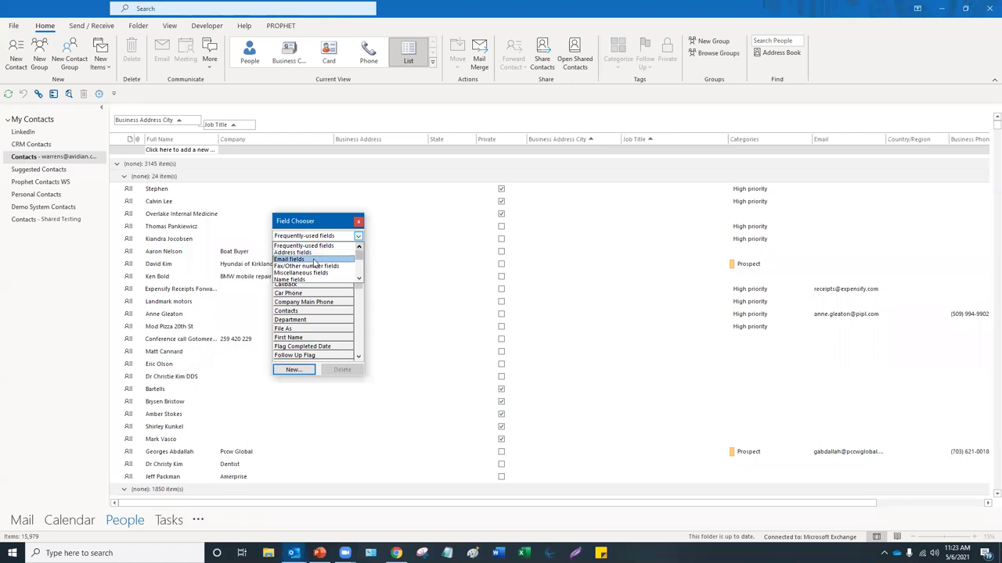
left_click(359, 279)
left_click(359, 280)
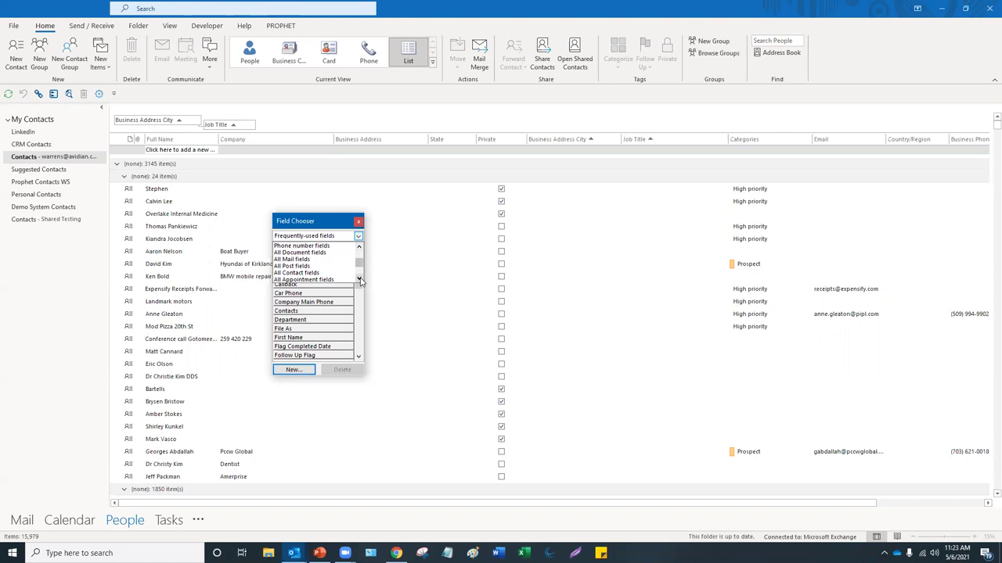
left_click(311, 259)
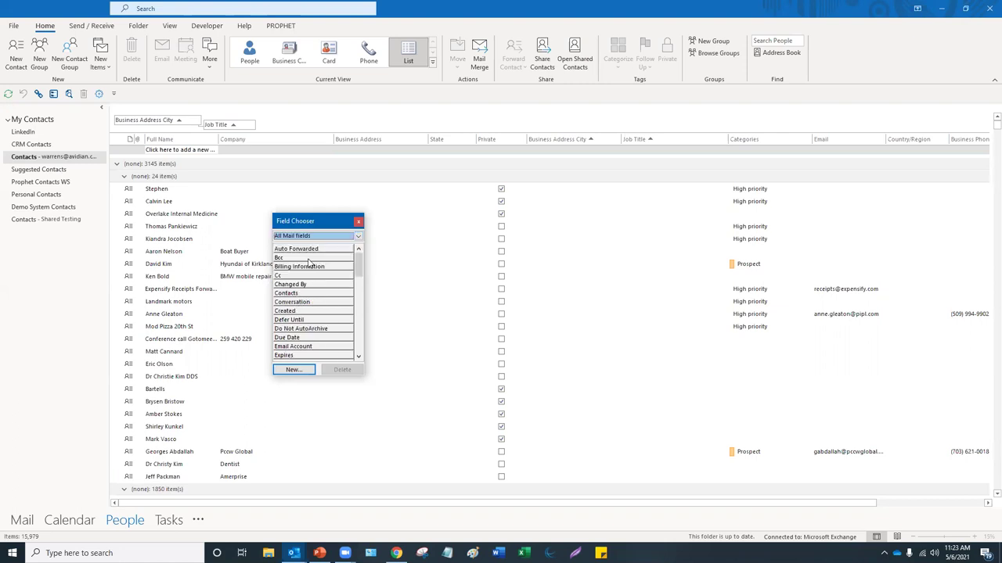
left_click(359, 237)
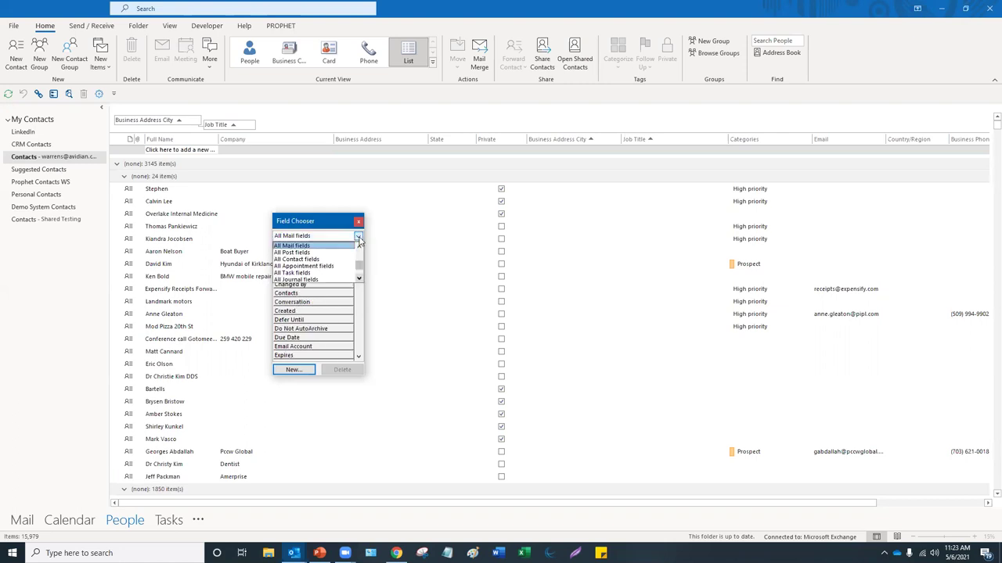
left_click(359, 258)
left_click(359, 255)
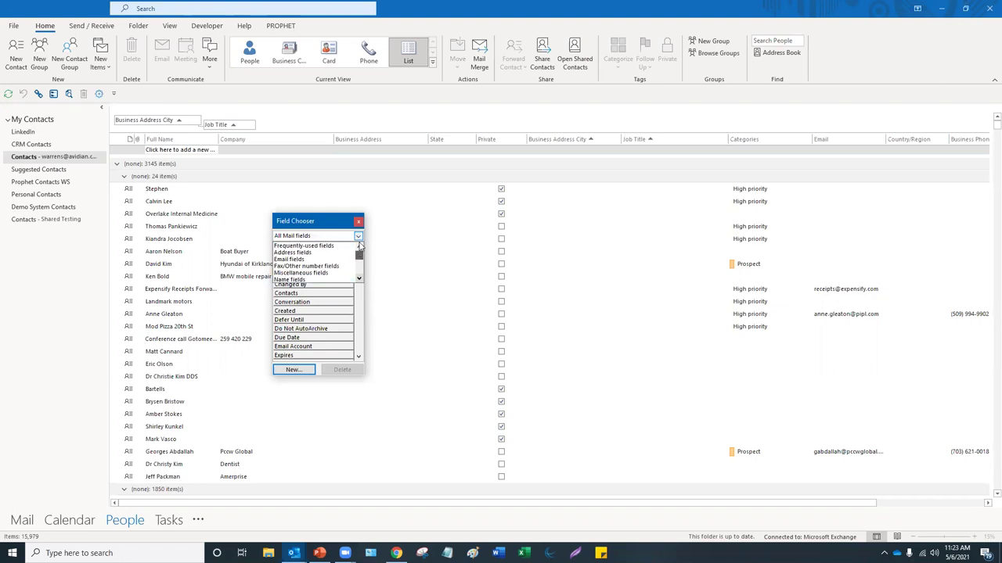
left_click(358, 233)
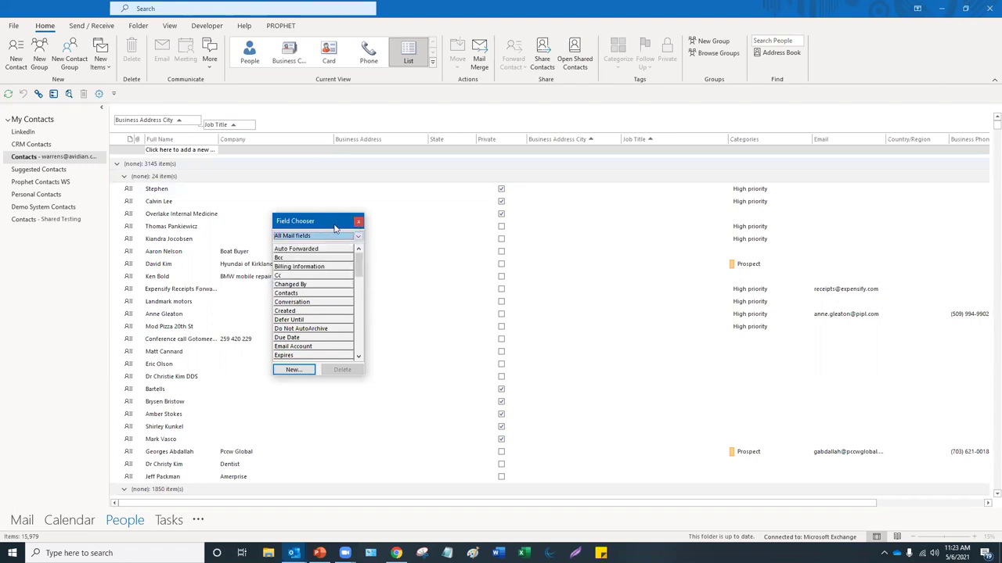
left_click(358, 223)
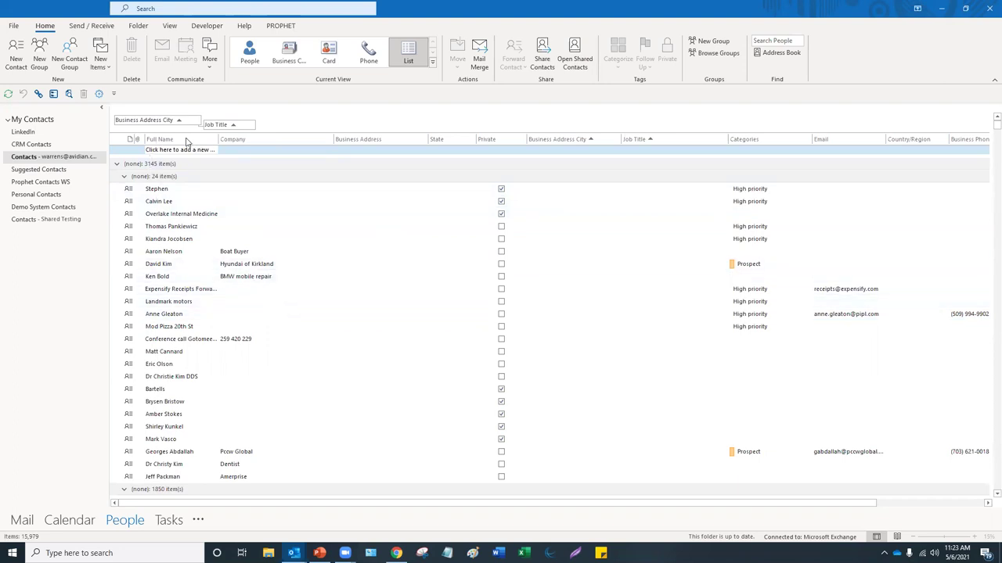
Sort the contacts by Company, State and Job Title descending, then switch to Business Card view.
left_click(263, 143)
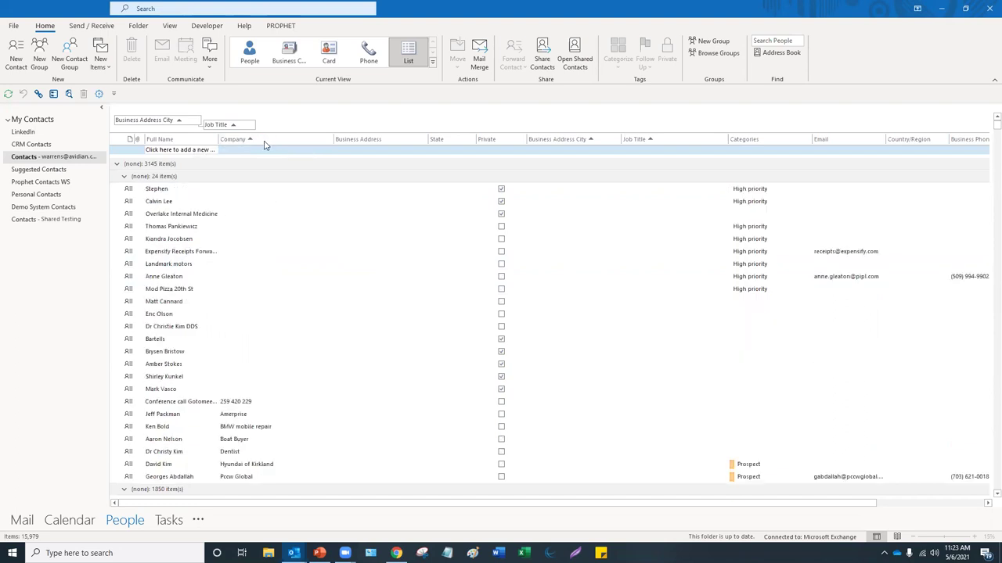
left_click(264, 143)
left_click(440, 140)
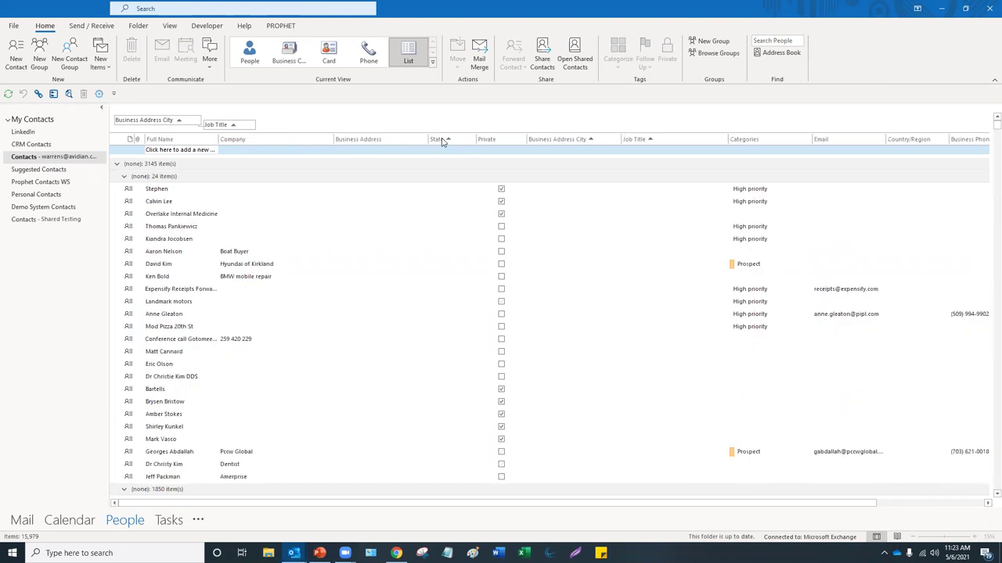
left_click(669, 134)
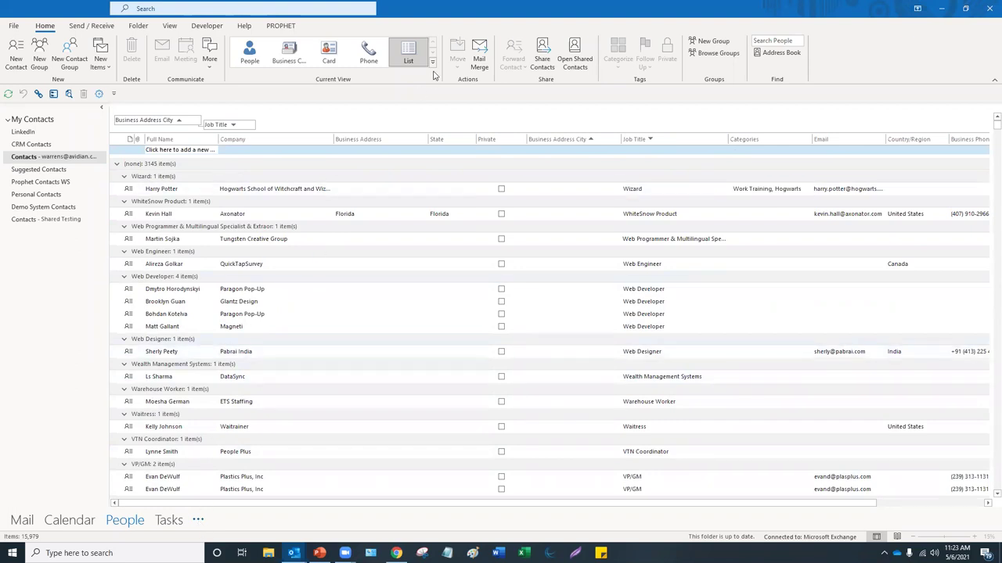
left_click(291, 60)
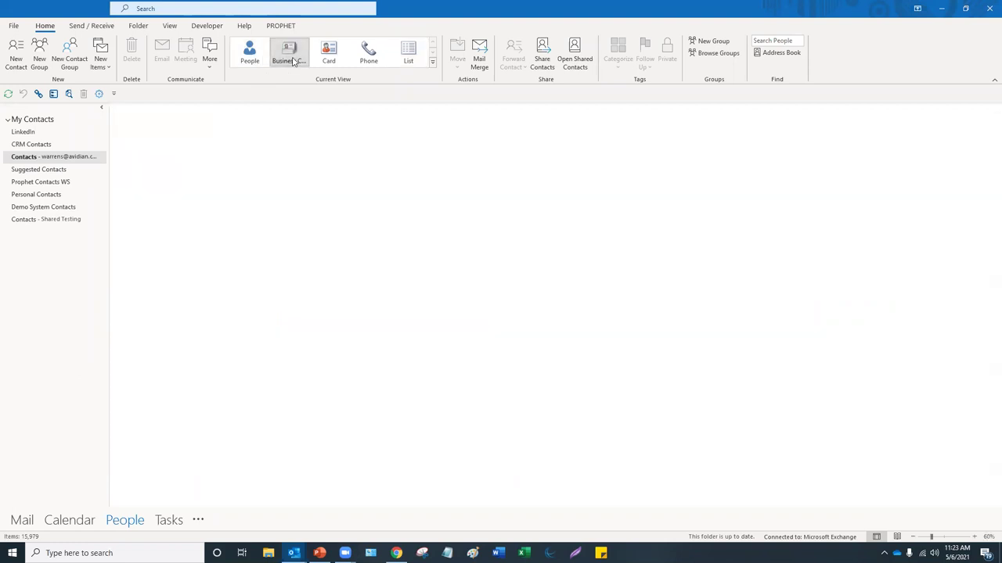
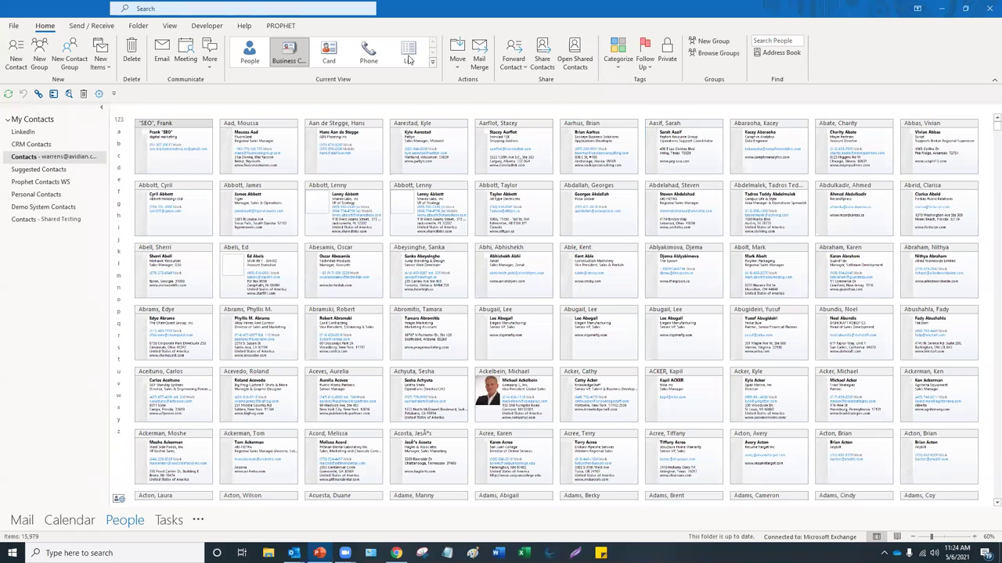
Search the Current Folder contacts for 'madagascar', keeping the folder-only scope.
left_click(167, 10)
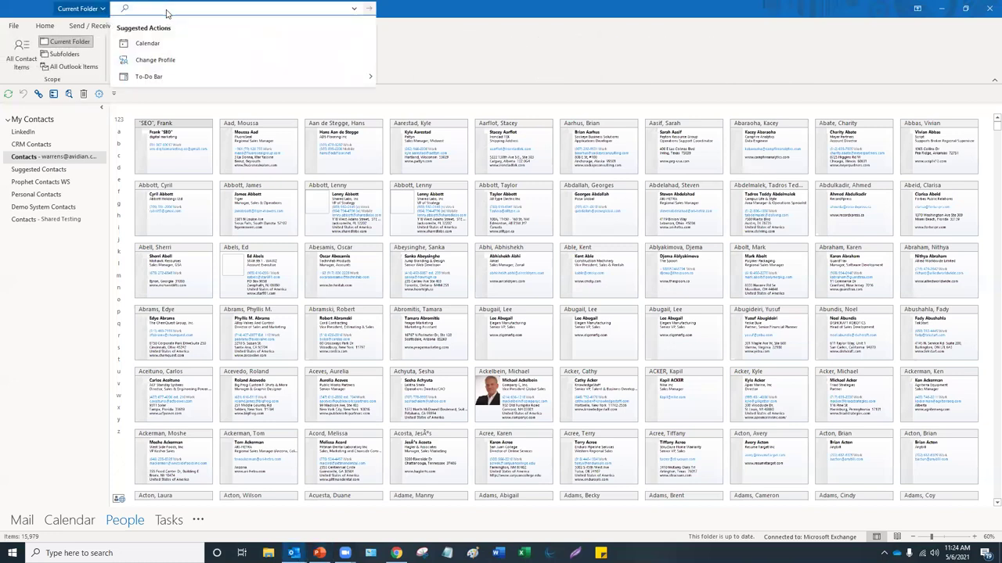
left_click(167, 11)
left_click(414, 66)
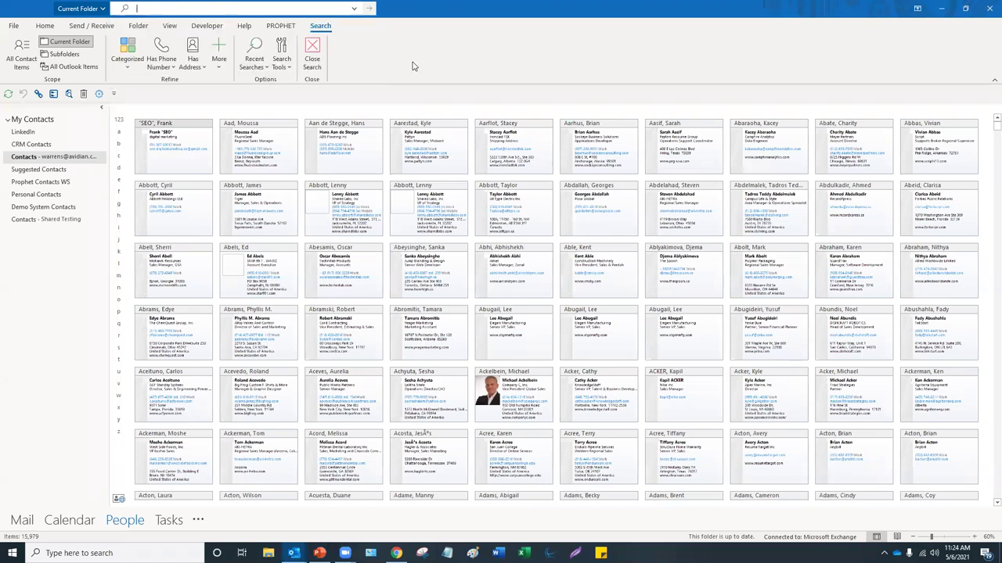
left_click(130, 10)
left_click(102, 9)
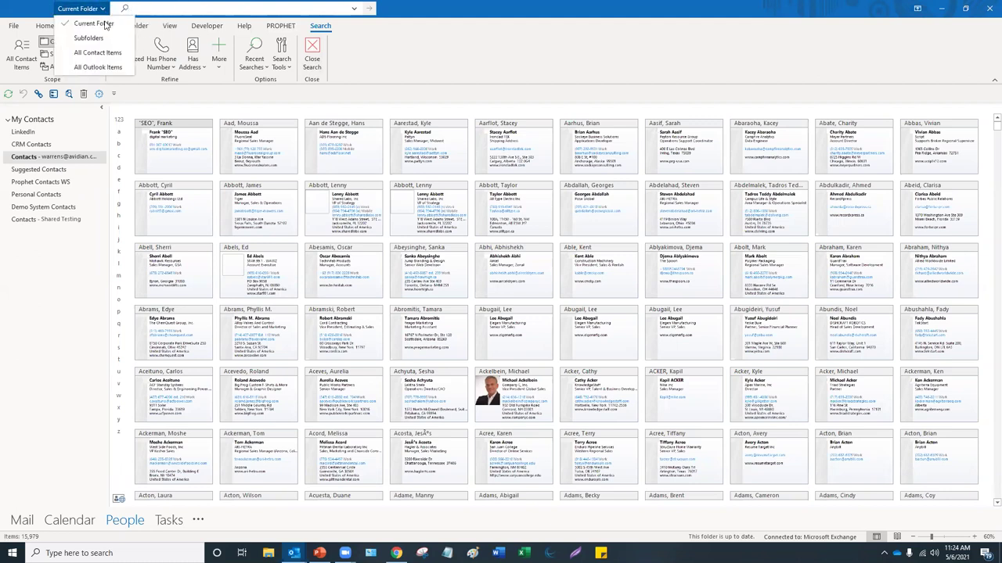
left_click(157, 11)
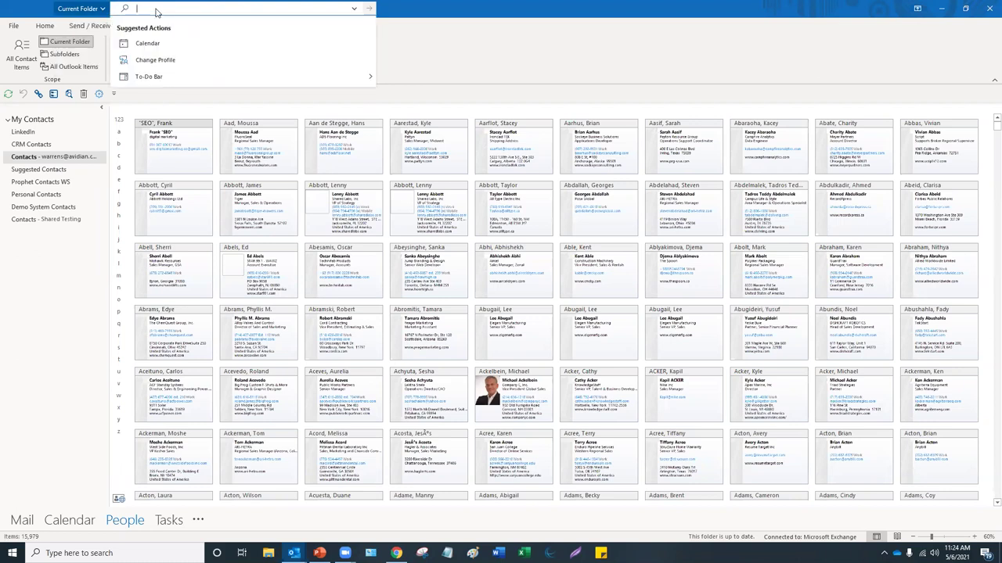
type("m")
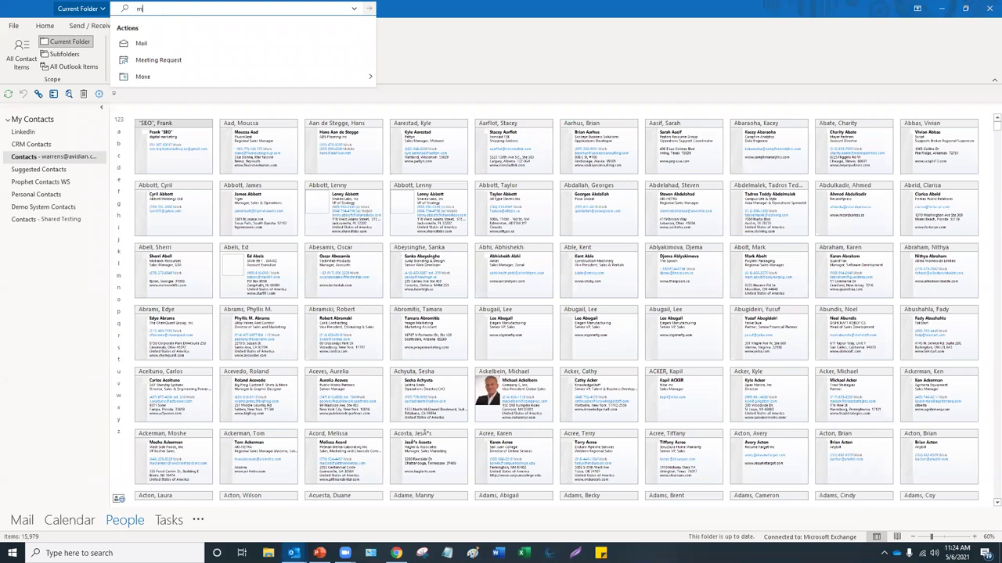
type("ada")
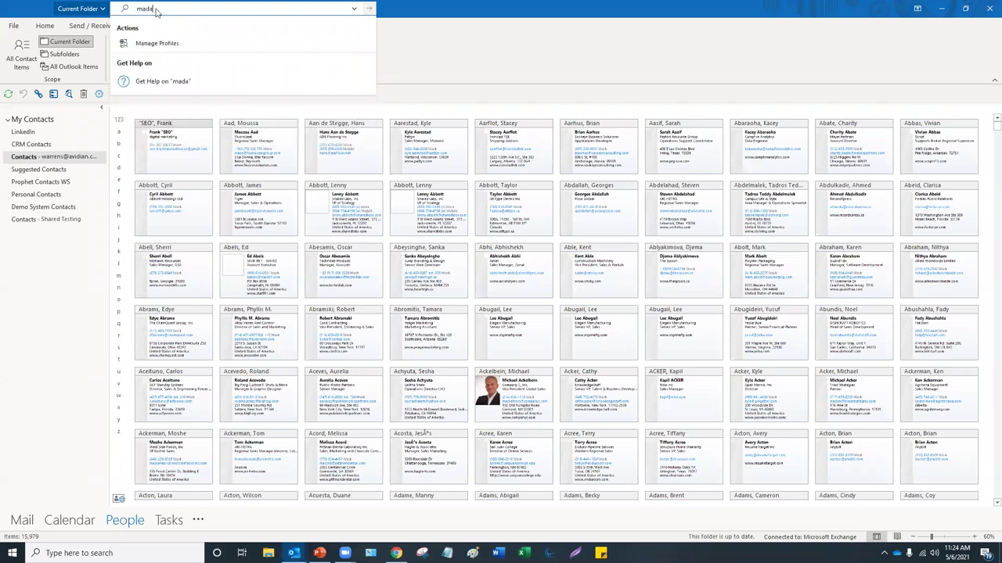
type("gascar")
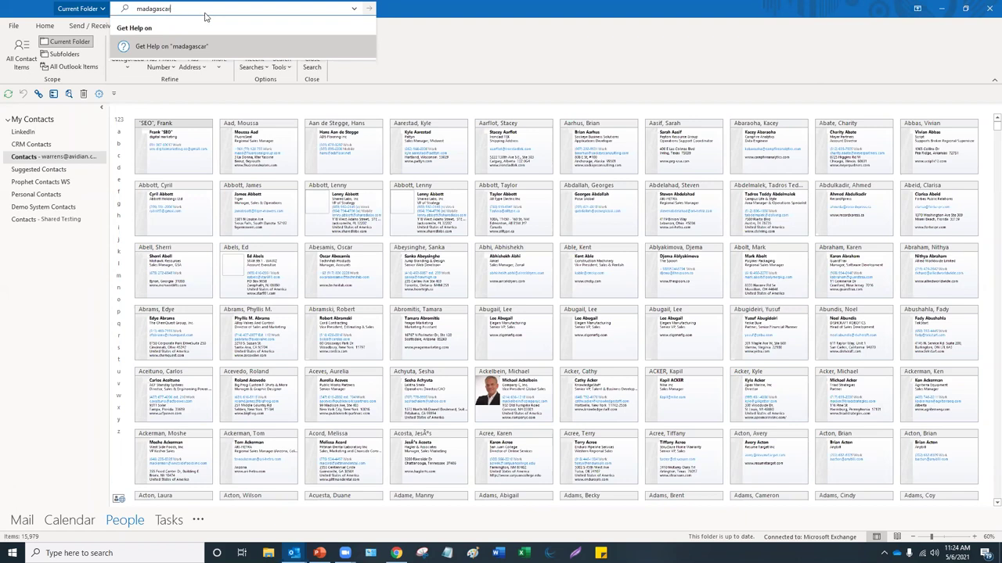
key("Return")
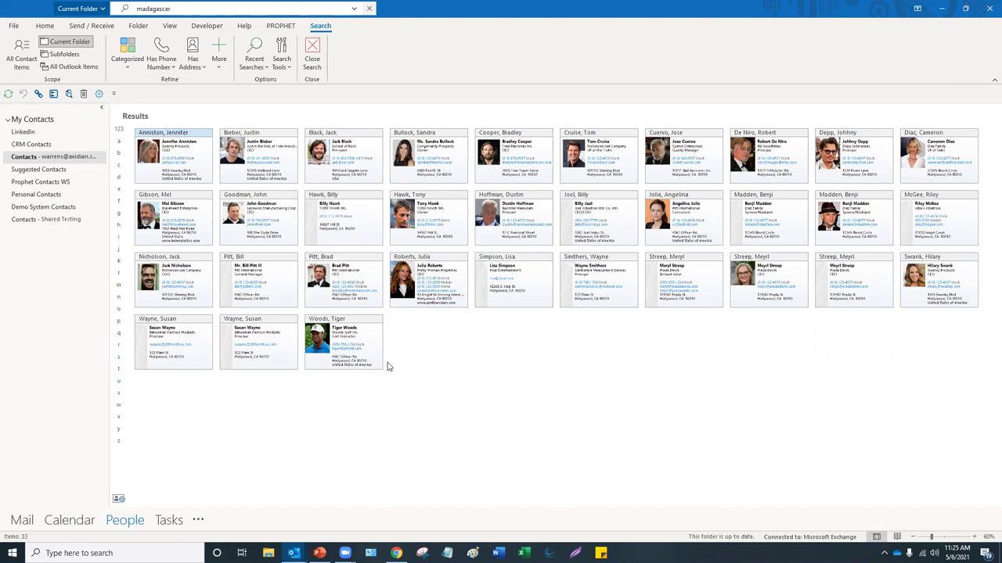
Open the first matching contact, locate its Project Madagascar note, and close without saving.
left_click(356, 262)
double_click(356, 262)
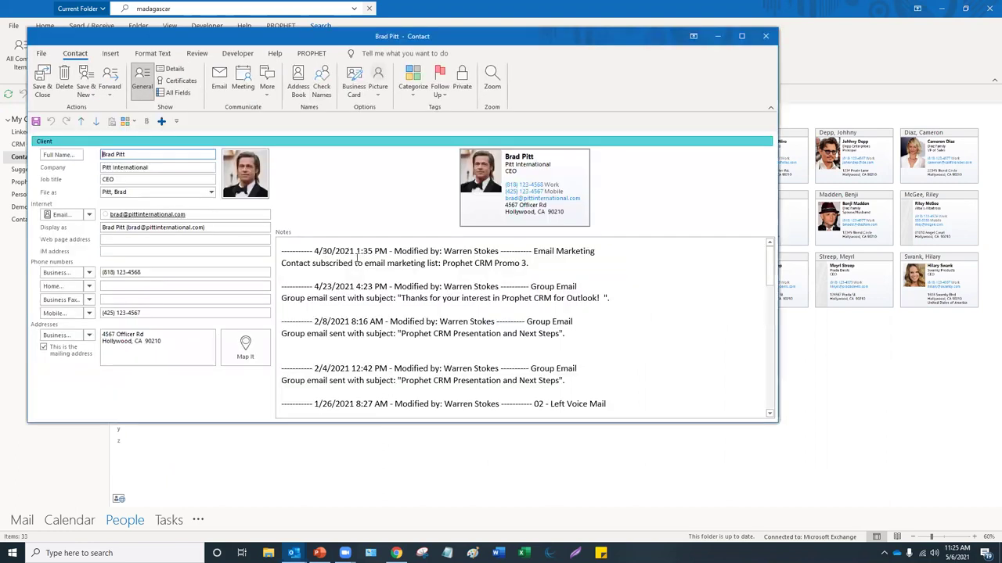
scroll(386, 307, "down", 3)
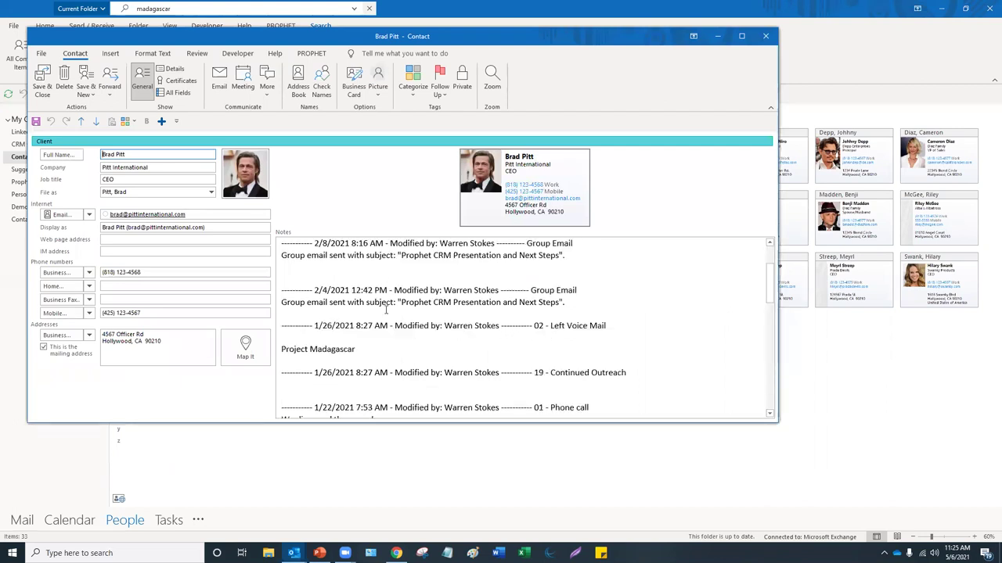
scroll(386, 310, "up", 3)
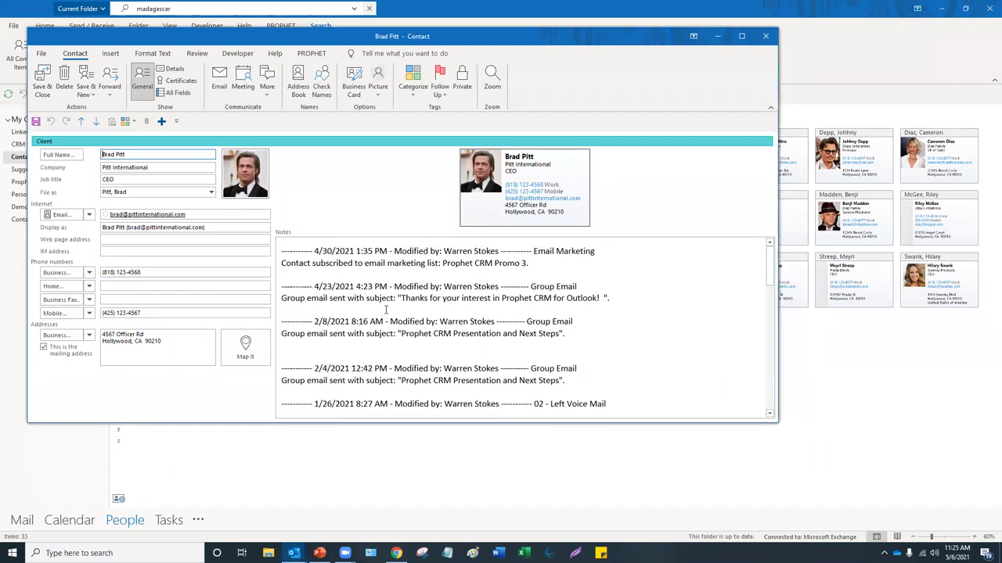
scroll(386, 309, "down", 3)
left_click(357, 338)
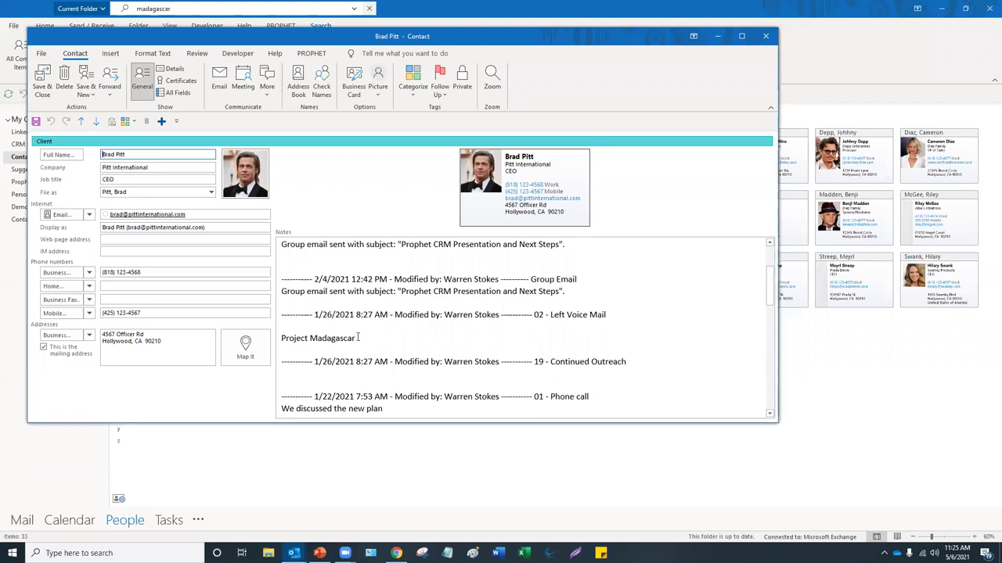
left_click(285, 339, "shift")
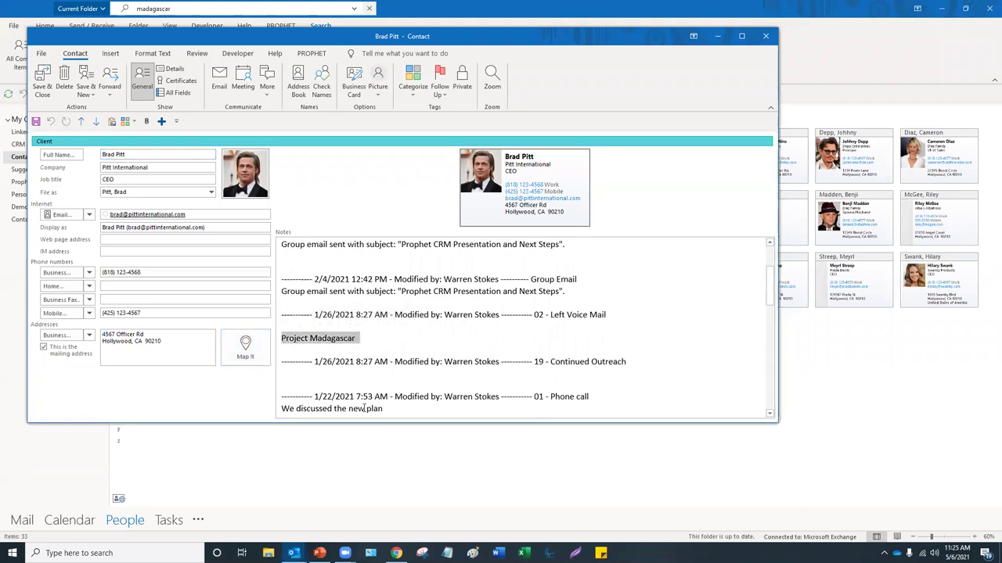
left_click(765, 36)
left_click(504, 305)
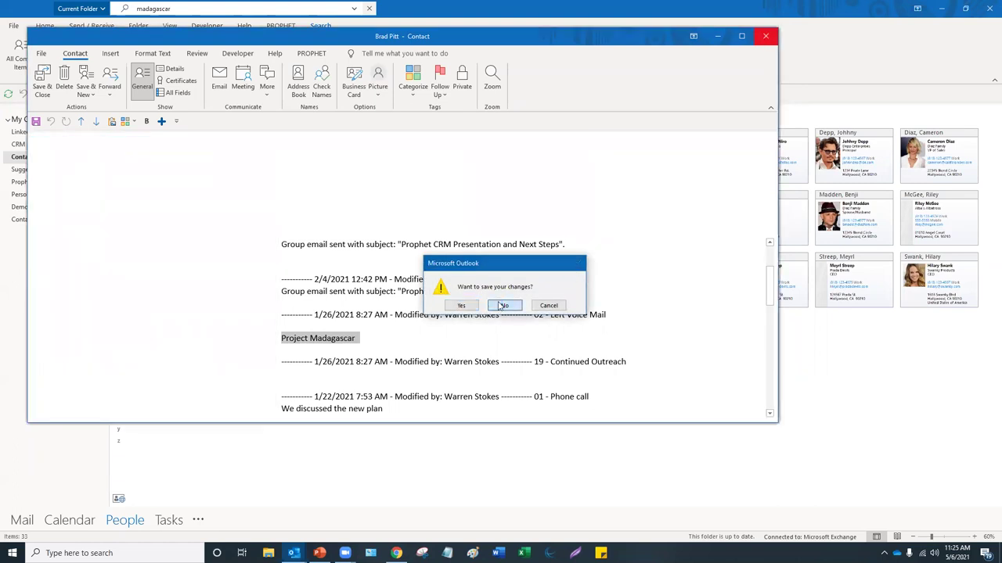
Check a second matching contact's Project Madagascar note, then close it without saving.
left_click(937, 258)
double_click(937, 259)
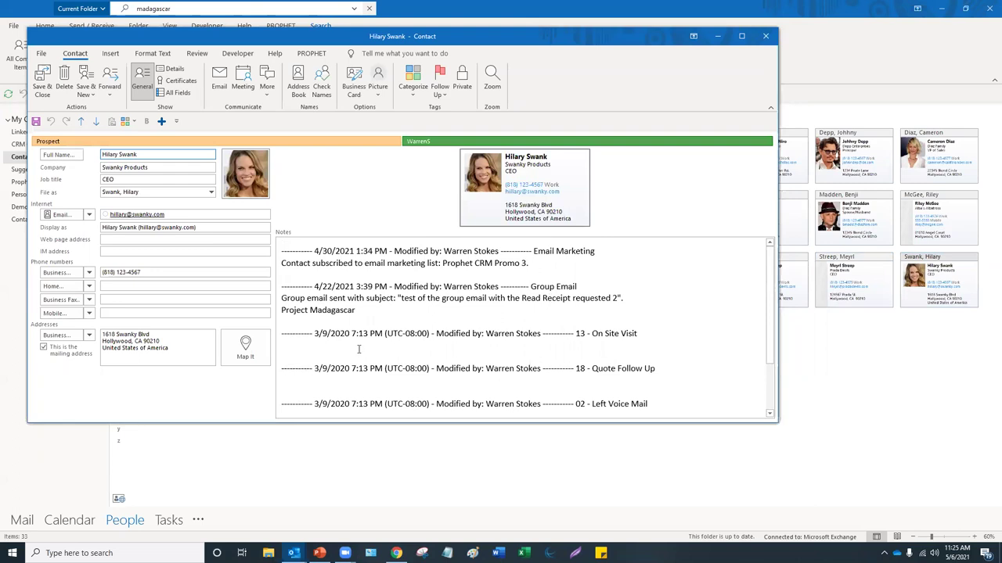
left_click_drag(355, 311, 309, 310)
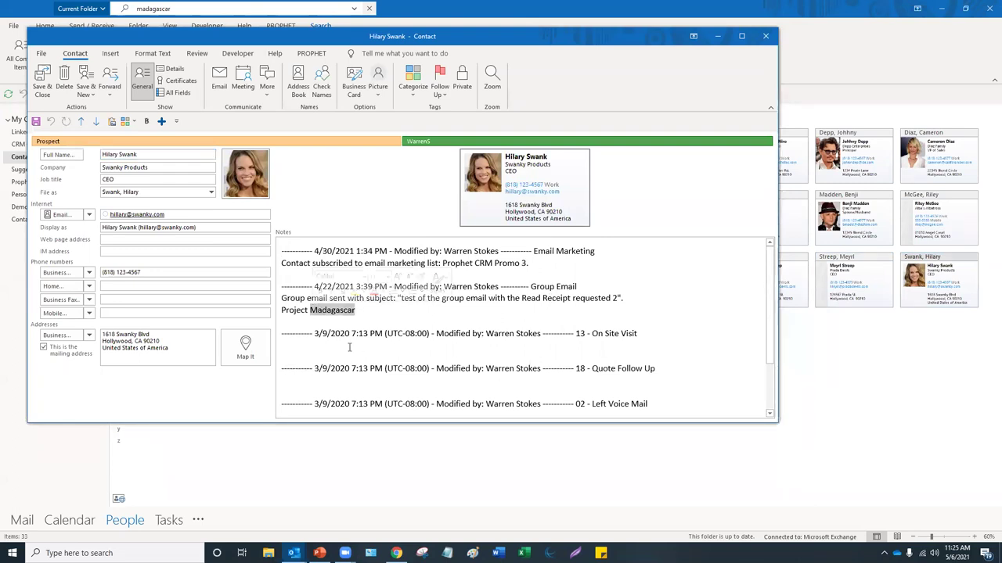
triple_click(357, 311)
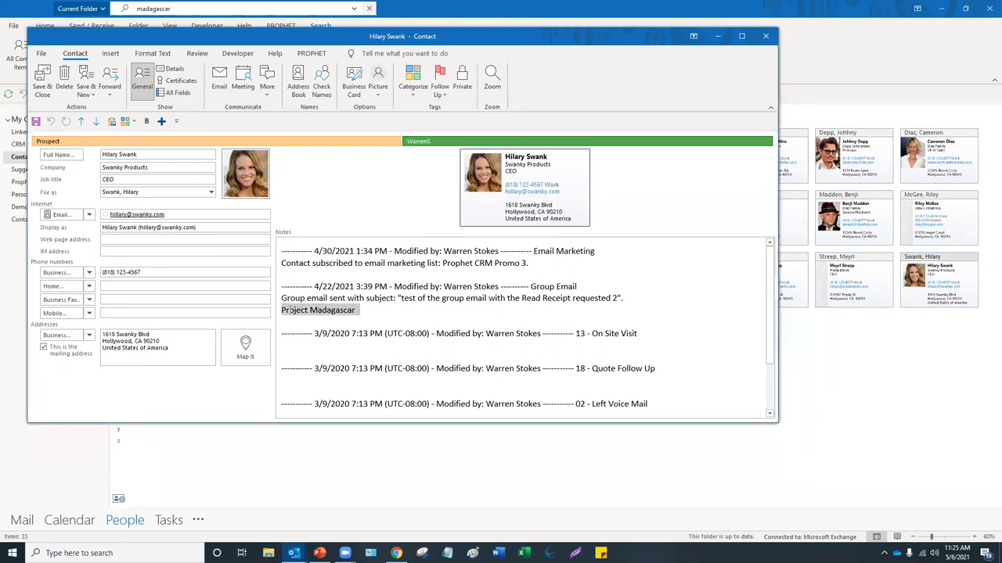
left_click(358, 369)
left_click(766, 36)
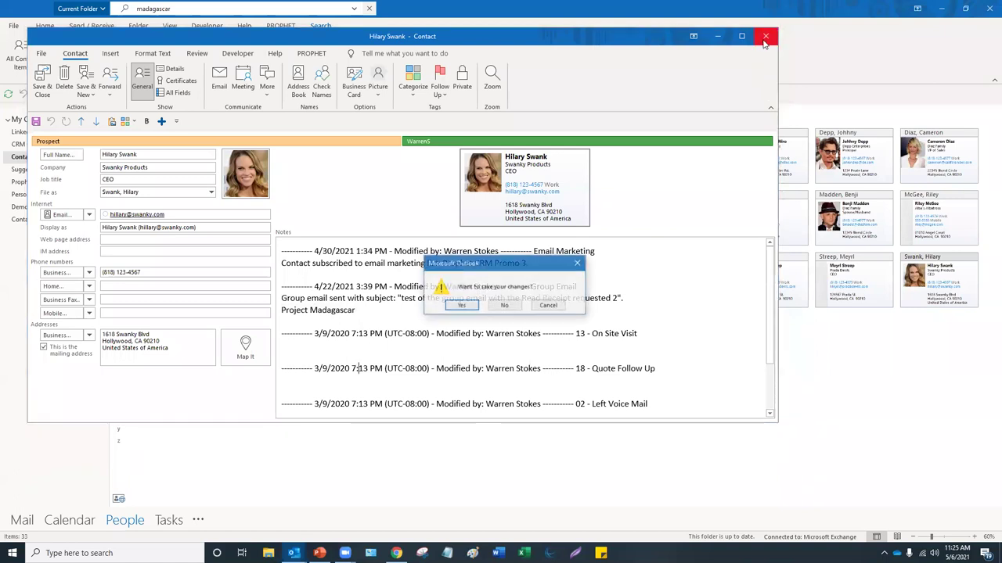
left_click(504, 305)
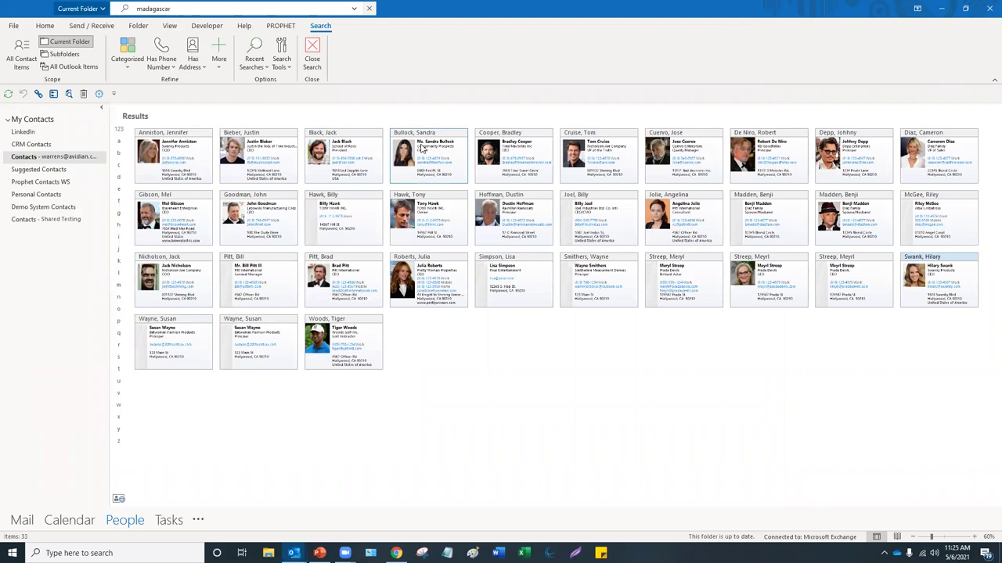
Replace the search text with the contact's surname to get four matches.
left_click(182, 9)
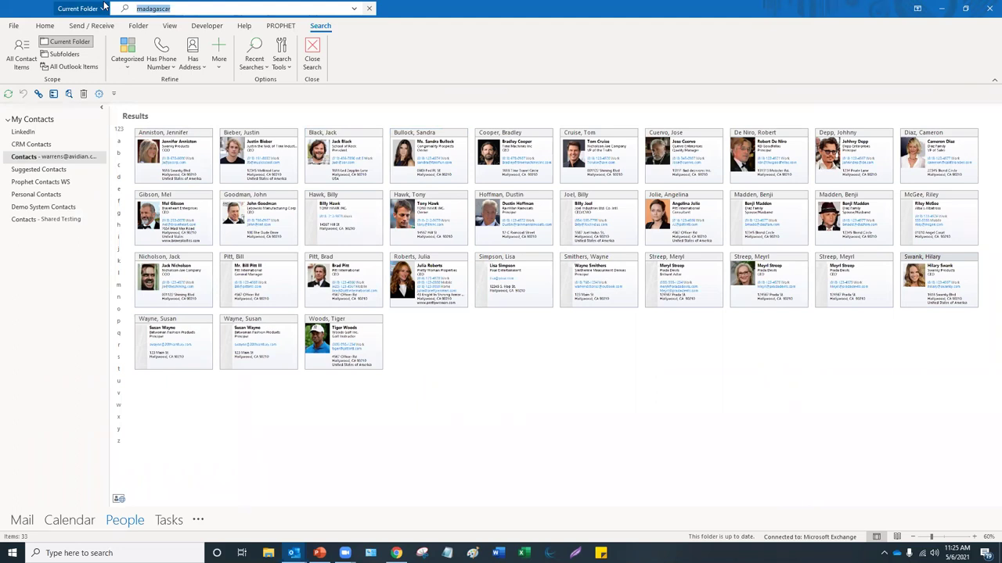
type("st")
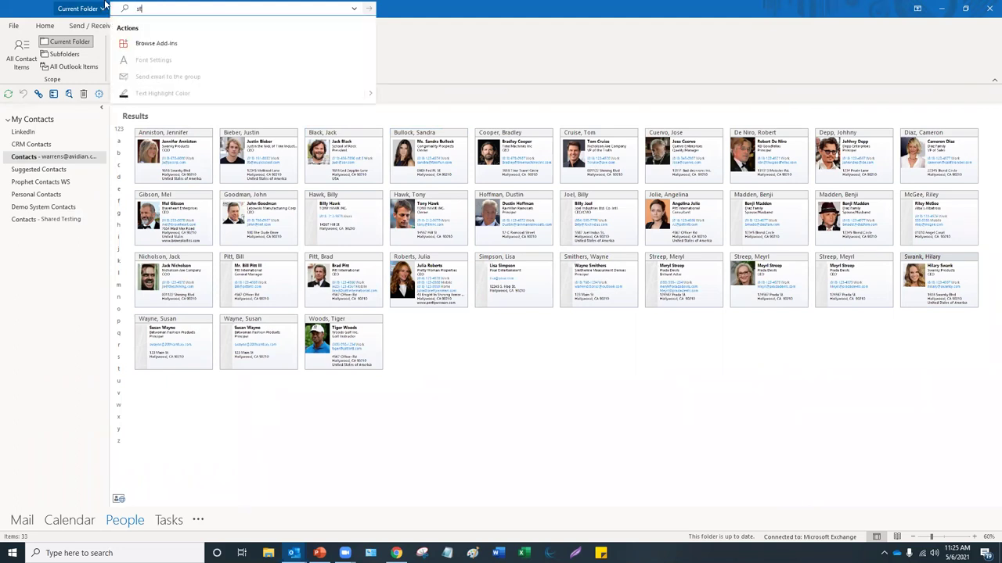
type("reep")
key("Return")
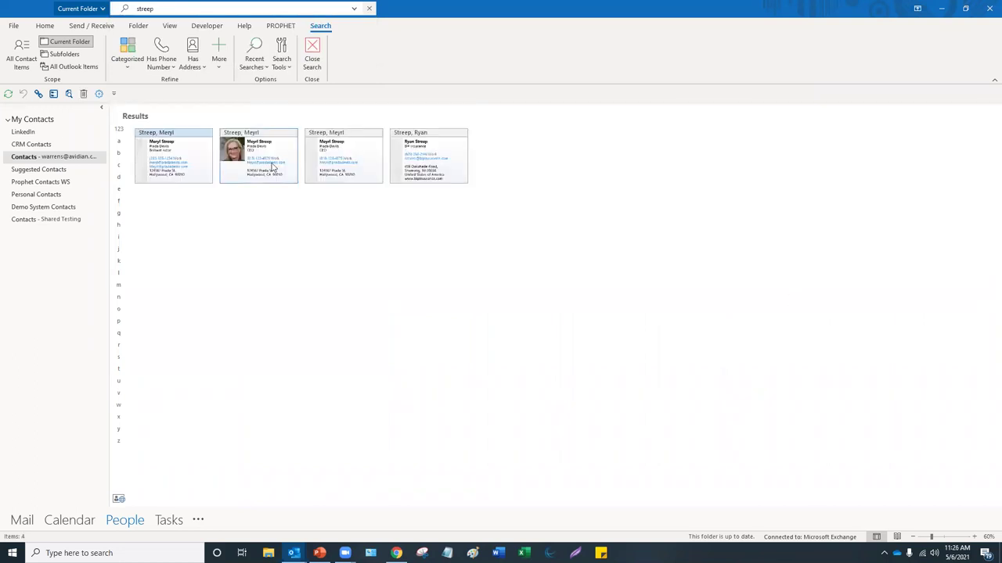
View the second matching contact's record, then clear the search to show all contacts.
left_click(275, 138)
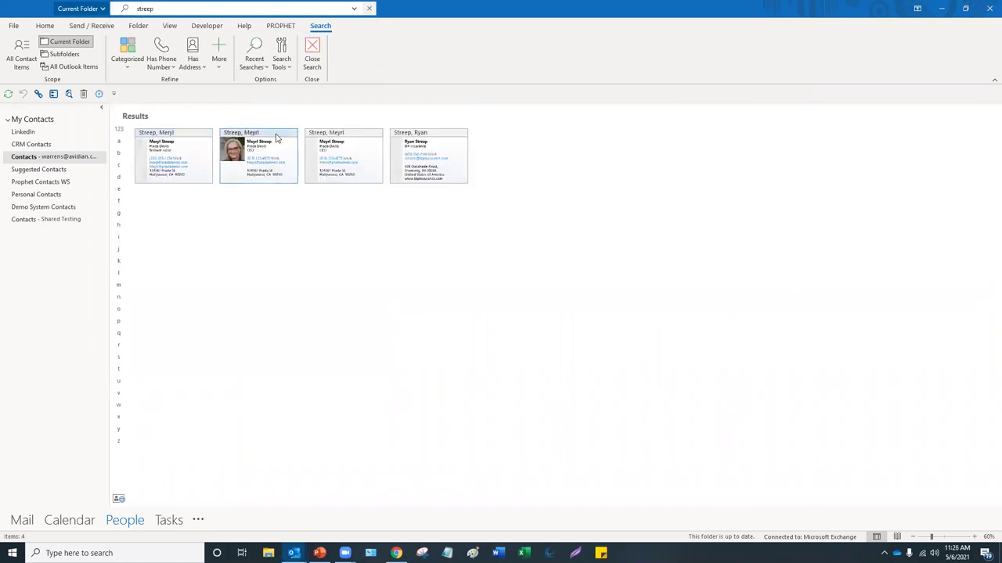
double_click(276, 139)
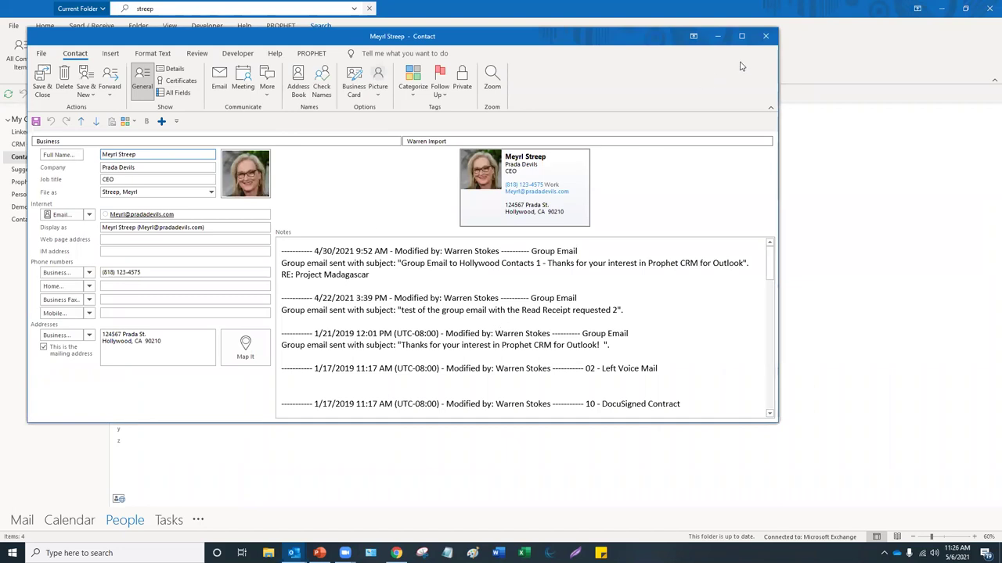
left_click(766, 36)
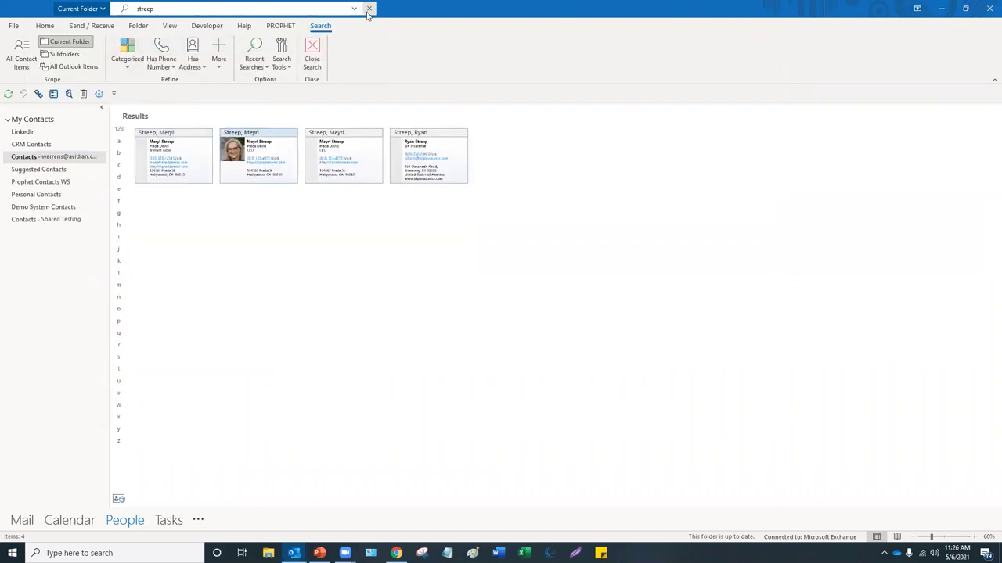
left_click(369, 8)
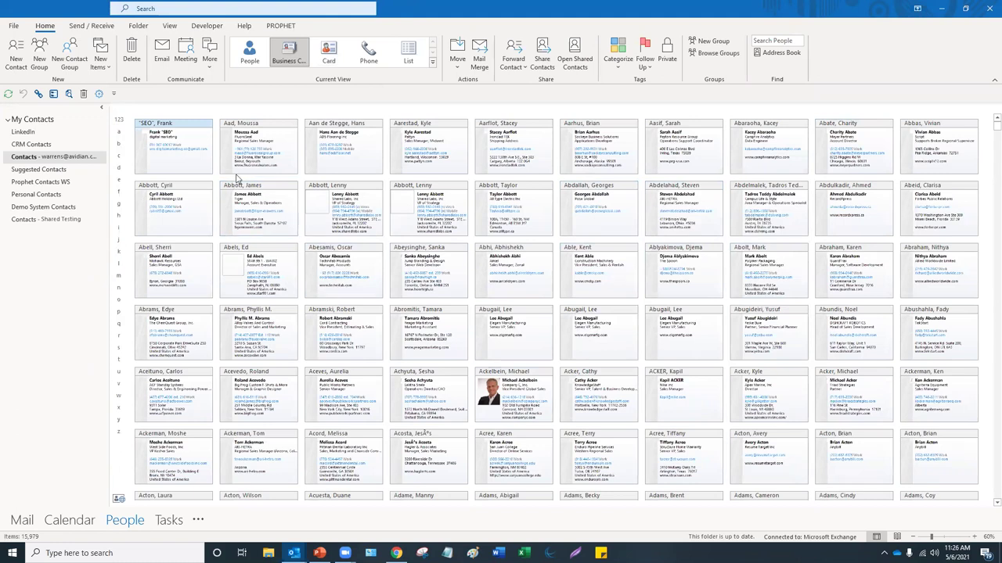
Search the contacts again for 'madagascar', listing the 33 matching business cards.
left_click(166, 9)
type("mad")
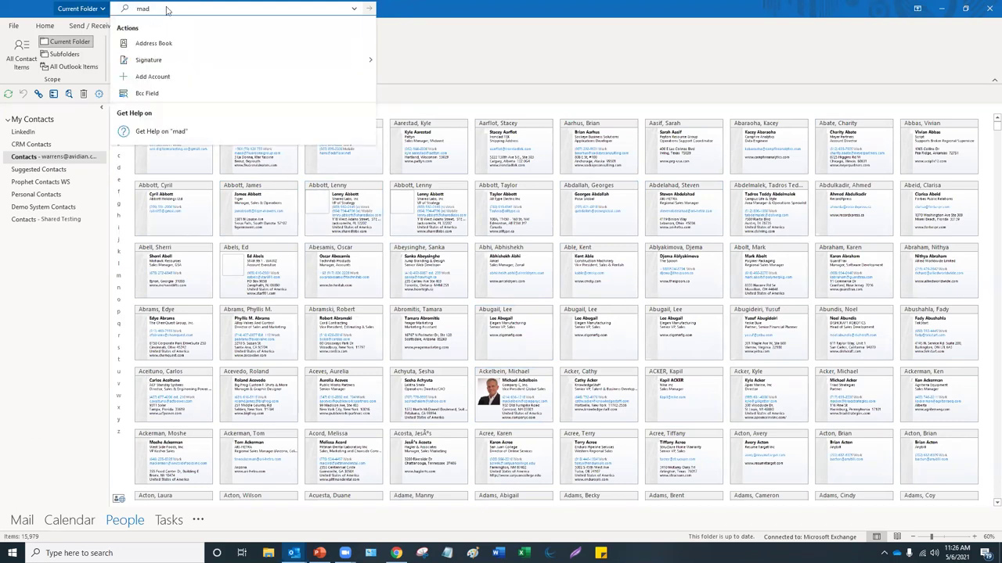
type("agascar")
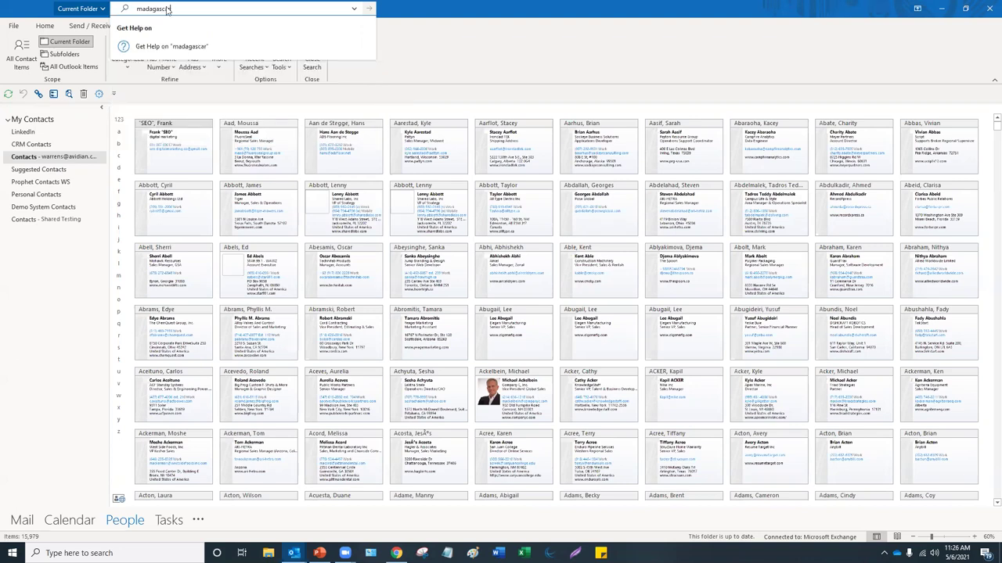
key("Return")
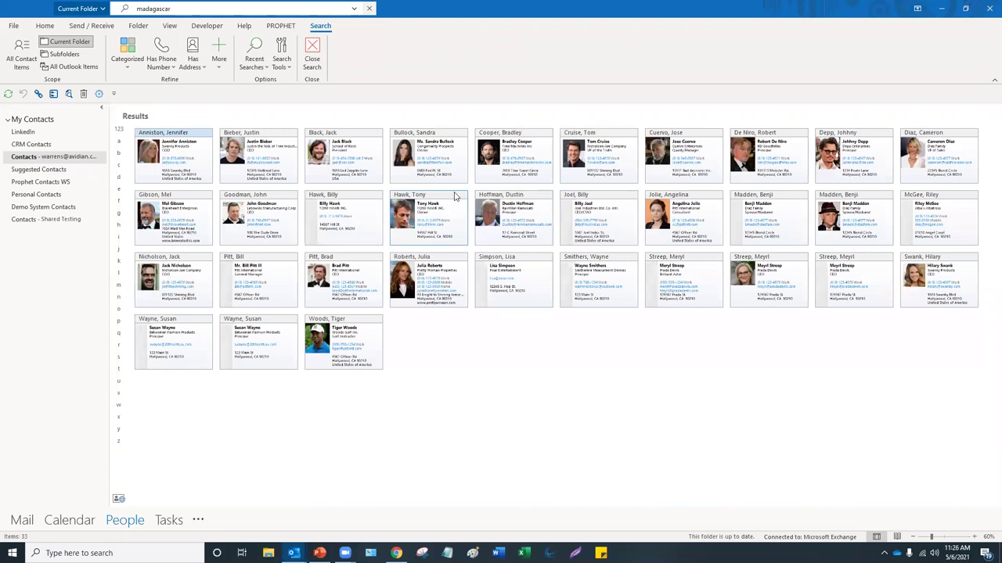
Open a matching contact, review its notes and mailing address, then close it.
left_click(441, 199)
double_click(440, 199)
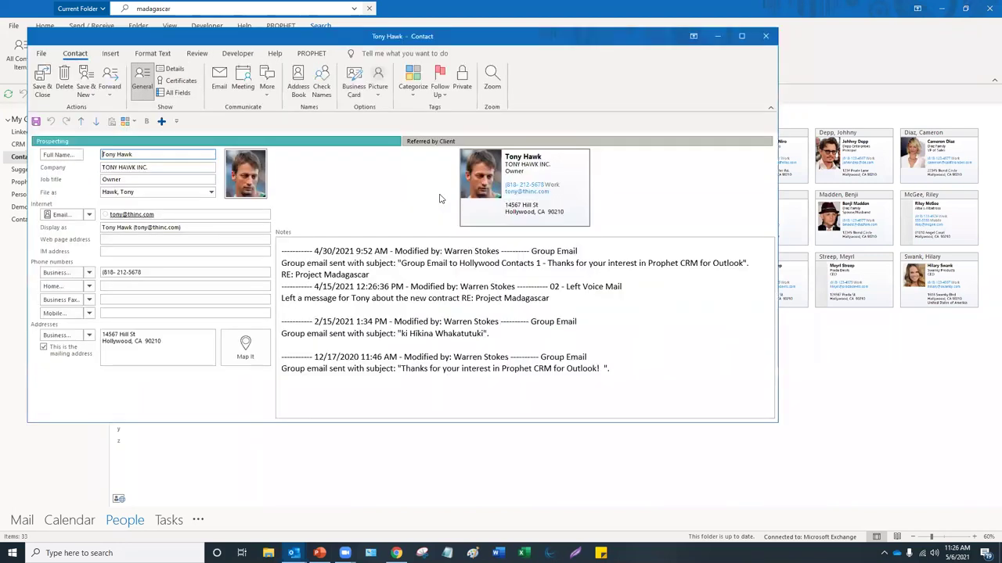
left_click_drag(611, 370, 204, 239)
left_click(449, 328)
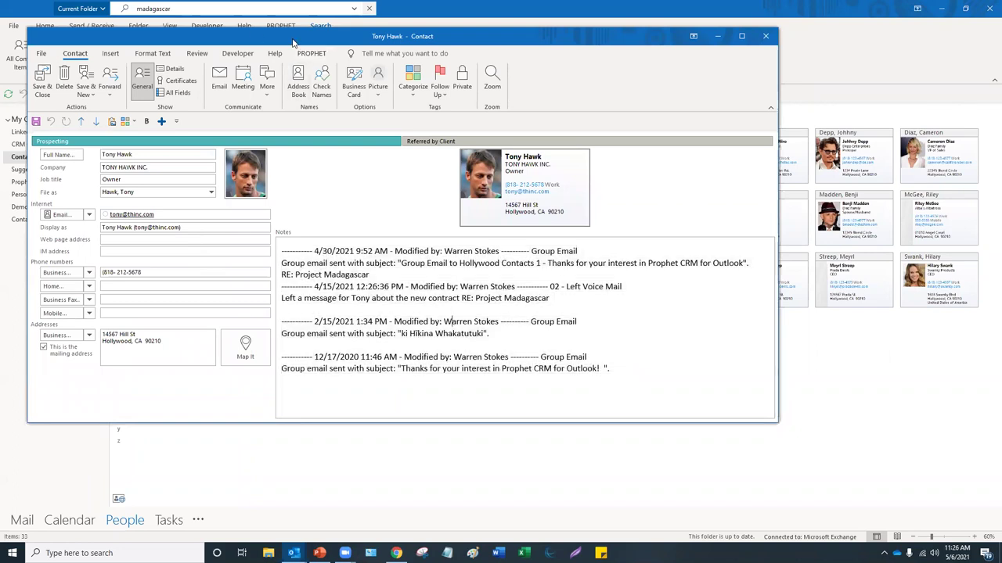
left_click_drag(310, 44, 351, 62)
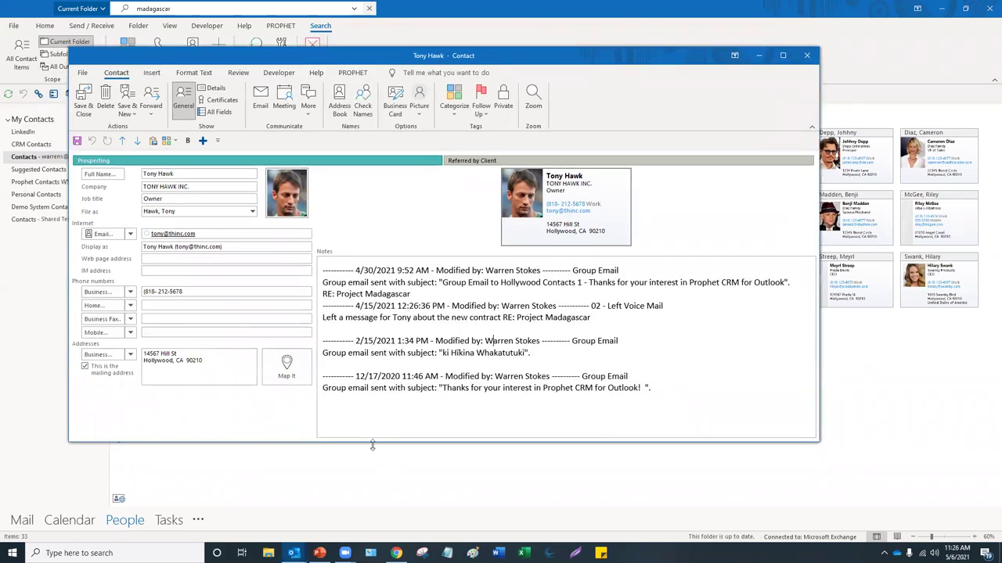
left_click_drag(372, 444, 372, 461)
left_click_drag(205, 361, 143, 352)
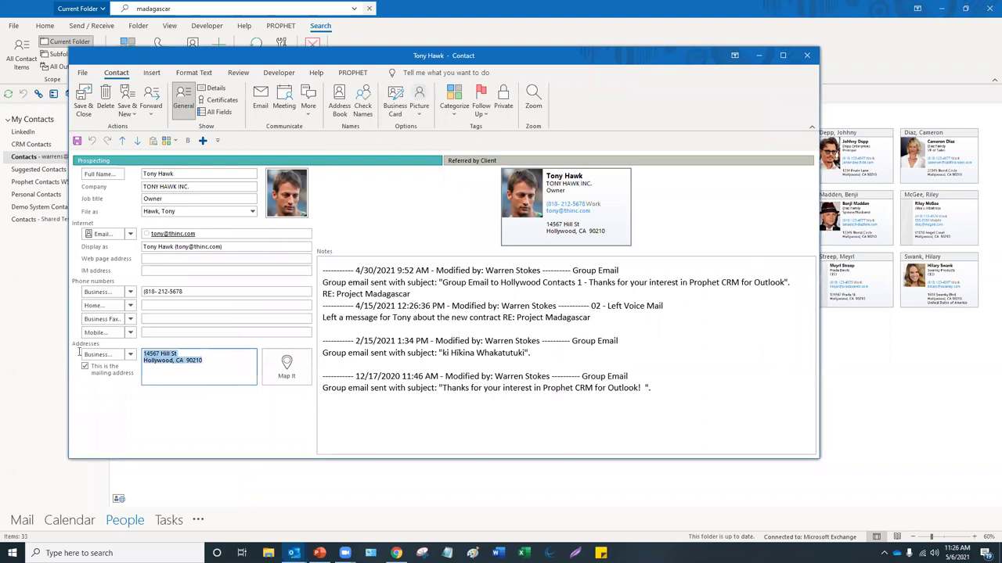
left_click(395, 328)
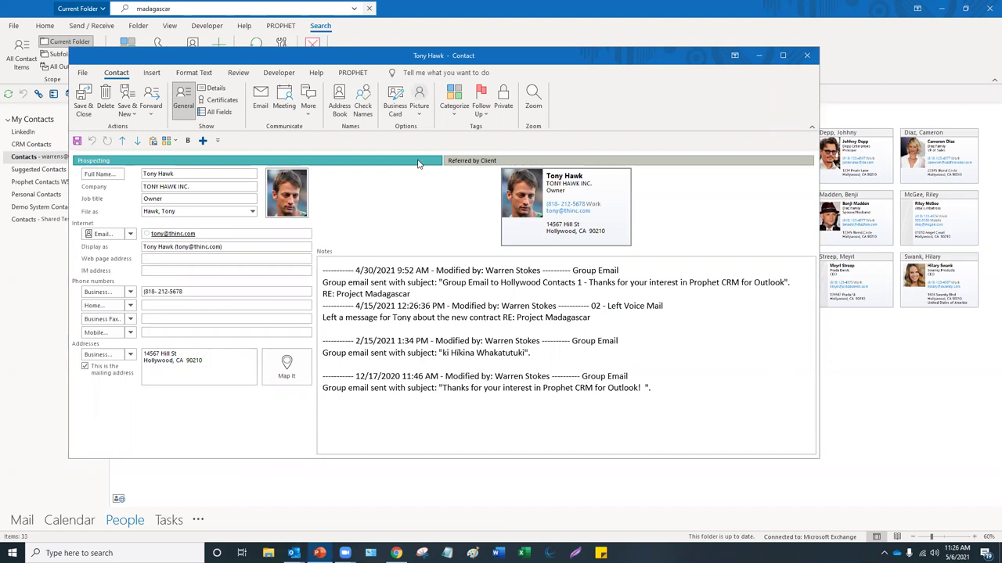
key("Escape")
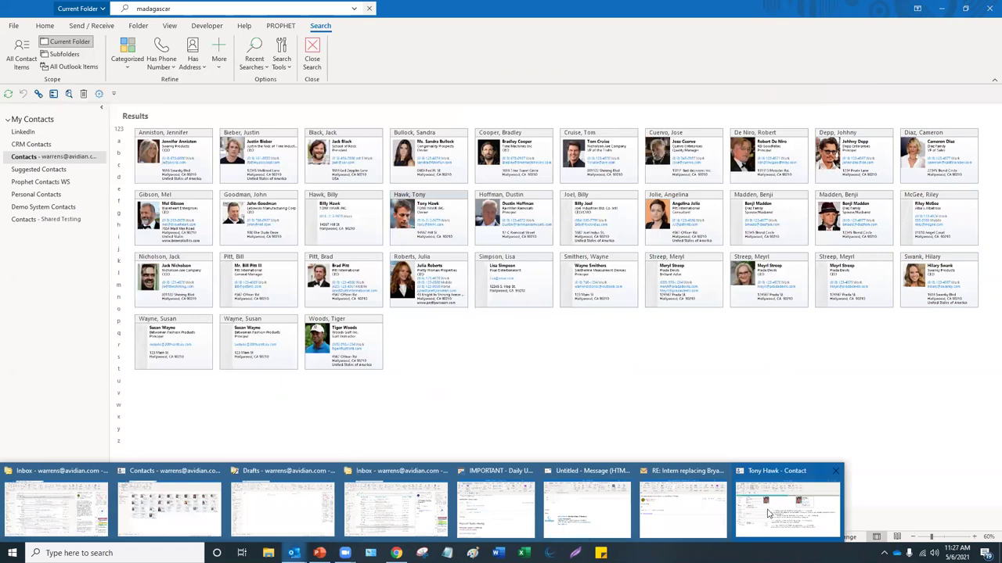
Reopen the contact, add the Prospect category, remove Referred by Client, and save.
double_click(450, 237)
left_click(455, 113)
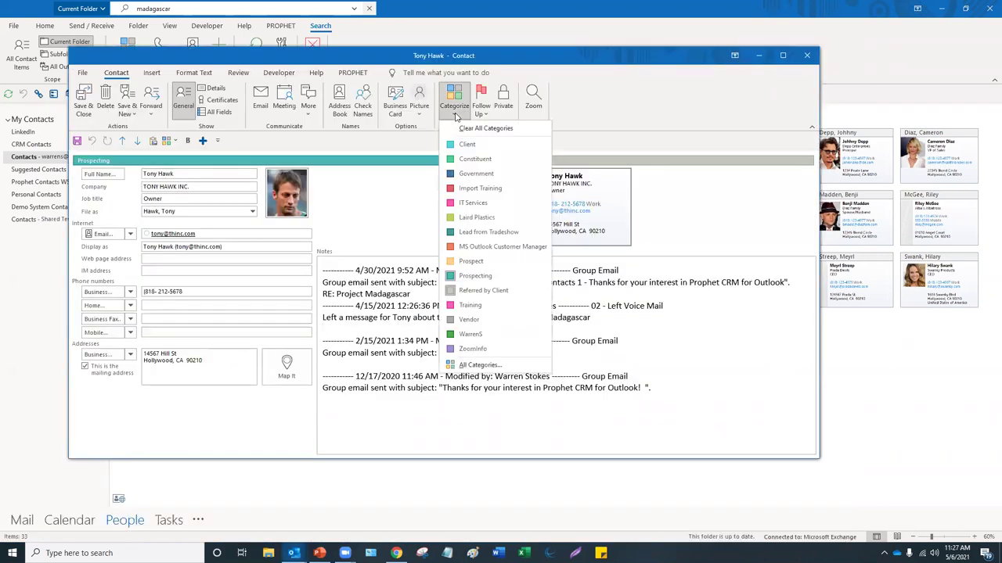
left_click(472, 261)
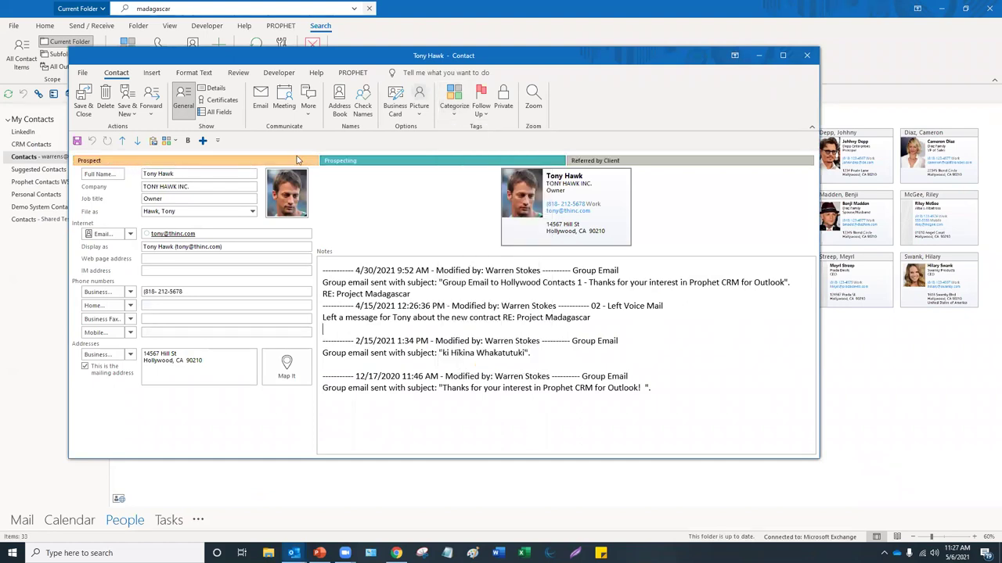
left_click(152, 173)
left_click(439, 293)
right_click(705, 163)
left_click(731, 174)
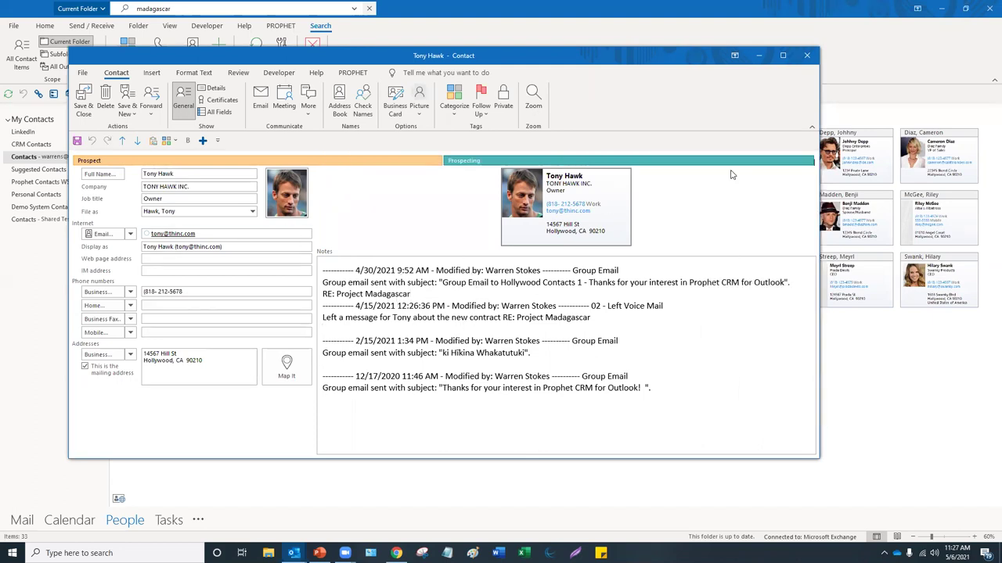
left_click(83, 100)
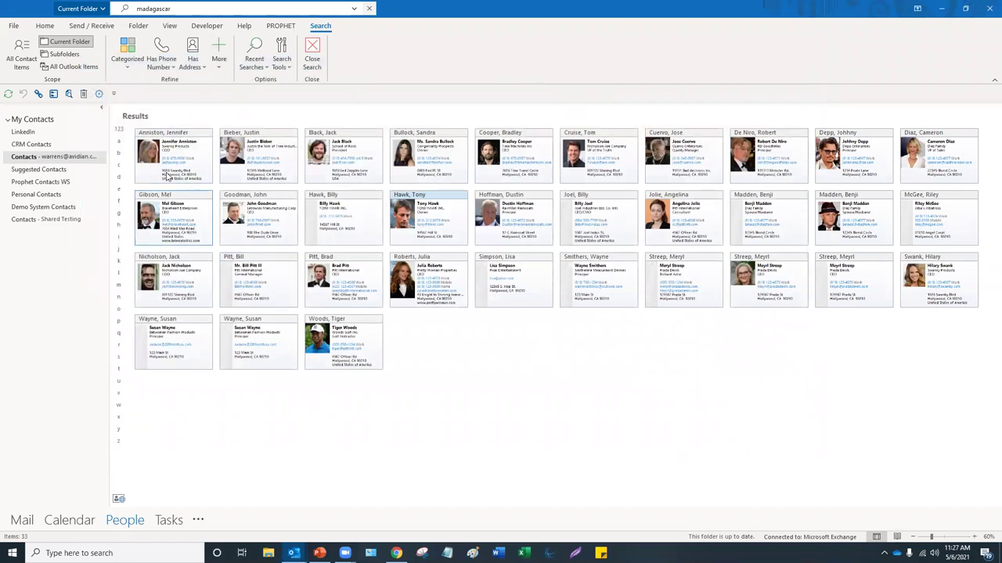
Show the contact results in the List view, then switch to Mail.
left_click(172, 28)
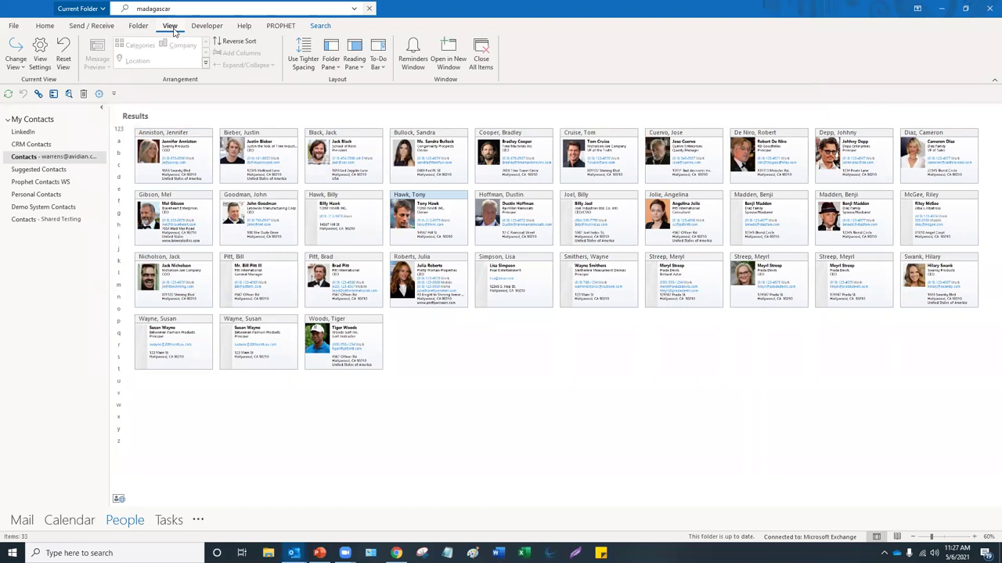
left_click(46, 27)
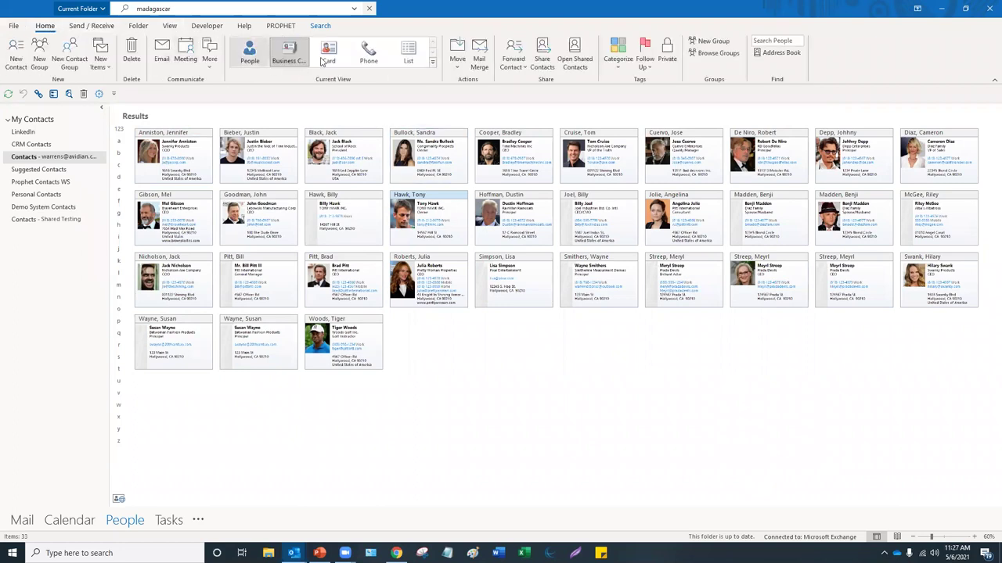
left_click(418, 58)
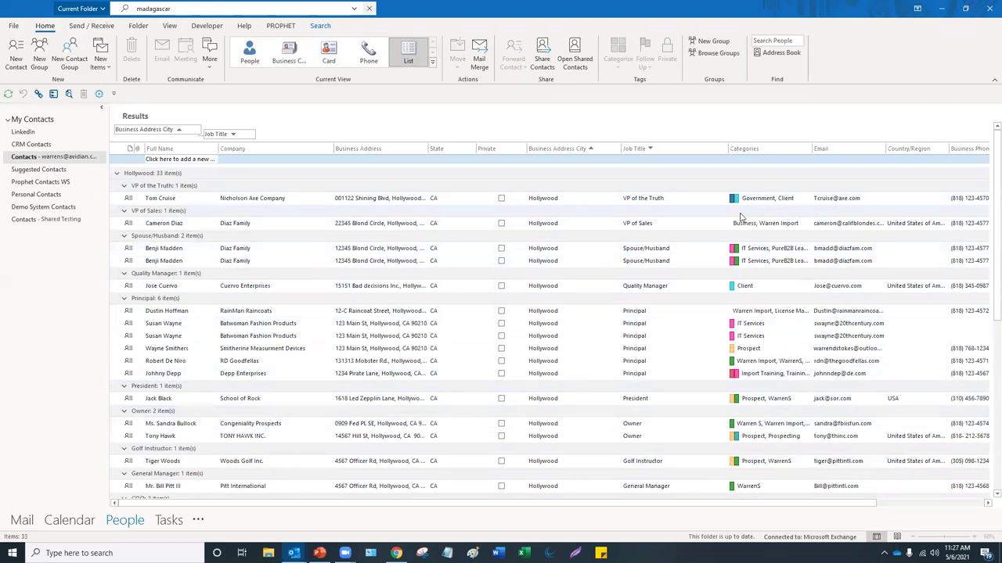
left_click(26, 523)
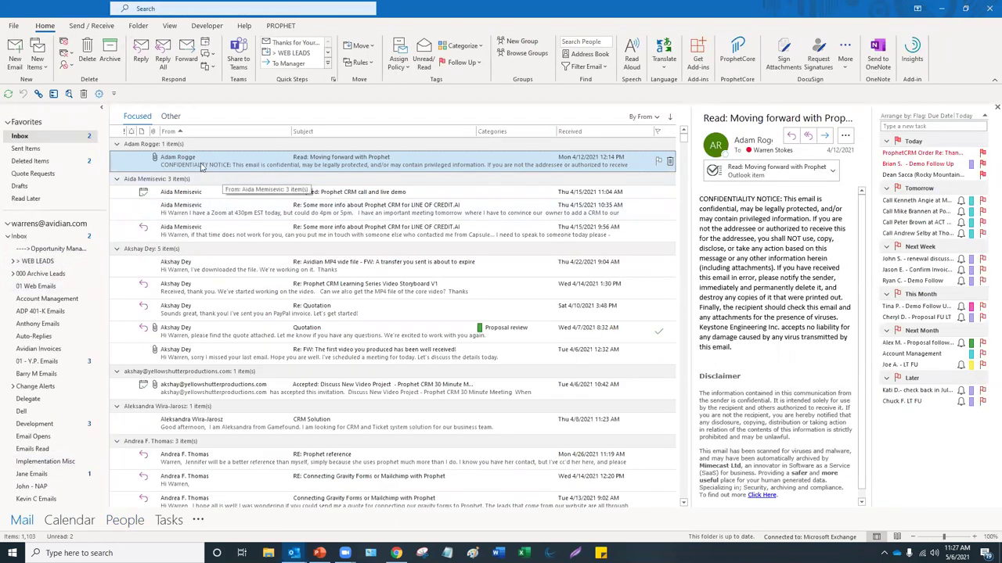
In the Other inbox, search the mailbox for the contact's first name.
left_click(171, 117)
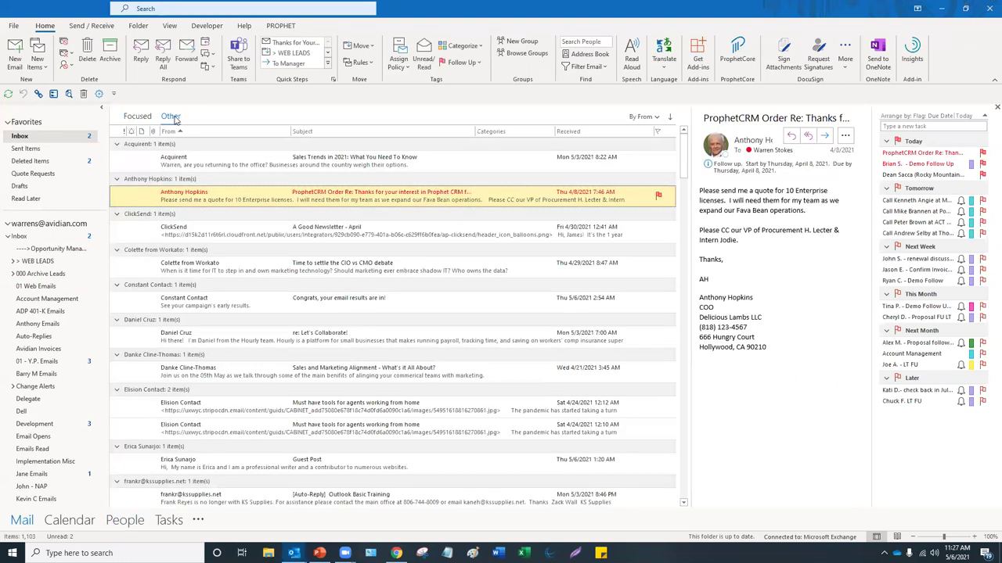
left_click(149, 11)
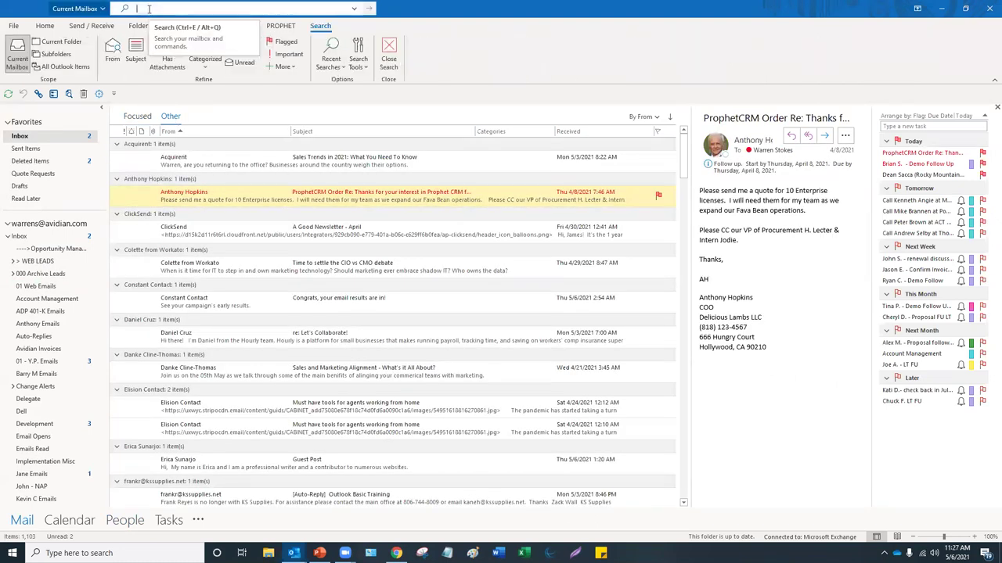
type("anthony")
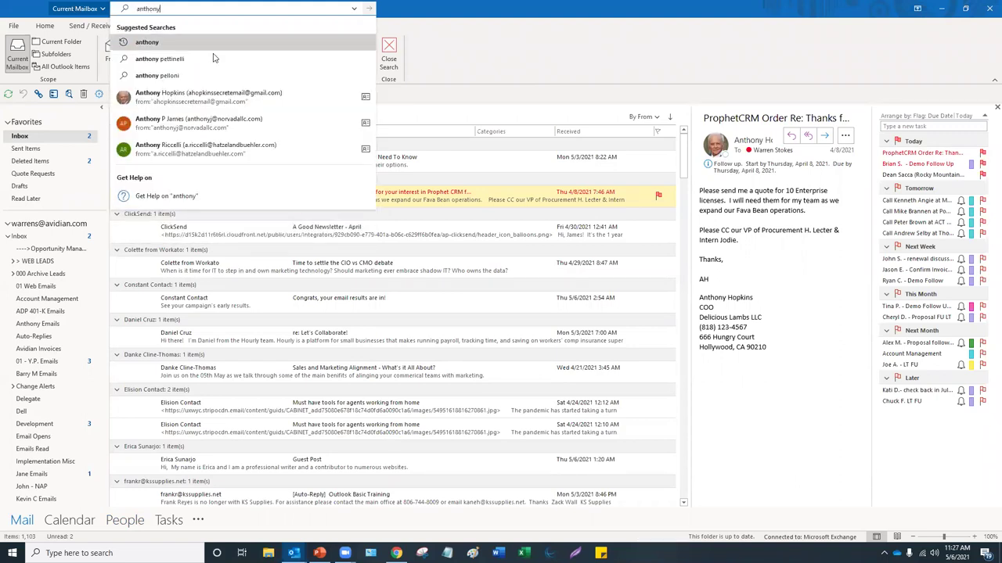
key("Return")
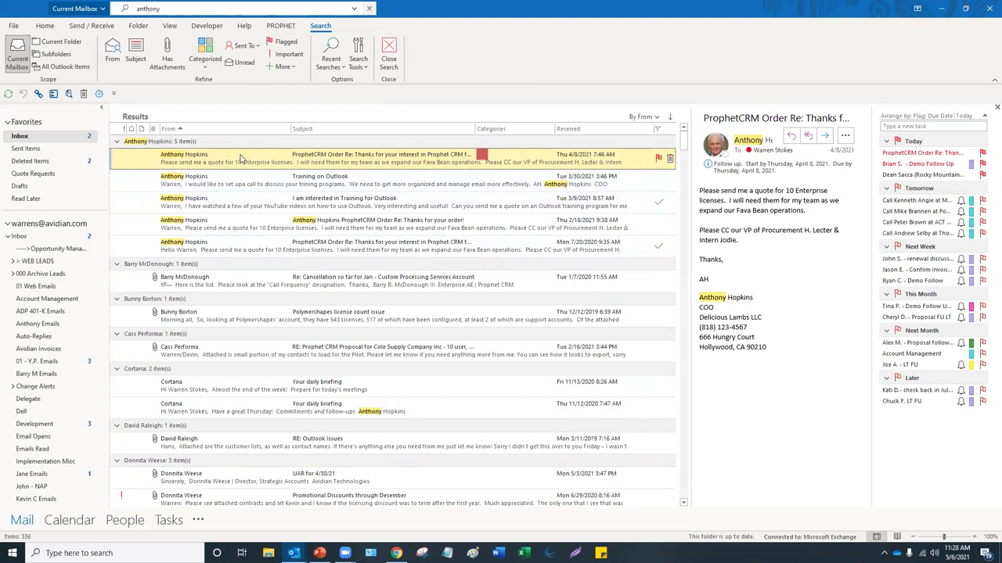
Add the contact's surname to the query and rerun the search, returning 37 messages.
left_click(166, 9)
type("ho")
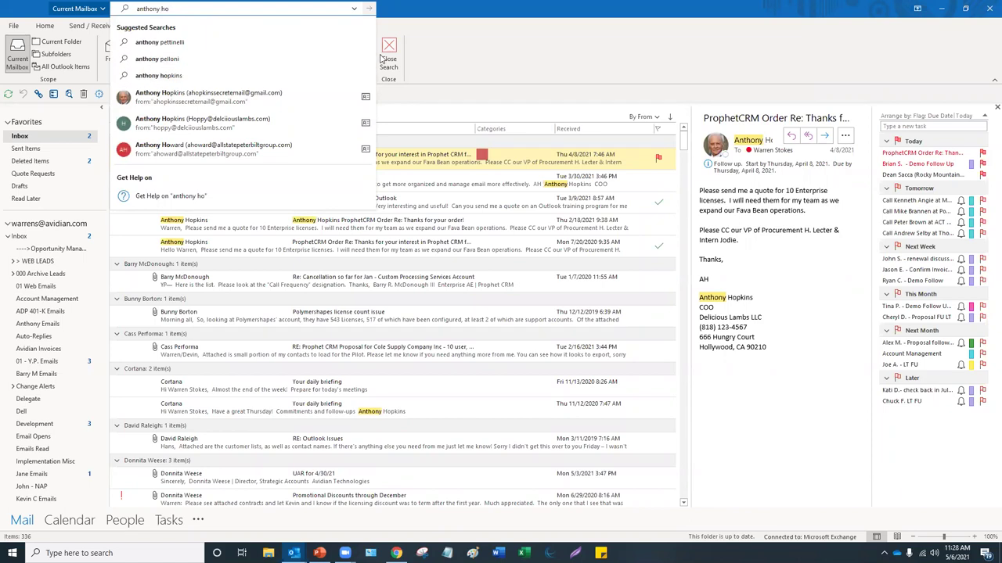
type("pkins")
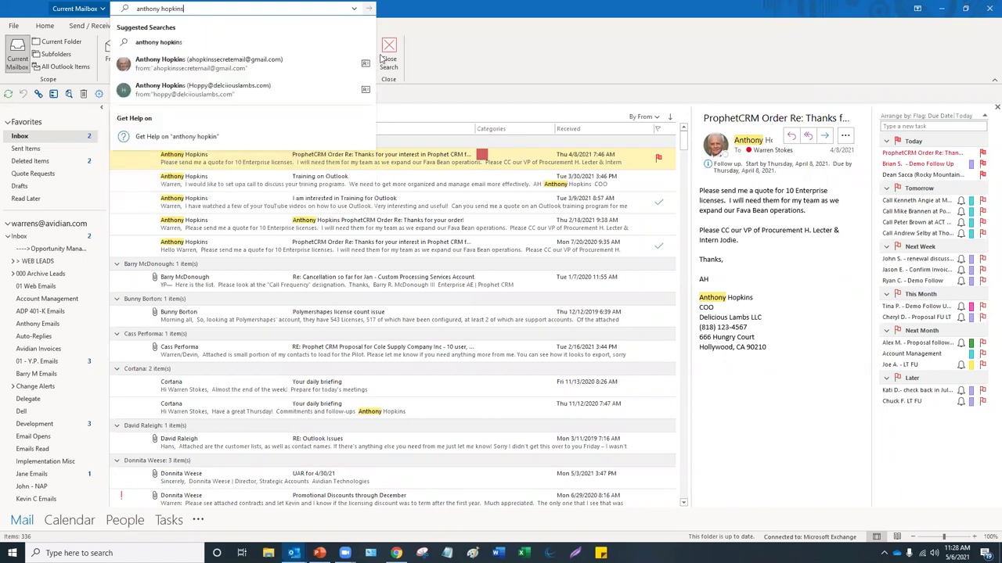
key("Return")
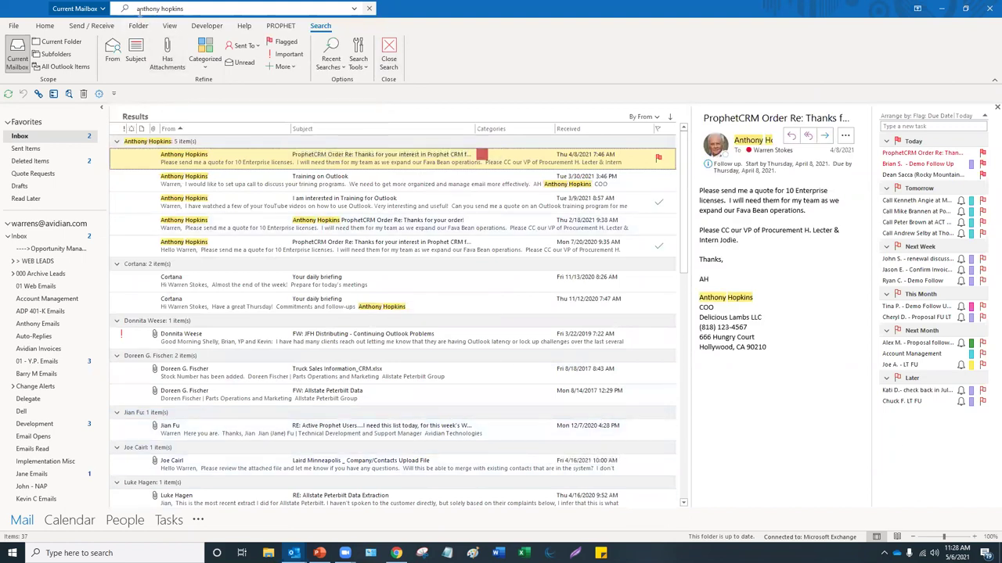
Wrap the full name in quotation marks to search the exact phrase, leaving 22 results.
left_click(137, 8)
type("\"")
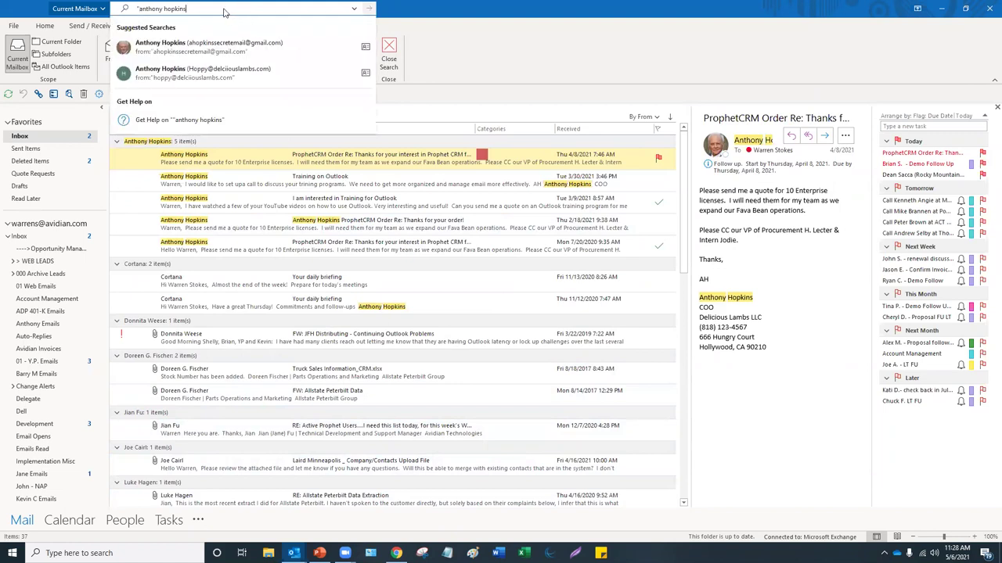
key("End")
key("Return")
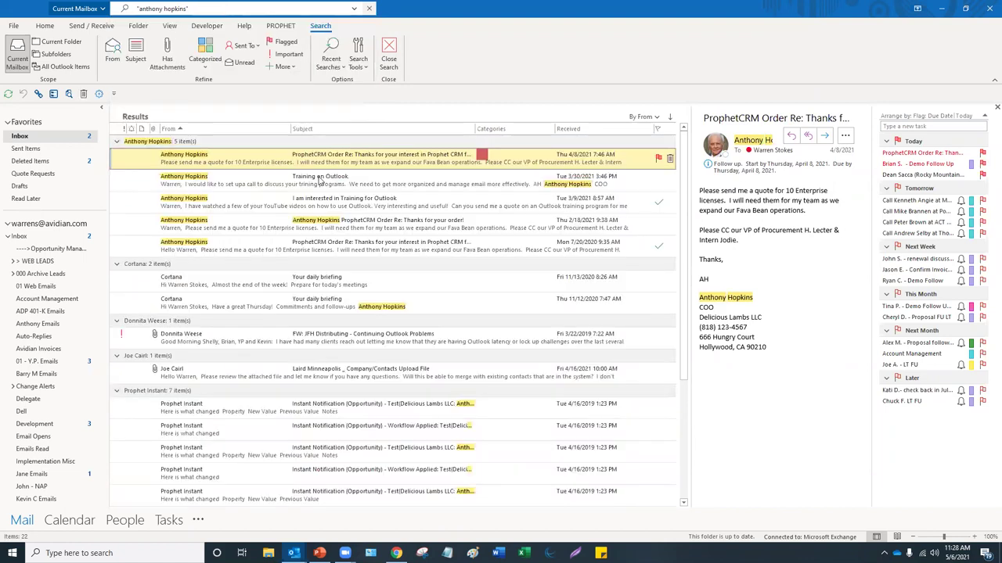
Preview the Tue 2/18, Instant Notification, daily briefing and 7/20/2020 result messages.
left_click(340, 230)
mouse_move(762, 348)
left_mouse_down()
mouse_move(705, 354)
mouse_move(699, 344)
left_mouse_up()
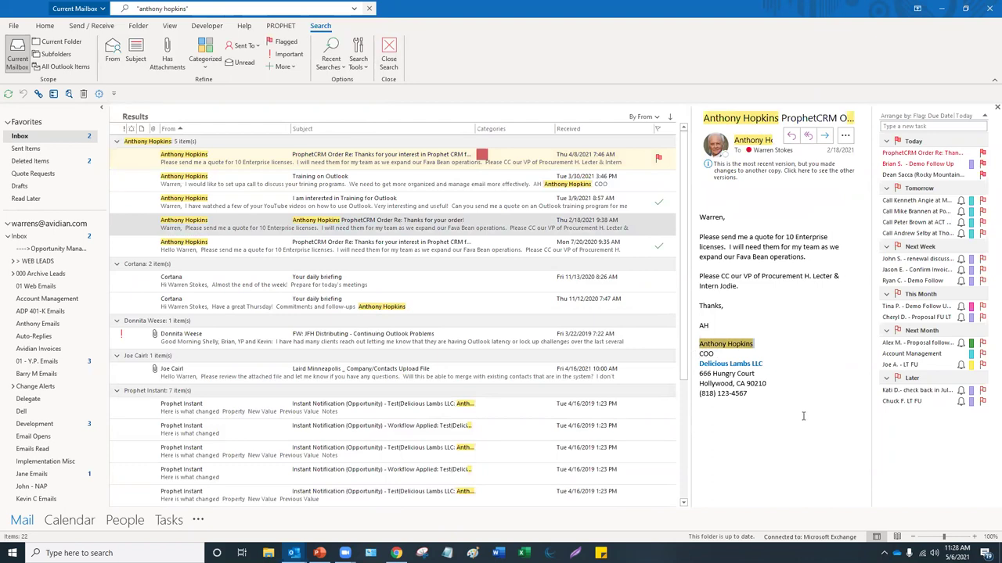
left_click(438, 408)
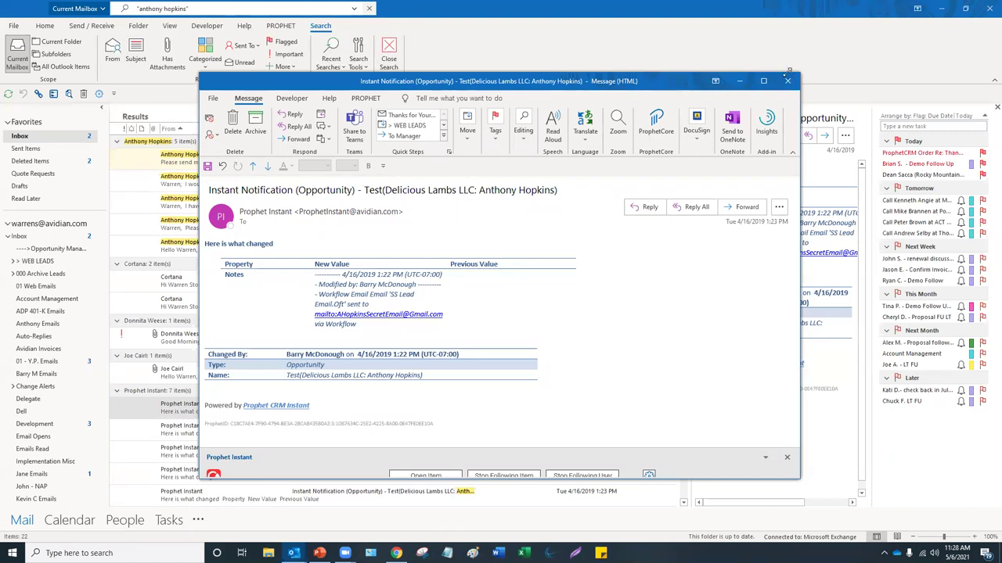
left_click(788, 80)
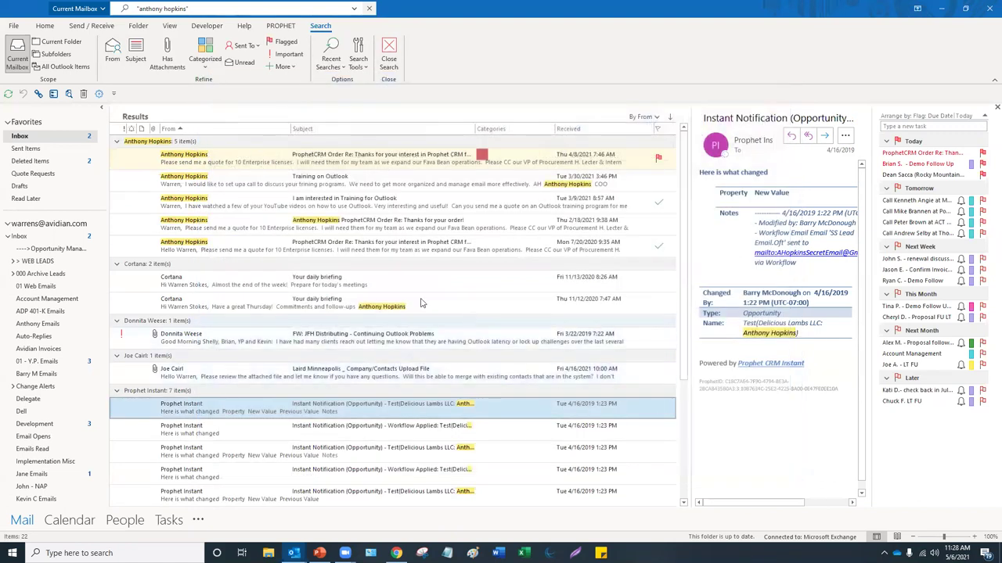
left_click(407, 309)
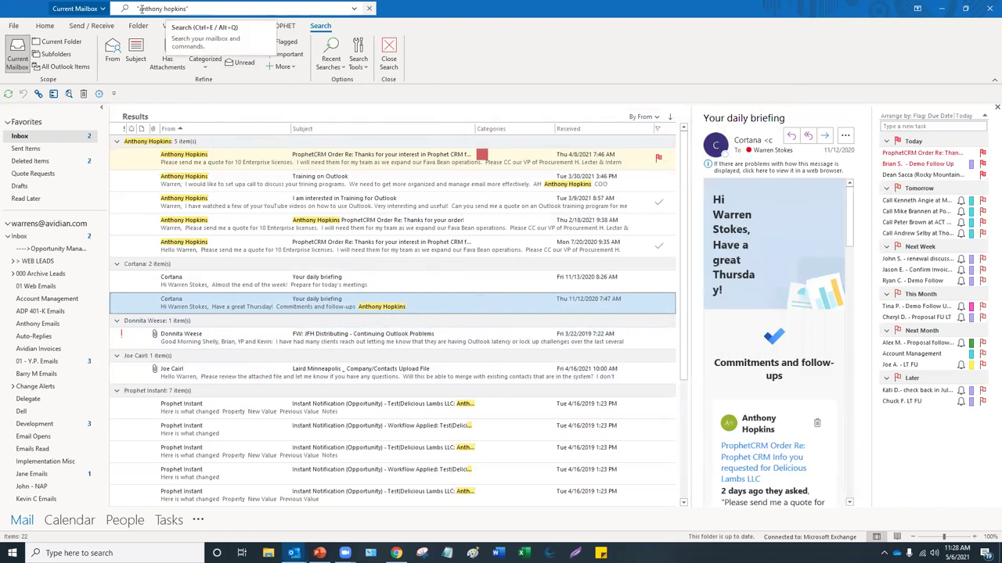
left_click_drag(199, 7, 132, 9)
left_click(251, 247)
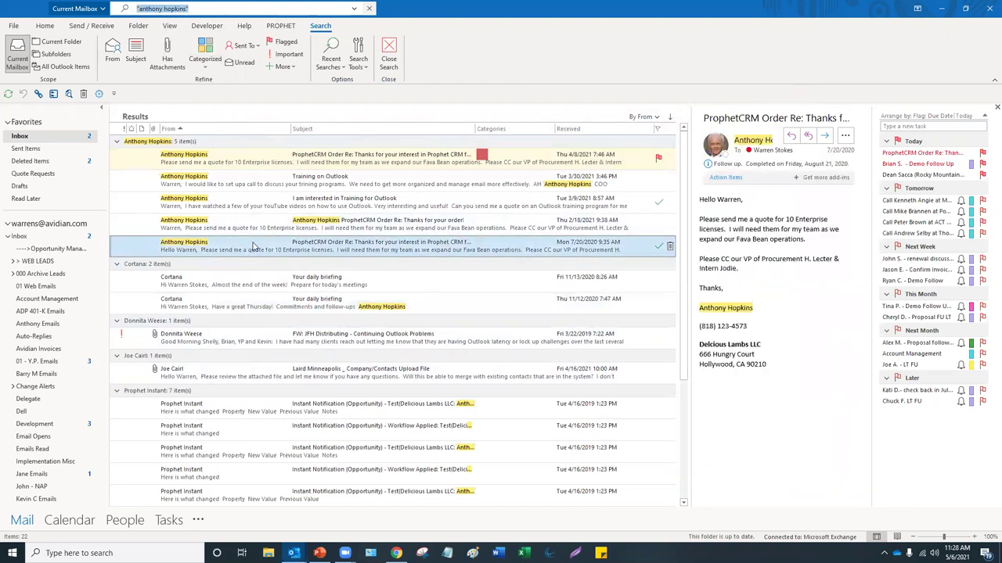
left_click(195, 8)
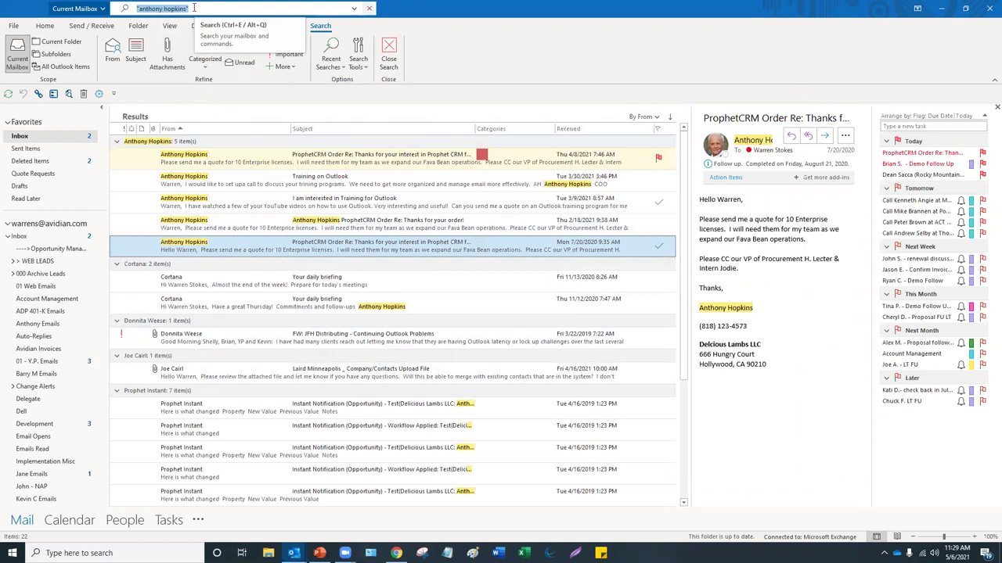
left_click(195, 8)
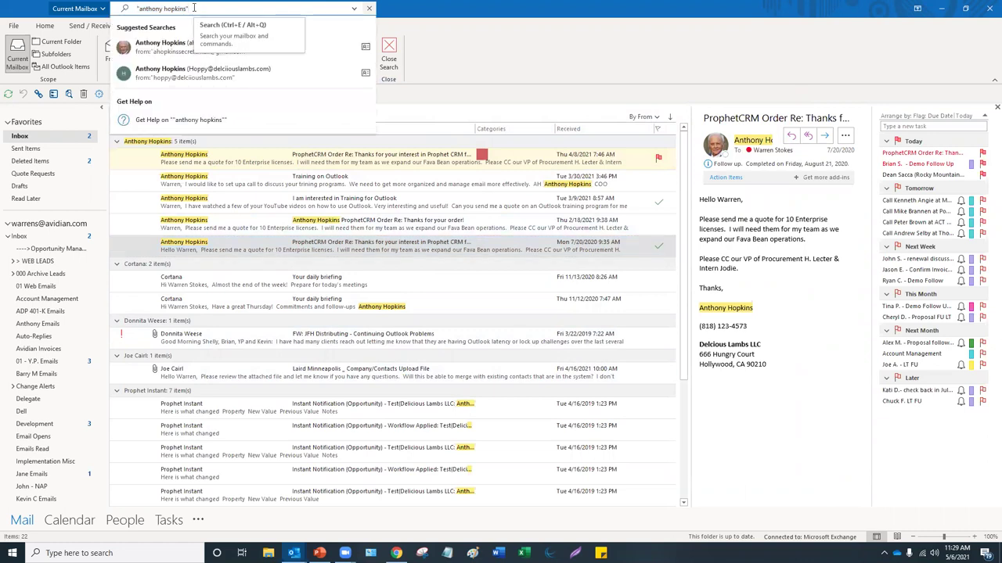
key("Home")
key("Delete")
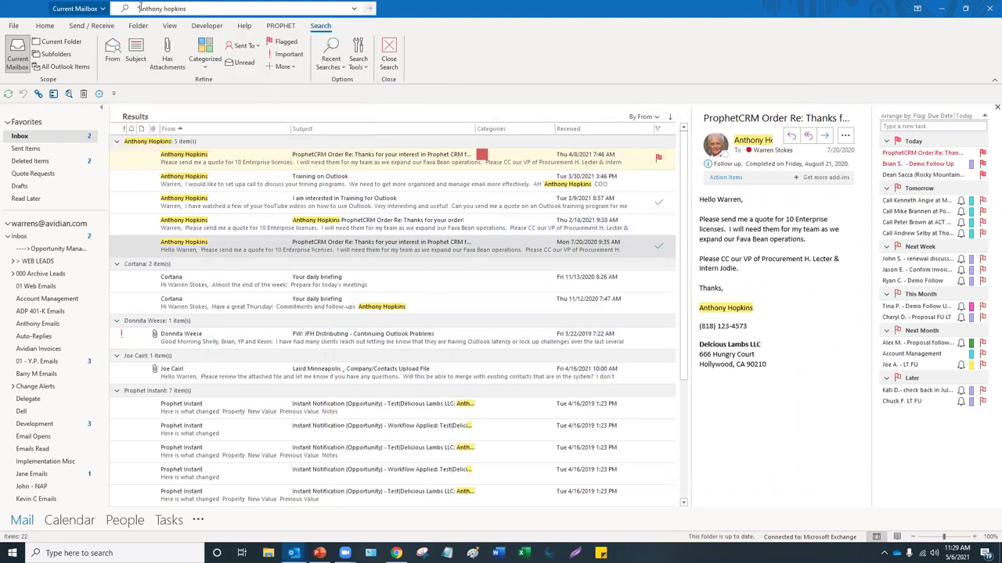
left_click(195, 8)
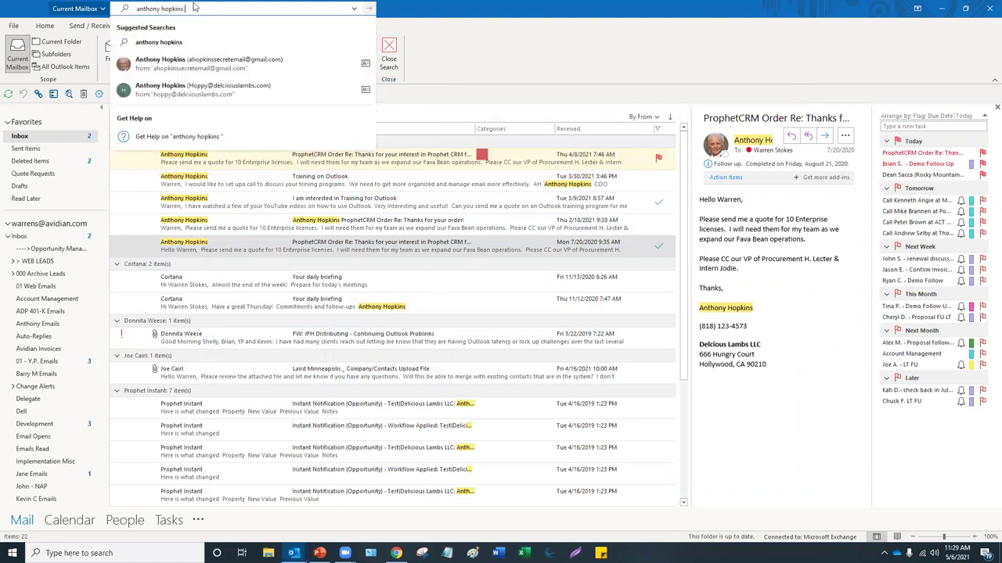
type("AND")
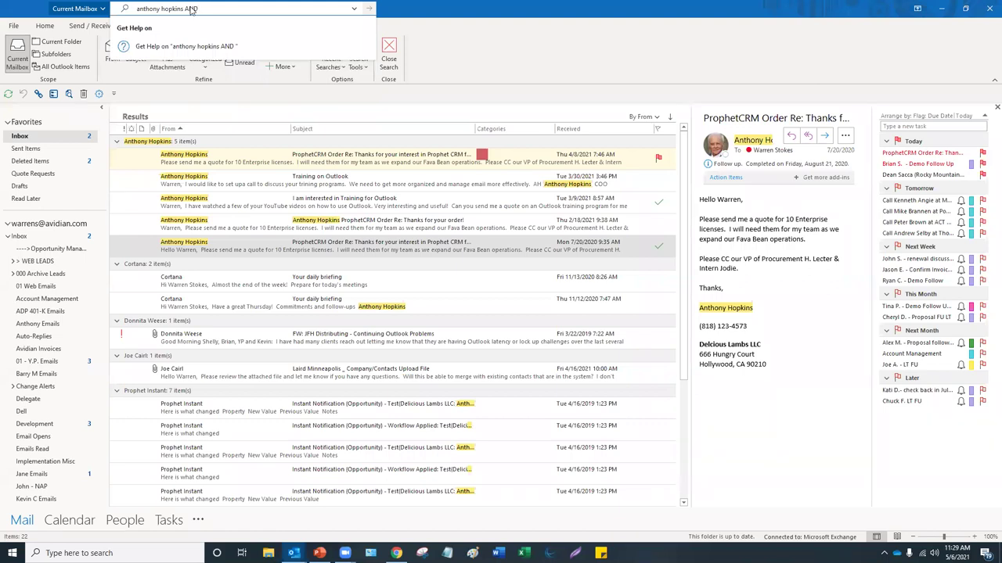
type(" enterp")
key("Return")
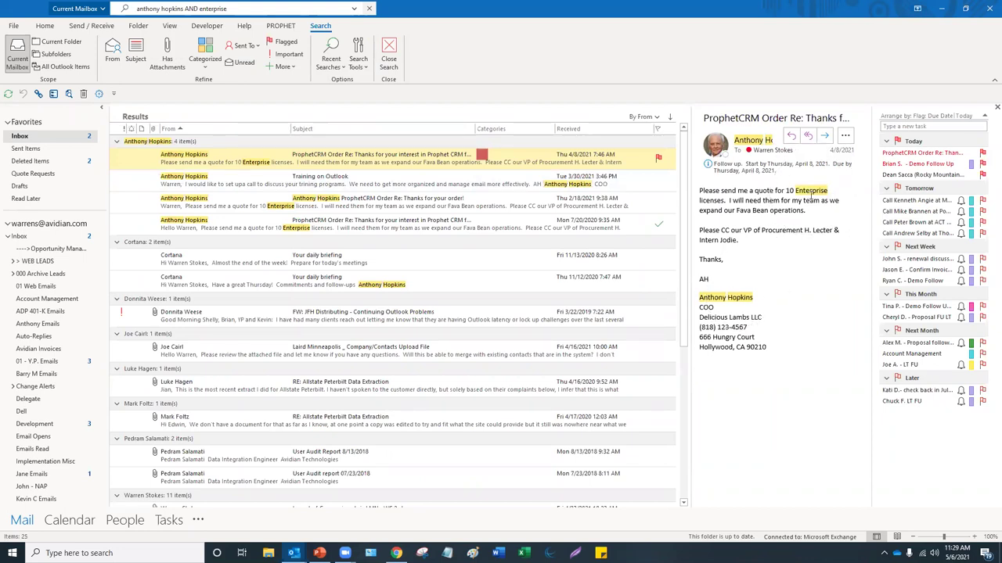
double_click(812, 194)
left_click(189, 7)
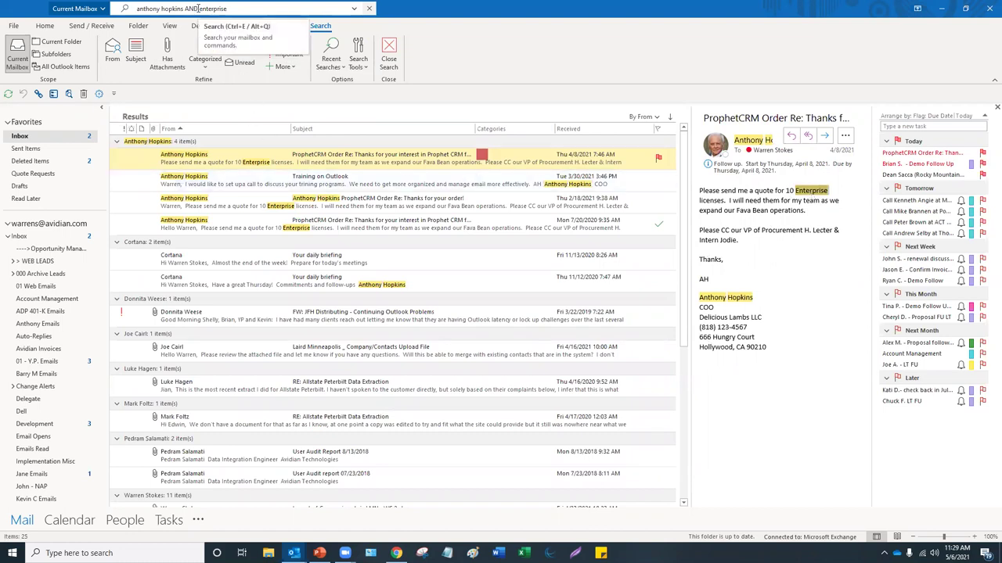
left_click_drag(230, 9, 130, 10)
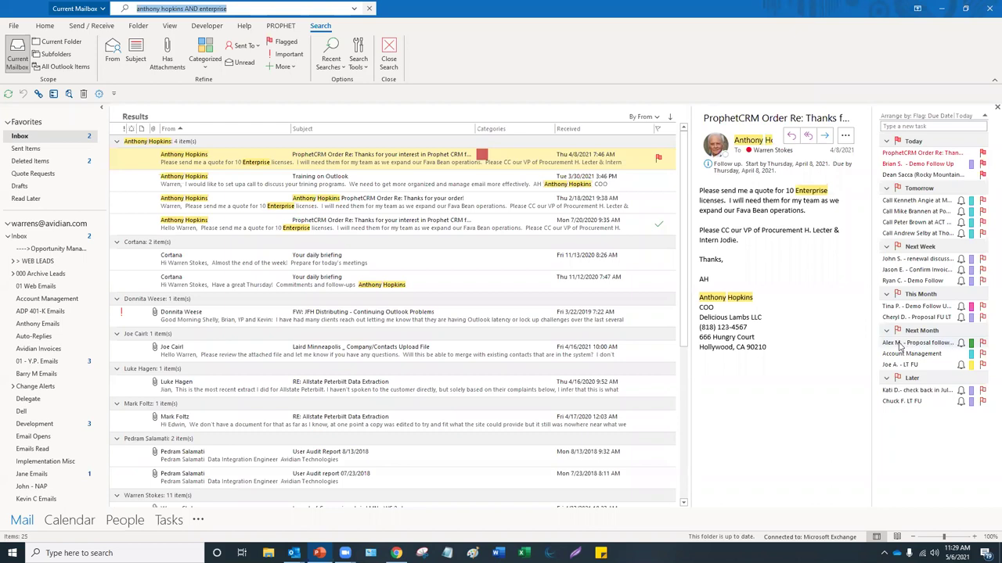
Switch to Calendar and back to Mail, showing the inbox's Other messages.
left_click(71, 522)
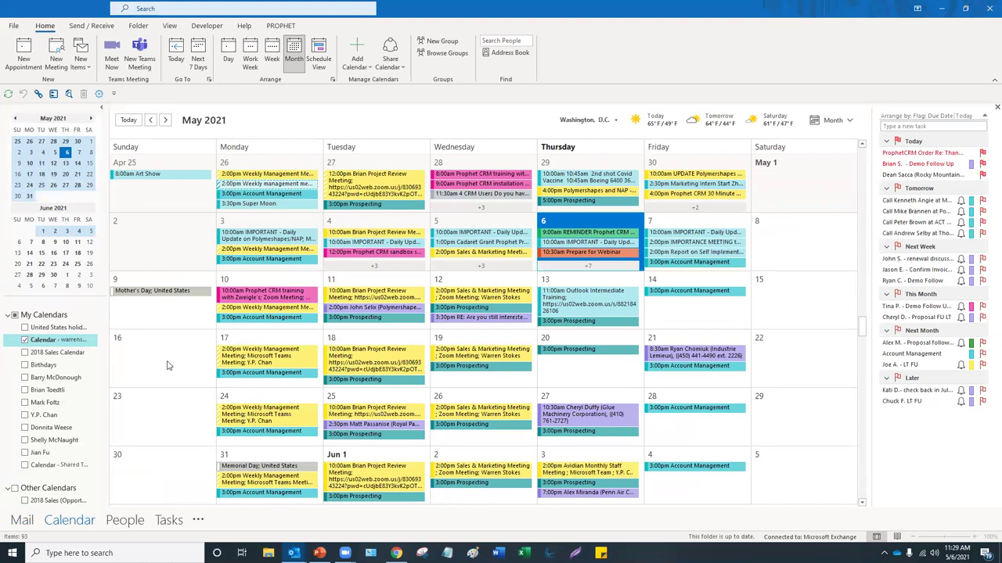
left_click(22, 520)
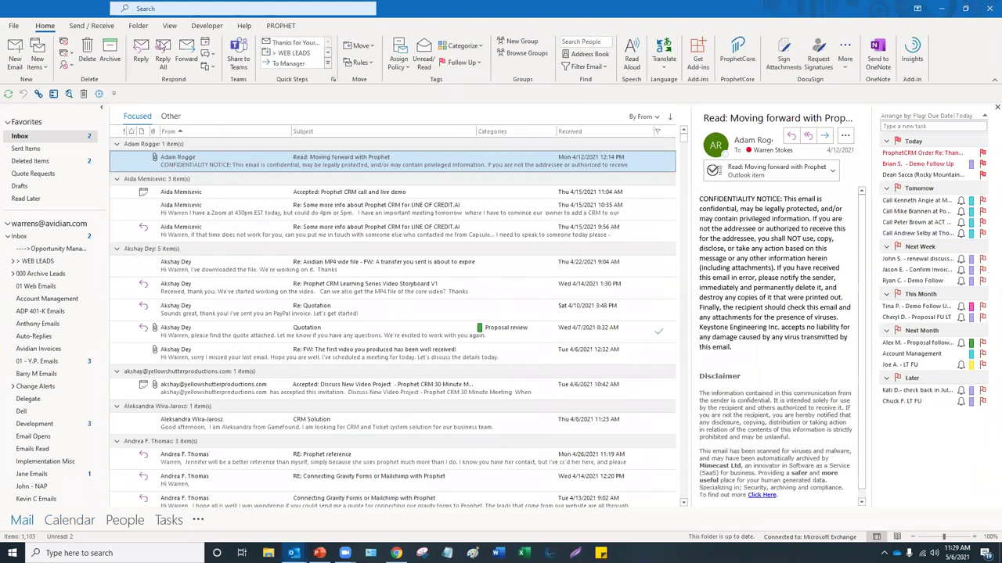
left_click(171, 116)
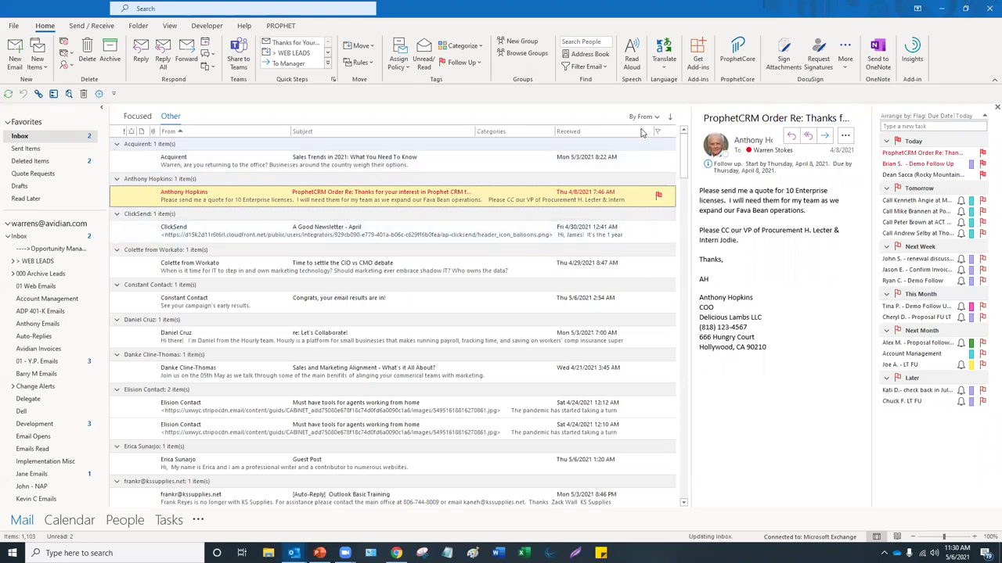
Set the To-Do Bar to Calendar instead of Tasks, and widen the reading pane and bar.
left_click(169, 26)
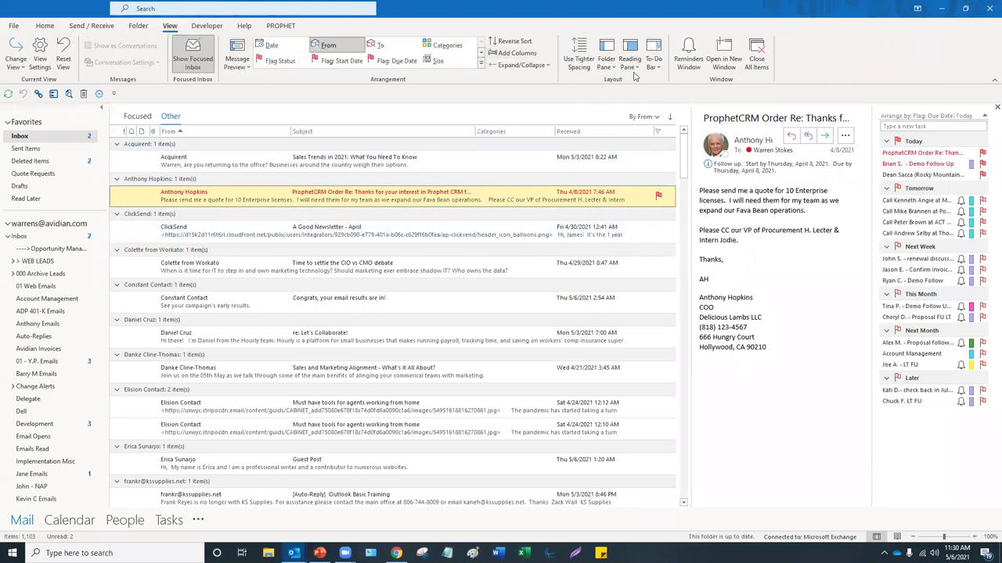
left_click(657, 66)
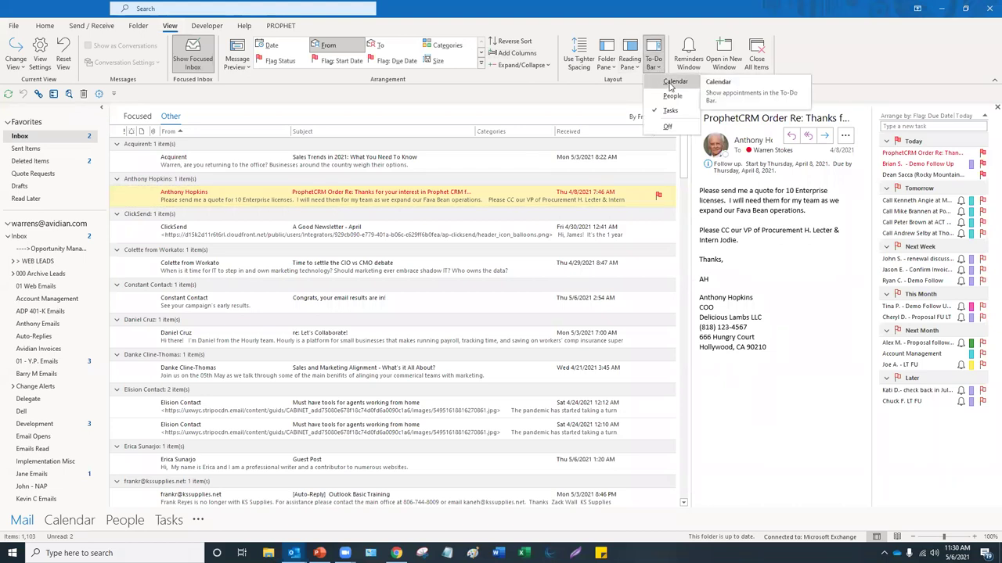
left_click(670, 84)
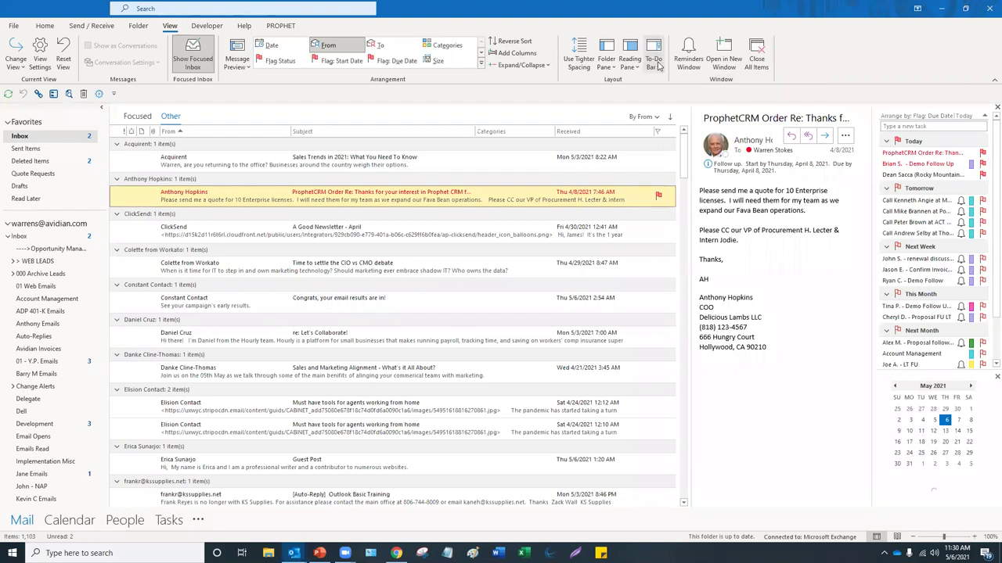
left_click(659, 68)
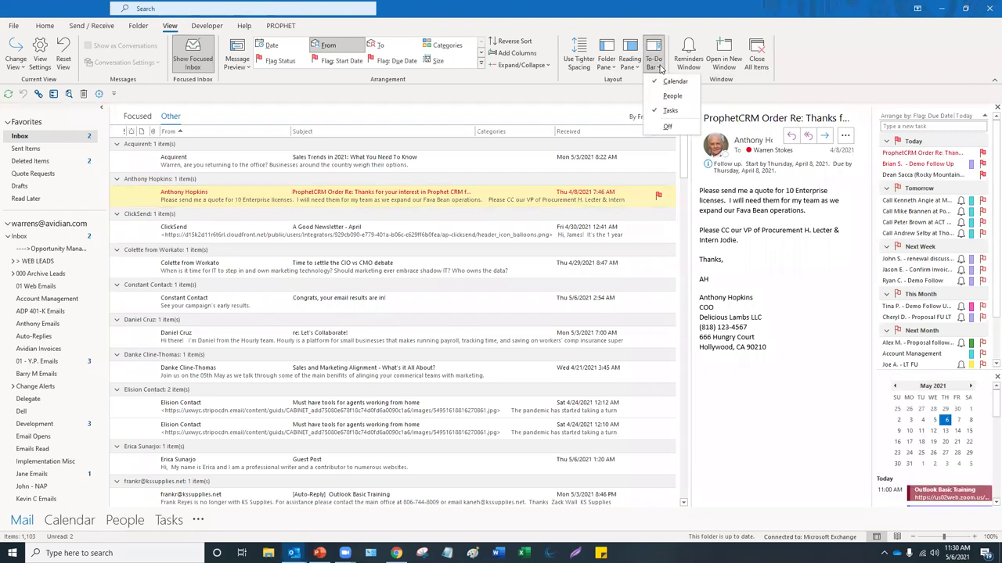
left_click(669, 111)
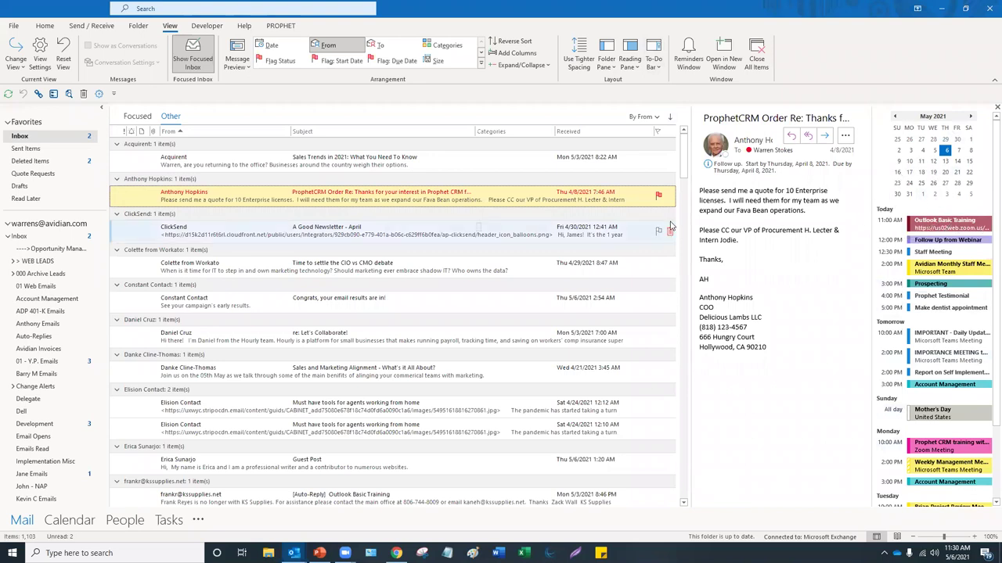
left_click_drag(688, 213, 589, 200)
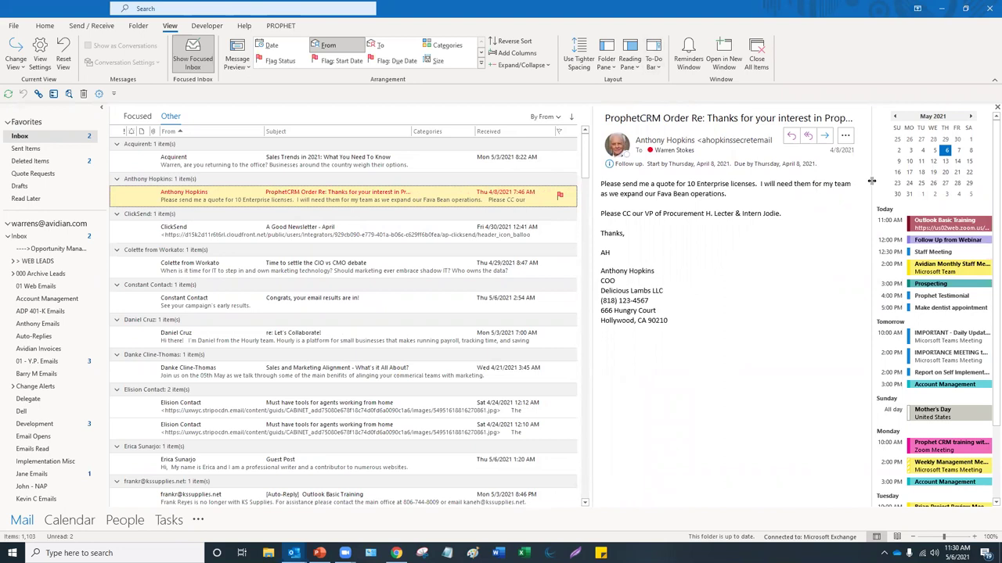
left_click_drag(871, 181, 755, 184)
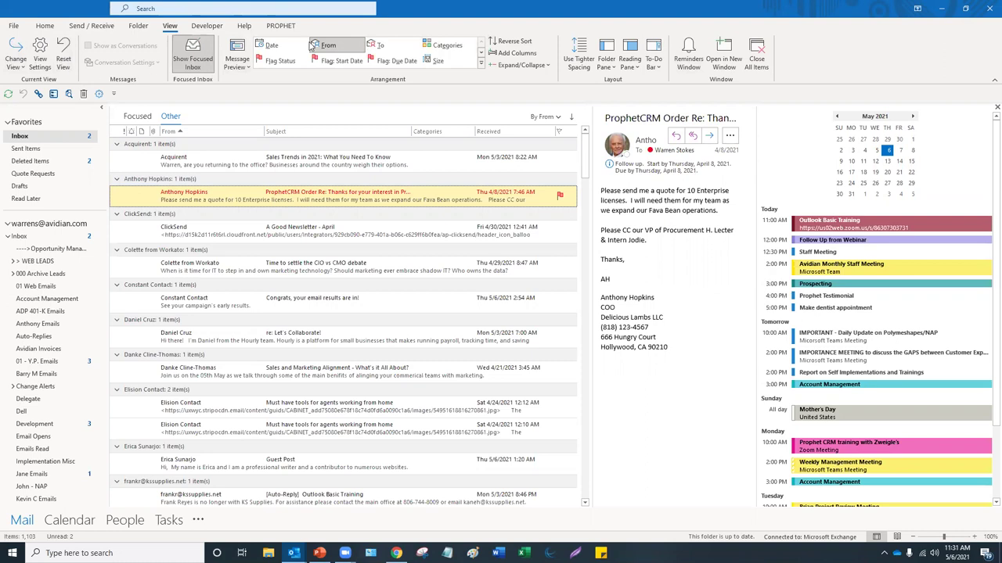
left_click(206, 12)
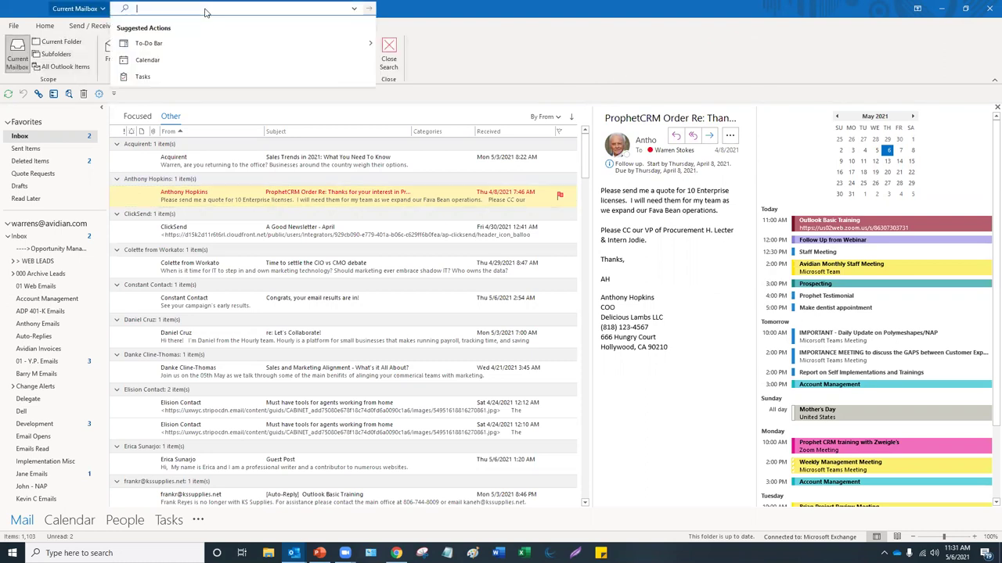
left_click(528, 66)
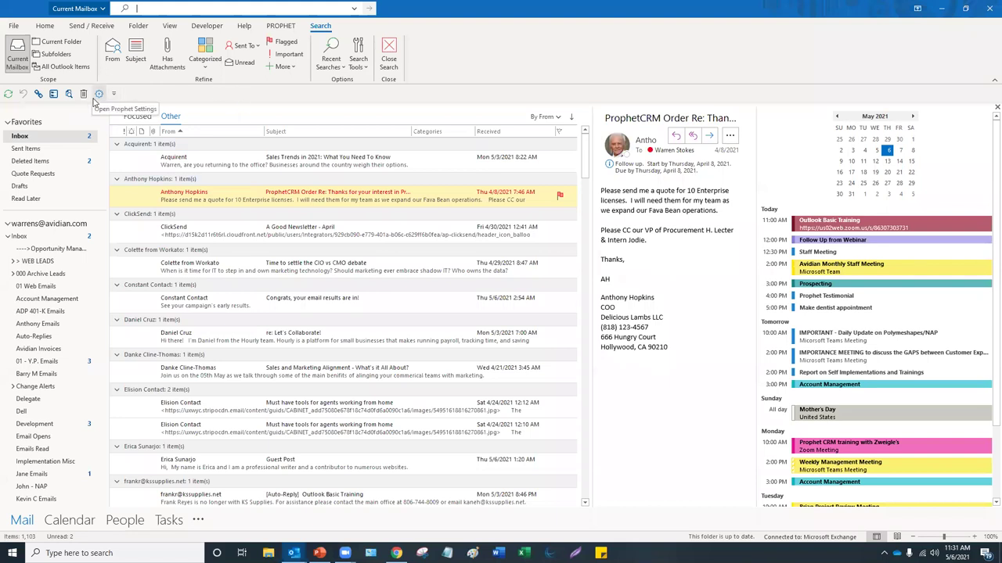
left_click(18, 59)
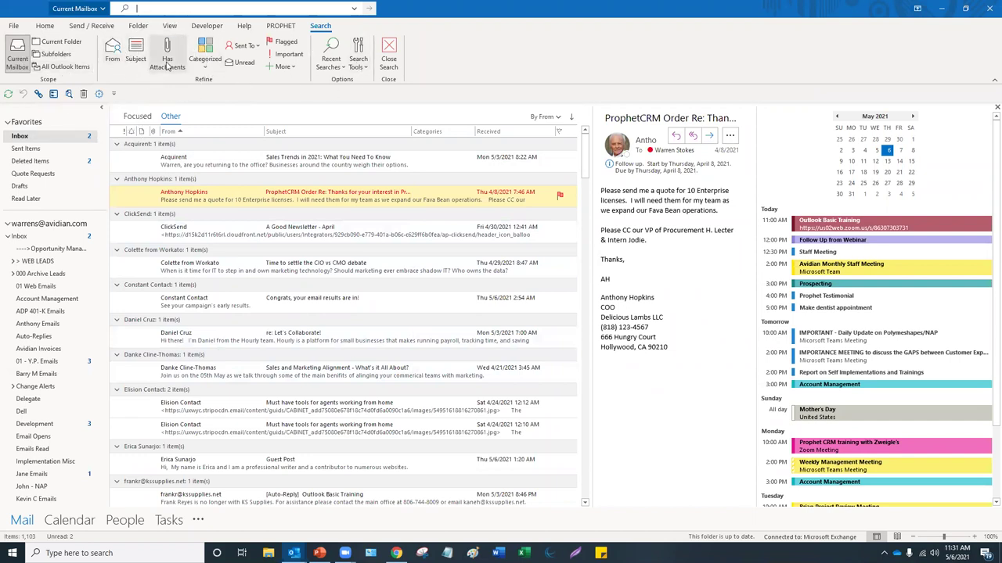
left_click(206, 69)
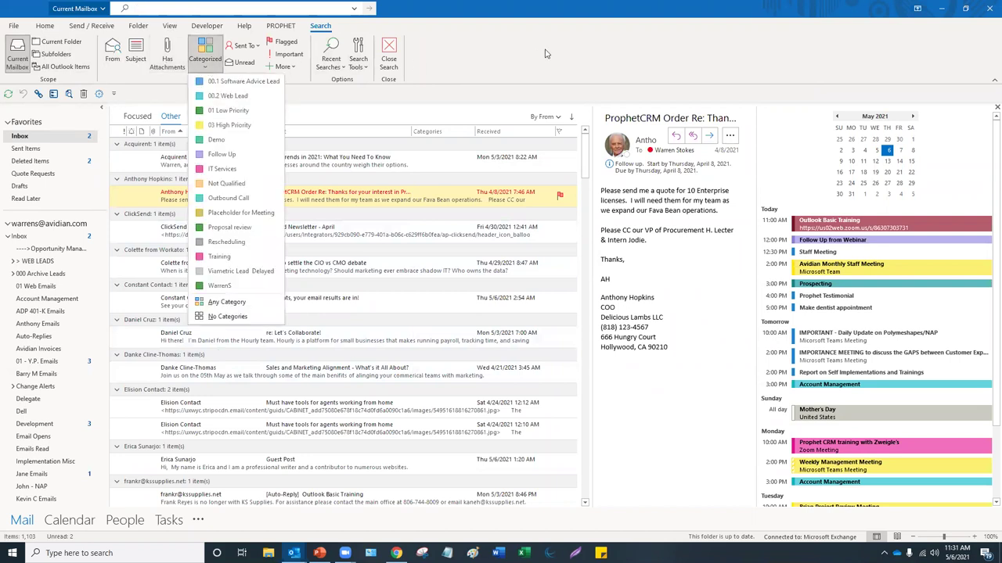
left_click(208, 69)
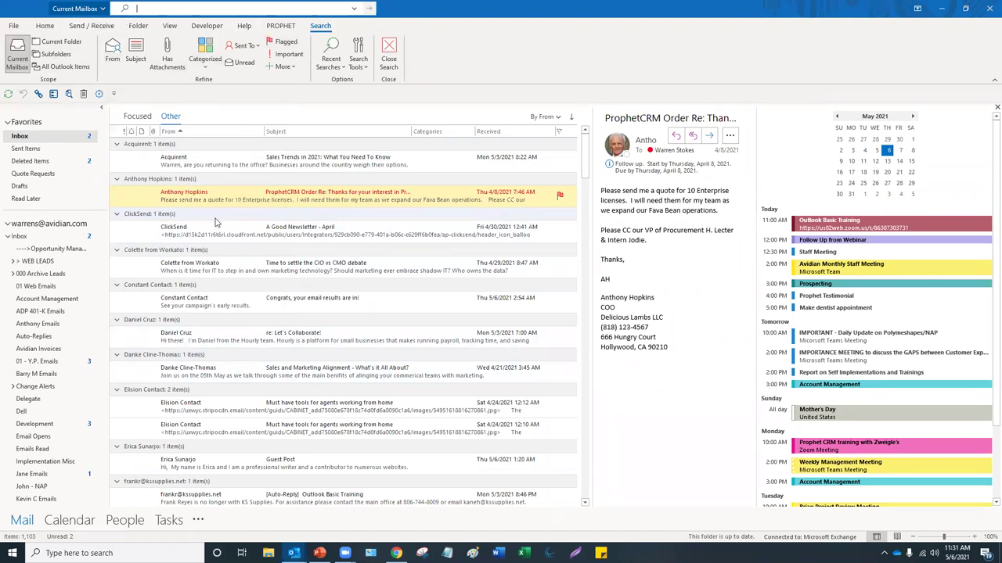
key("Escape")
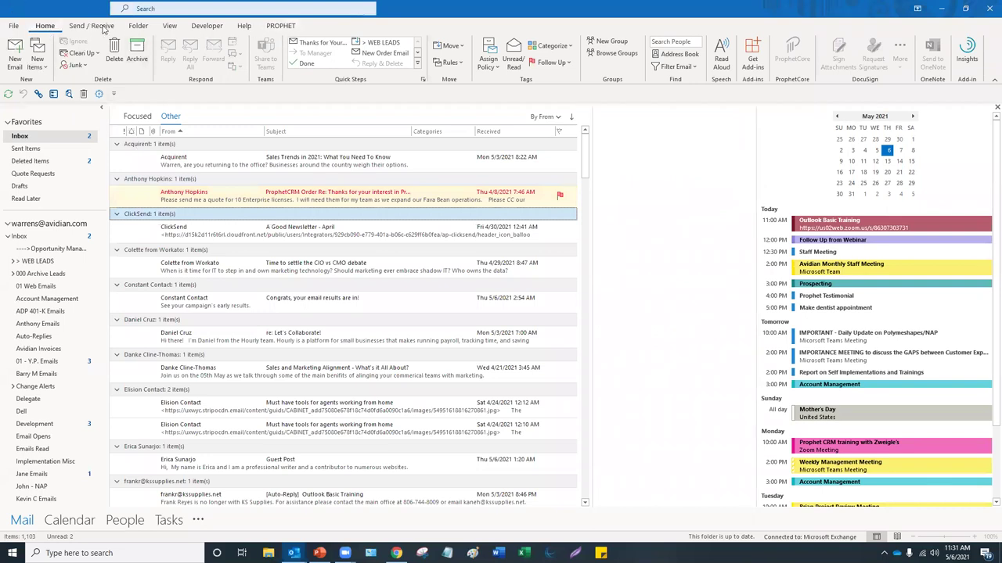
left_click(143, 12)
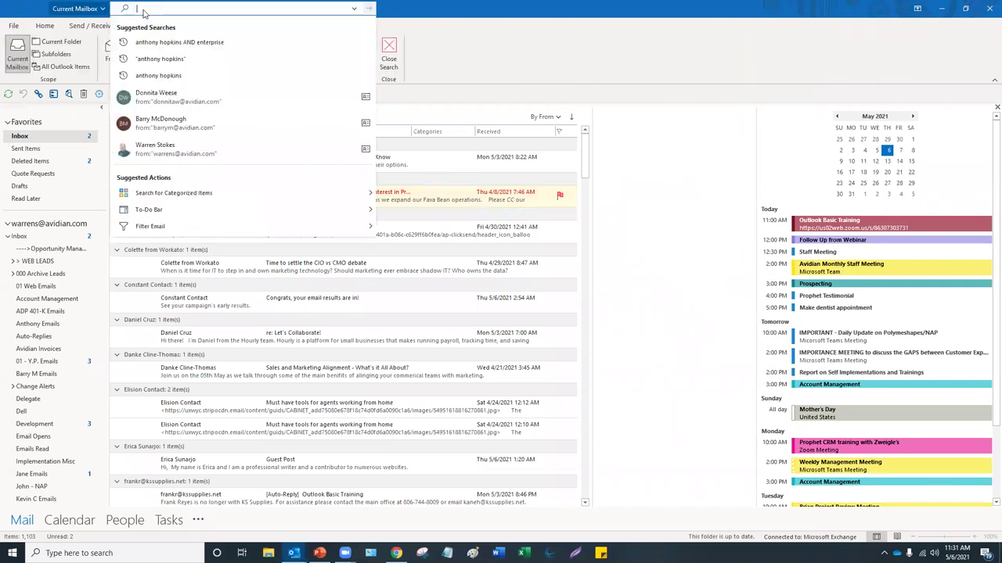
left_click(463, 55)
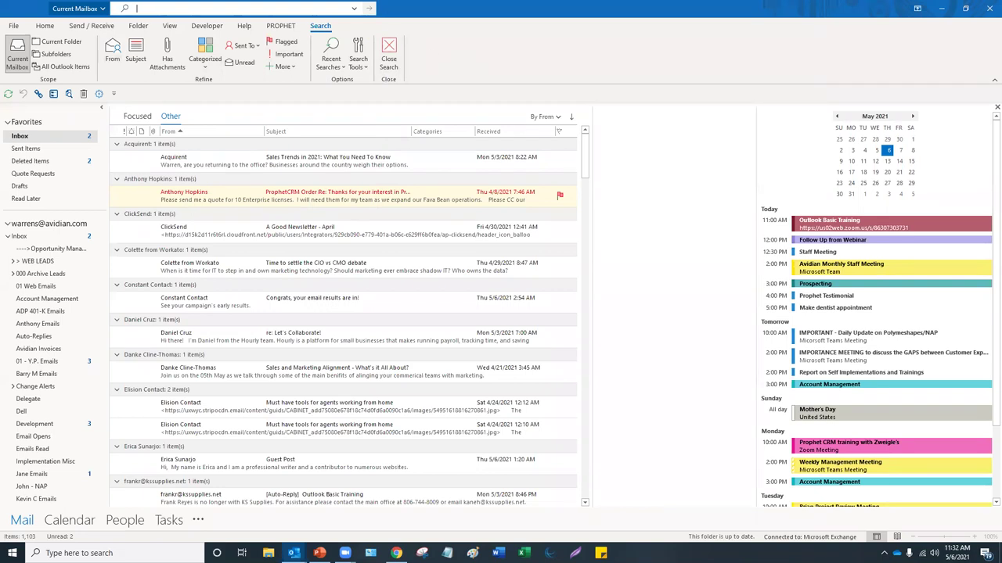
left_click(320, 554)
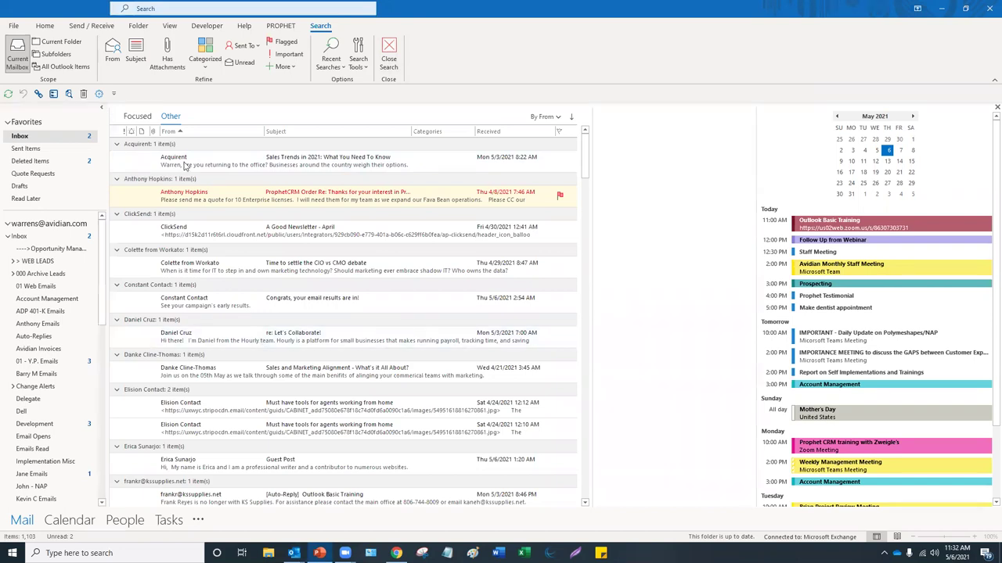
left_click(197, 199)
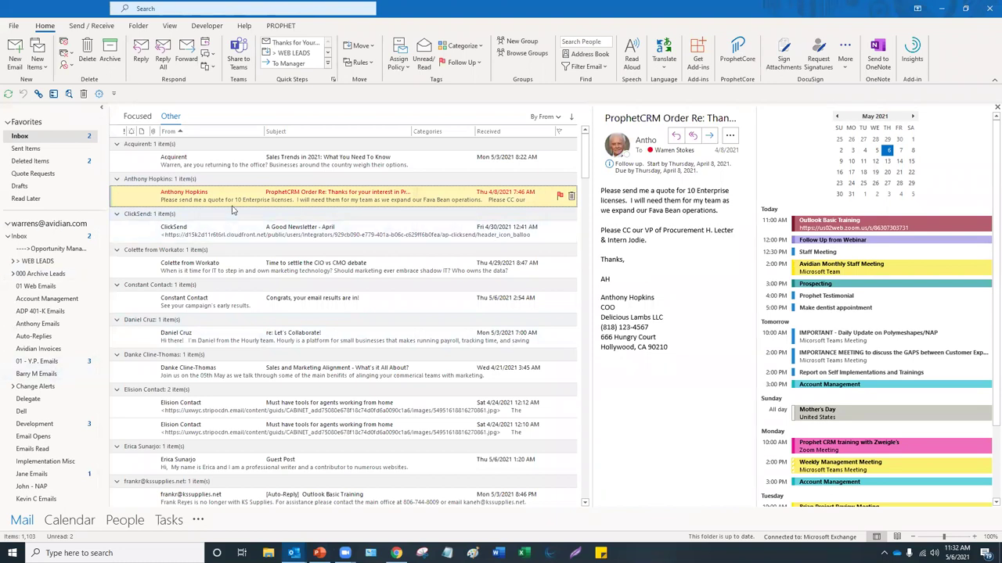
Address a new email to the contact suggested after typing a few letters, and add a first-name greeting line.
left_click(14, 55)
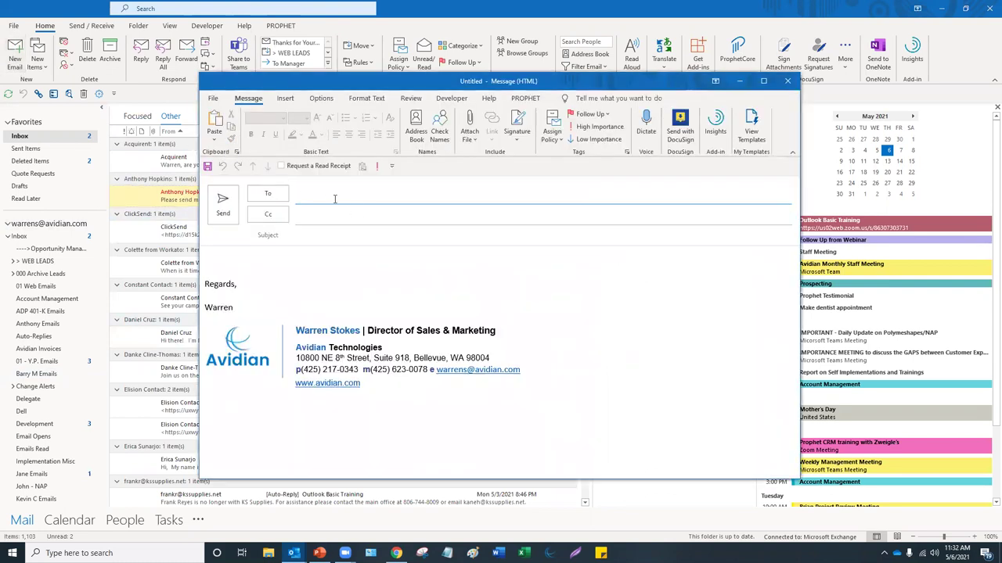
left_click(333, 197)
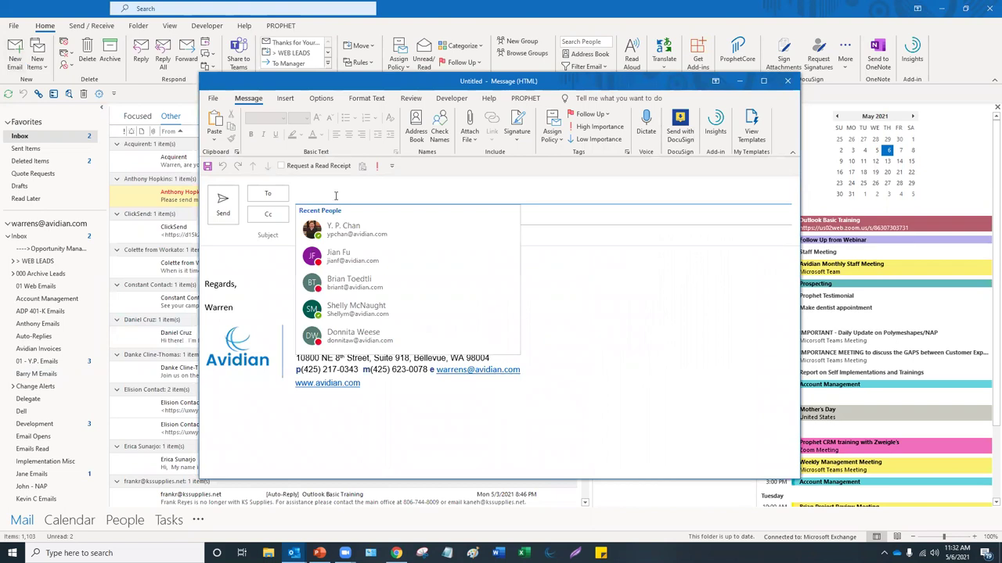
type("war")
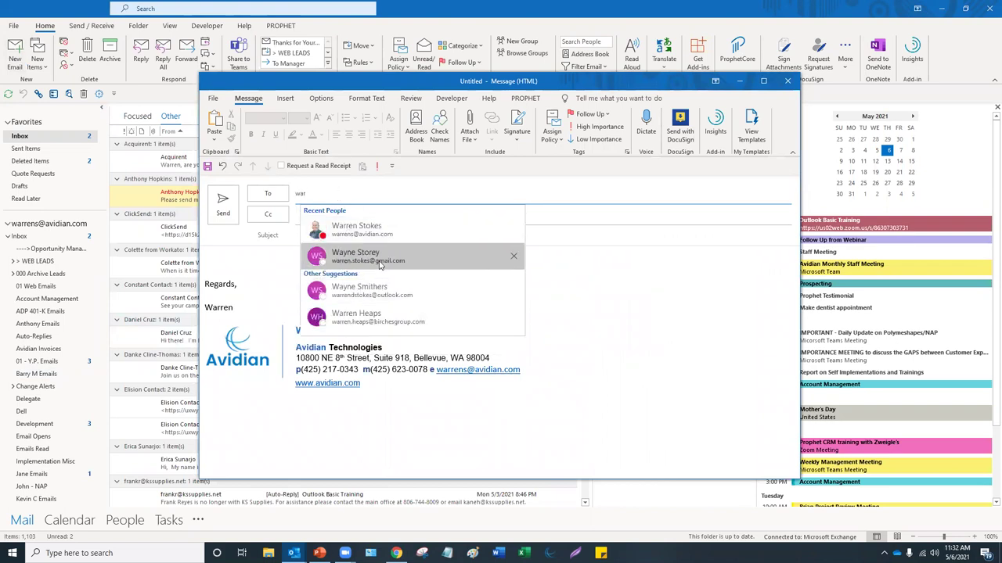
left_click(380, 265)
left_click(284, 264)
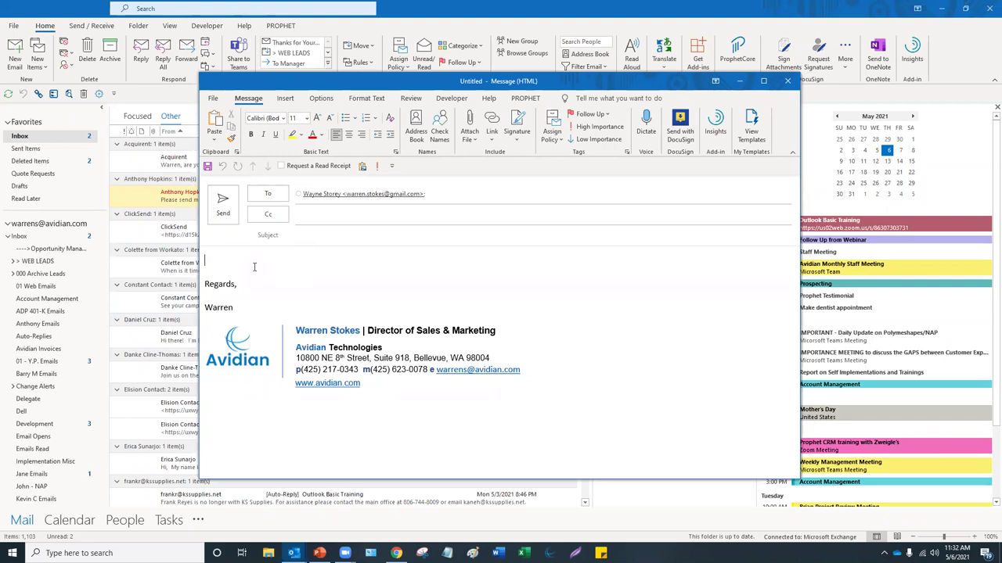
type("a")
key("BackSpace")
key("BackSpace")
key("BackSpace")
type("ne,")
key("Return")
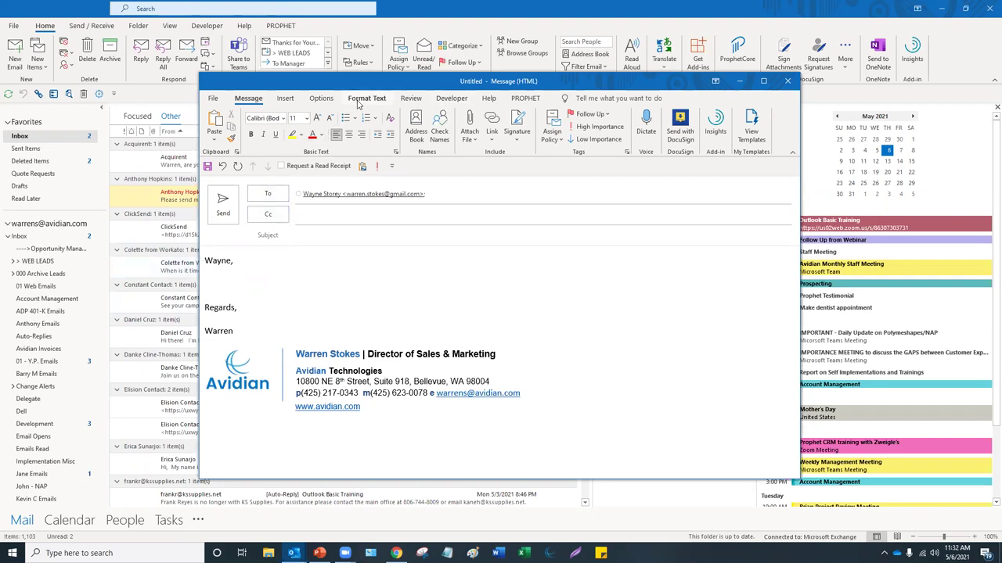
left_click(286, 98)
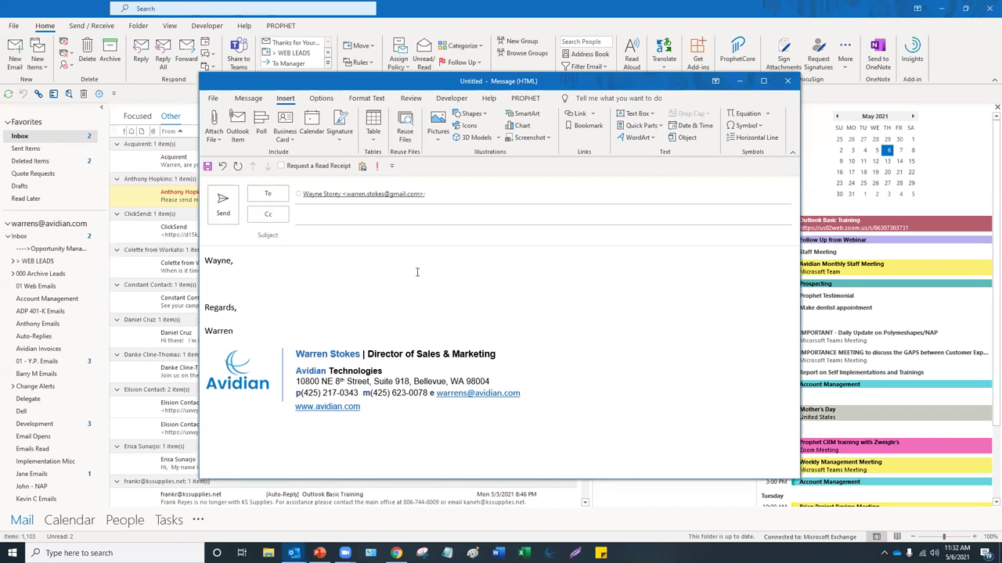
Insert the appt Quick Part into the body, then select and delete the inserted appointment text.
left_click(662, 126)
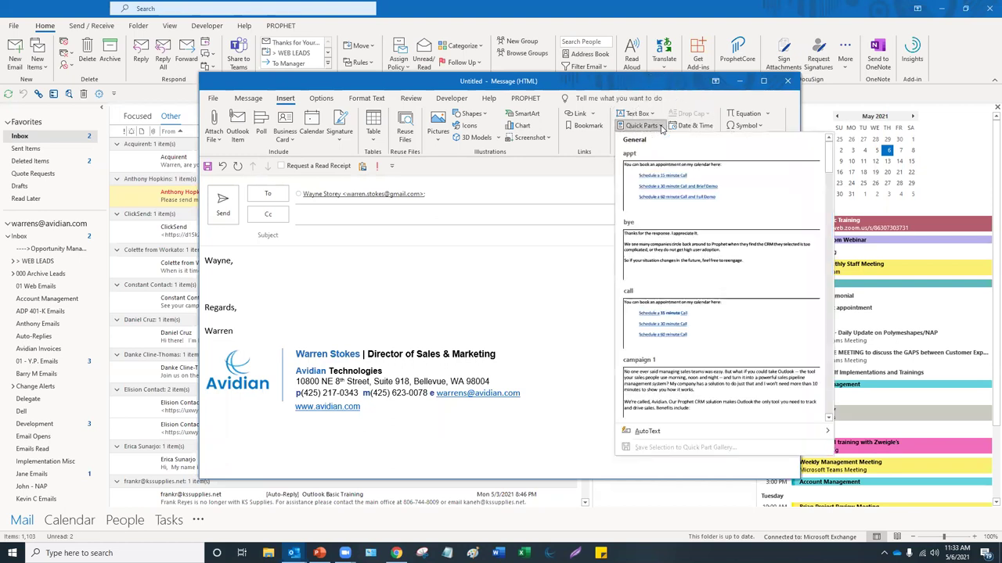
left_click(661, 181)
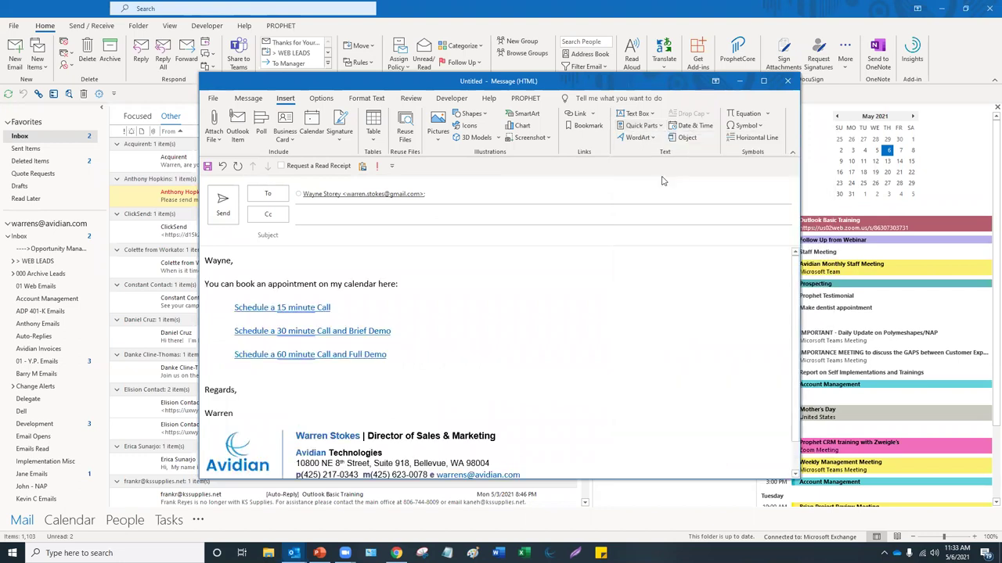
left_click(659, 127)
left_click(419, 332)
left_click_drag(419, 356, 176, 285)
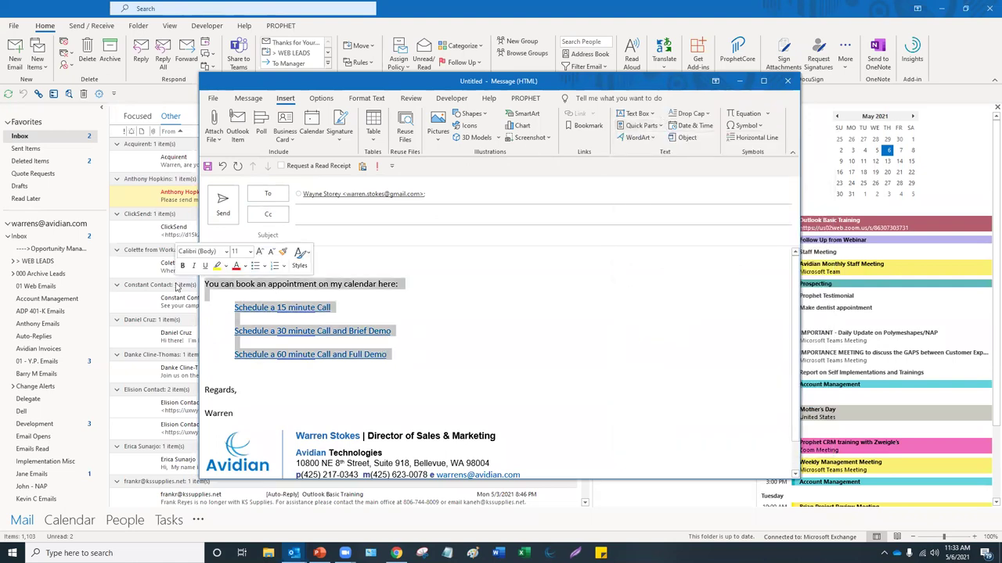
key("Delete")
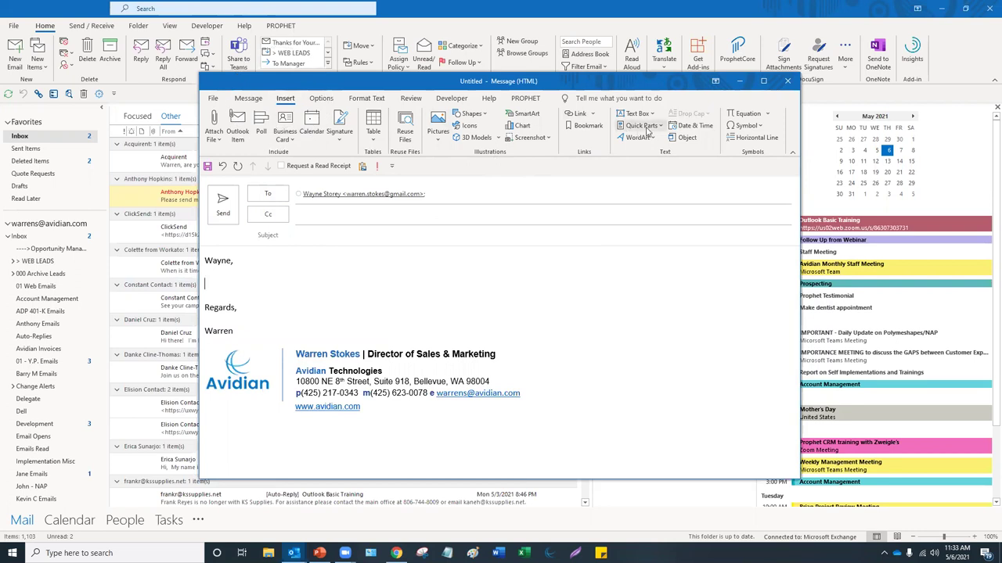
Insert the campaign 1 Quick Part into the body and close the message window.
left_click(660, 126)
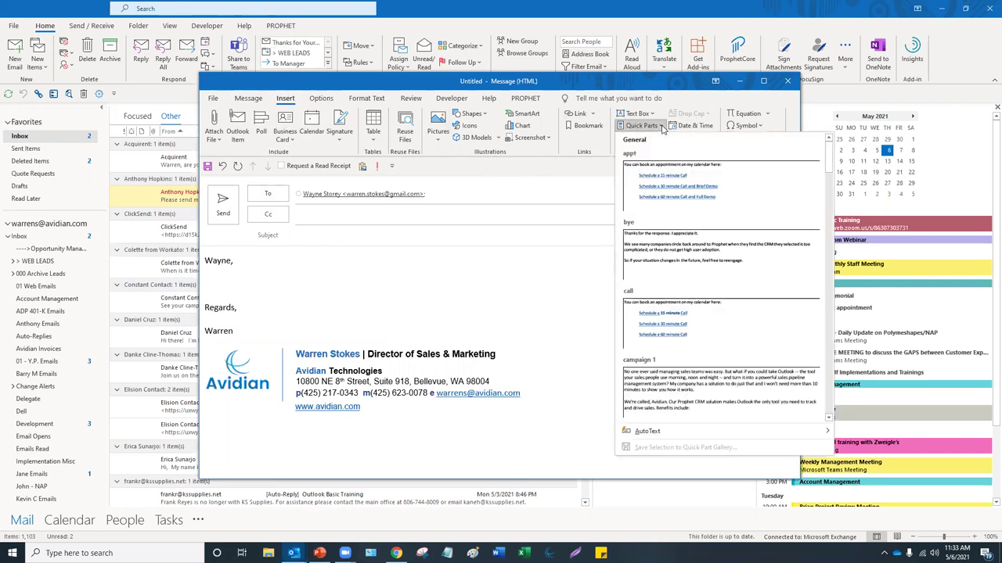
left_click(666, 389)
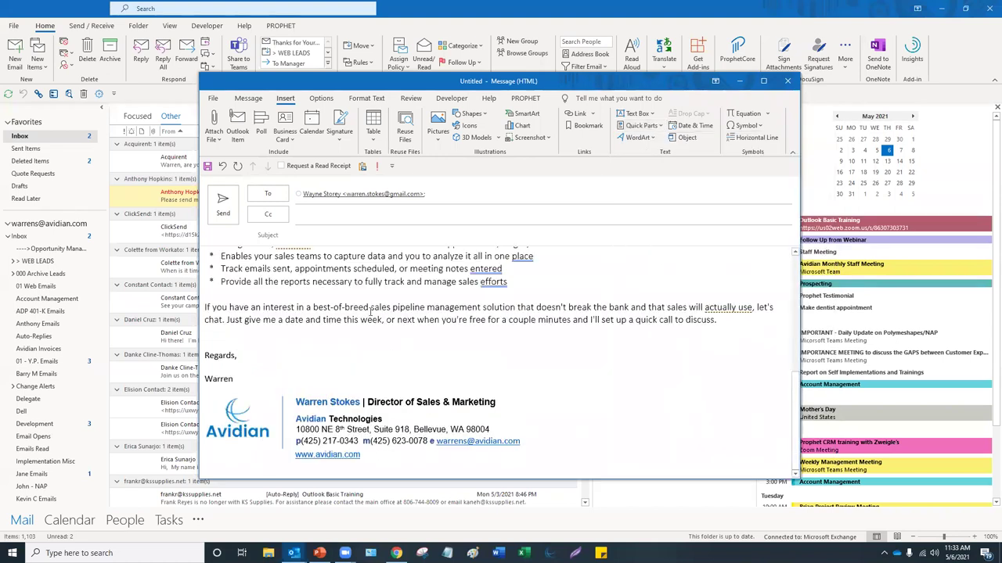
scroll(371, 311, "up", 5)
scroll(371, 310, "up", 2)
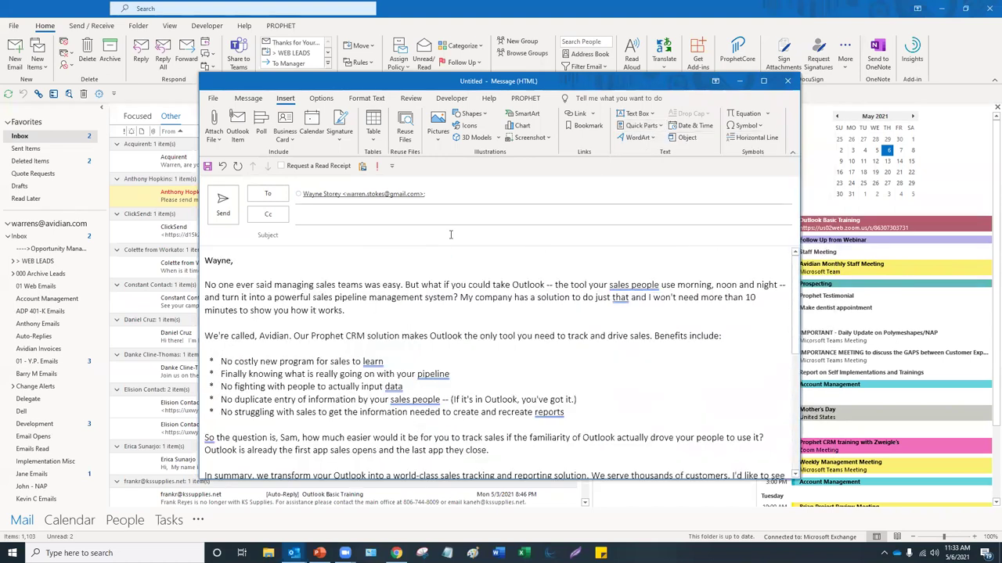
left_click(788, 84)
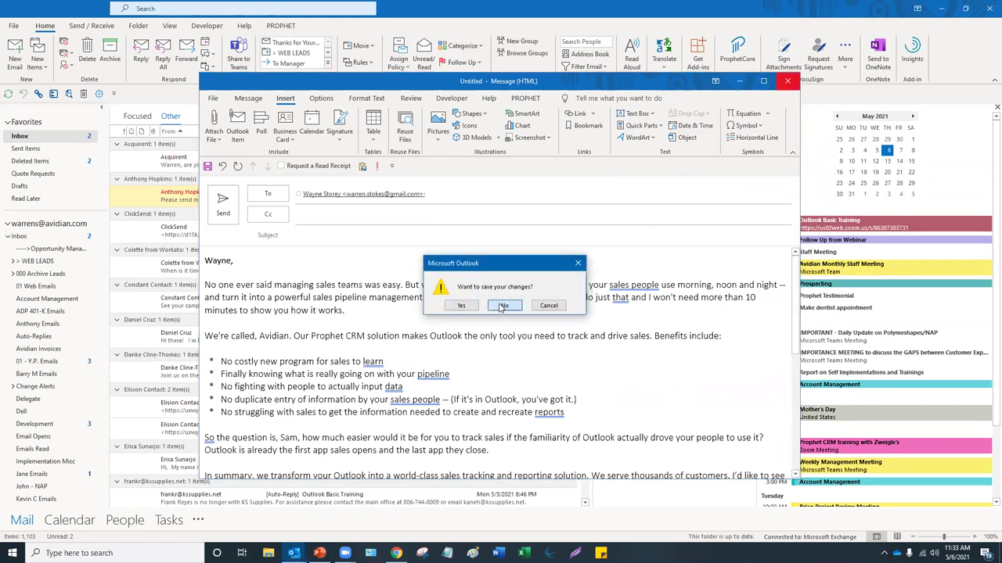
Discard the unsaved draft and start a fresh email greeting the contact by first name.
left_click(502, 306)
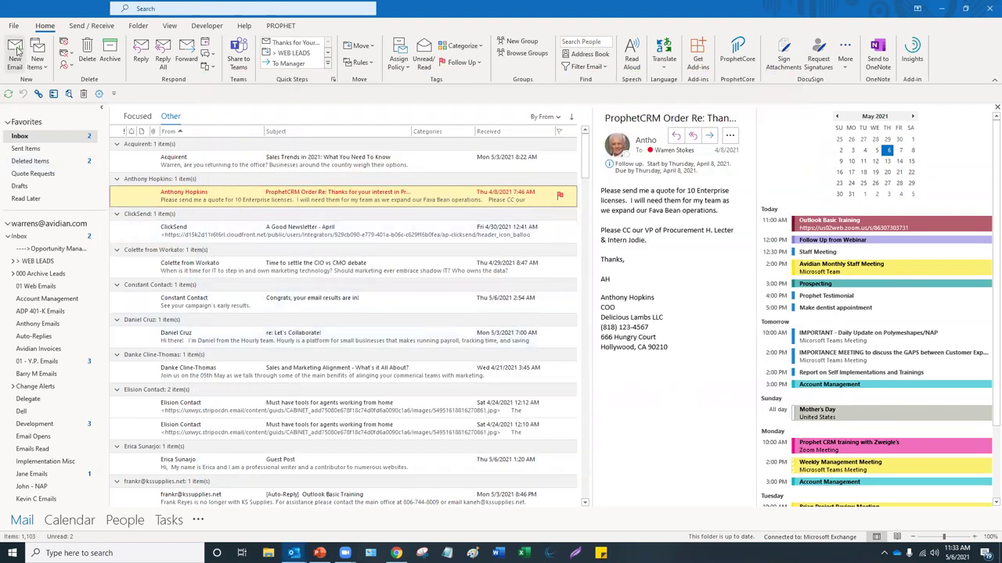
left_click(15, 55)
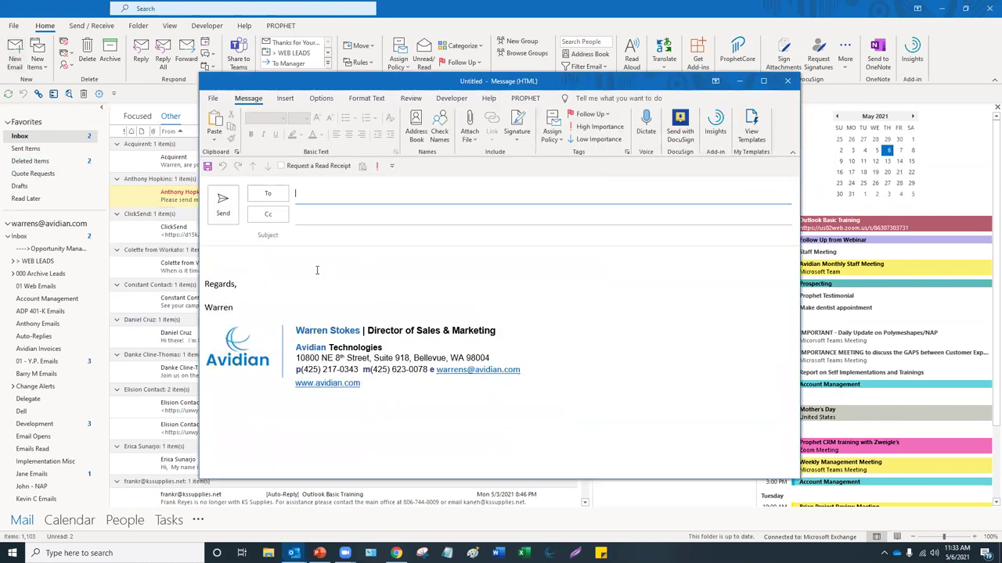
type("Wayne")
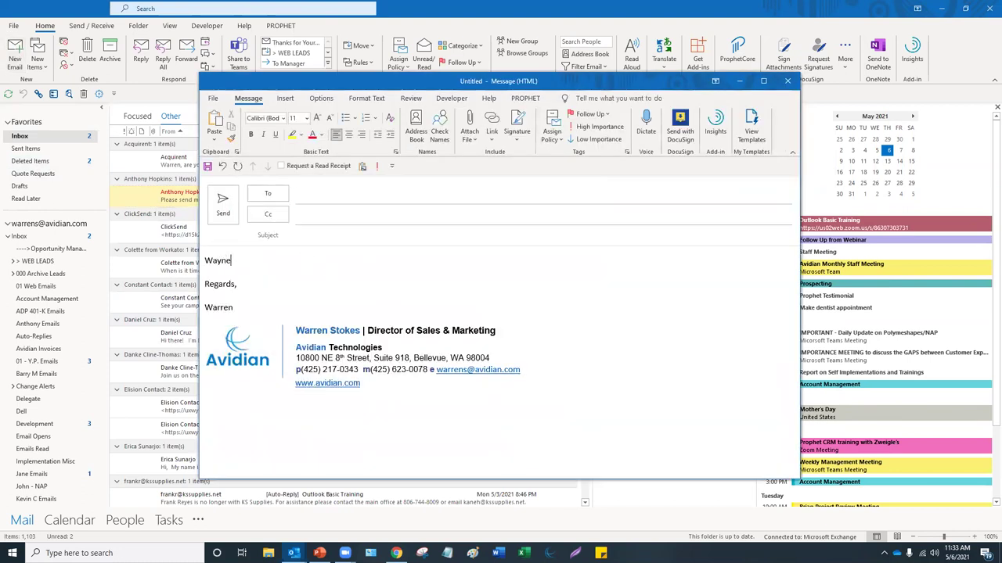
type(",")
key("Return")
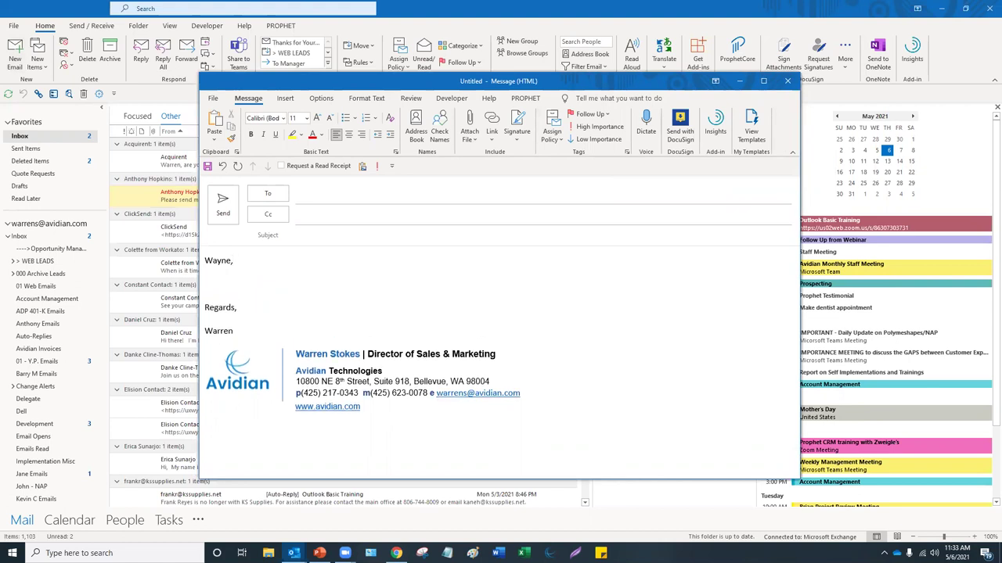
left_click(285, 100)
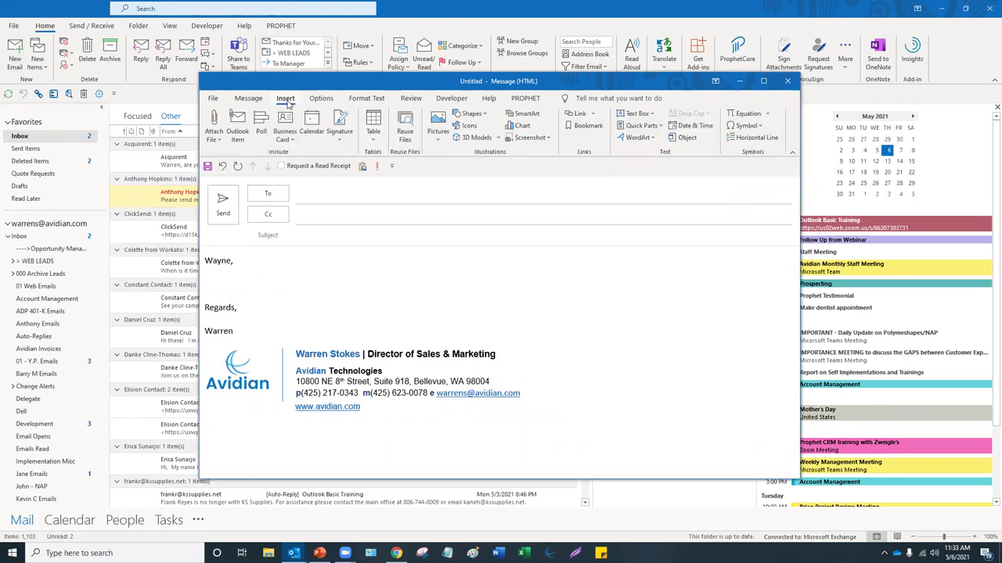
left_click(660, 126)
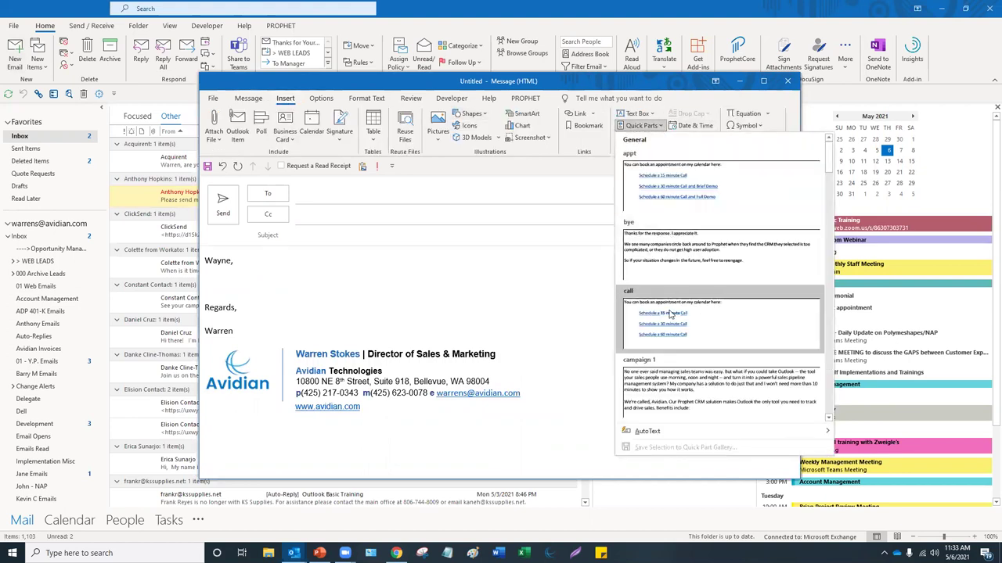
Expand 'info' with F3 into the Prophet CRM introduction and delete its 'Hello,' line.
left_click(267, 277)
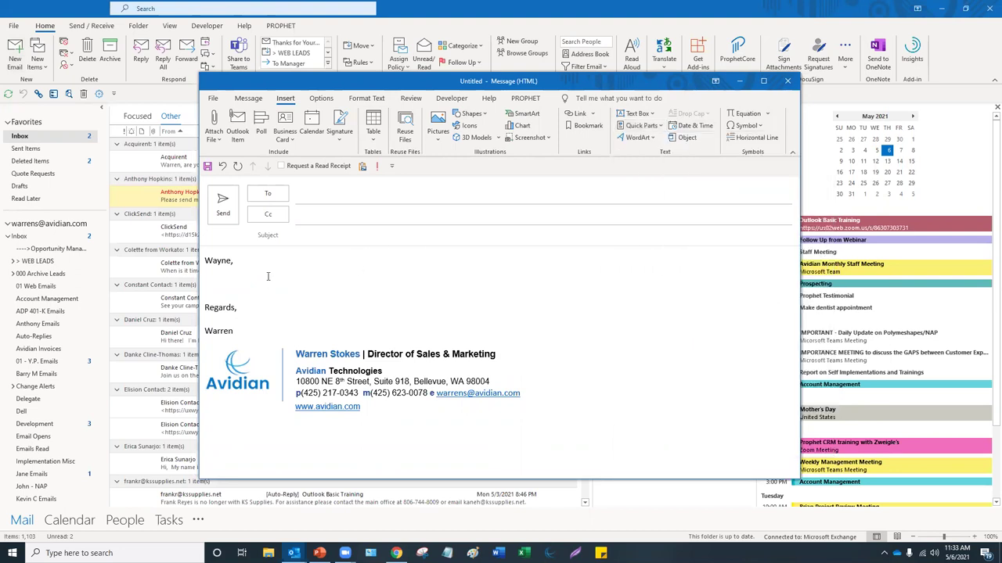
type("info")
key("F3")
scroll(310, 299, "up", 15)
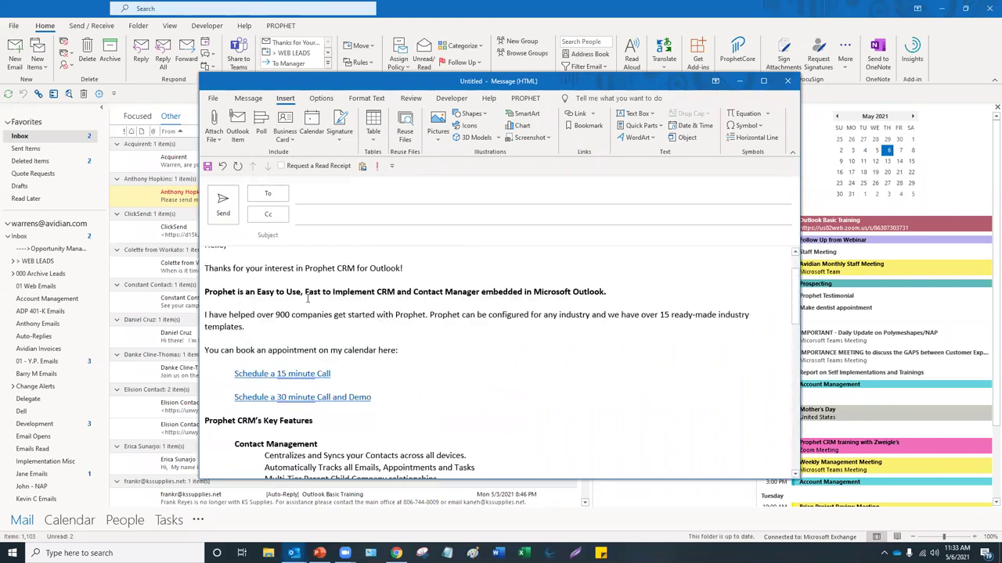
left_click_drag(228, 296, 189, 296)
key("BackSpace")
key("BackSpace")
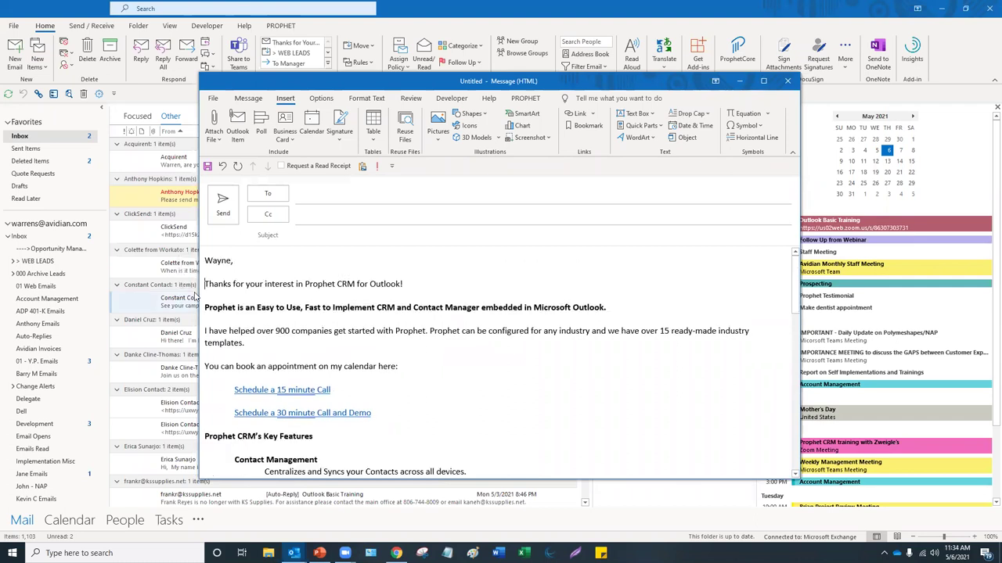
key("Return")
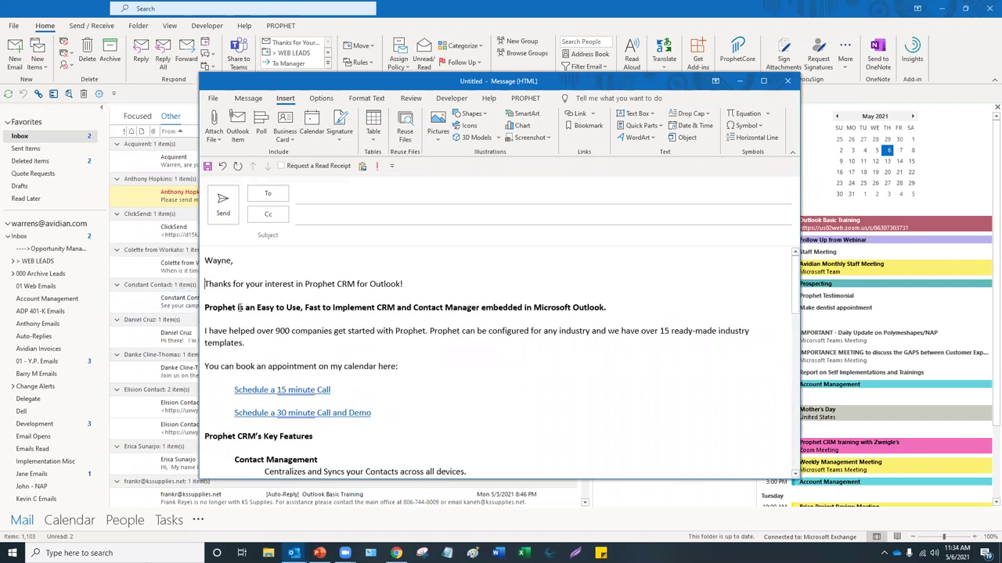
Select the whole Key Features list in the message body.
scroll(237, 306, "down", 3)
scroll(236, 307, "up", 3)
scroll(237, 305, "down", 3)
scroll(237, 305, "up", 3)
scroll(230, 296, "down", 3)
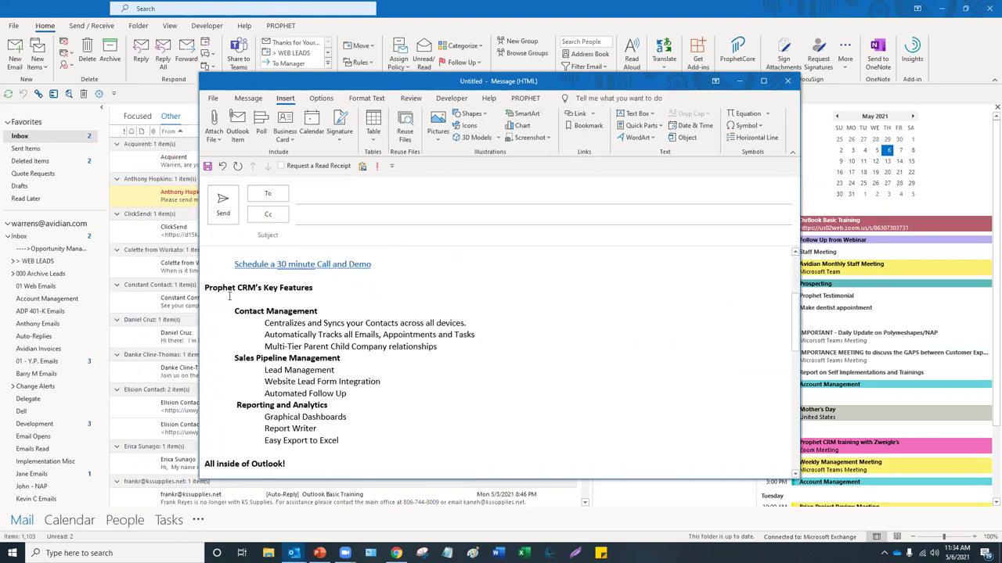
left_click_drag(341, 441, 168, 290)
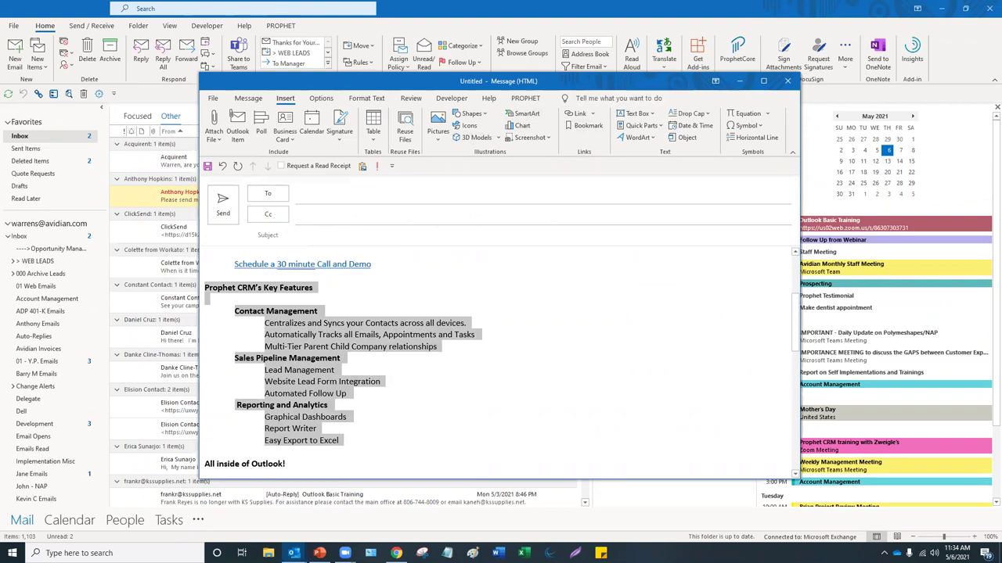
left_click(548, 376)
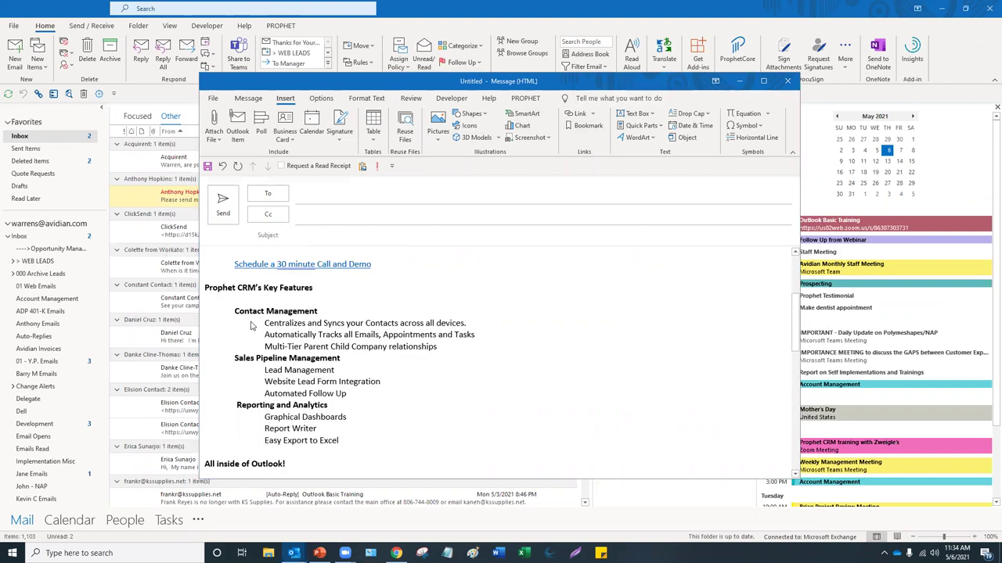
left_click(292, 324)
left_click_drag(205, 287, 341, 447)
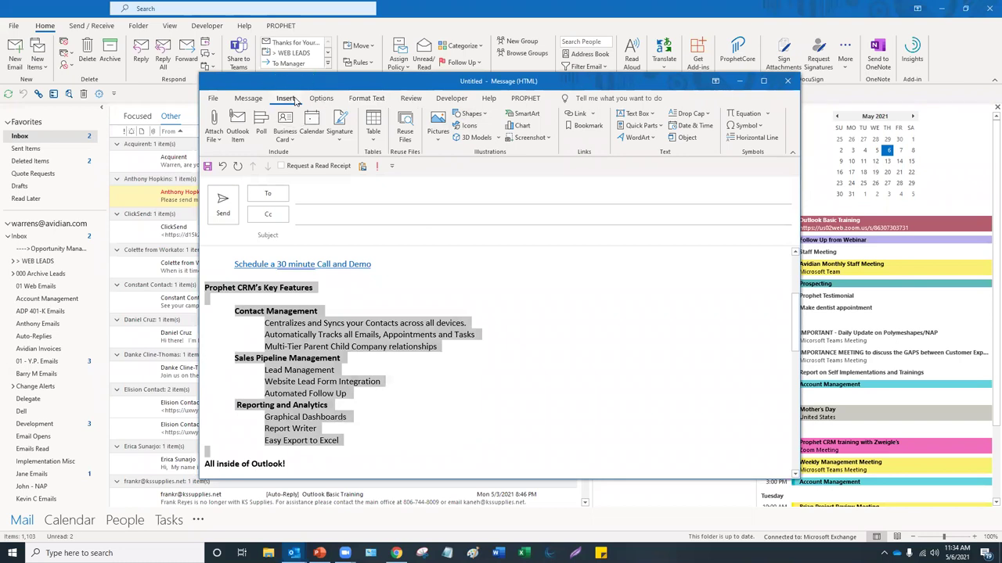
Save the selected Key Features list as a General-category Quick Part named 'Key'.
left_click(661, 125)
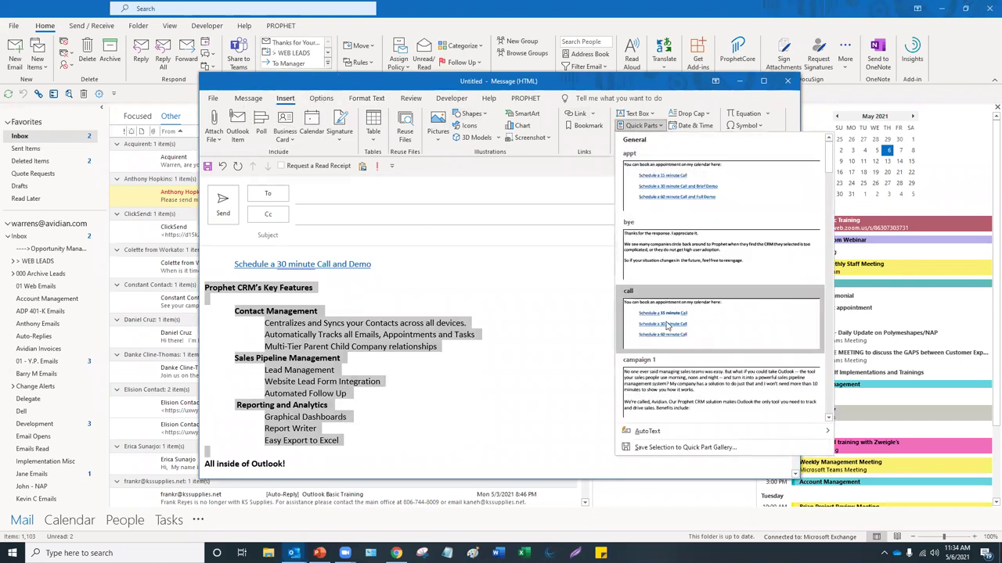
left_click(679, 454)
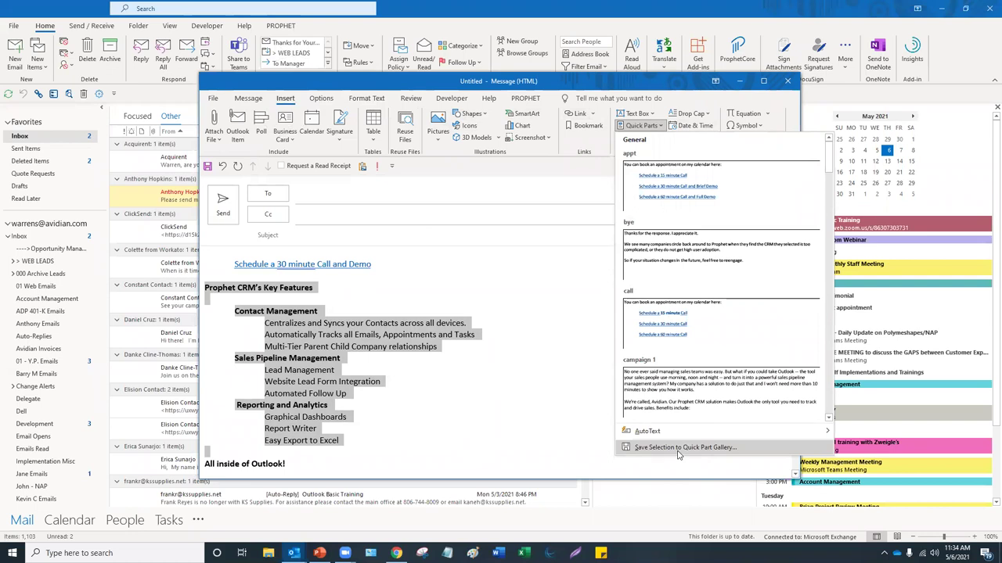
left_click(678, 454)
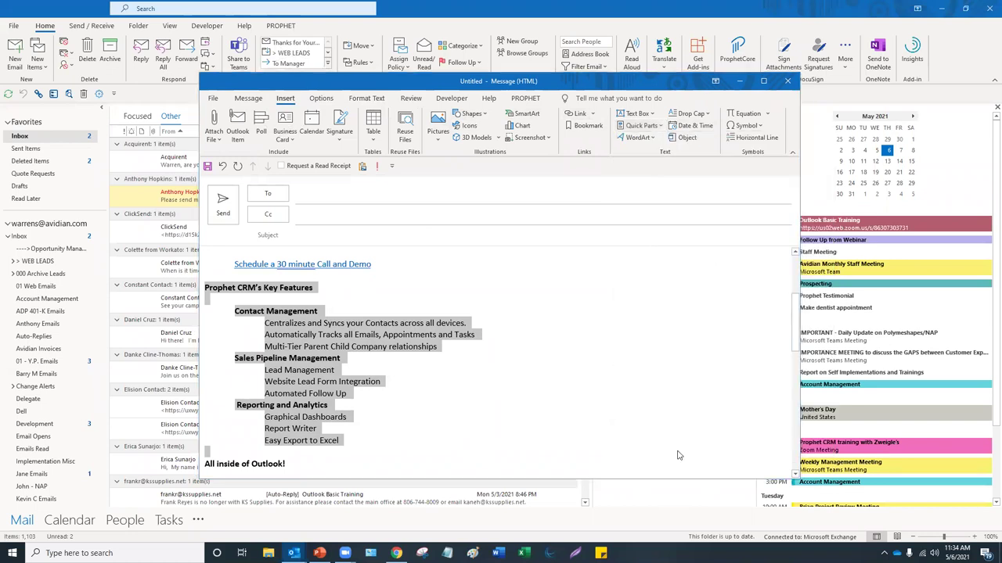
type("Key")
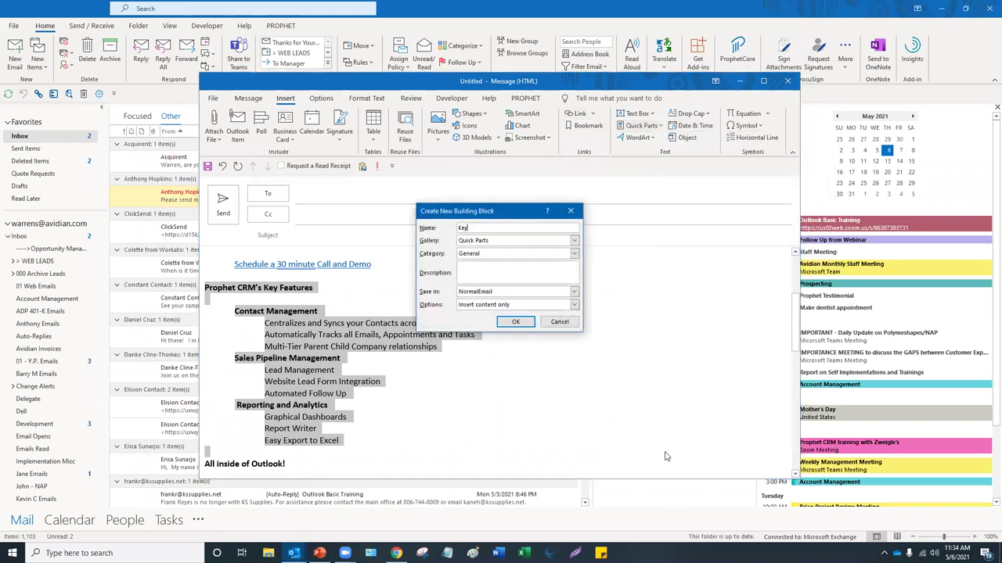
left_click(514, 324)
left_click(427, 406)
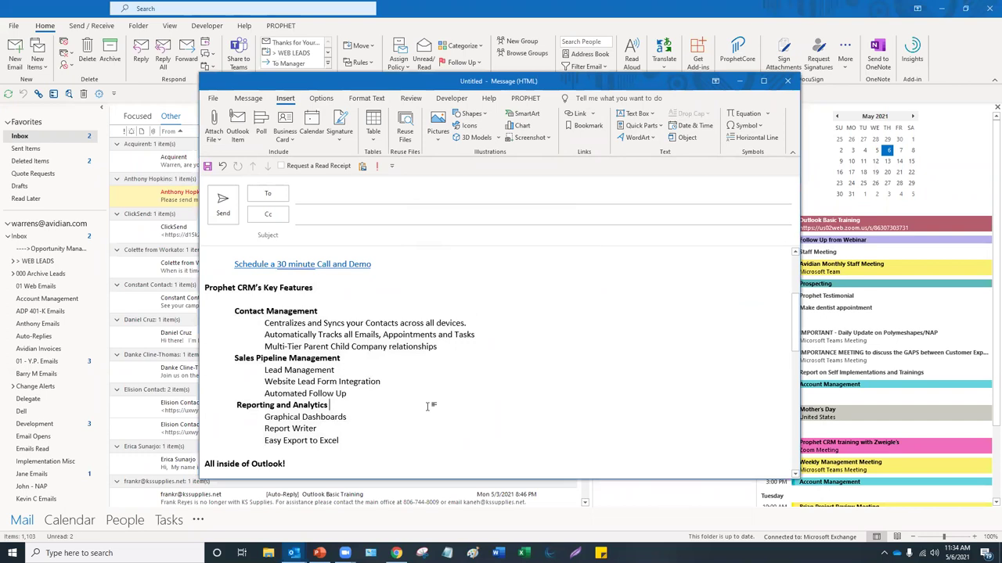
scroll(427, 406, "up", 4)
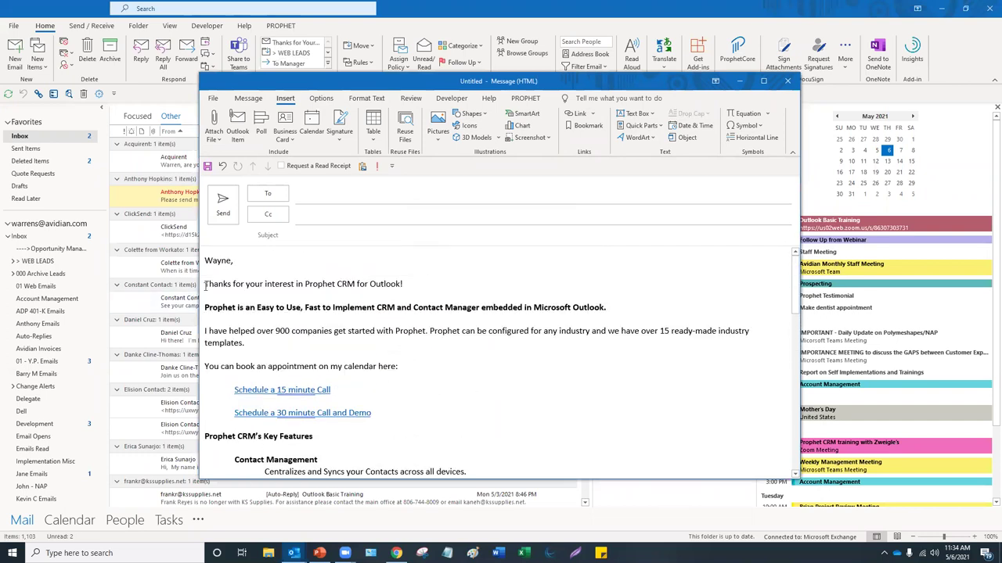
Clear the body below the greeting and expand 'key' with F3 into the Key Features Quick Part.
left_click_drag(205, 271, 405, 517)
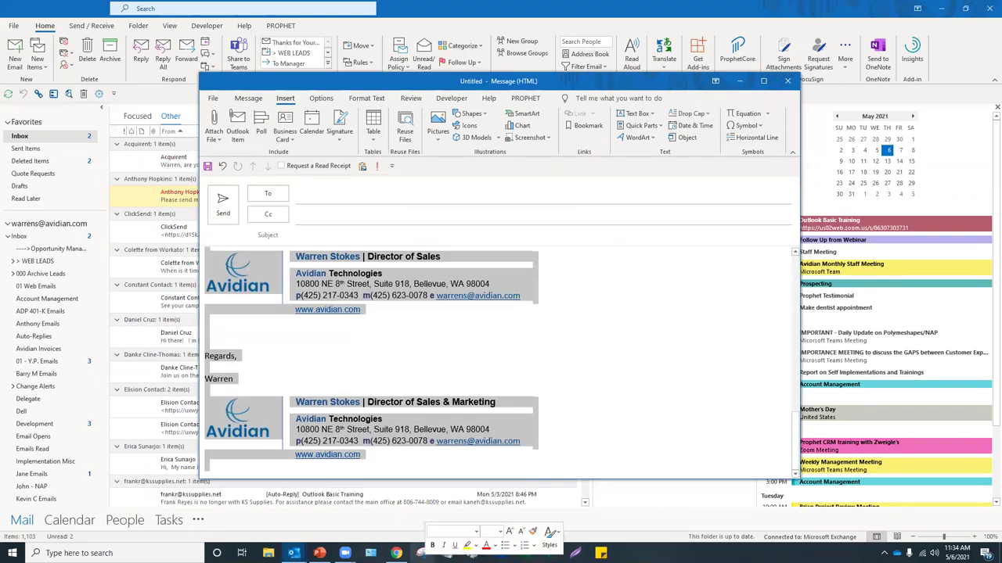
key("Delete")
key("Return")
type("ke")
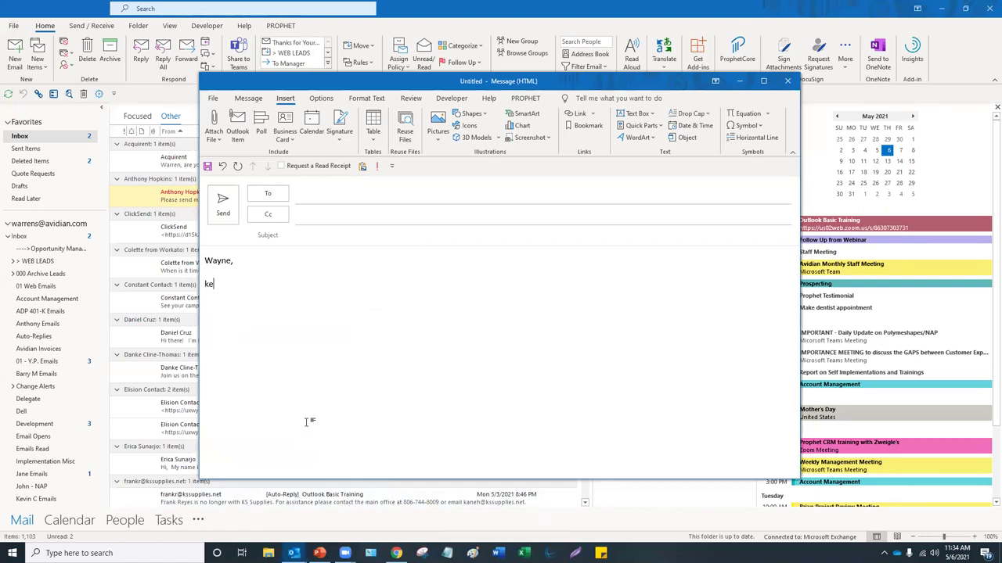
type("y")
key("F3")
Add a line above the feature title and expand 'costs' into the pricing tables Quick Part.
left_click_drag(377, 453, 329, 276)
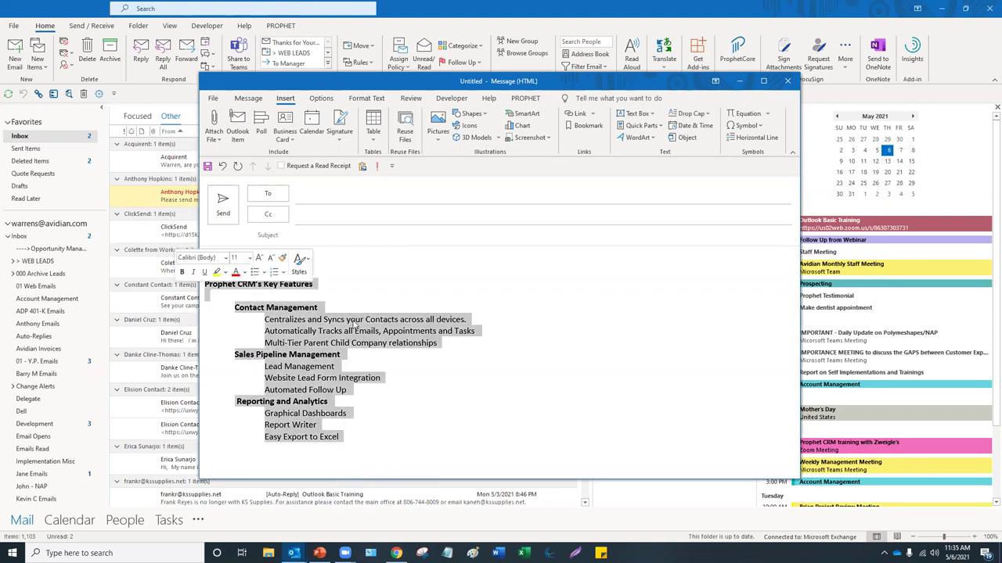
left_click(248, 271)
key("Return")
type("cists")
key("BackSpace")
key("BackSpace")
key("BackSpace")
key("BackSpace")
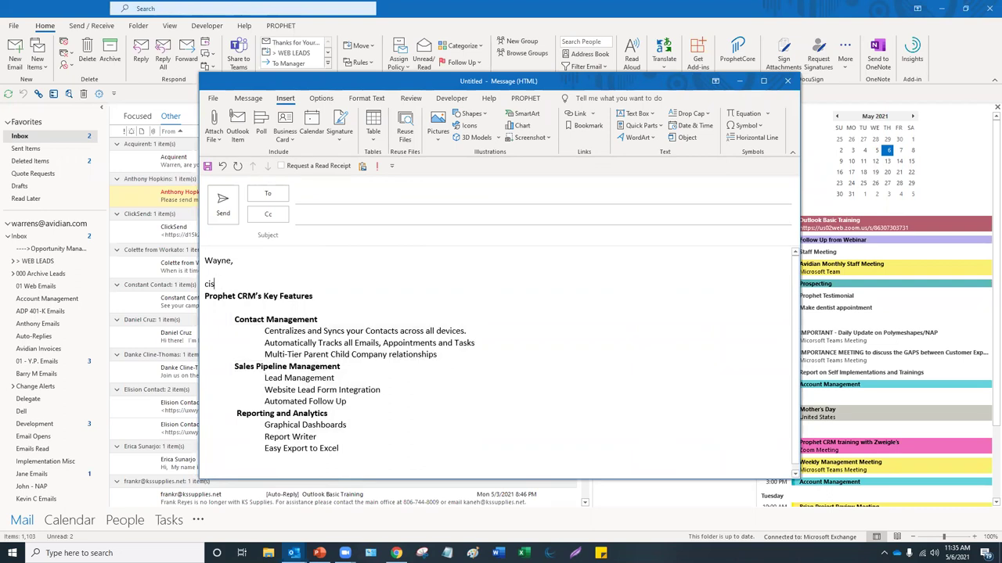
type("osts")
key("F3")
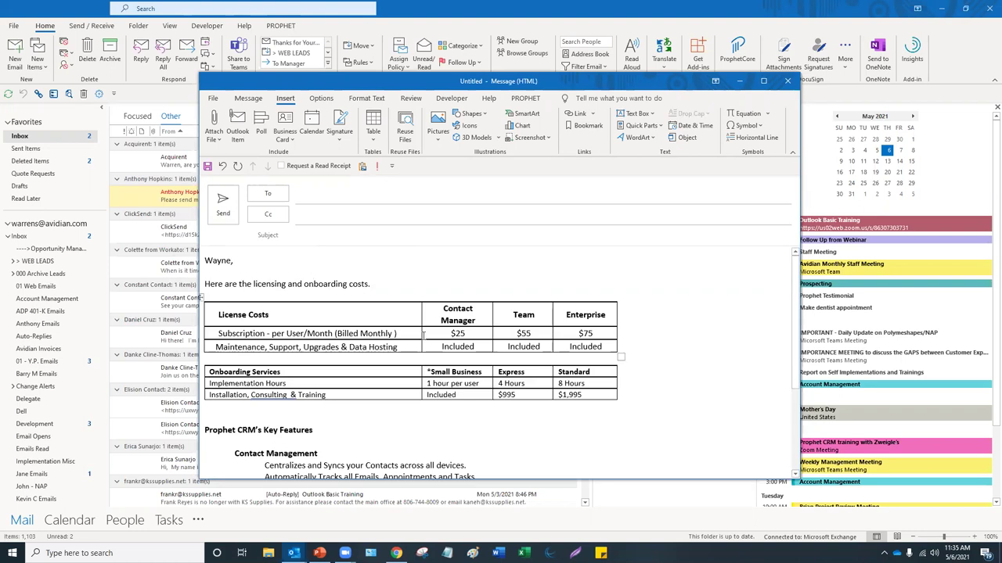
Undo the pricing tables, insert the cost AutoText instead, then delete the inserted text and 'Here'.
left_click(222, 166)
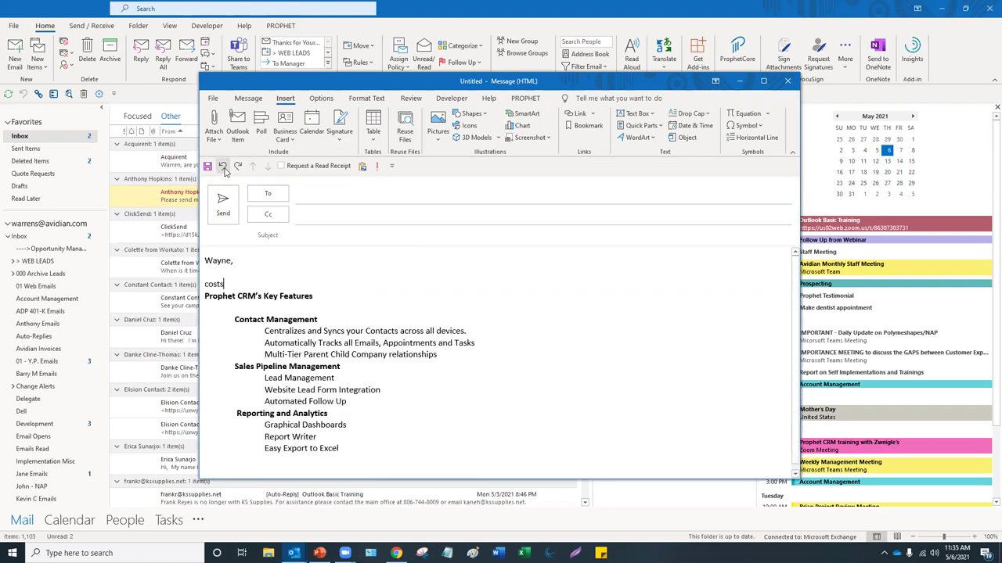
key("ctrl+z")
type("t")
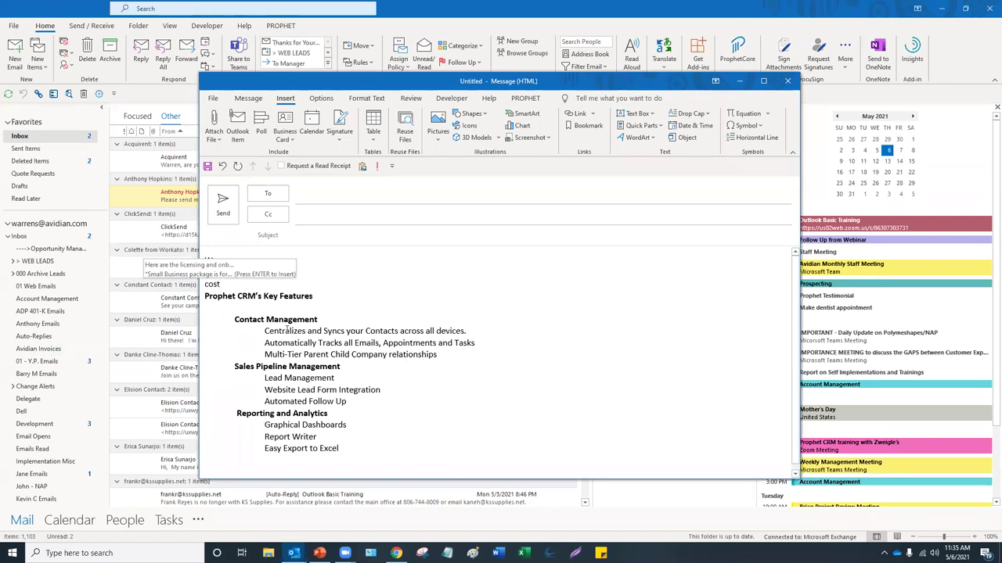
key("Return")
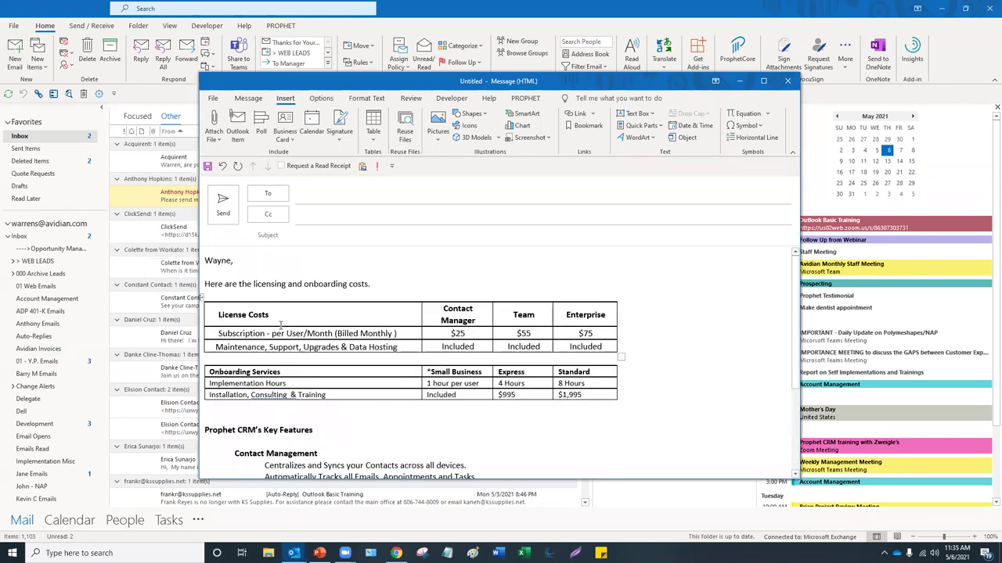
left_click_drag(226, 280, 360, 469)
key("Delete")
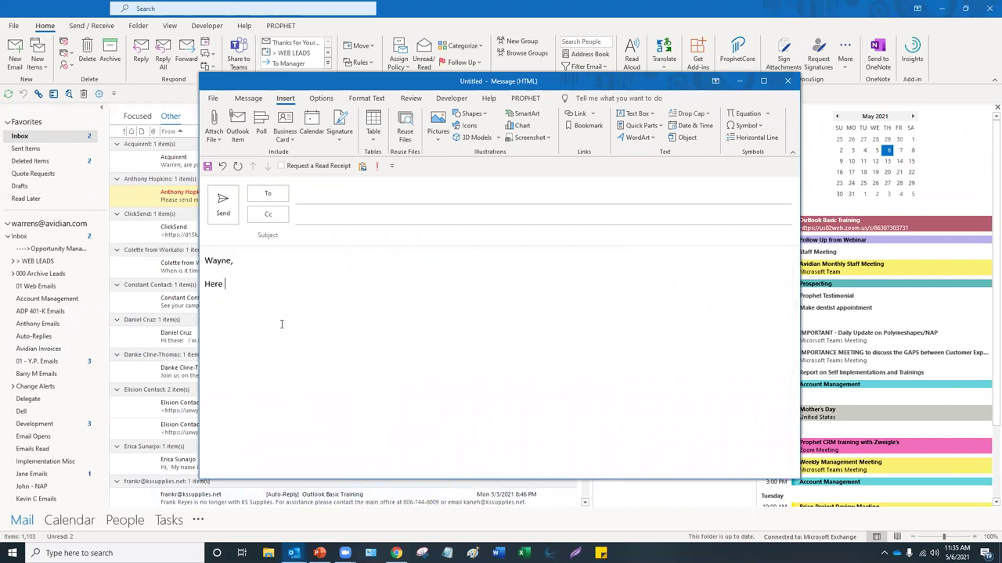
key("BackSpace")
key("BackSpace")
key("BackSpace")
key("BackSpace")
left_click(252, 99)
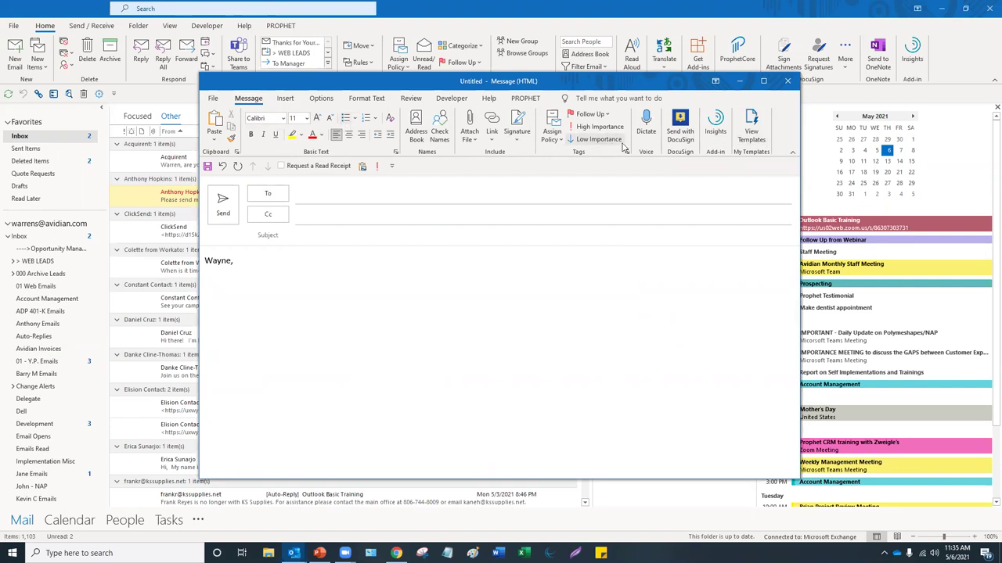
Insert the Banking and Generous templates into the message from the templates pane.
left_click(752, 132)
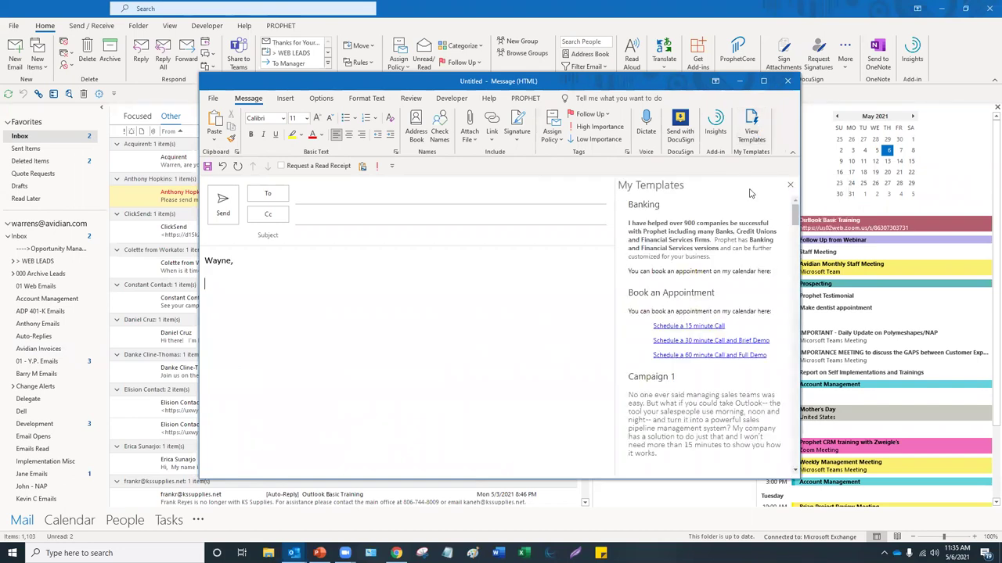
left_click(706, 234)
scroll(711, 329, "down", 5)
scroll(712, 364, "down", 8)
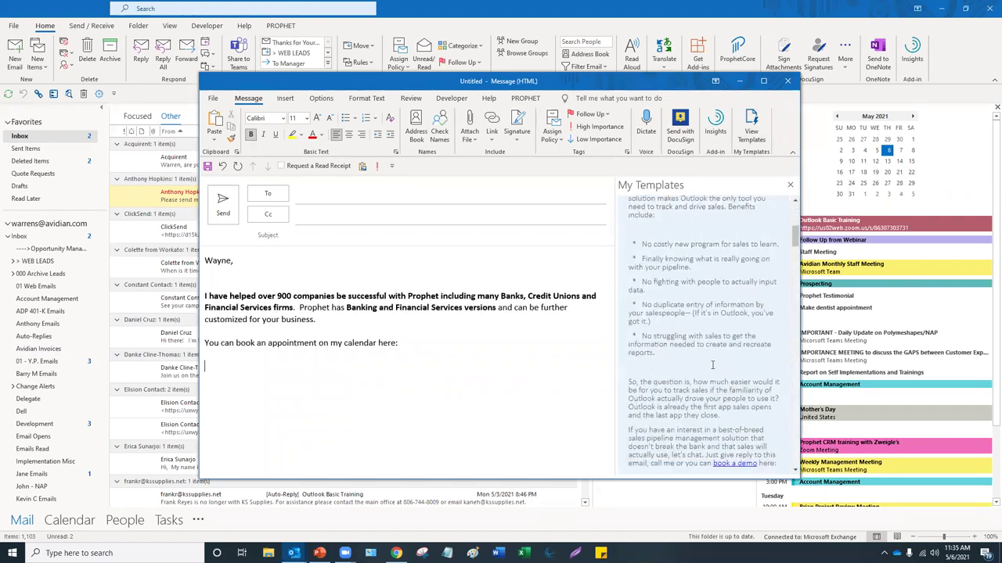
scroll(708, 352, "down", 1)
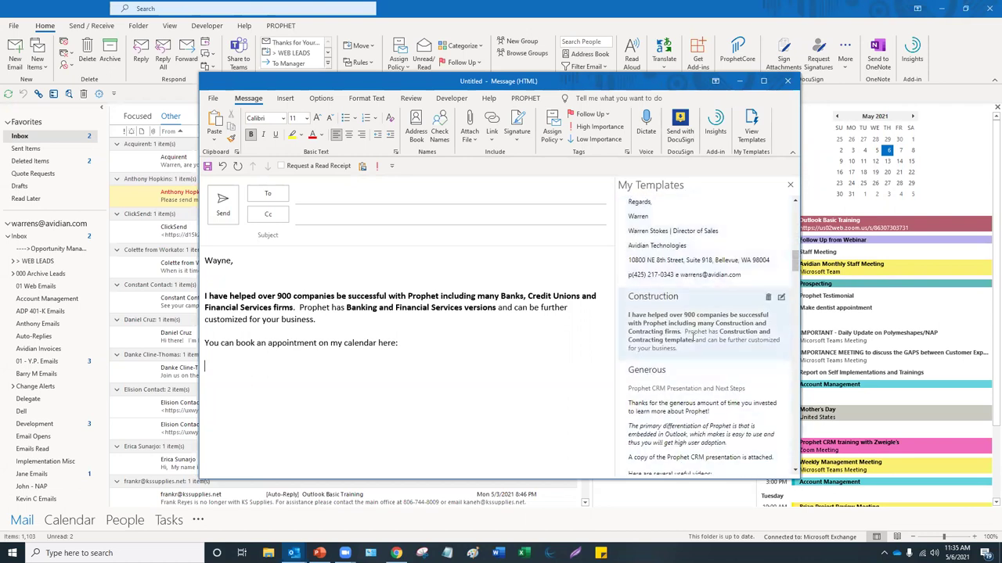
left_click(693, 397)
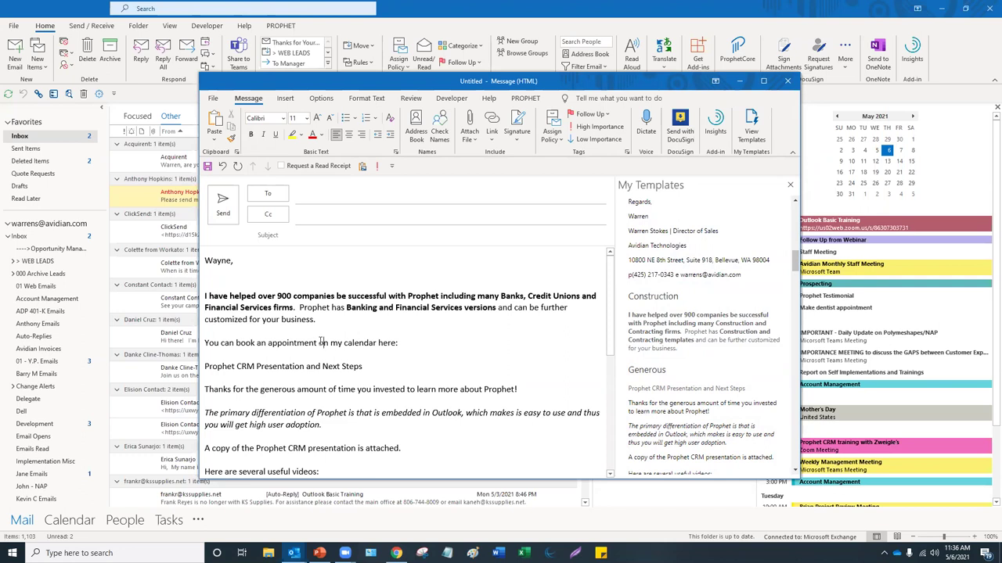
left_click(689, 242)
left_click(449, 264)
left_click(278, 296)
left_click(249, 271)
Close the templates pane, remove the blank line under the greeting, and discard the message.
left_click(790, 185)
left_click(393, 364)
left_click(211, 290)
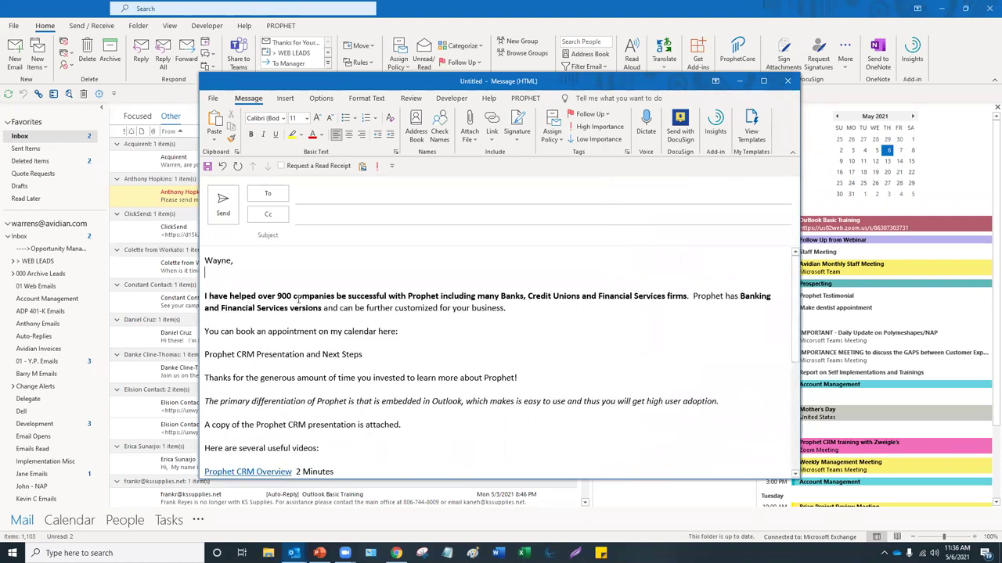
key("Up")
key("BackSpace")
scroll(354, 337, "down", 5)
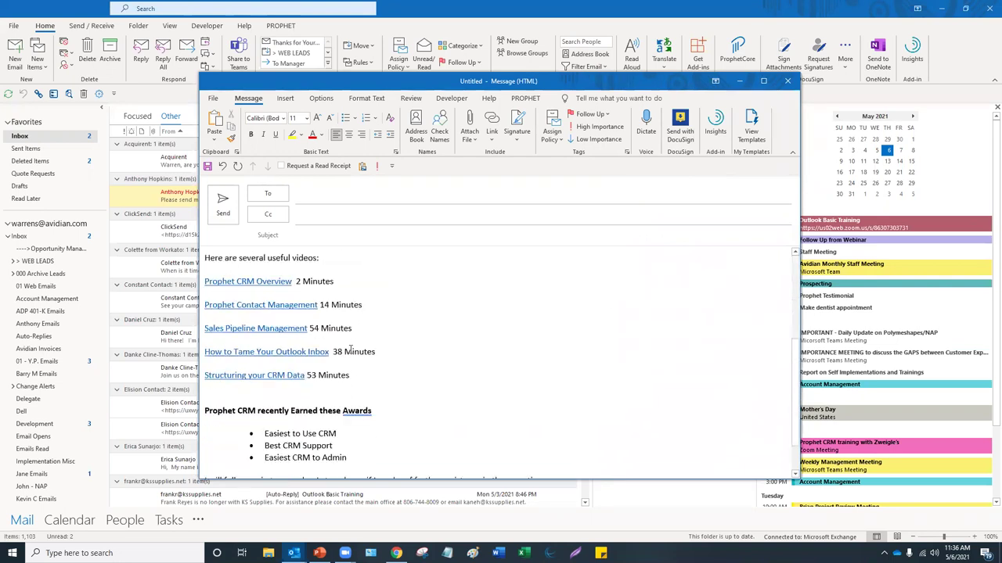
scroll(345, 325, "up", 5)
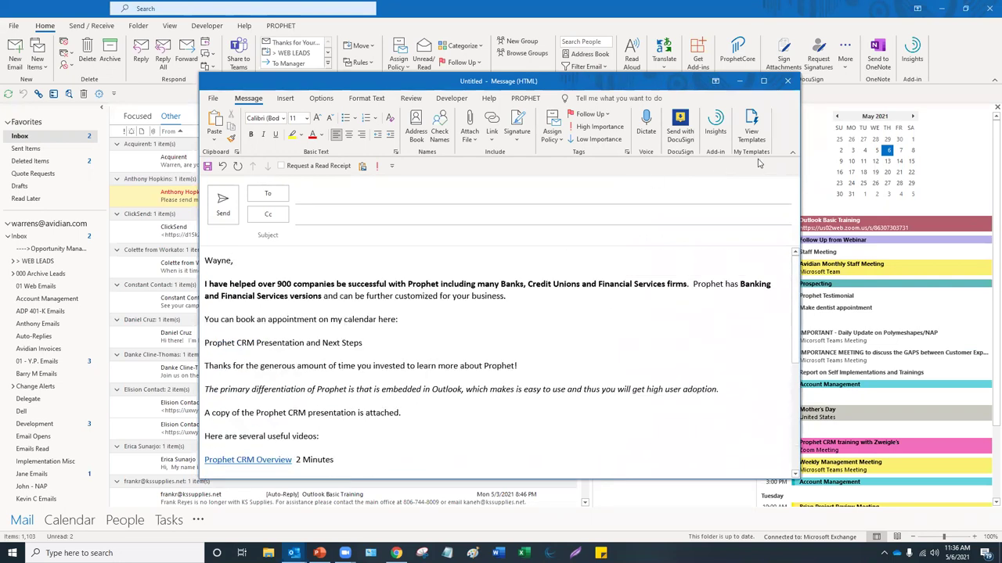
left_click(787, 80)
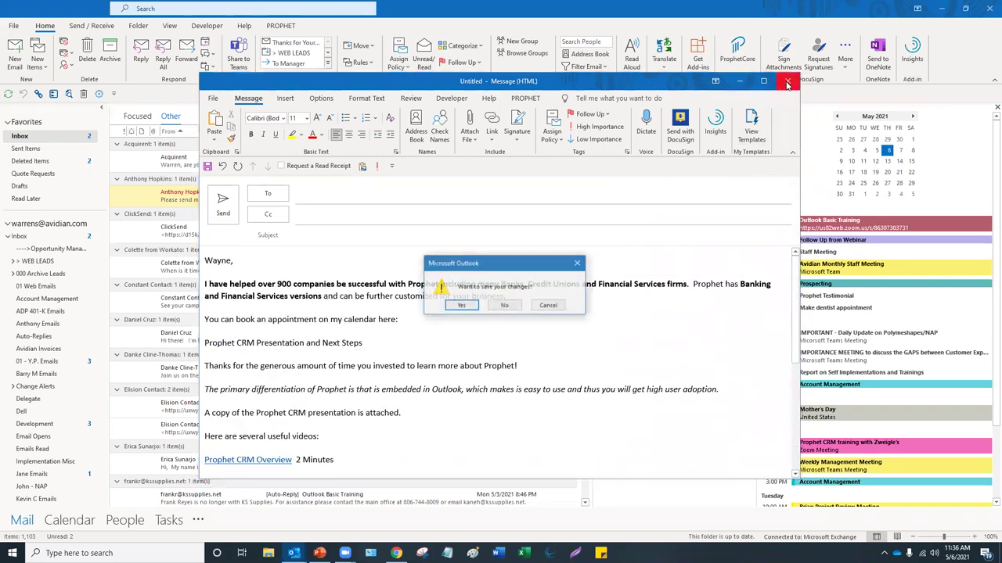
left_click(505, 305)
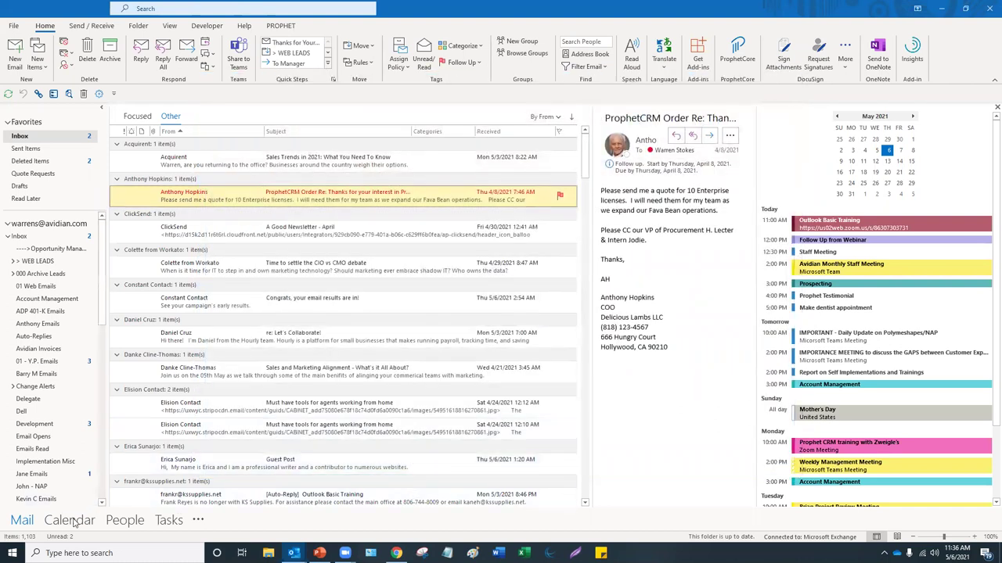
Create an all-day 'Prepare for Sales Meeting' event on May 20 with the zoom joining details.
left_click(69, 520)
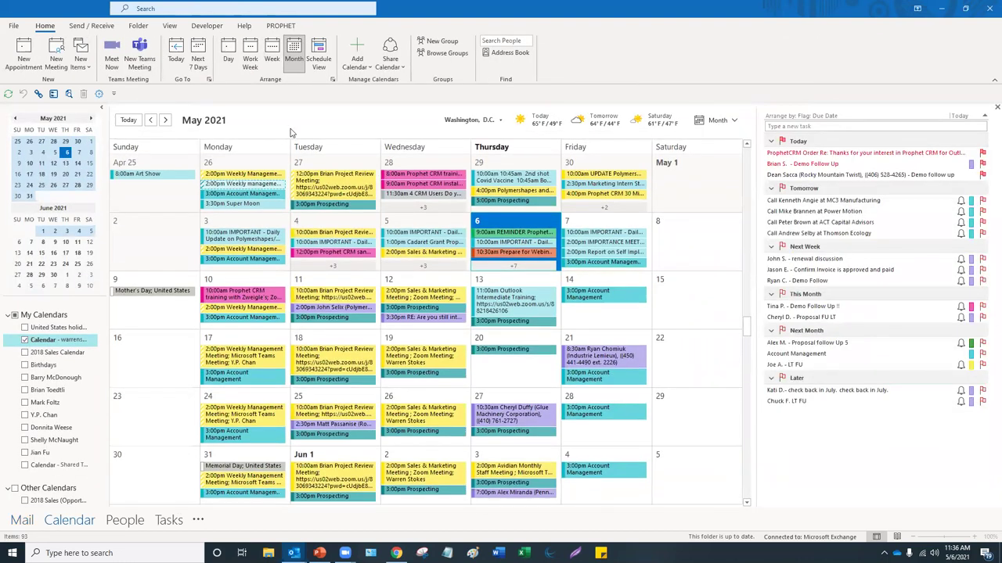
double_click(518, 371)
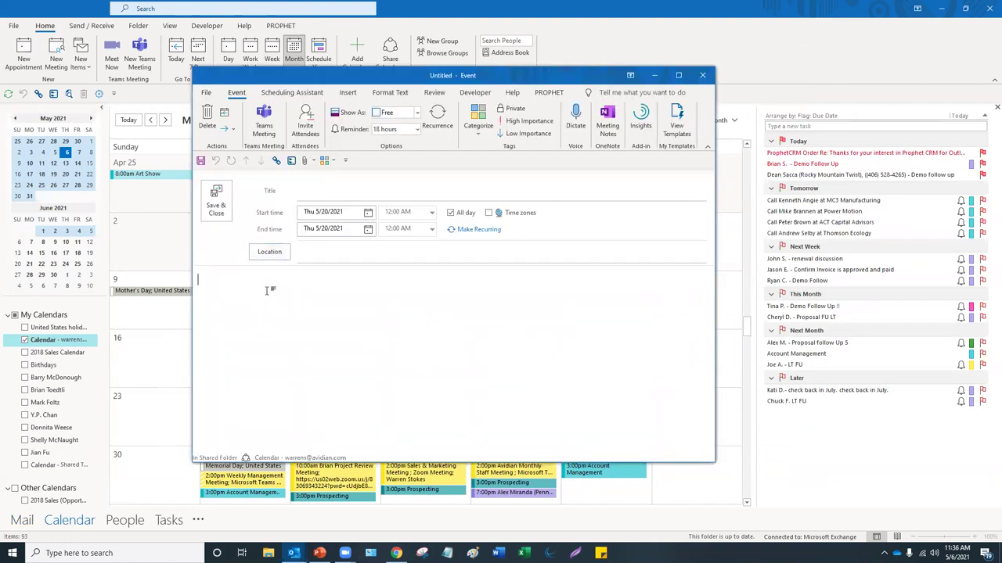
type("zoom")
key("Return")
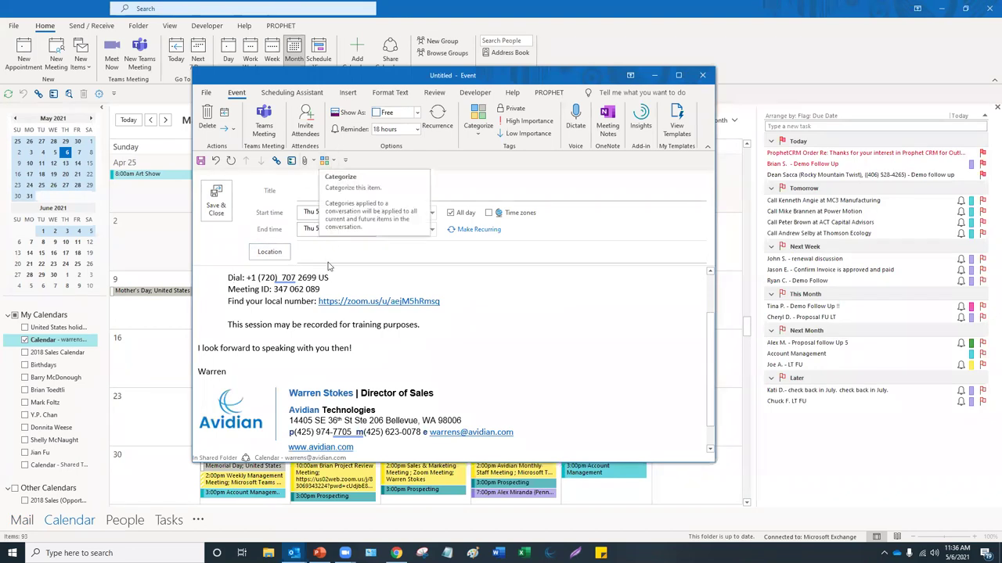
left_click(322, 190)
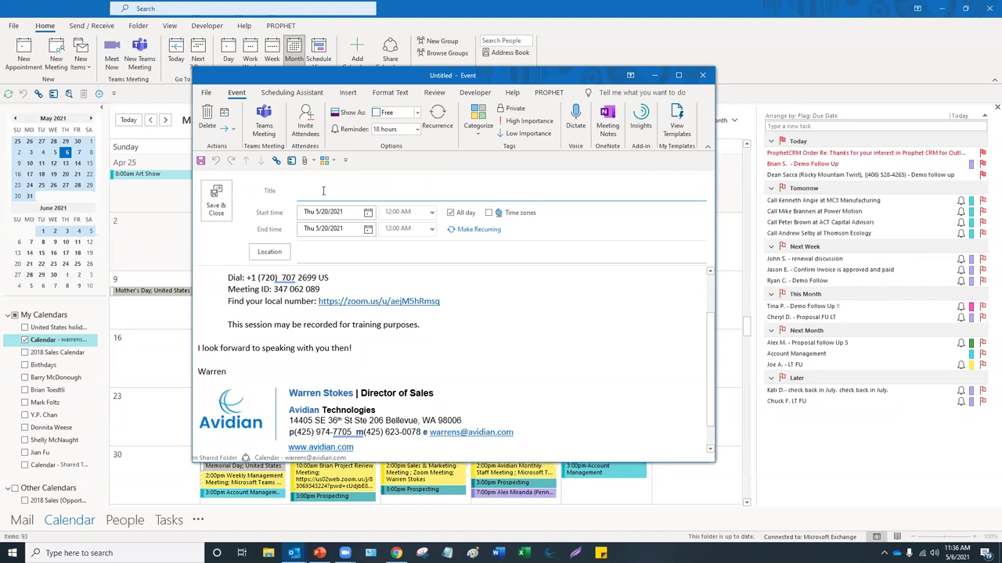
type("Prepare for Sales Meeting")
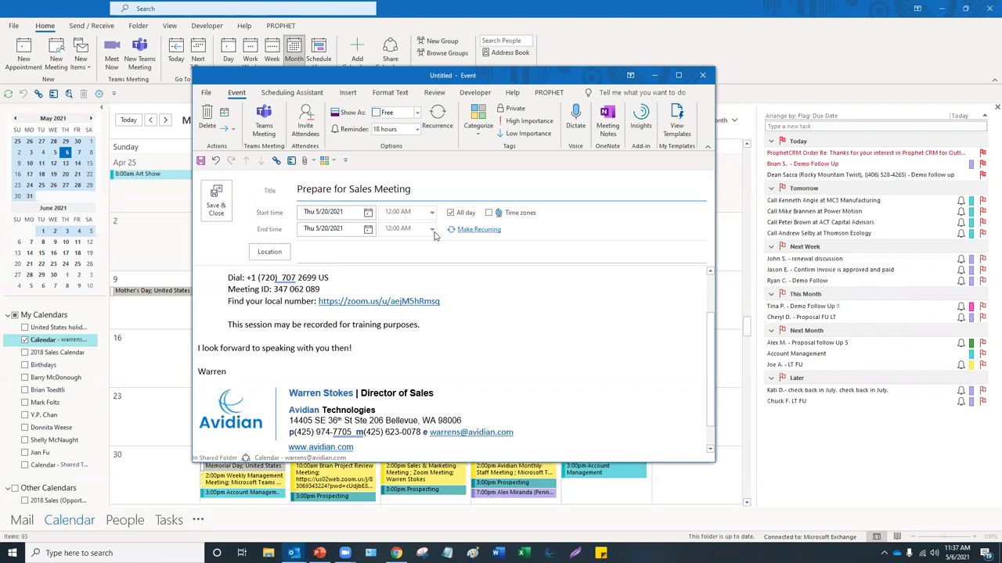
left_click(512, 342)
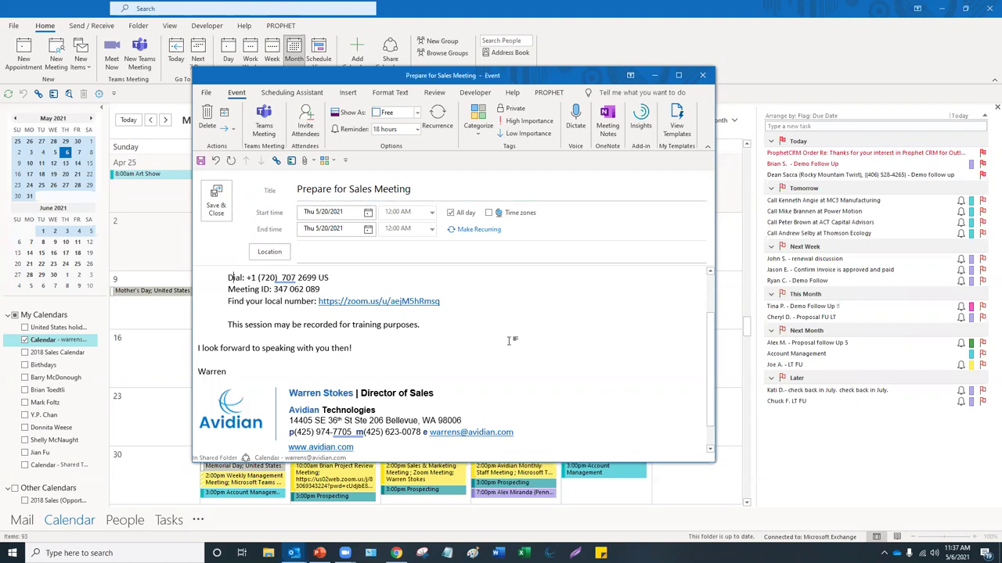
scroll(512, 342, "up", 2)
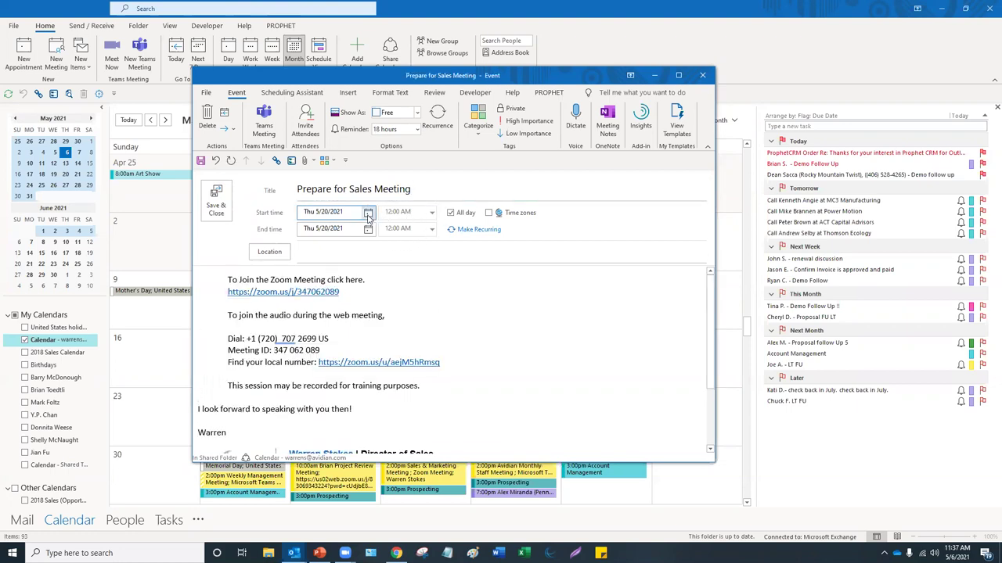
left_click(348, 249)
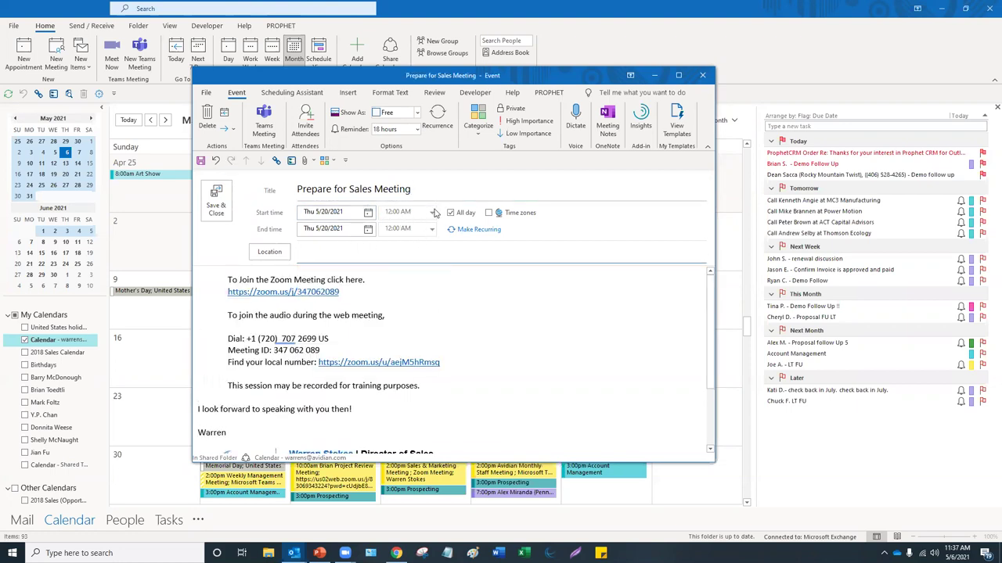
left_click(217, 205)
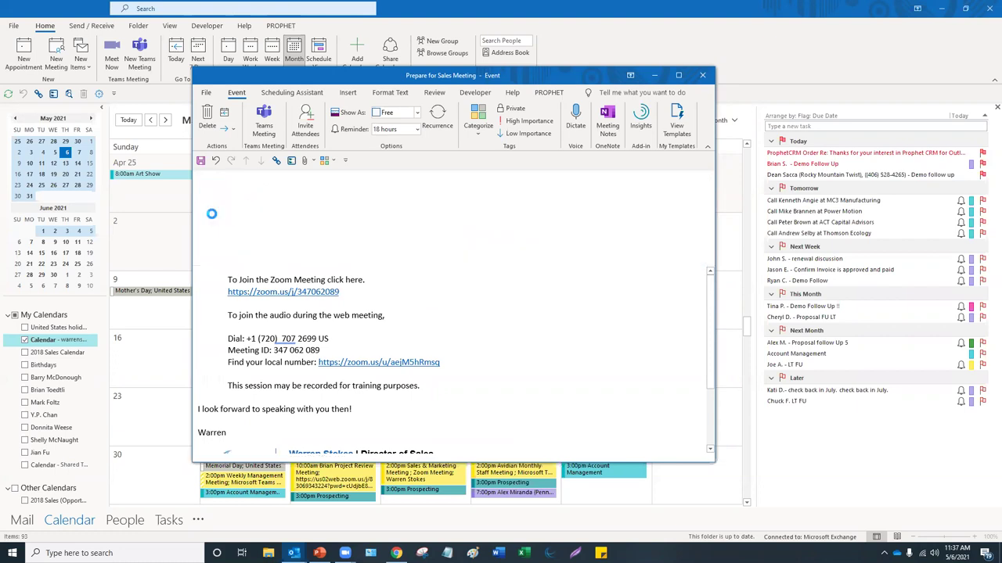
Select the 22nd and June 4 in the month view, then go to the Tasks to-do list.
mouse_move(540, 354)
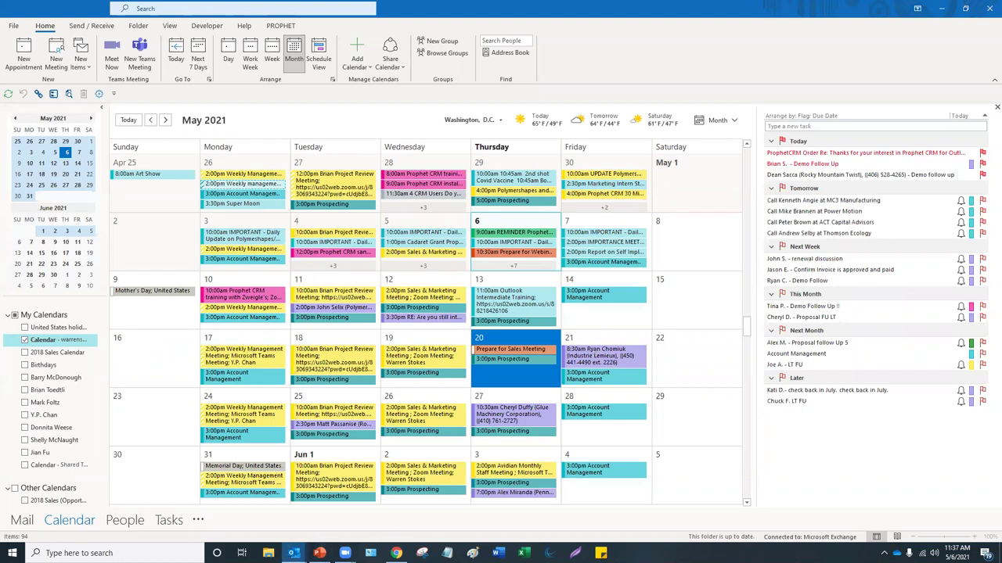
mouse_move(293, 553)
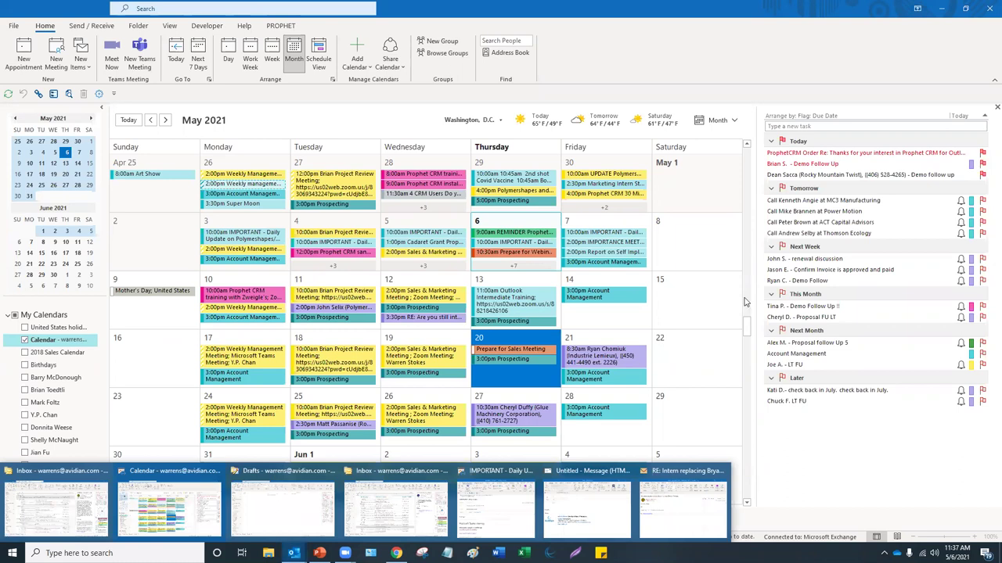
left_click(689, 352)
left_click(596, 491)
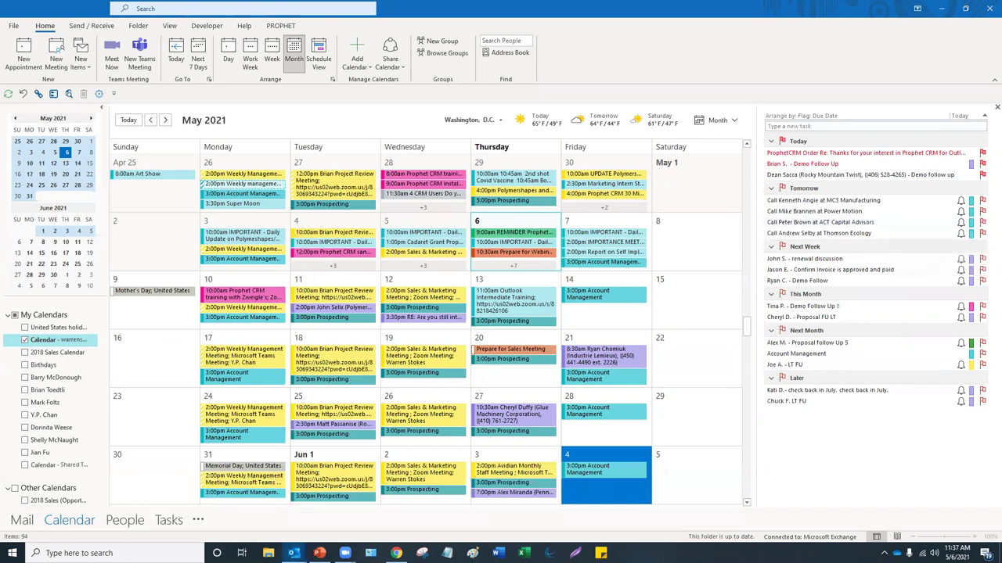
left_click(168, 520)
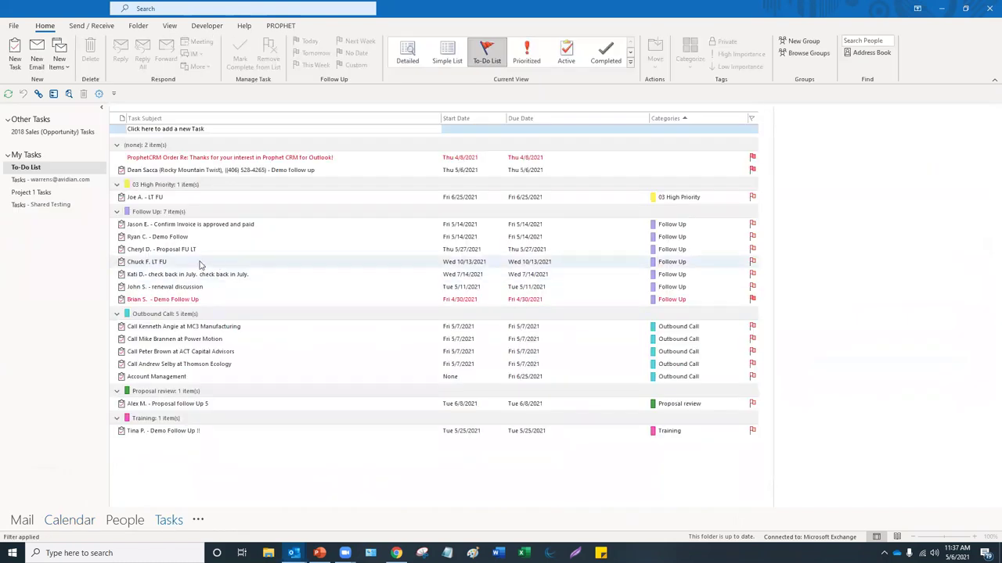
Close an accidental new email and create a new task with subject 'Follow up quote'.
left_click(195, 249)
left_click(36, 48)
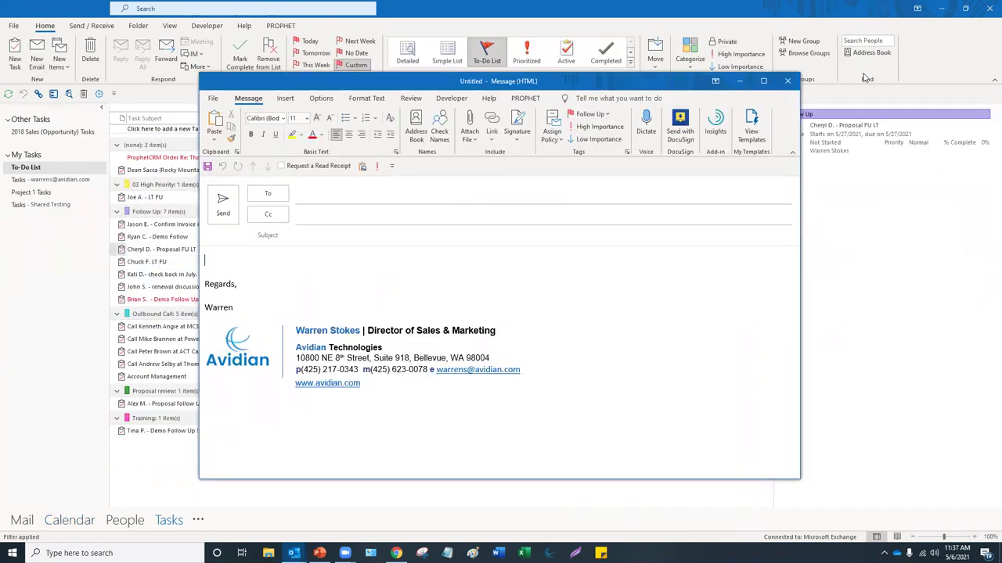
left_click(787, 81)
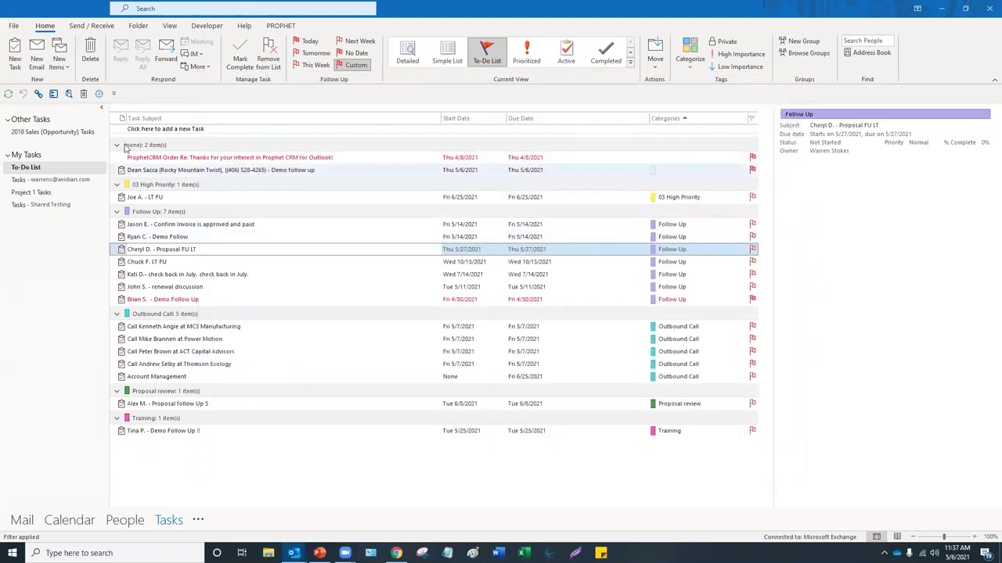
key("ctrl+n")
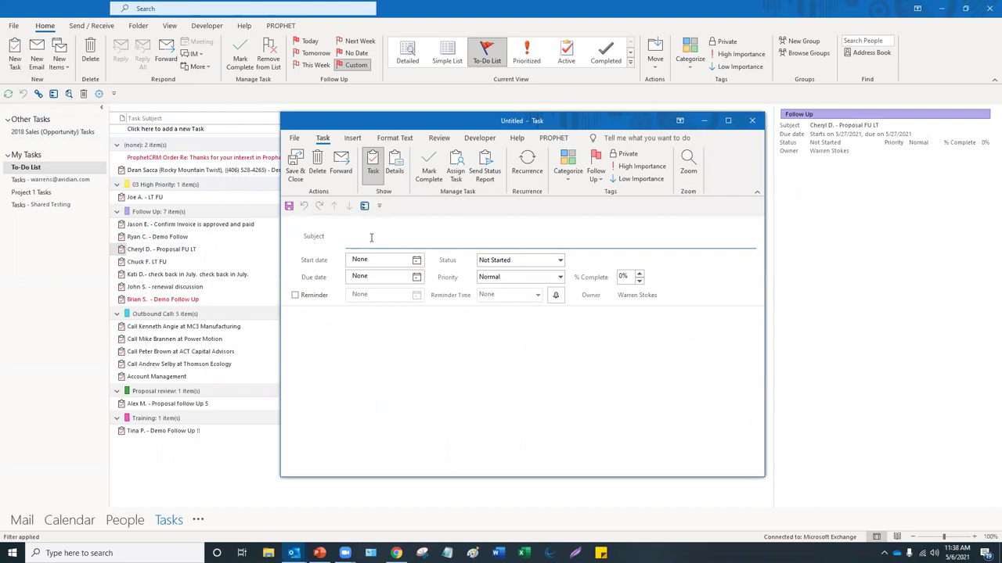
type("Follow up quote")
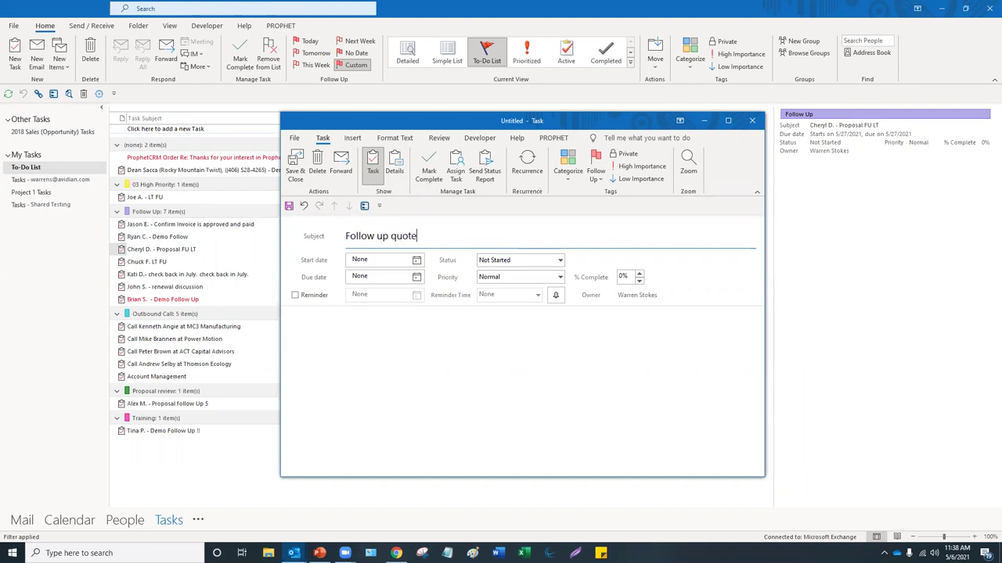
left_click(338, 350)
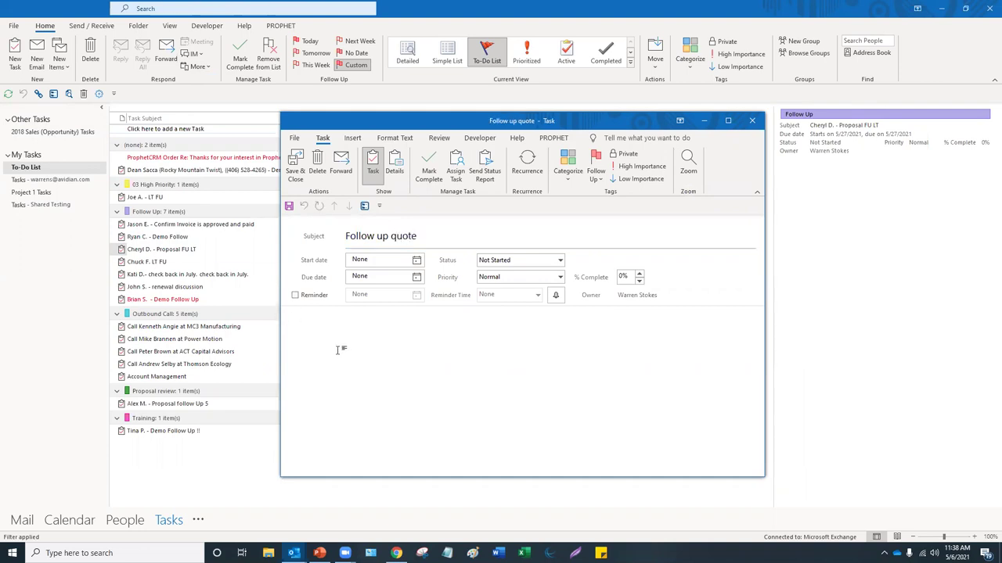
Fill the task notes with the 'key' Quick Part, set the start date to May 6, enable the reminder.
type("key")
key("F3")
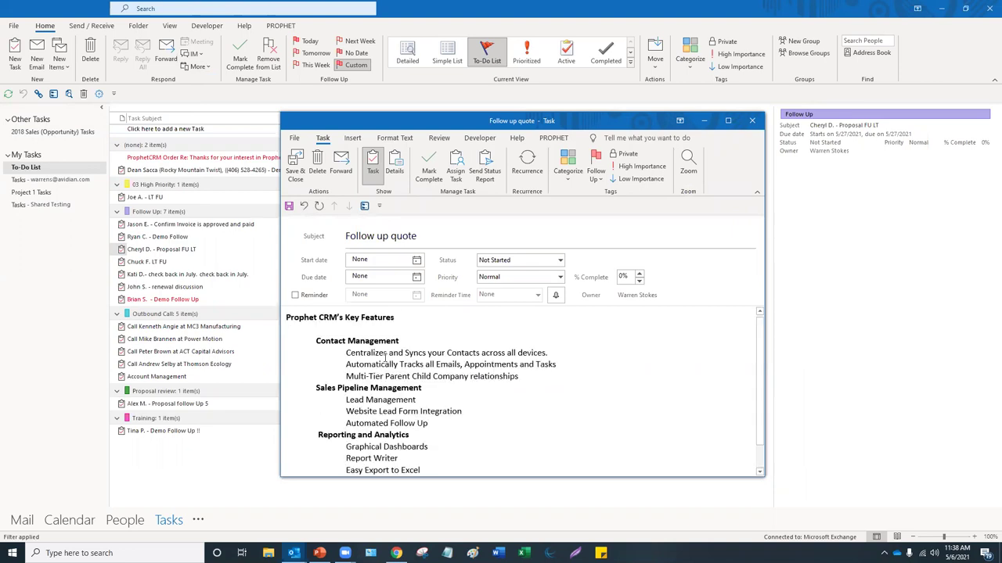
left_click(416, 260)
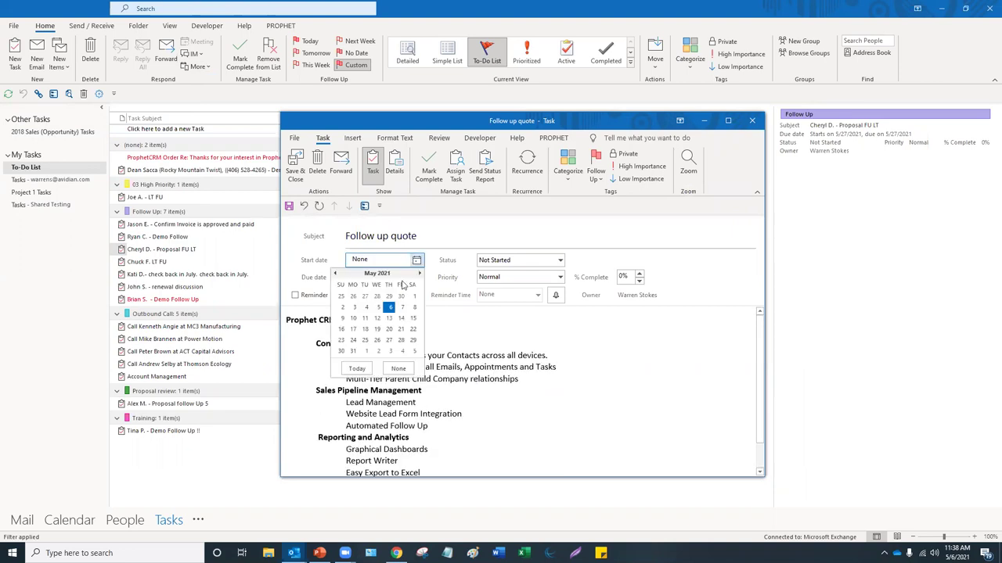
left_click(390, 312)
left_click(295, 306)
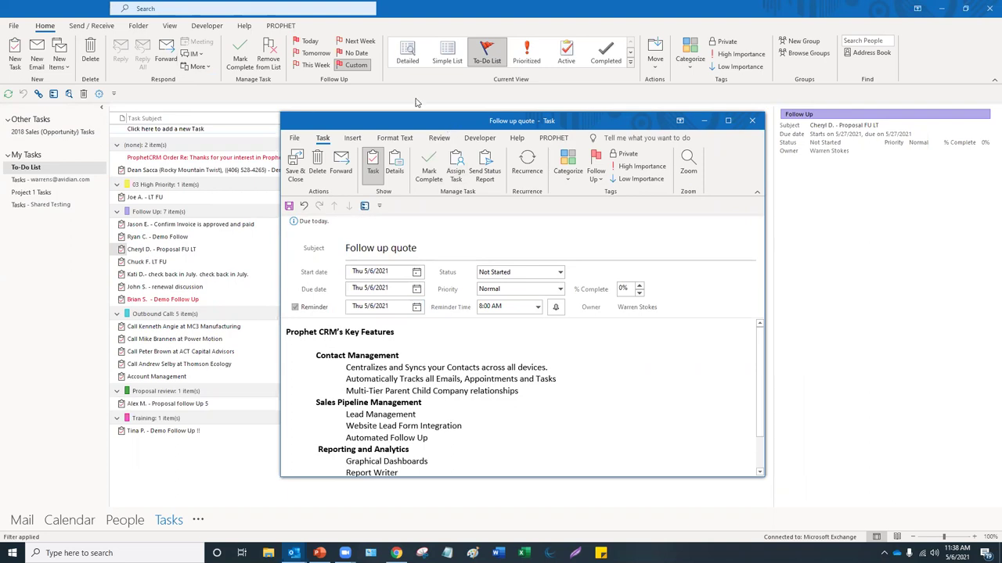
left_click_drag(449, 127, 410, 107)
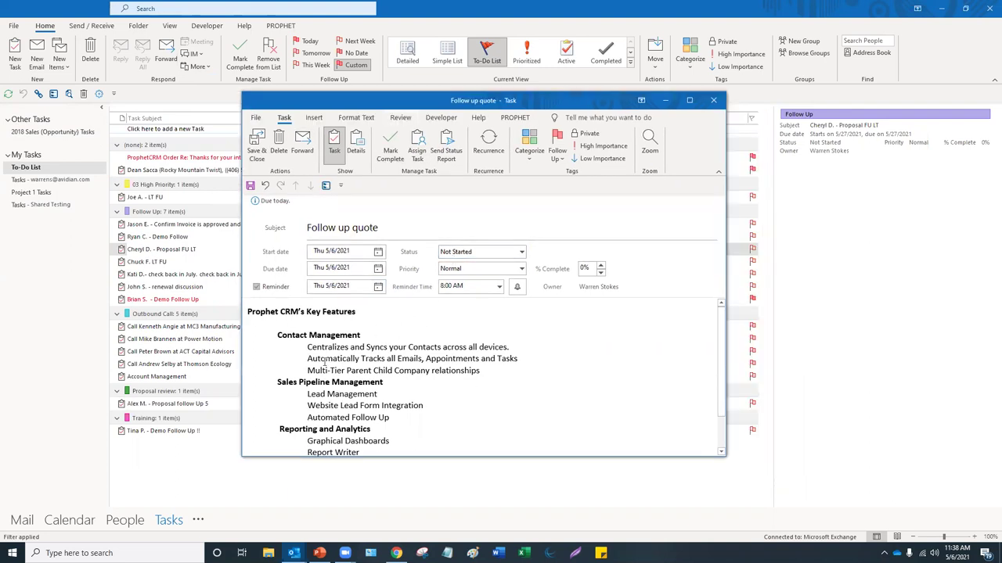
Categorize the task as 03 High Priority and set its reminder time to 12:00 PM.
left_click(527, 157)
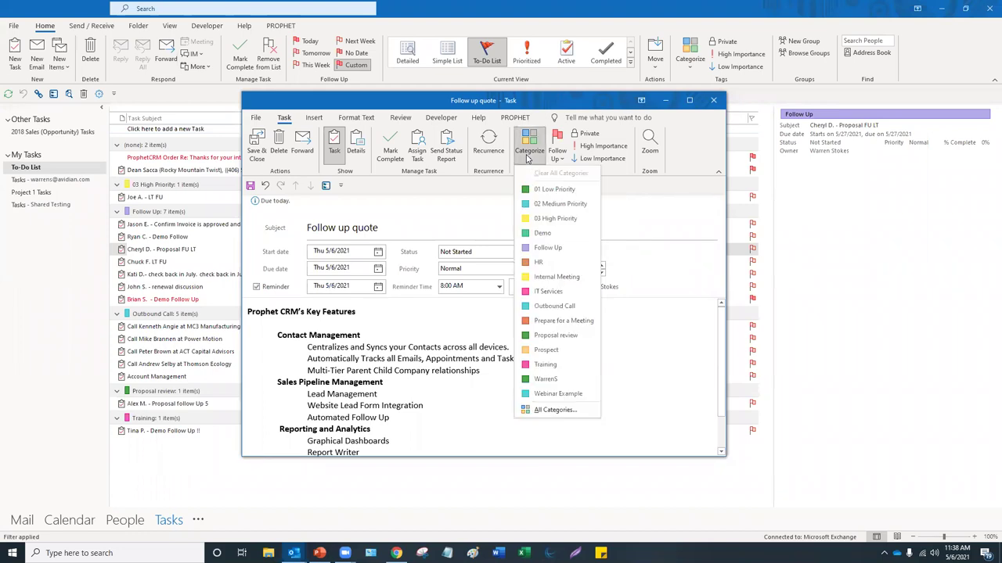
left_click(550, 222)
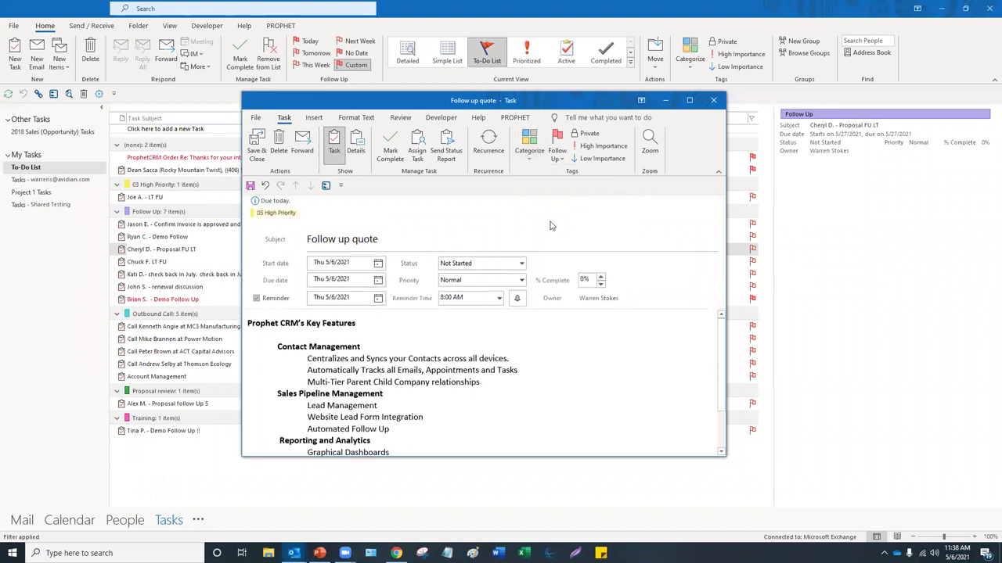
left_click(499, 298)
scroll(499, 344, "down", 2)
left_click(458, 328)
scroll(470, 376, "down", 3)
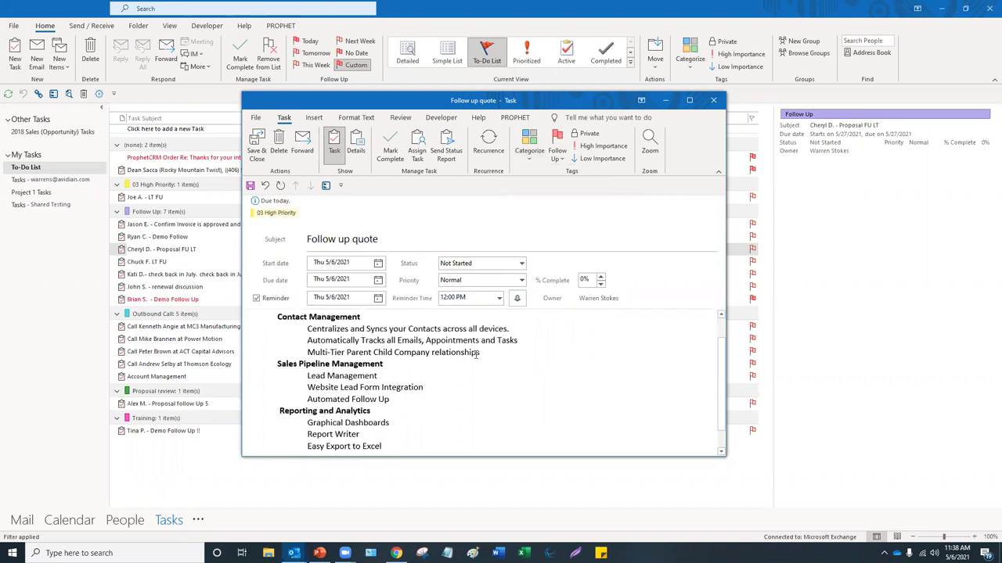
Replace the task notes with the 'cost' AutoText pricing tables and save the task.
left_click_drag(418, 426, 196, 264)
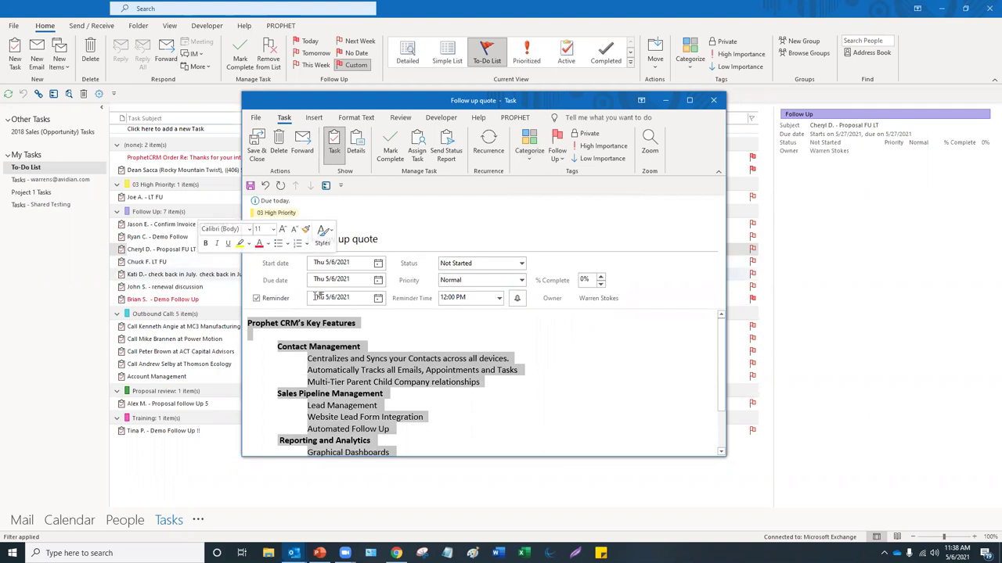
key("Delete")
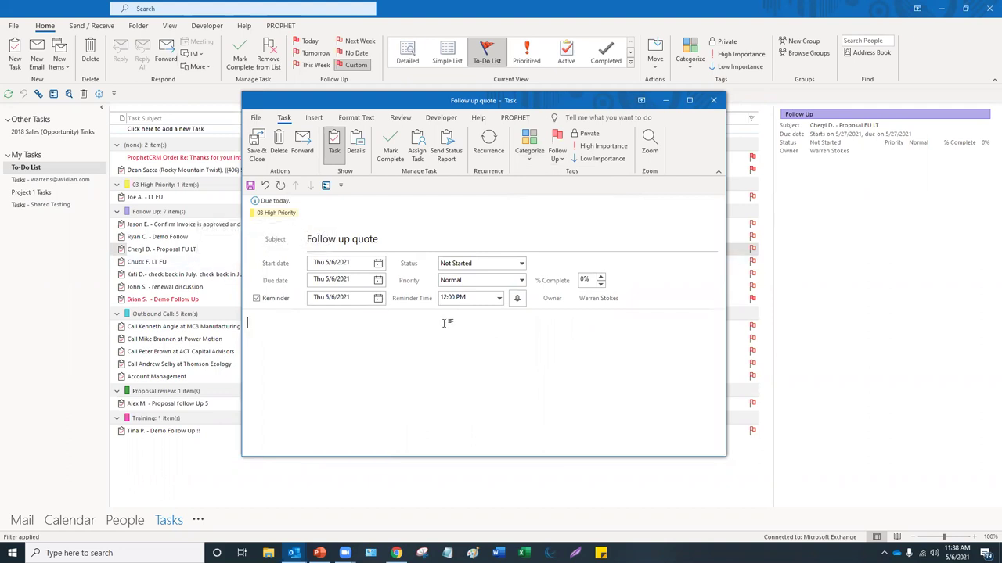
type("cost")
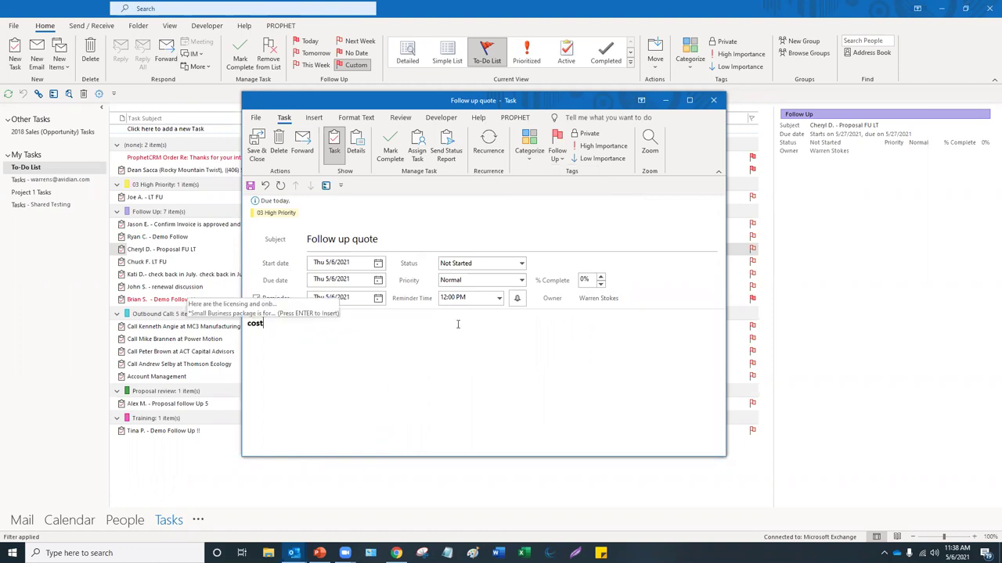
key("Return")
left_click(261, 151)
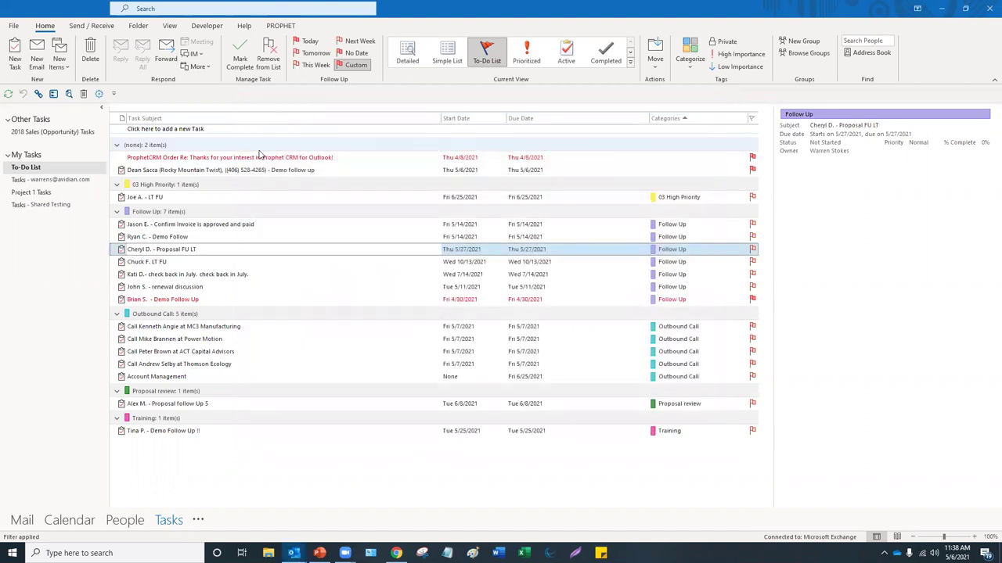
Switch to the Calendar month view and open the Follow up quote task from the to-do bar.
left_click(167, 522)
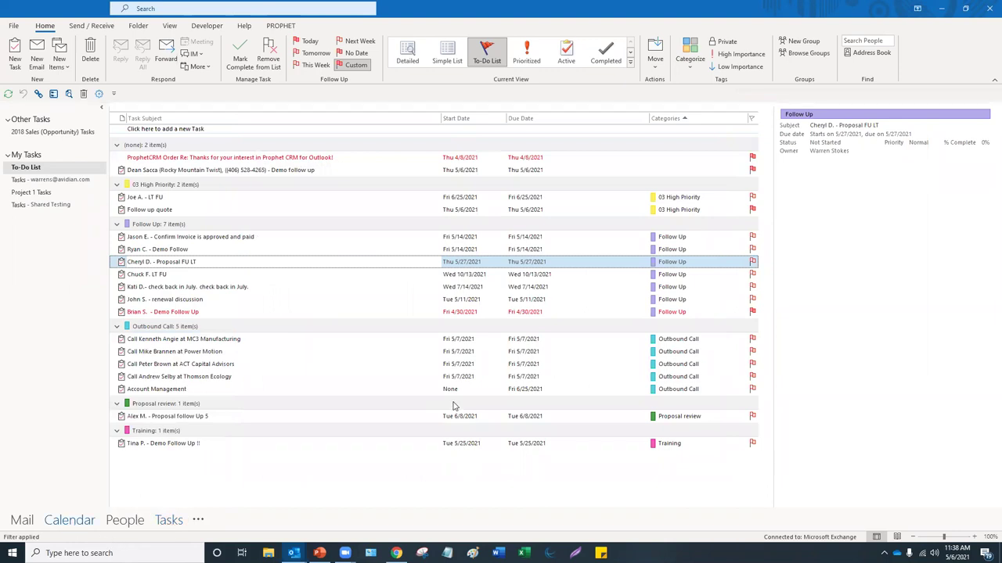
key("ctrl+2")
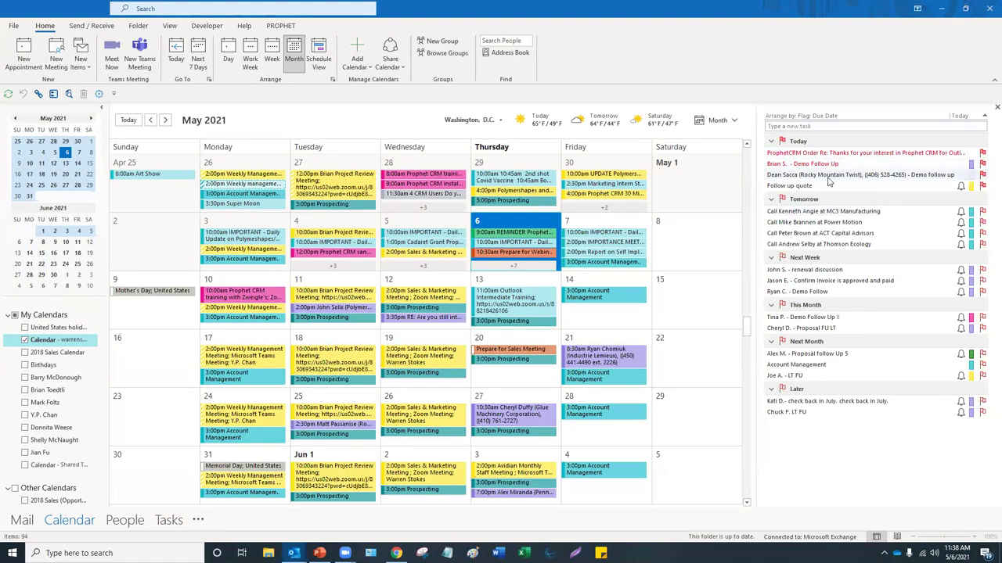
left_click(812, 404)
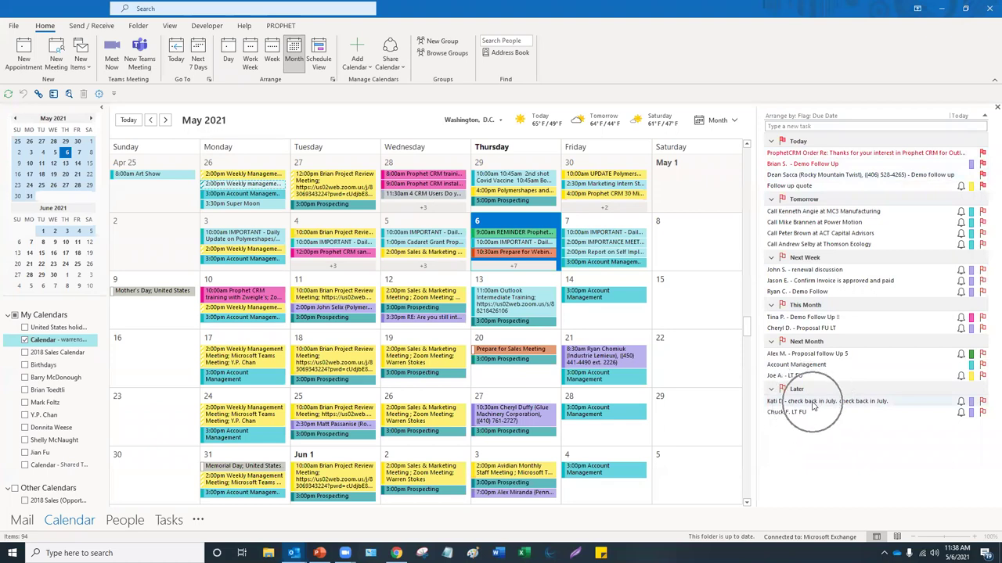
mouse_move(812, 404)
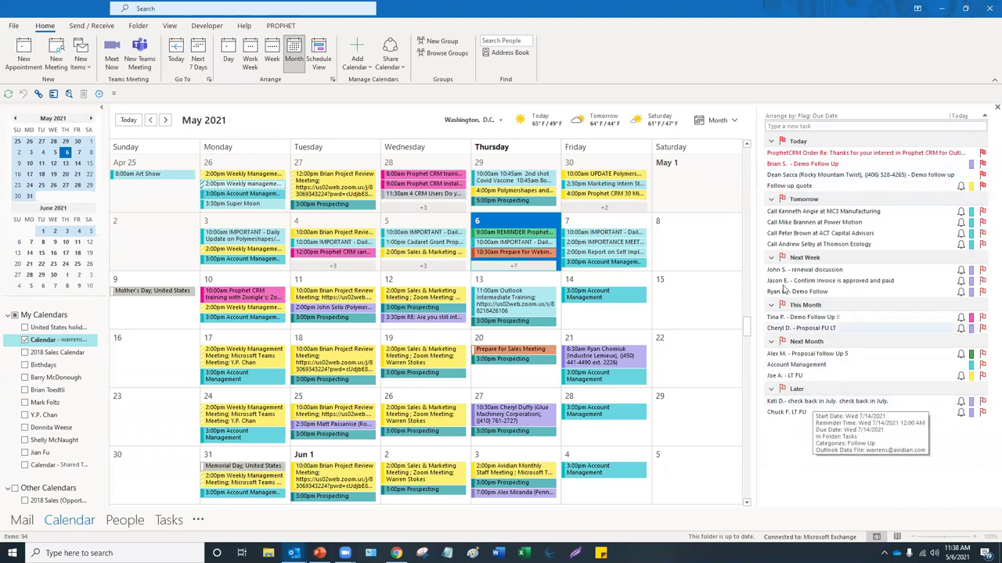
double_click(782, 188)
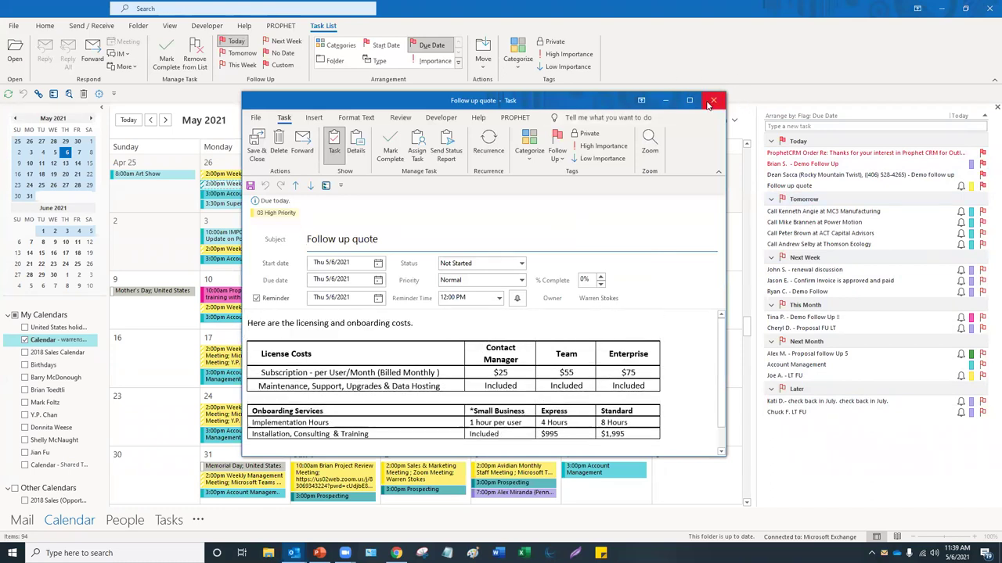
Reopen Follow up quote and attach the How to Get Control of your Outlook Inbox WS presentation.
left_click(715, 103)
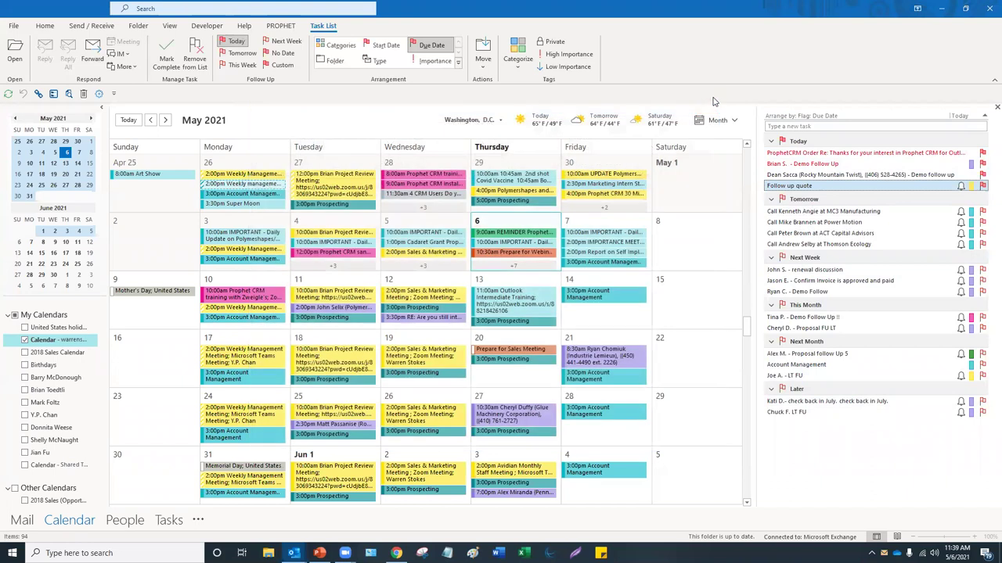
double_click(807, 185)
left_click(470, 323)
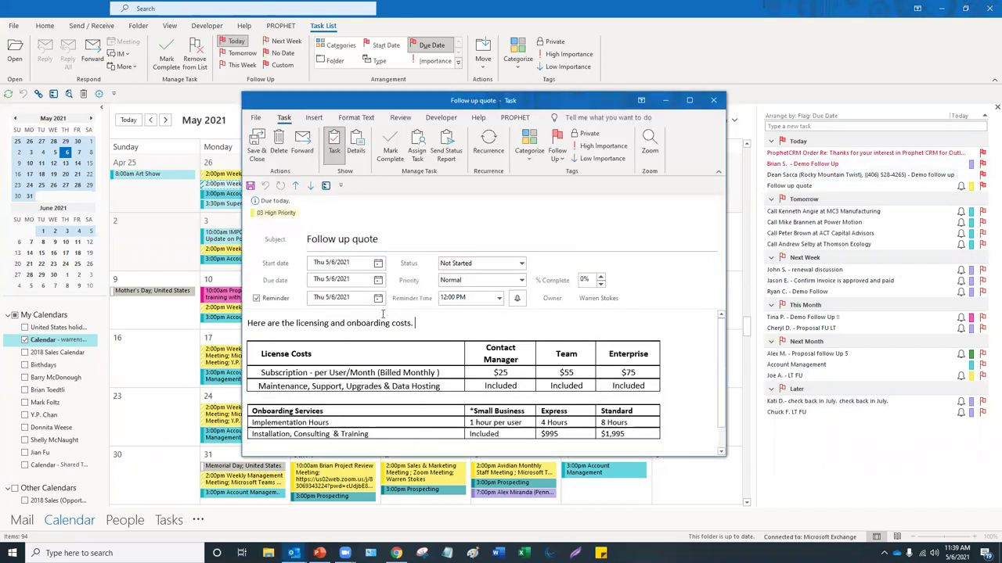
key("Return")
left_click(313, 117)
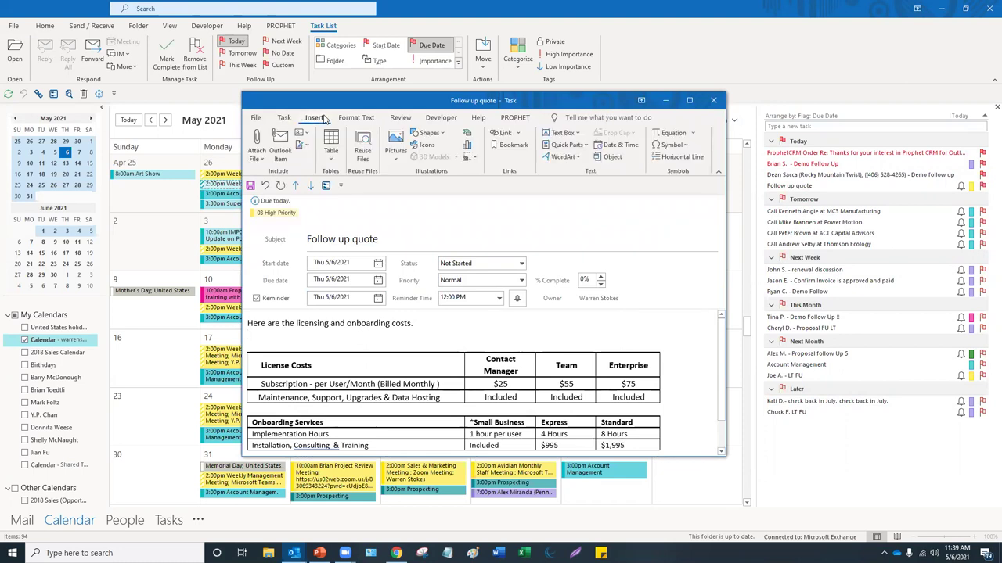
left_click(255, 149)
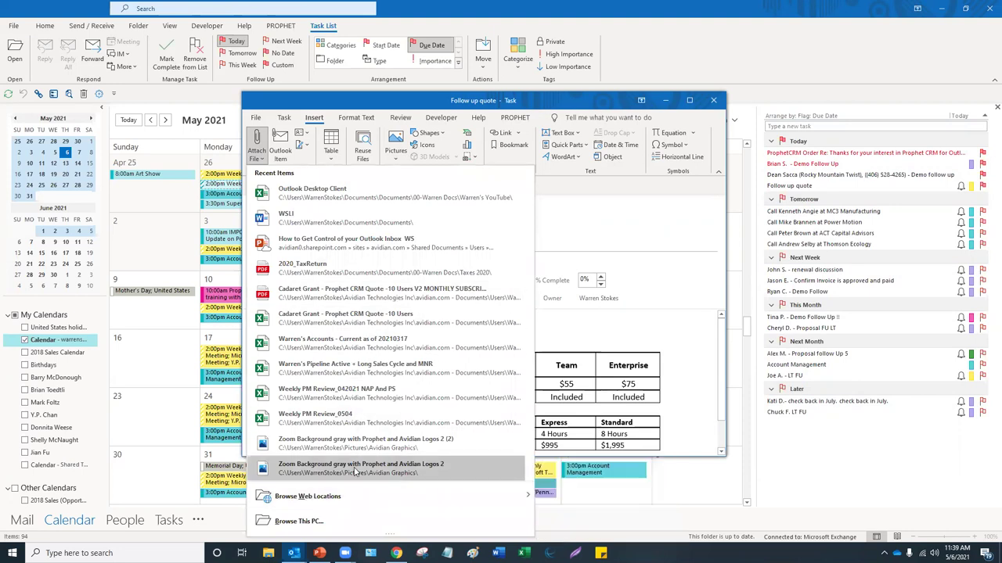
left_click(340, 248)
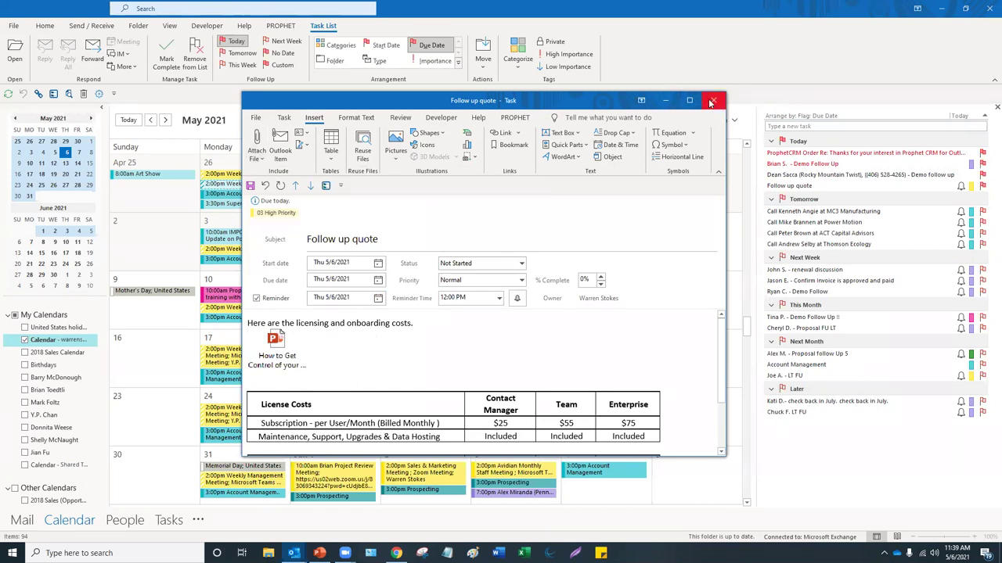
Close the task without saving and start a new appointment on May 29.
left_click(713, 101)
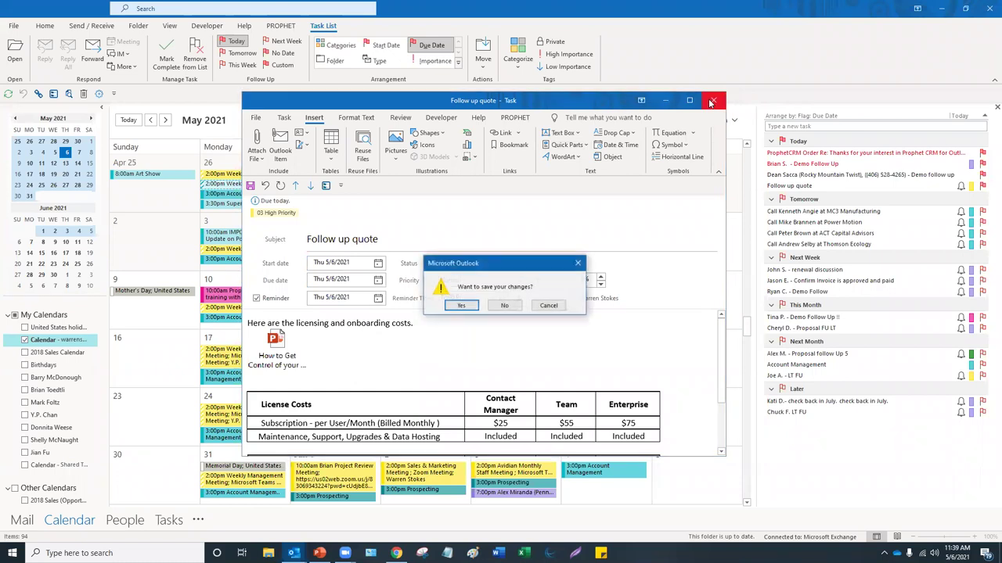
left_click(504, 306)
left_click(675, 411)
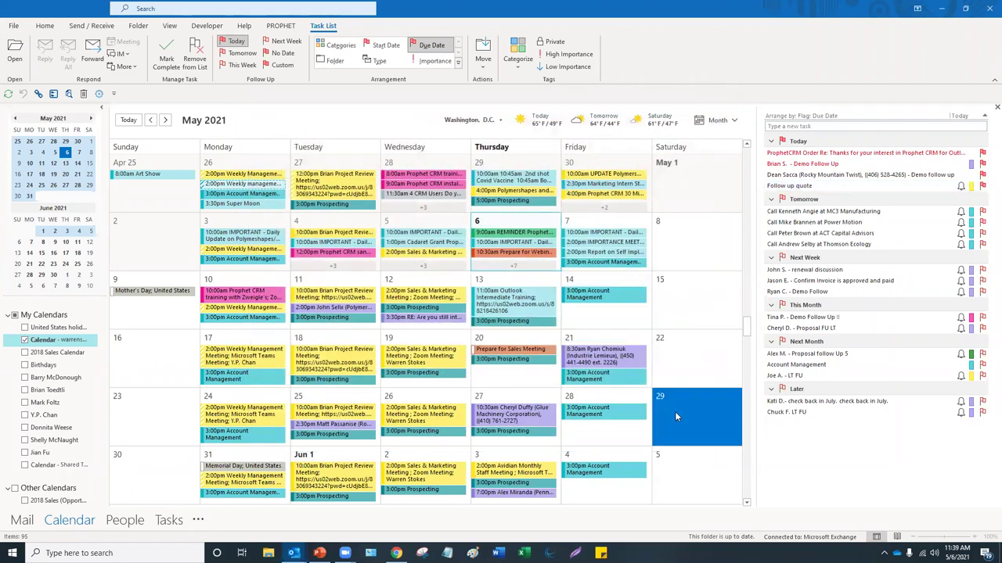
left_click(703, 423)
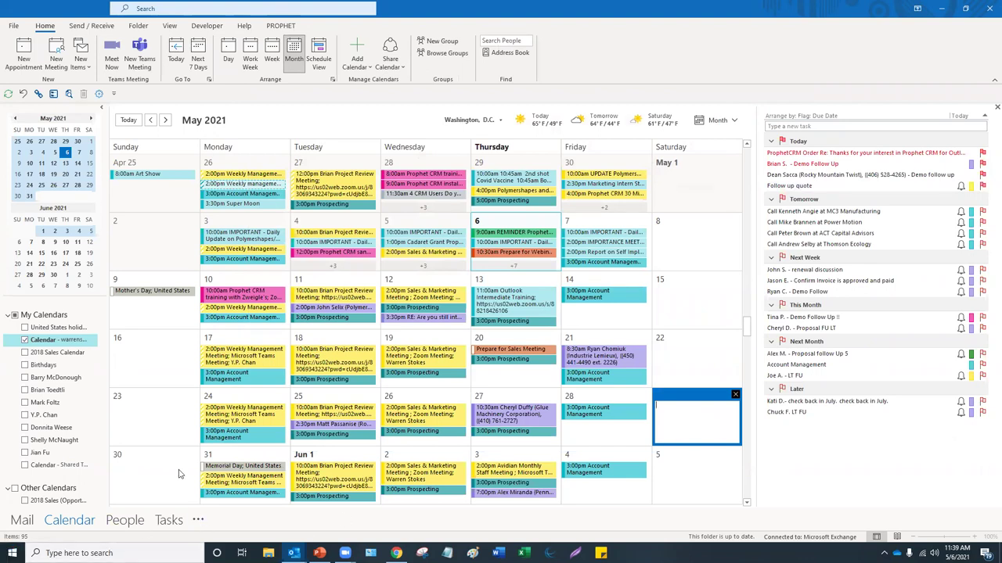
Open the ProphetCRM Order message in the Other inbox, highlight its body, and make an appointment from it.
left_click(17, 526)
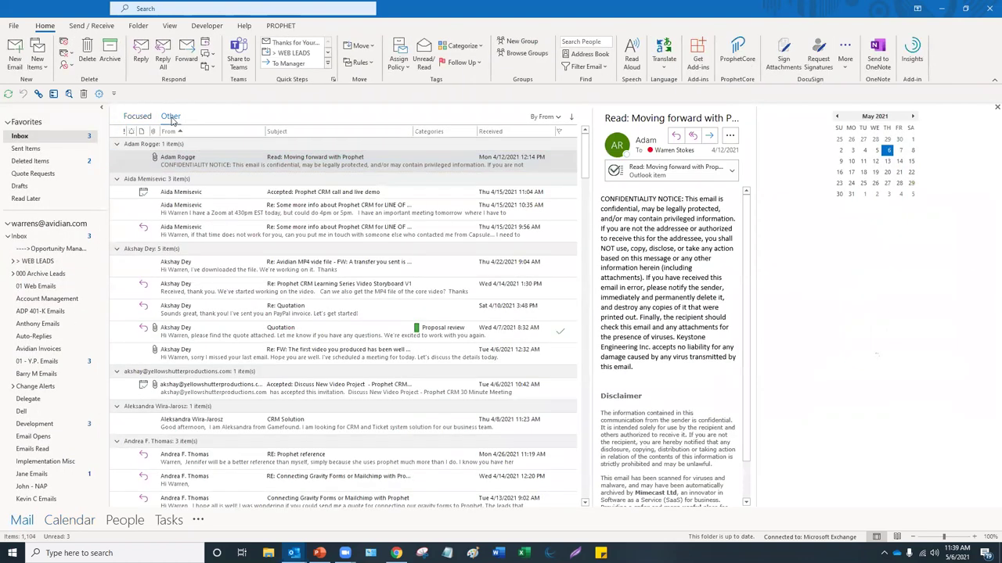
left_click(172, 118)
left_click(196, 202)
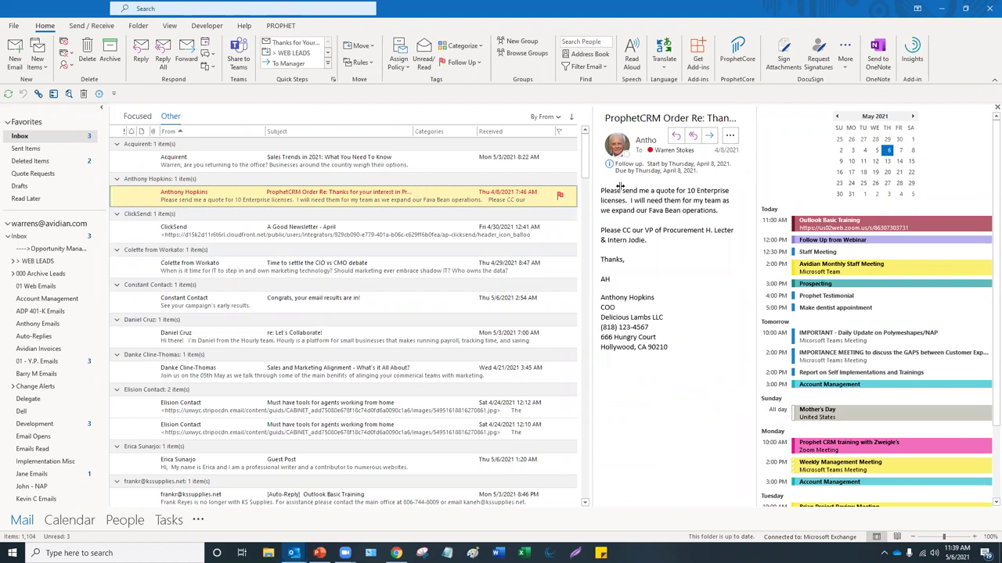
mouse_move(601, 191)
left_mouse_down()
mouse_move(673, 323)
mouse_move(668, 350)
left_mouse_up()
left_click(227, 195)
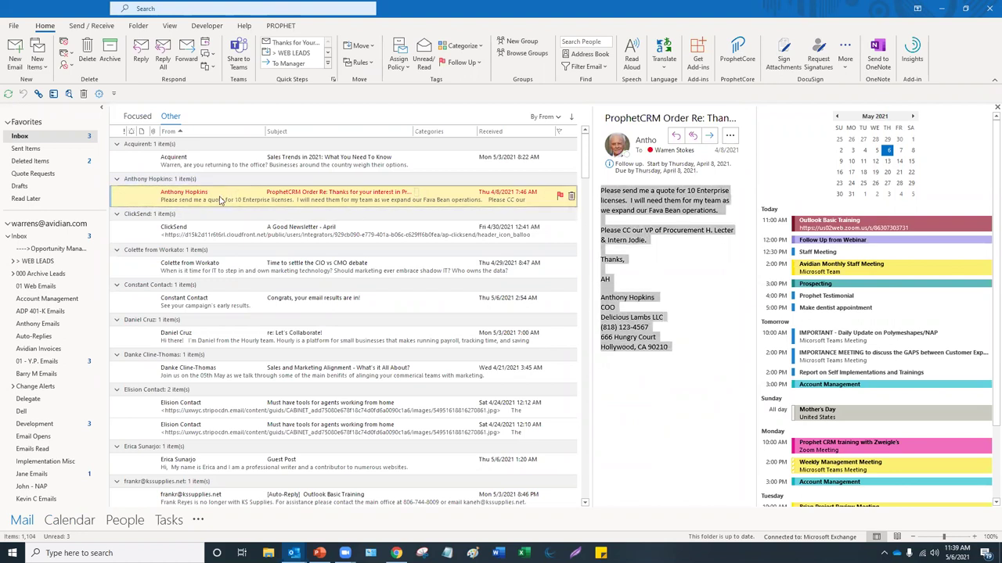
left_click(83, 523)
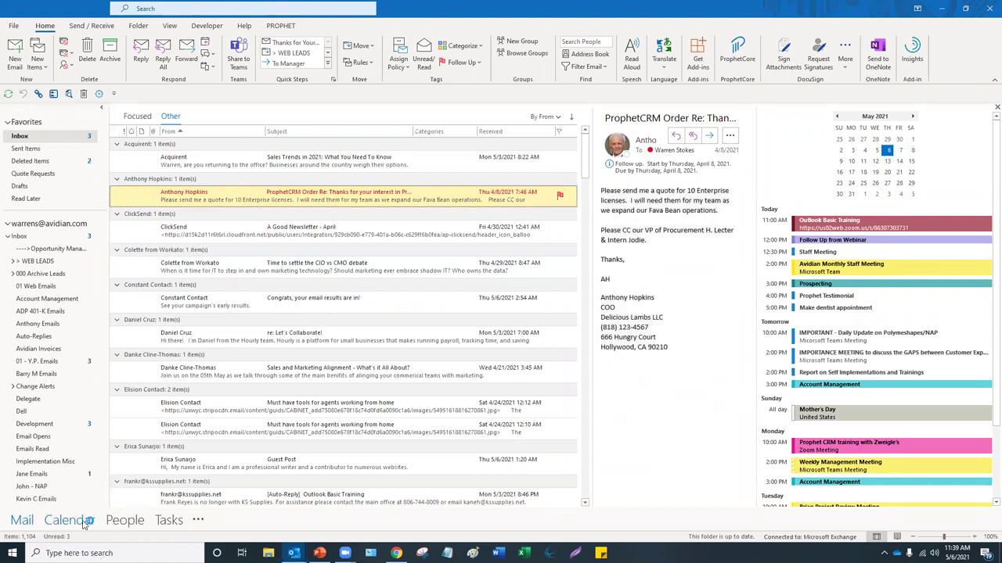
Turn the ProphetCRM Order appointment into a meeting with the requesting contact as required attendee.
left_click(579, 197)
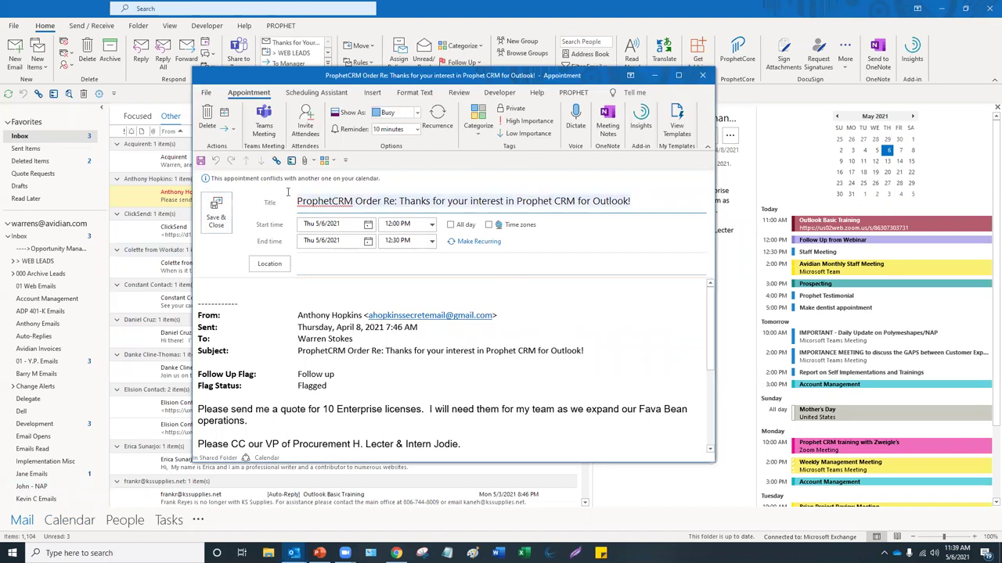
scroll(418, 392, "down", 5)
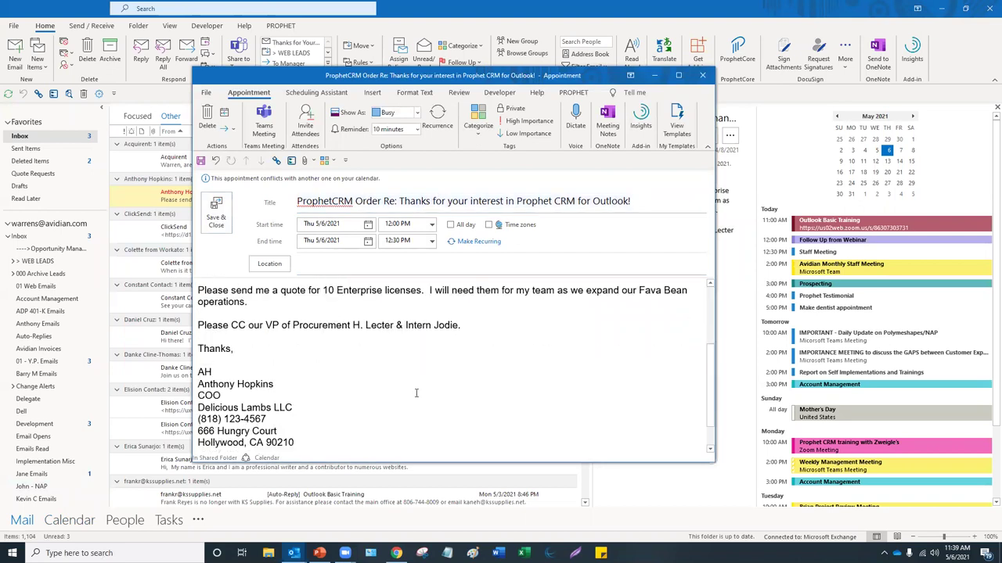
scroll(415, 391, "up", 5)
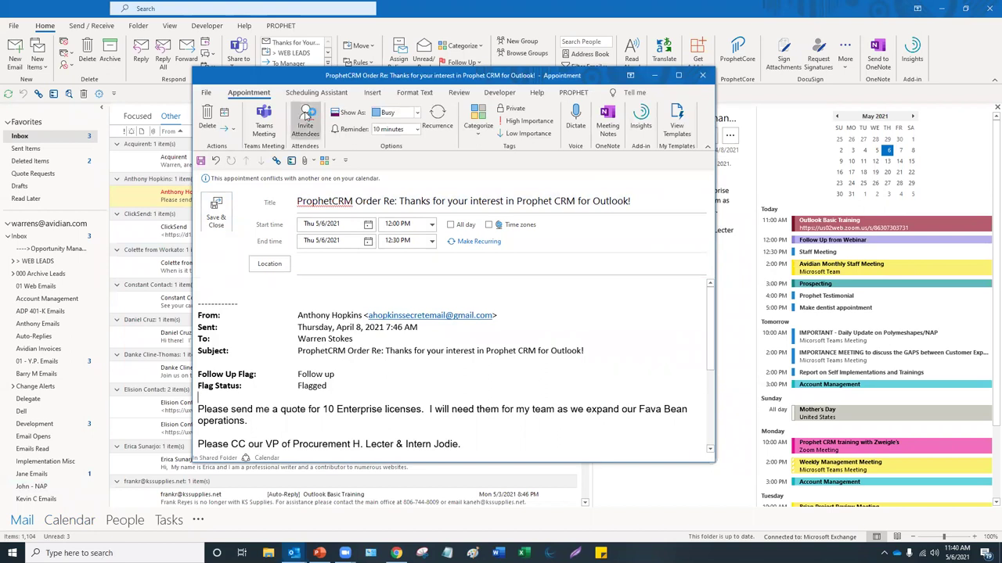
left_click(304, 119)
type("anth")
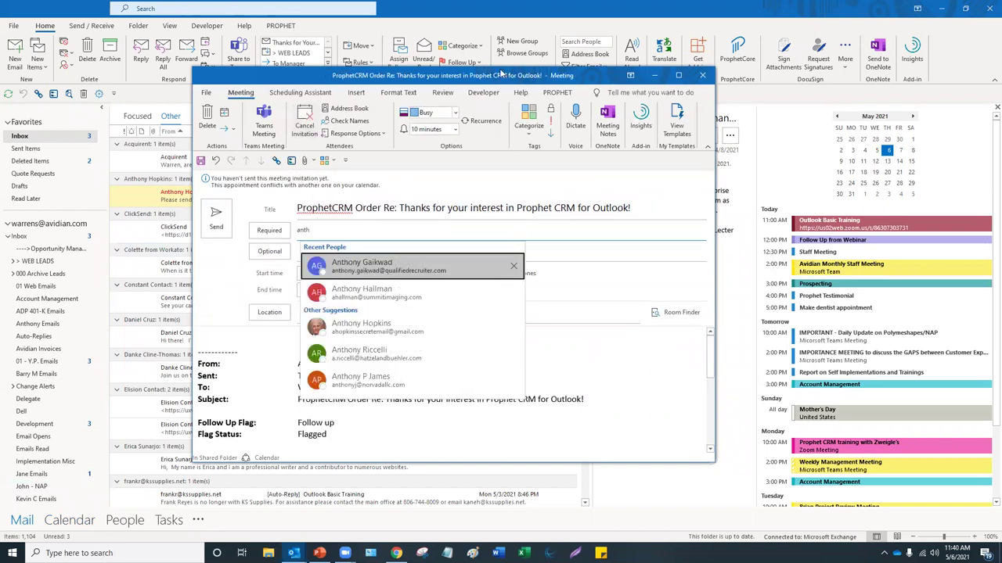
left_click(369, 328)
Set the location to Zoom Meeting, tag it Bid Prep, and send the invitation.
left_click(326, 315)
type("Zoom Meeting")
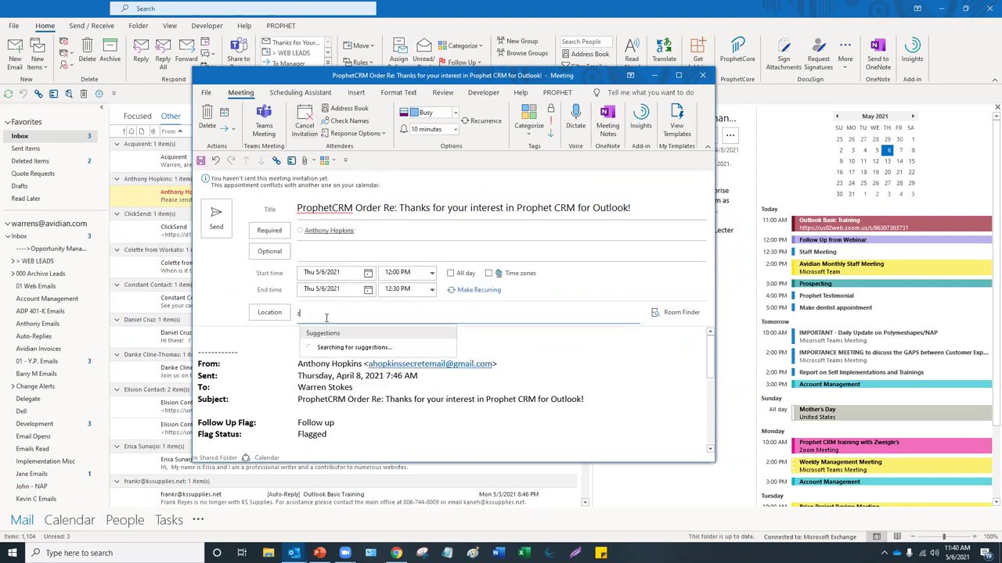
key("Return")
left_click(219, 342)
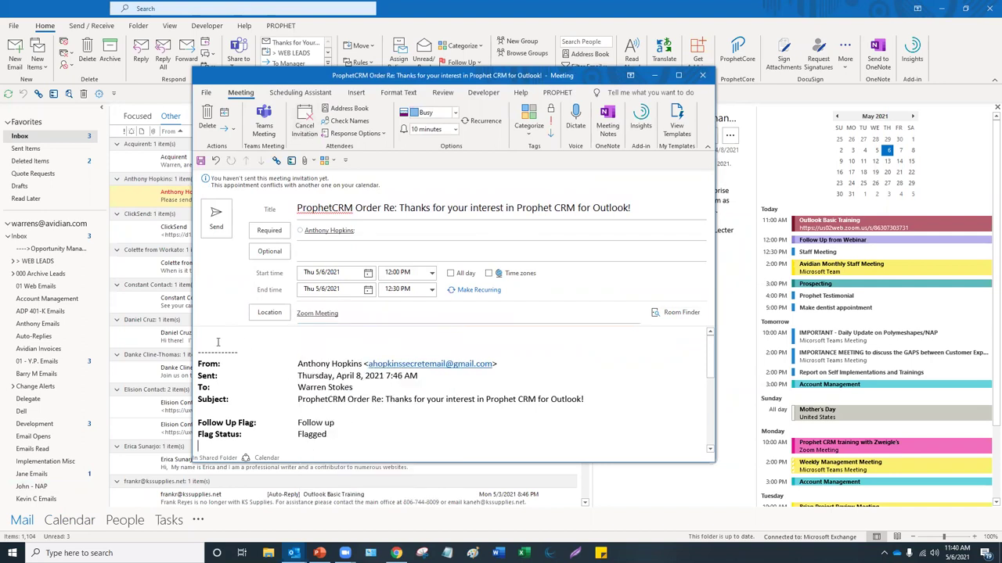
left_click(529, 125)
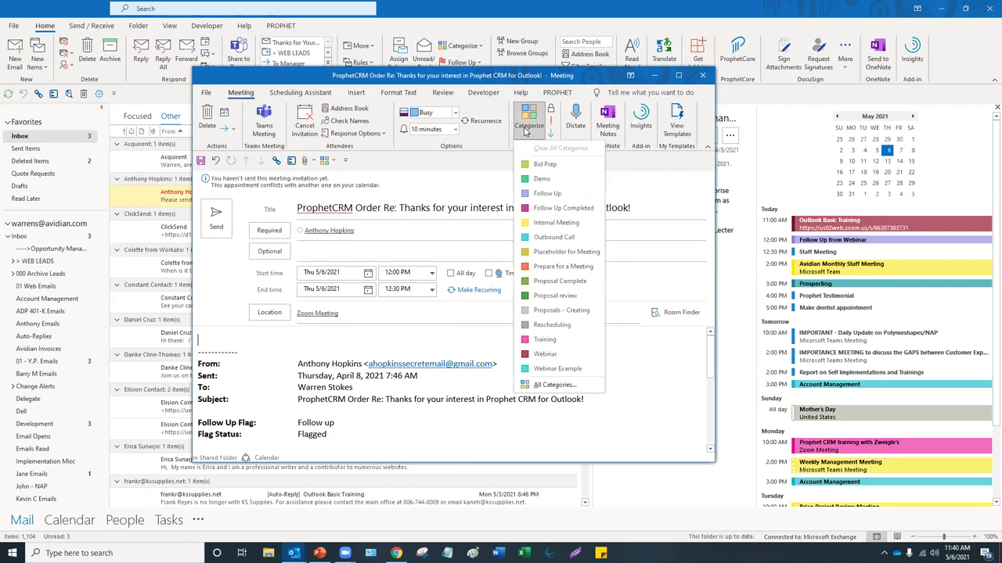
left_click(546, 165)
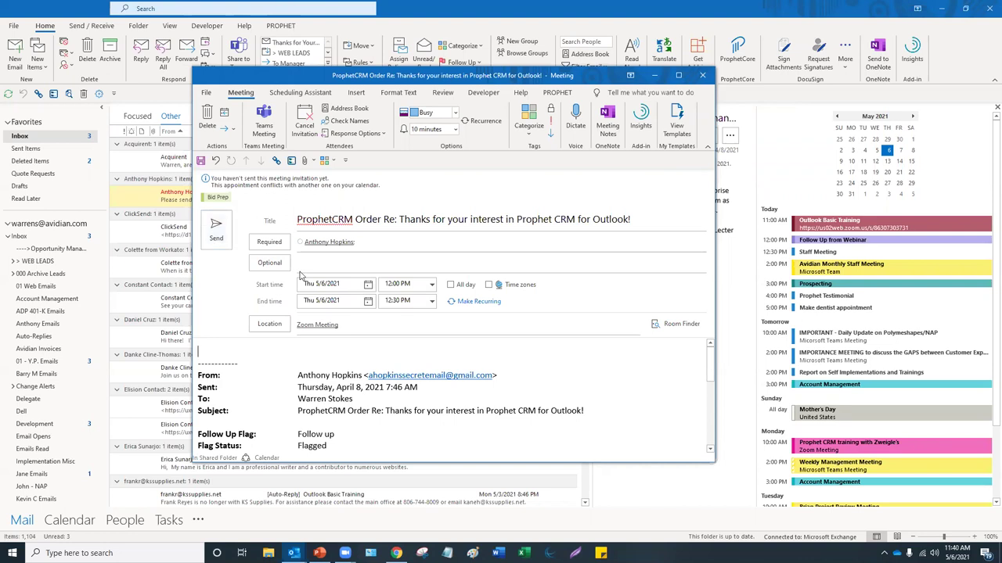
left_click(217, 235)
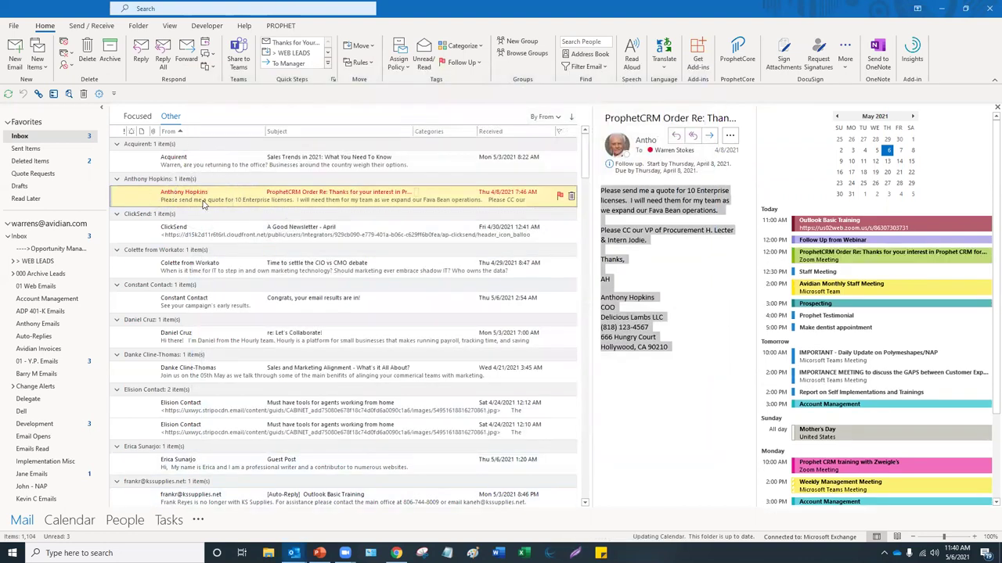
Show the Calendar's May 2021 month view with the due-date task list beside it.
left_click(84, 522)
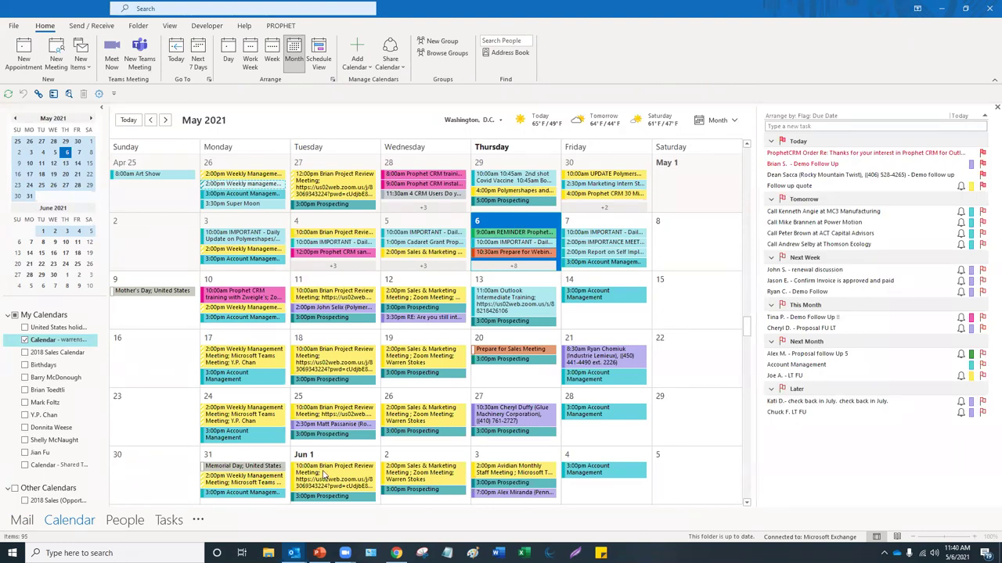
Open the Wizard contact, toggle Private on and off, and close it without saving.
left_click(136, 522)
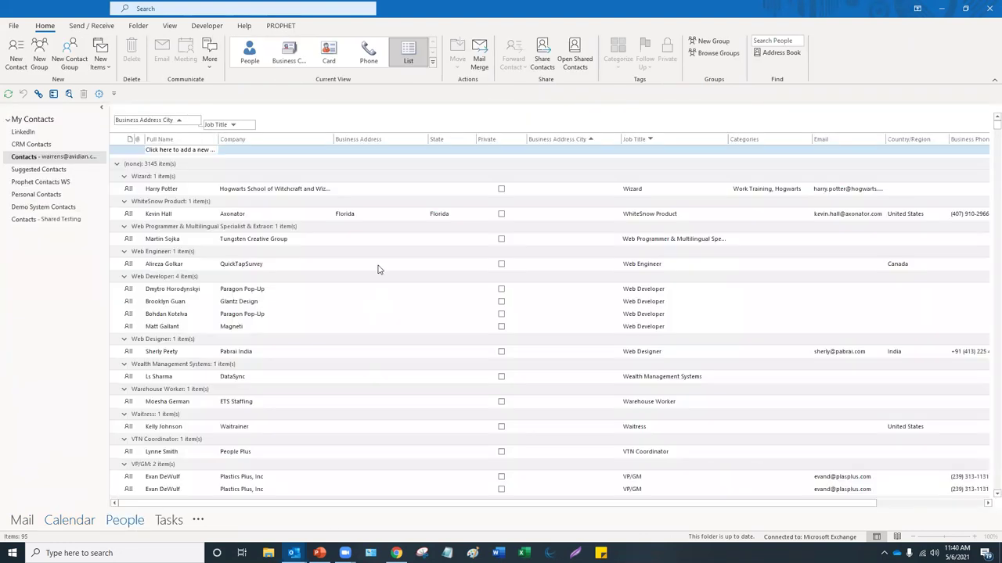
left_click(503, 138)
left_click(499, 141)
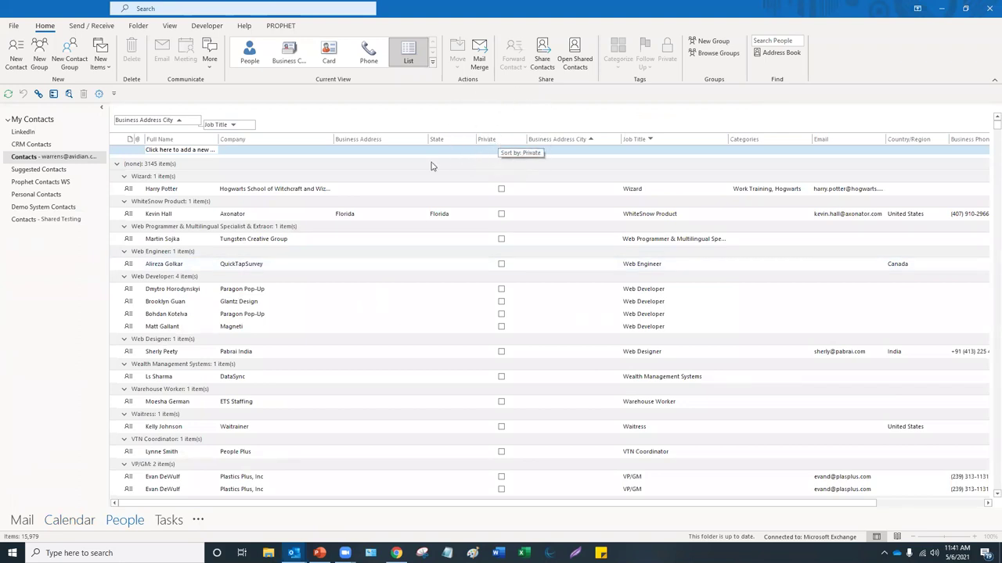
left_click(271, 187)
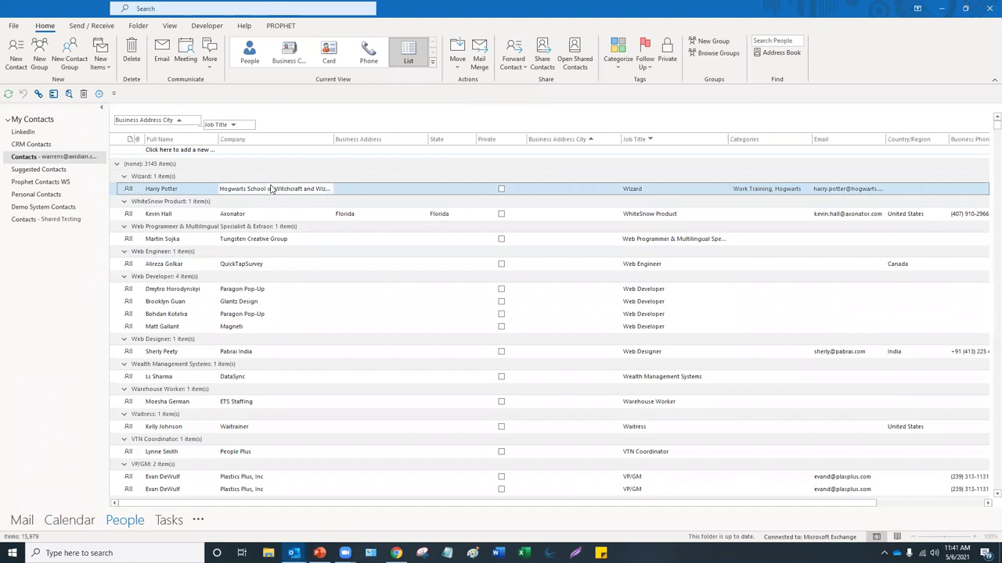
double_click(270, 188)
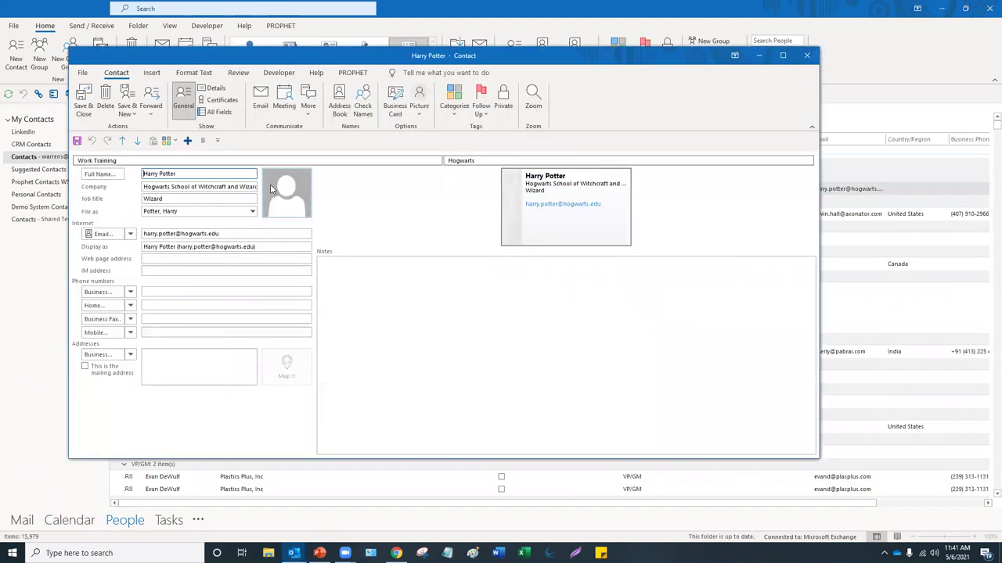
left_click(509, 110)
left_click(509, 110)
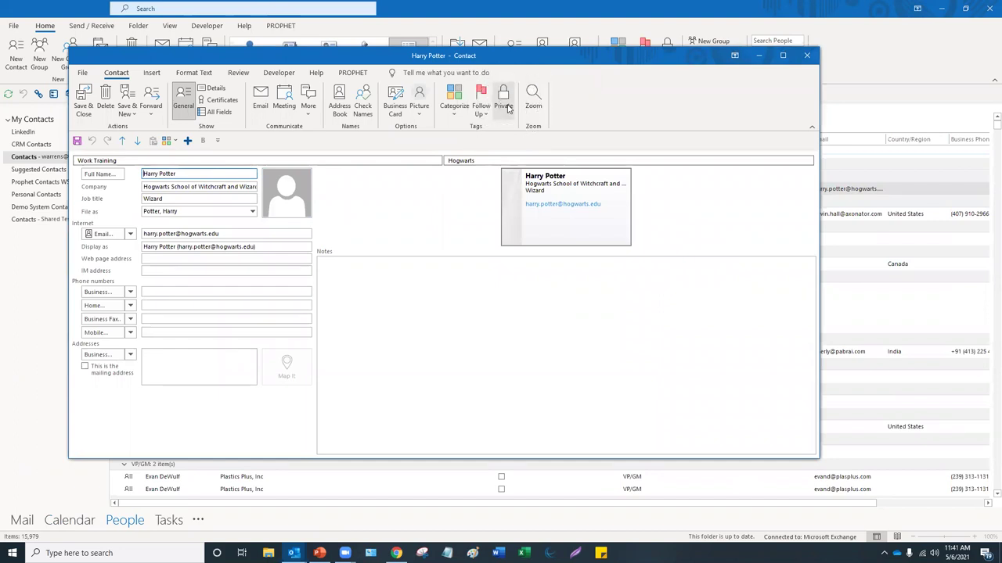
left_click(807, 55)
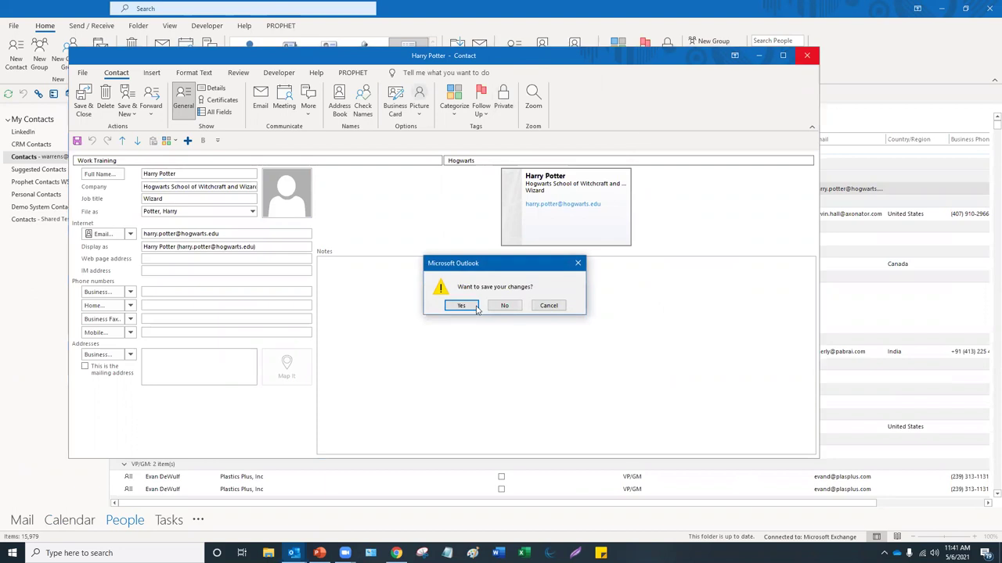
left_click(504, 306)
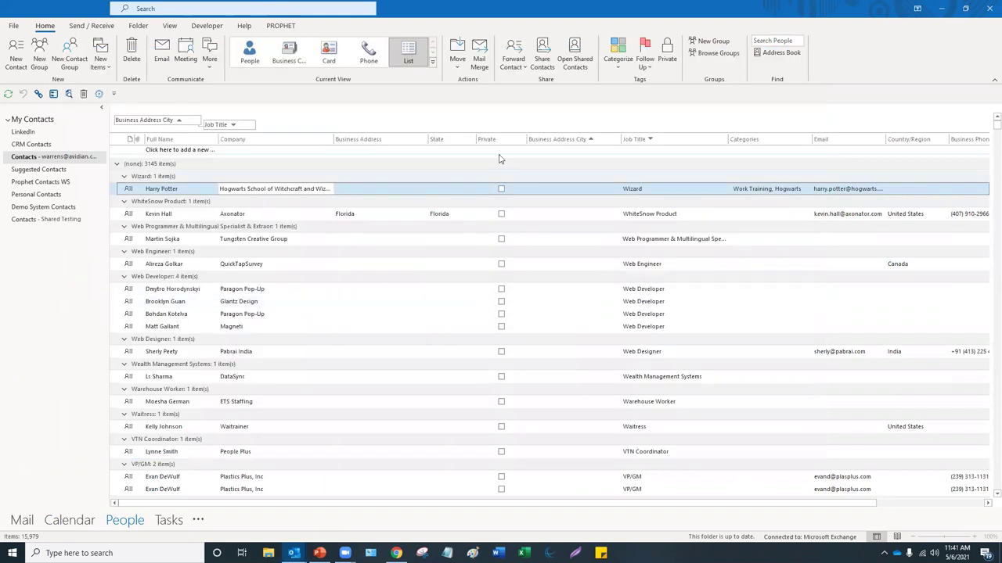
Open the Field Chooser from the contact list's column header menu, then close it.
right_click(501, 141)
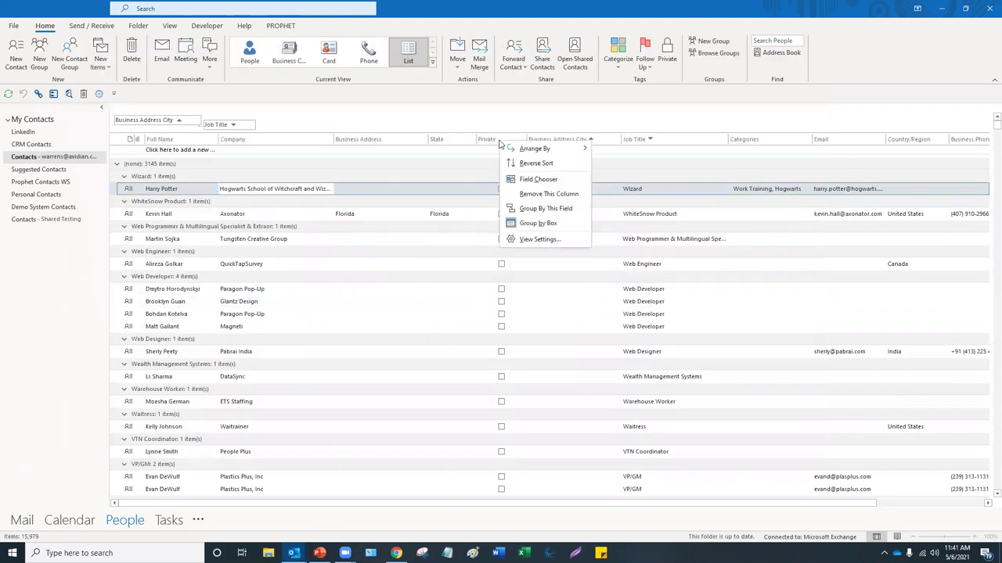
left_click(535, 179)
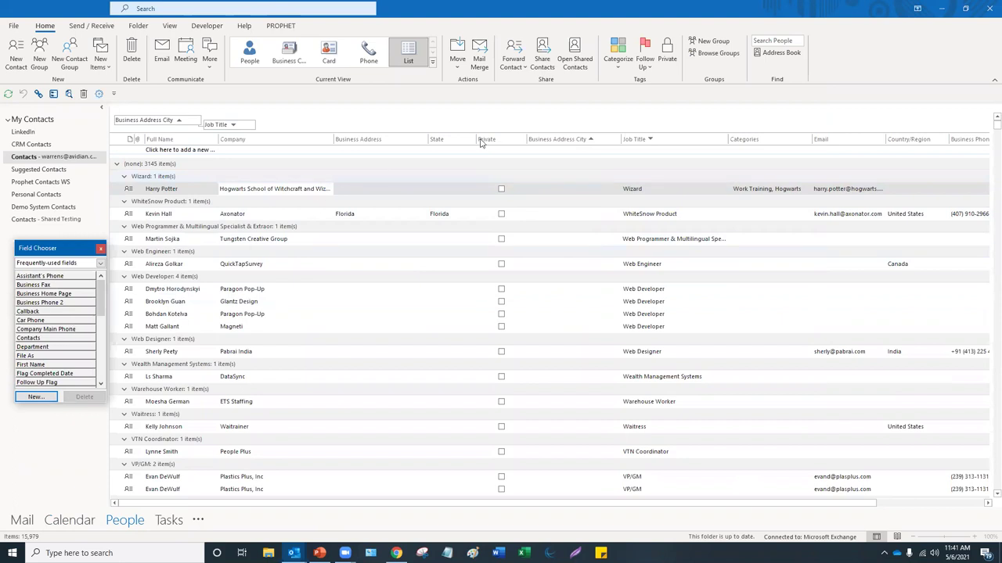
left_click(100, 249)
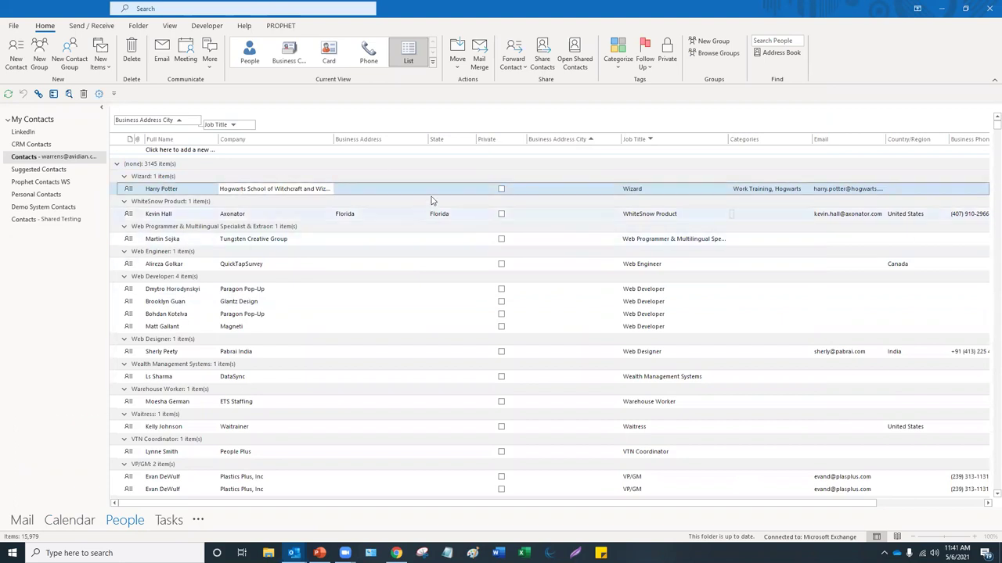
left_click(506, 190)
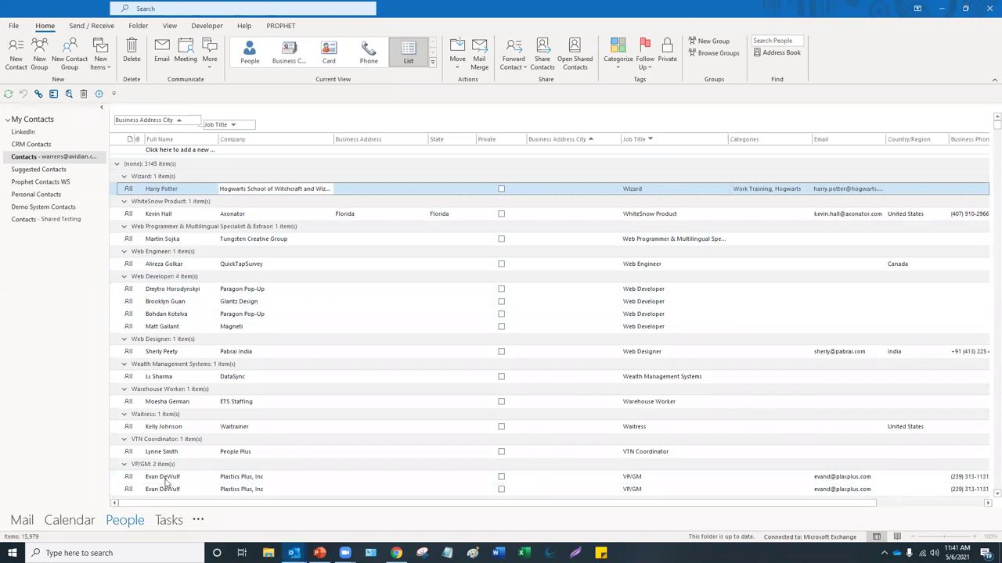
Visit the Other inbox in Mail, then return to the Calendar.
left_click(22, 521)
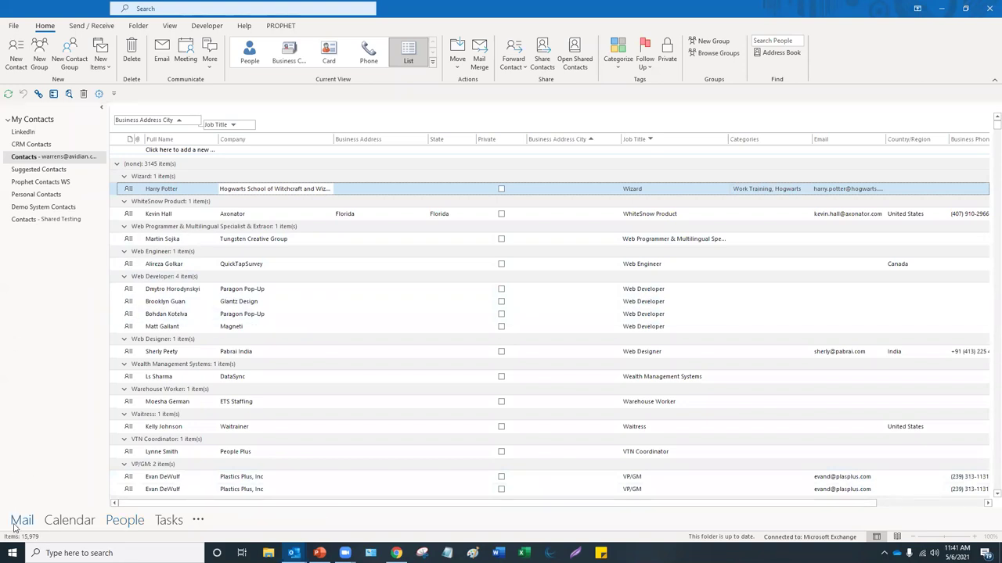
left_click(171, 116)
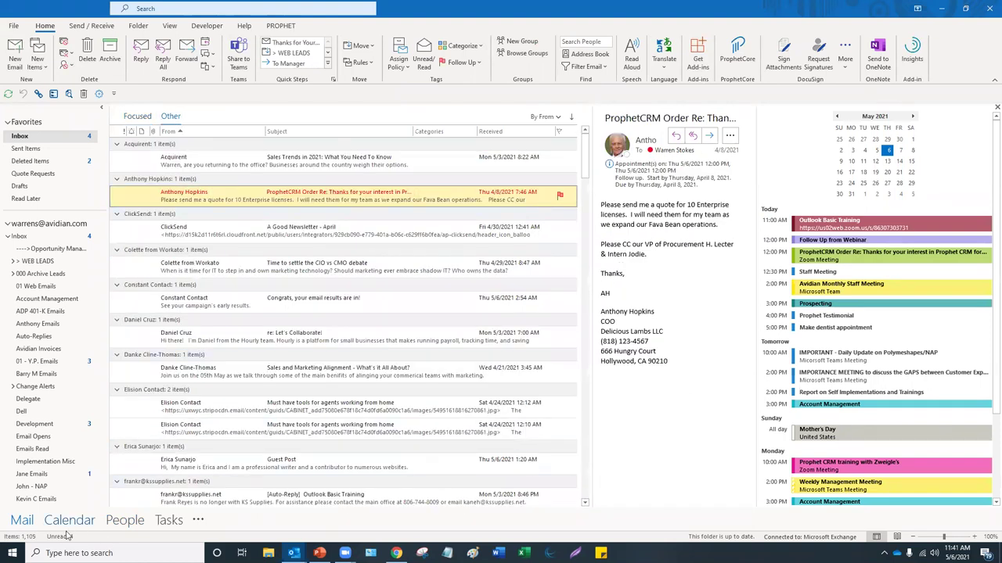
mouse_move(68, 530)
left_click(71, 525)
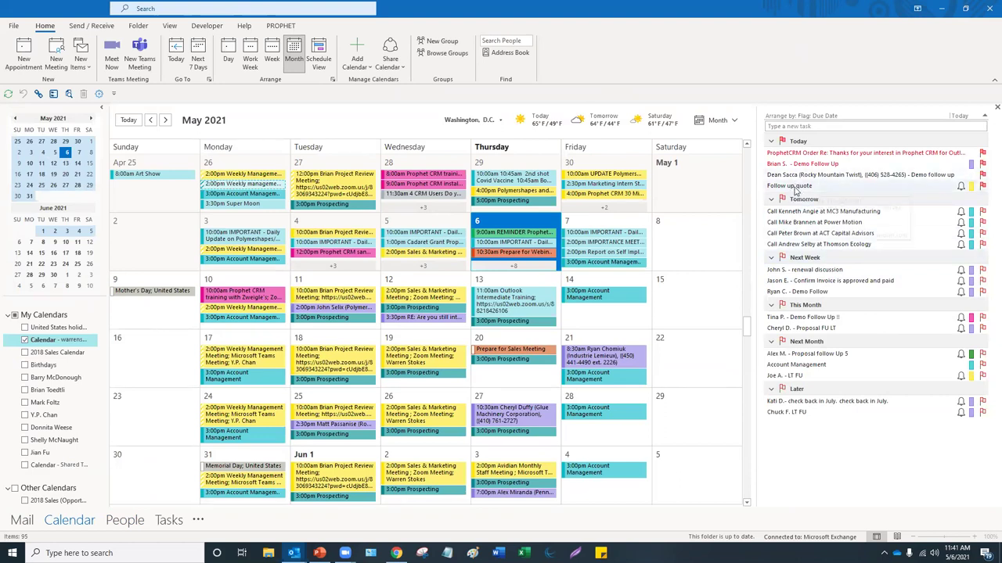
Drag the Follow up quote task onto Calendar as an appointment, then discard it unsaved.
mouse_move(795, 190)
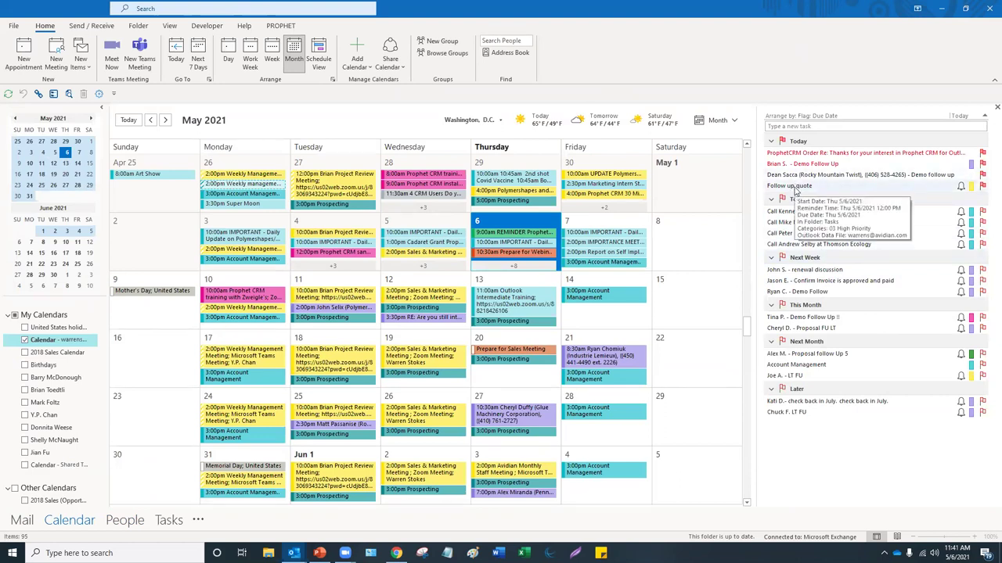
left_click(795, 190)
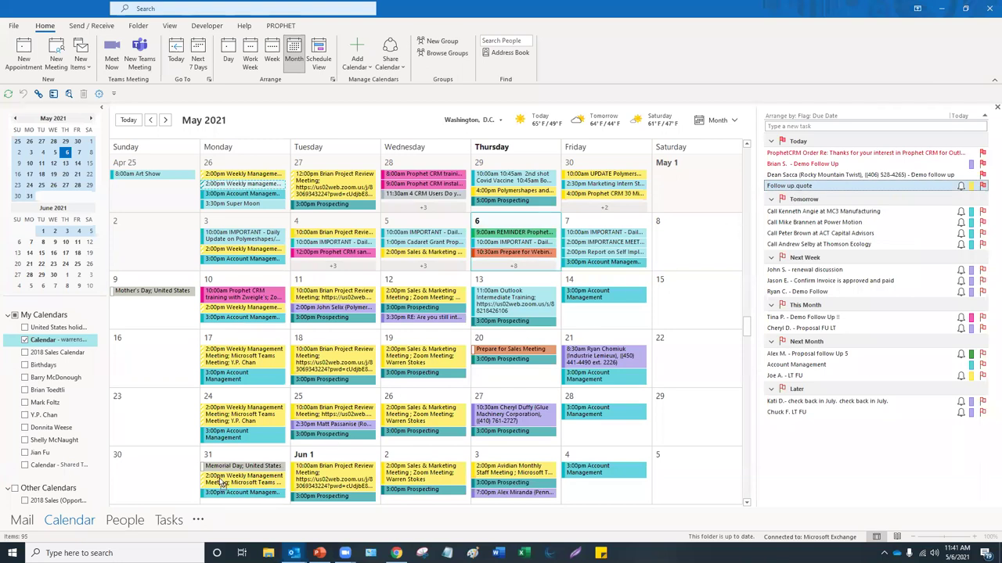
left_click_drag(76, 529, 76, 523)
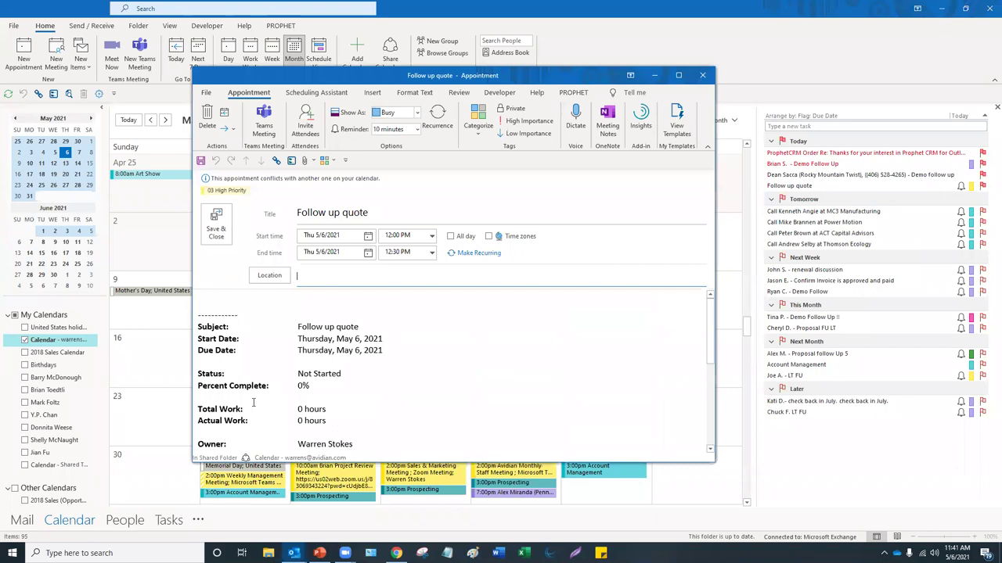
scroll(253, 402, "down", 3)
scroll(250, 410, "up", 3)
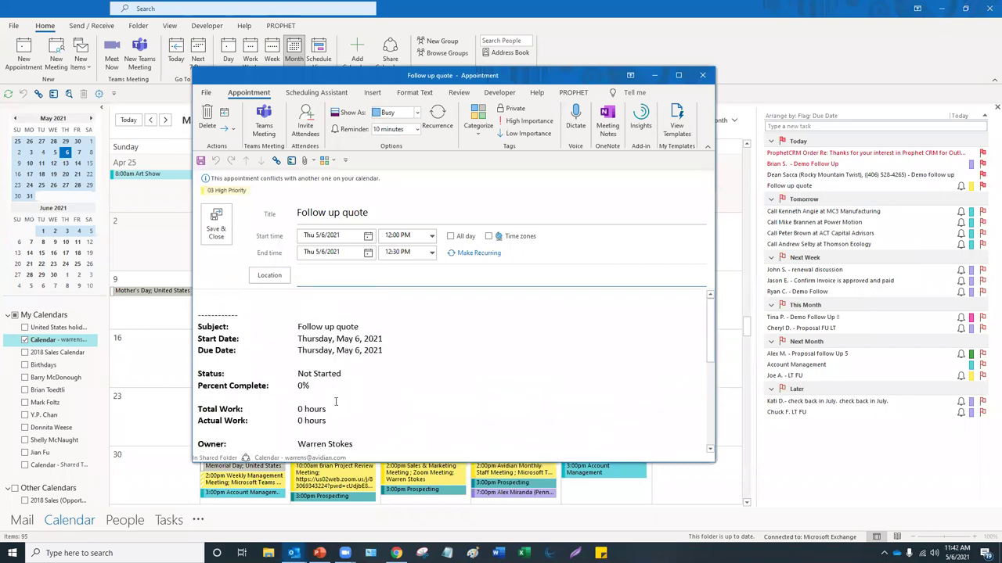
left_click(702, 75)
left_click(514, 305)
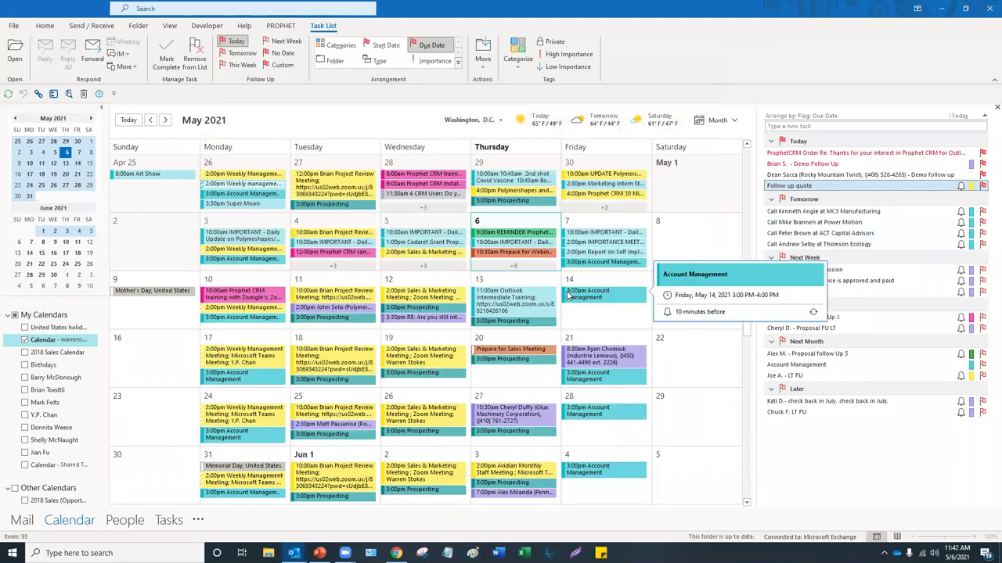
Switch to the Outlook Basic Training presentation in PowerPoint and maximize its window.
mouse_move(805, 179)
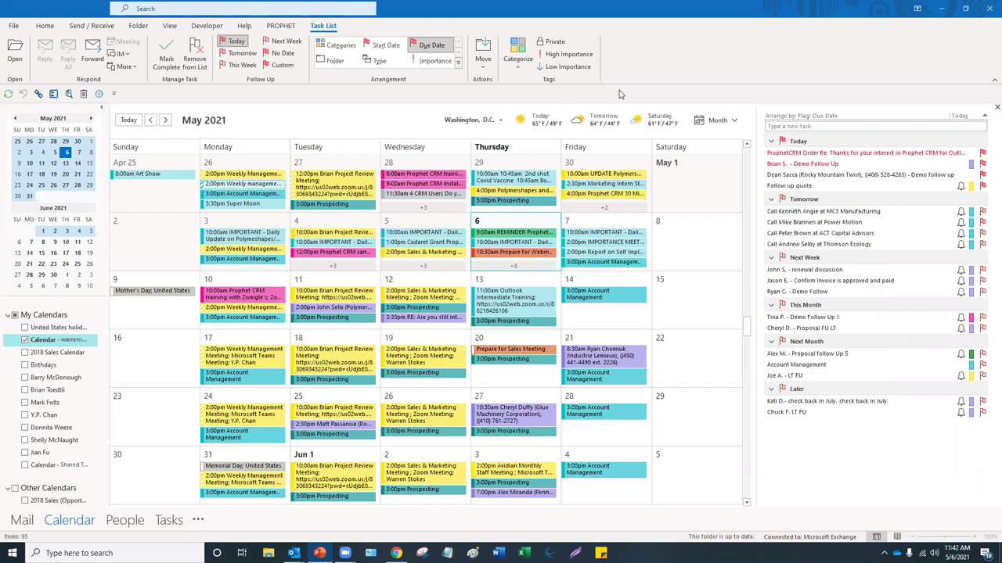
key("alt+Tab")
left_click(742, 82)
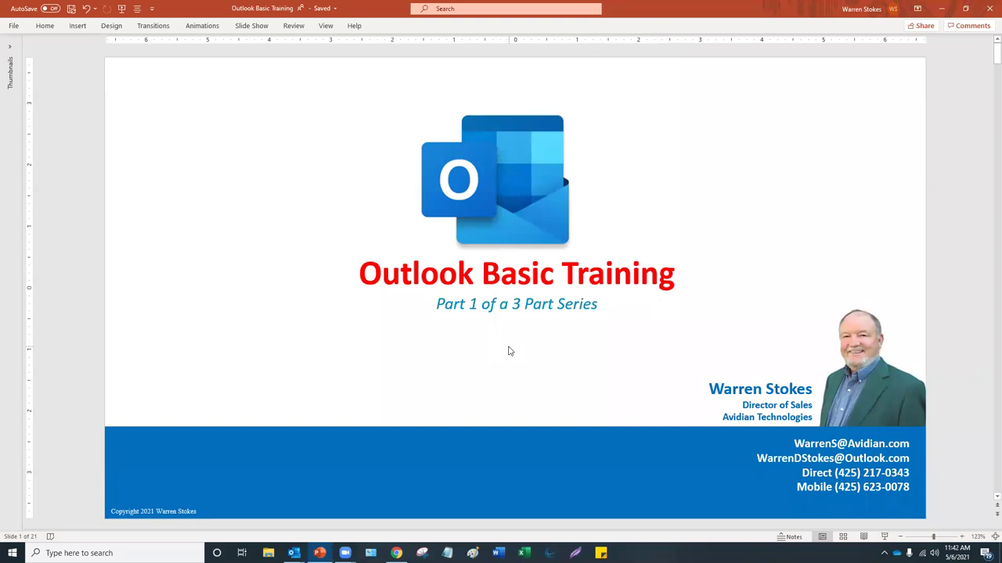
Advance to slide 3, Understanding Outlook's Functions, then bring the Outlook Calendar window forward.
scroll(505, 349, "down", 1)
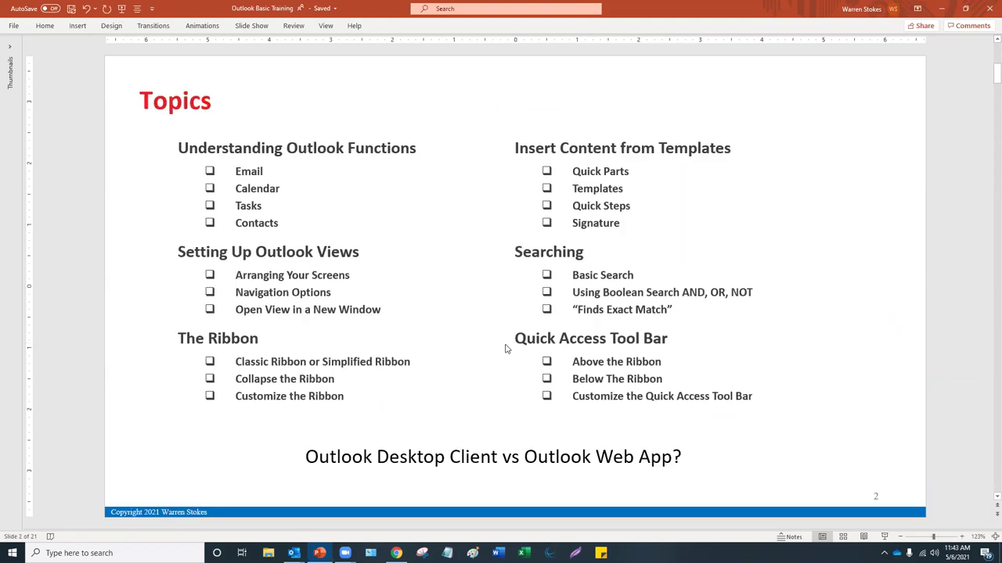
scroll(505, 349, "down", 1)
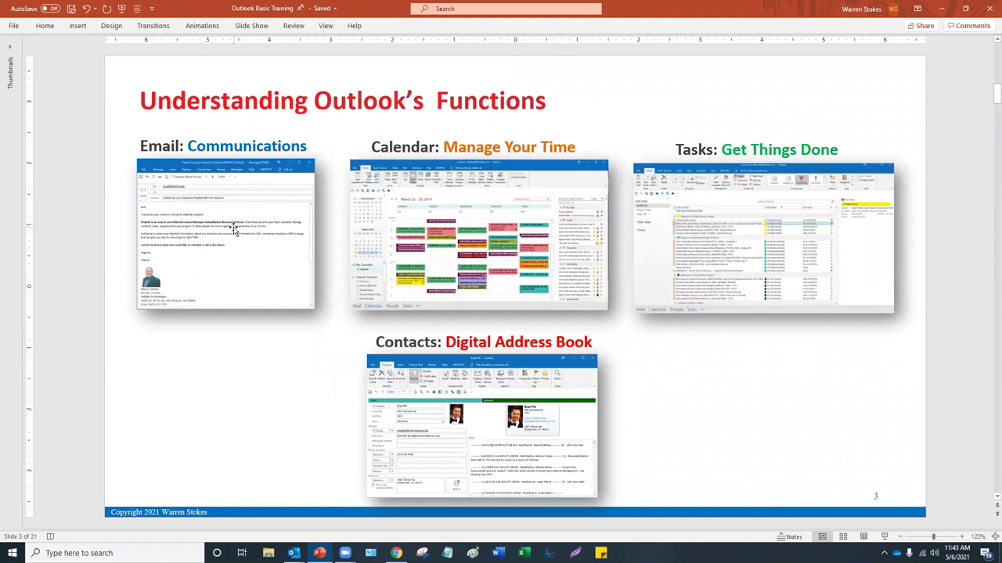
left_click(488, 218)
left_click(730, 238)
left_click(459, 264)
mouse_move(293, 554)
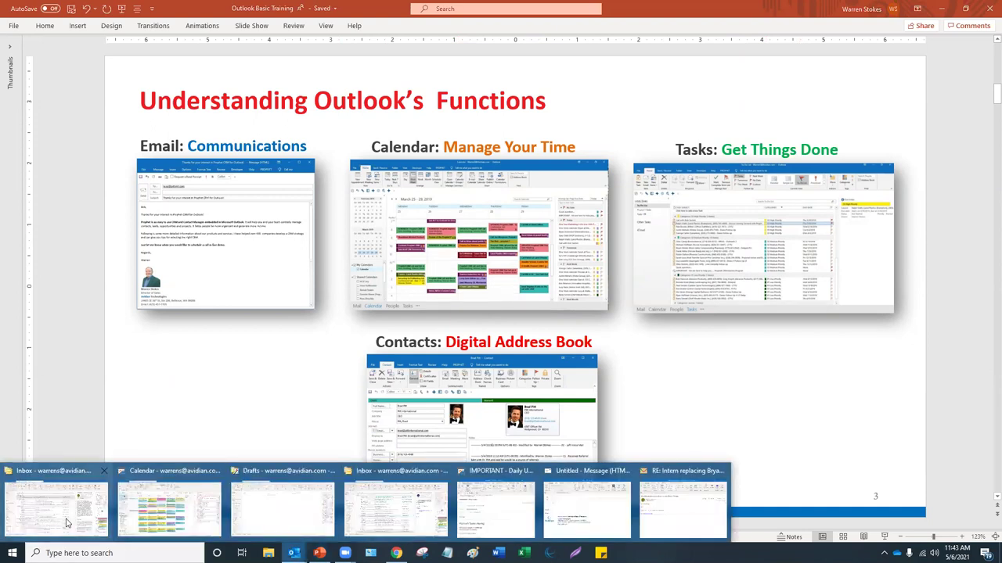
left_click(154, 519)
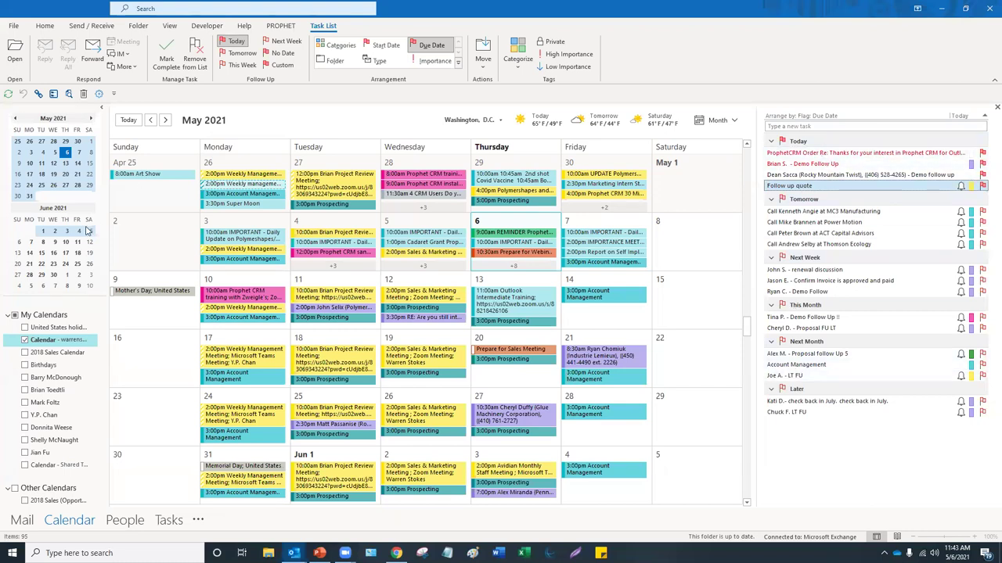
Show June 9, 2021 in the Calendar, then return to the PowerPoint slide.
left_click(54, 242)
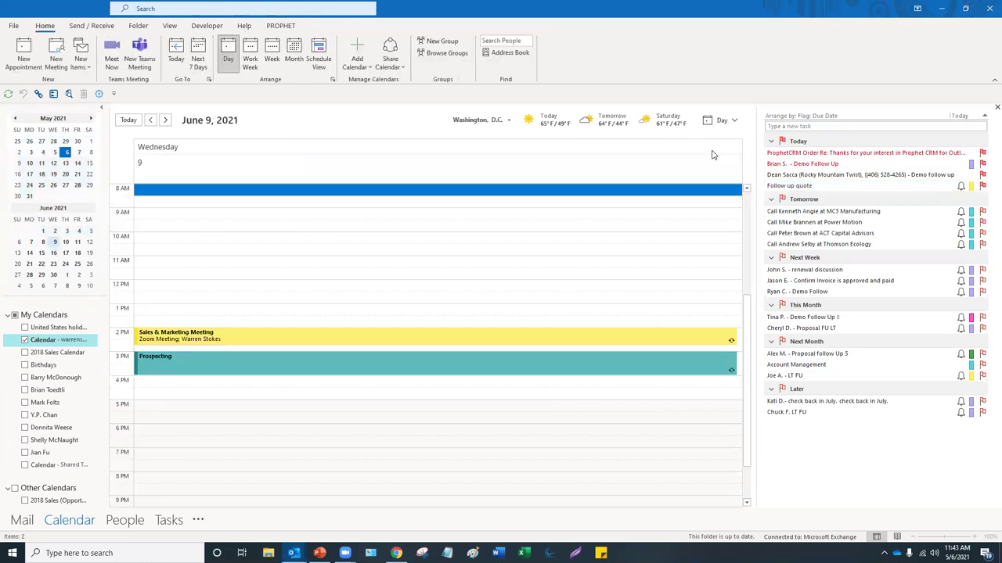
mouse_move(819, 166)
key("alt+Tab")
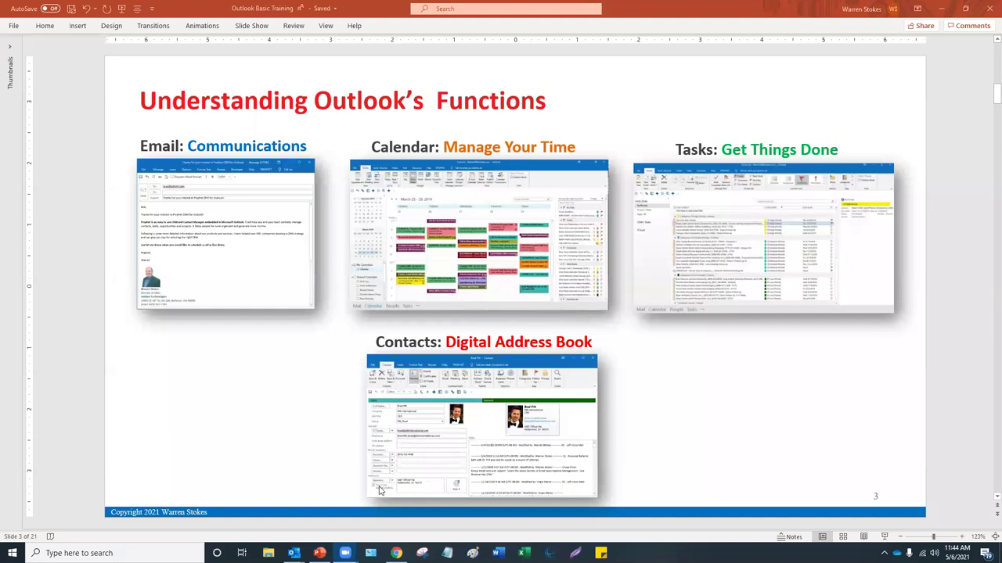
Enlarge and move the Contacts screenshot and delete the Calendar screenshot.
left_click(395, 383)
left_click_drag(367, 356, 193, 244)
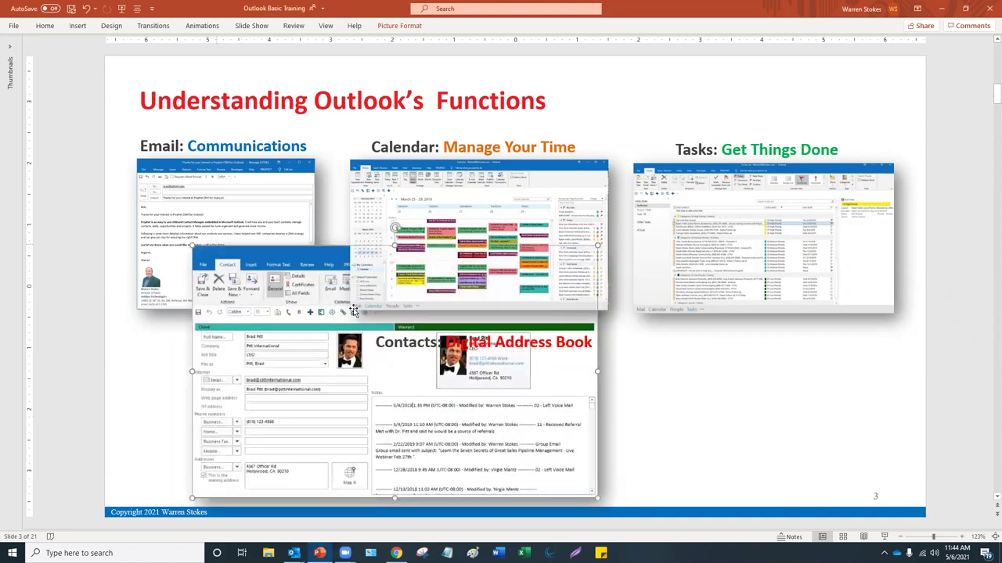
left_click_drag(387, 258, 557, 242)
left_click(557, 243)
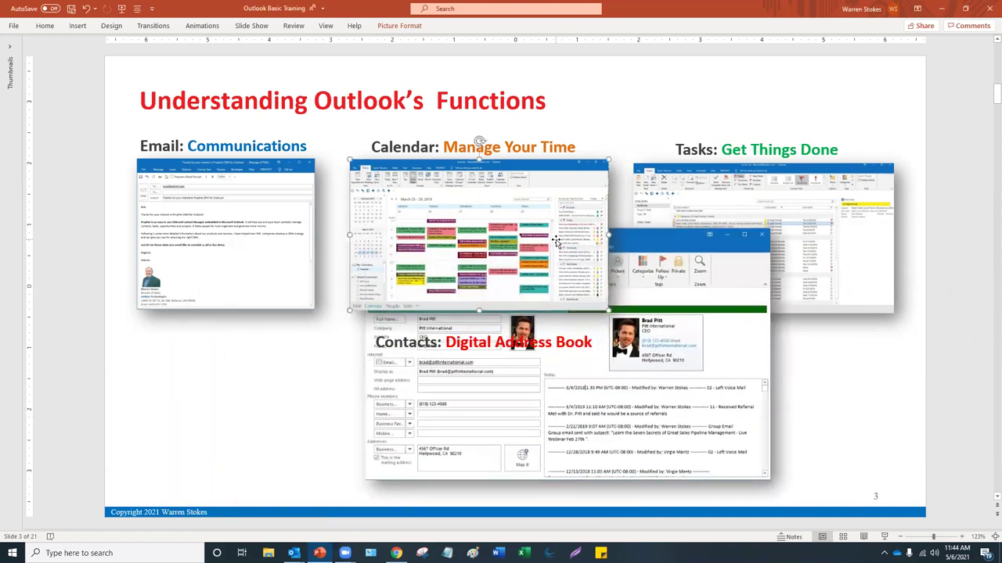
key("Delete")
left_click_drag(488, 411, 369, 452)
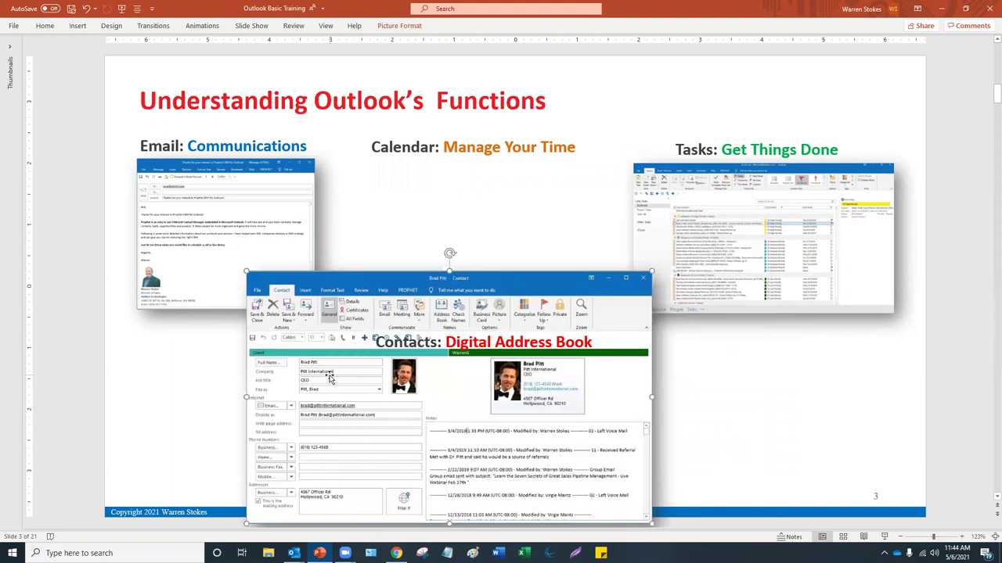
Undo those edits, restoring the Calendar screenshot and the Contacts picture's original size.
left_click(85, 8)
left_click(85, 9)
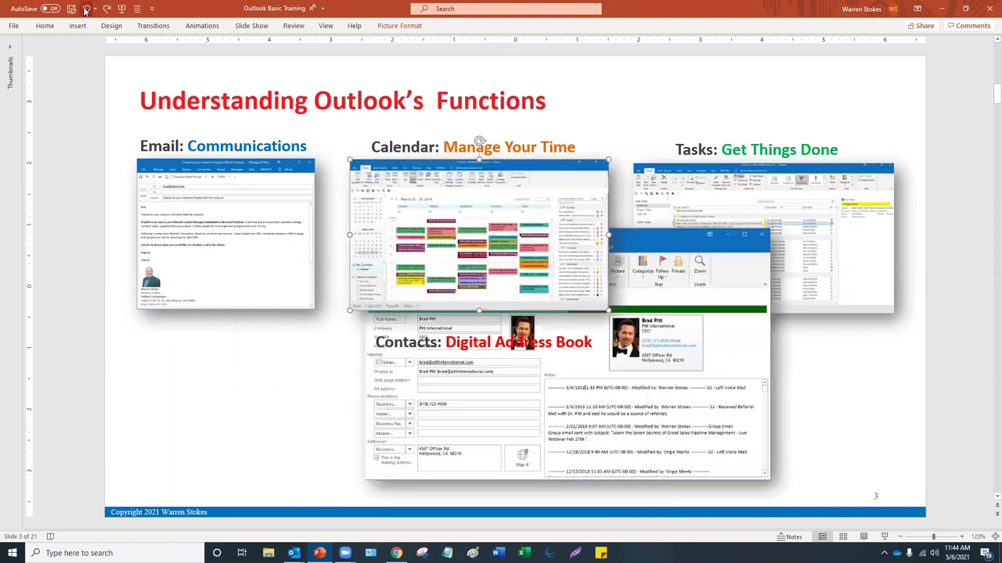
left_click(85, 8)
left_click(85, 8)
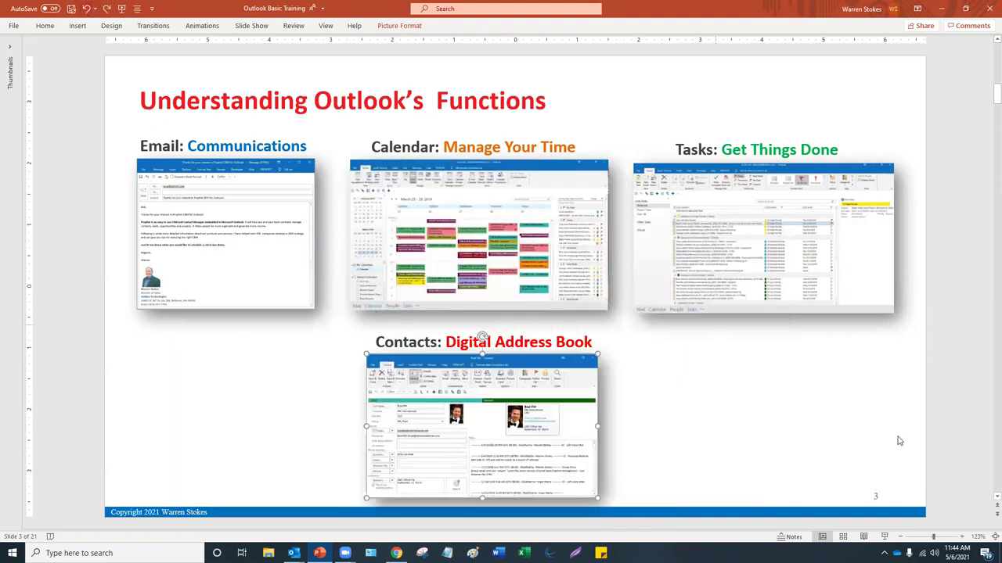
left_click(741, 438)
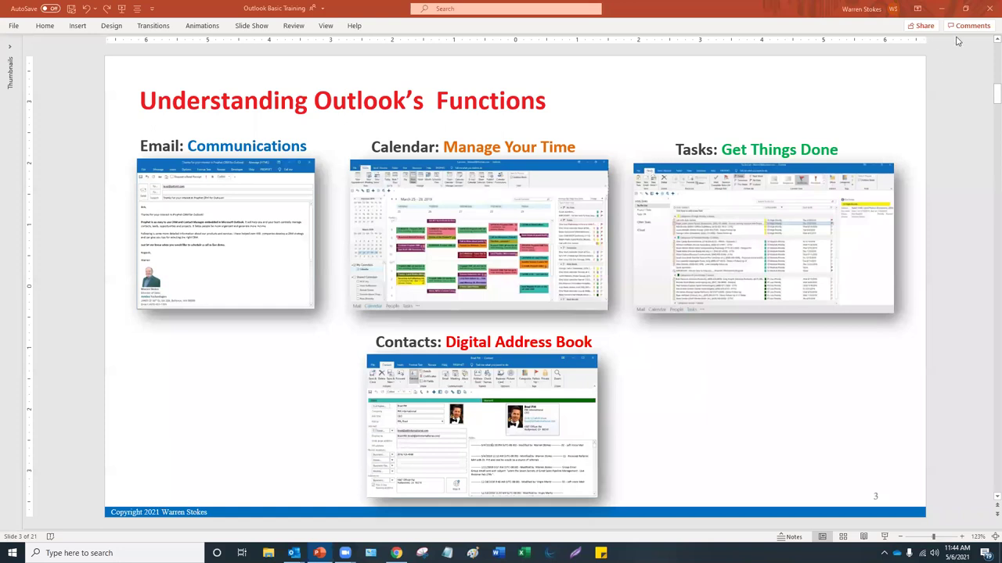
In Outlook, start an 11:30 AM meeting with invitees, then discard it unsaved.
left_click(943, 12)
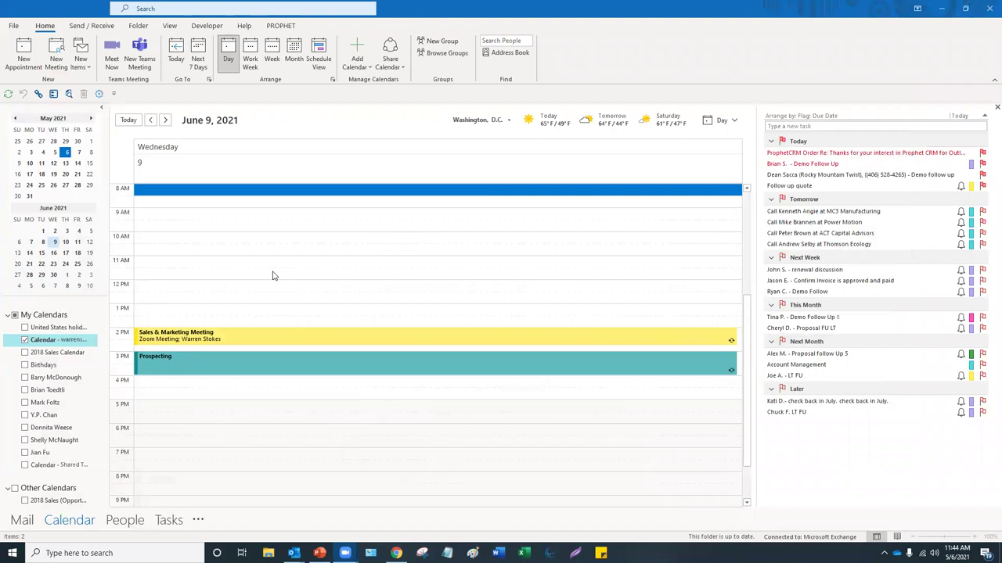
double_click(272, 275)
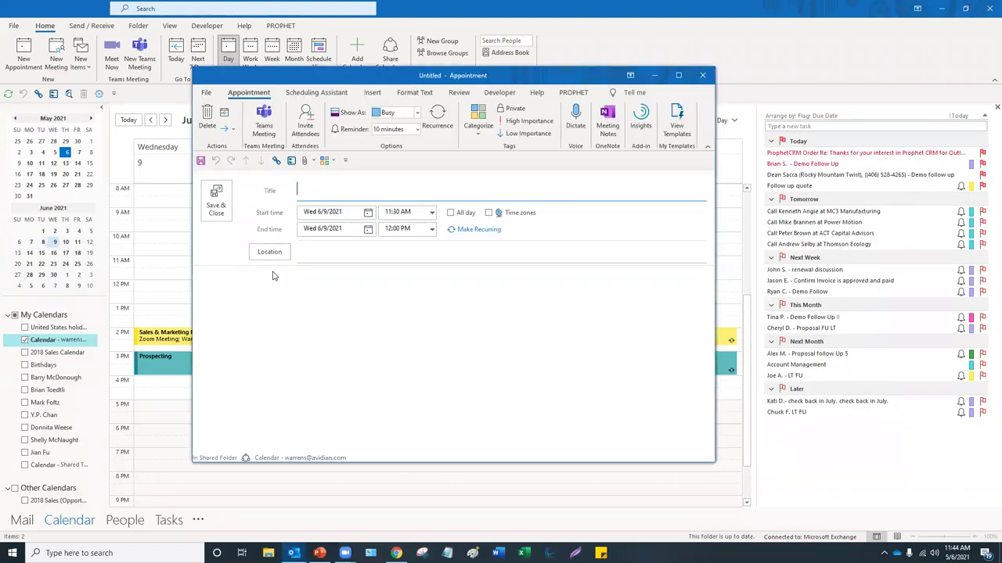
left_click(306, 127)
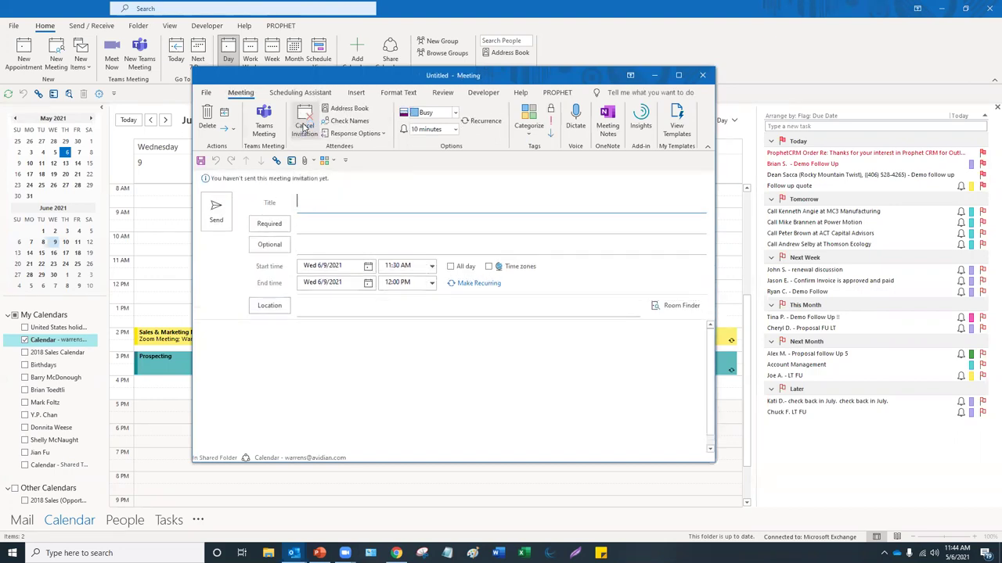
type("an")
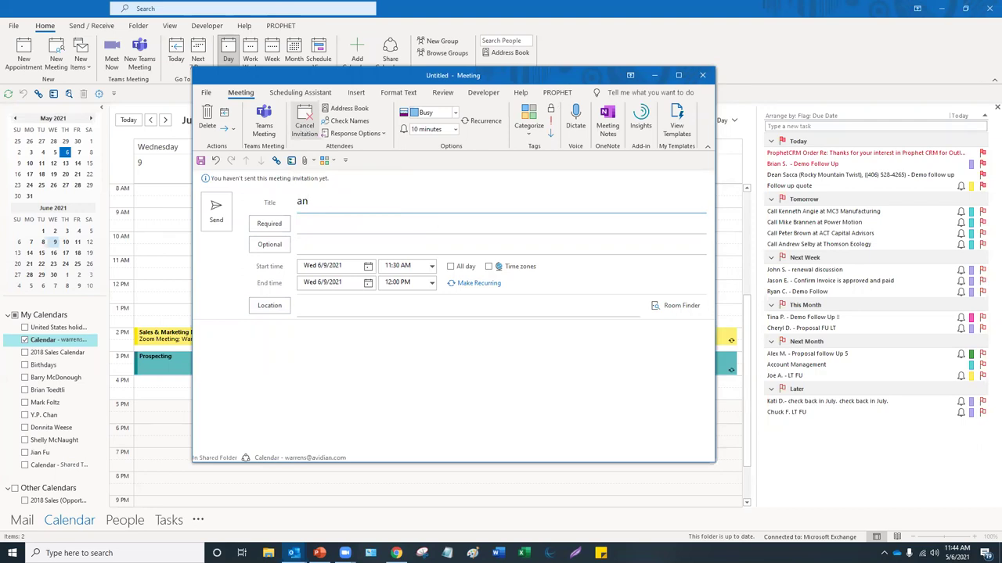
type("th")
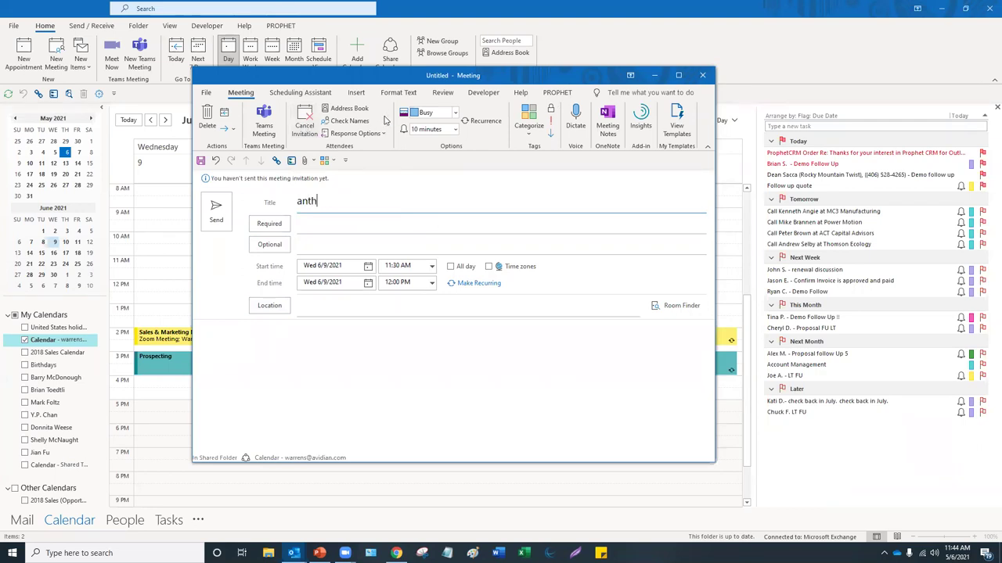
key("BackSpace")
key("BackSpace")
key("BackSpace")
left_click(702, 75)
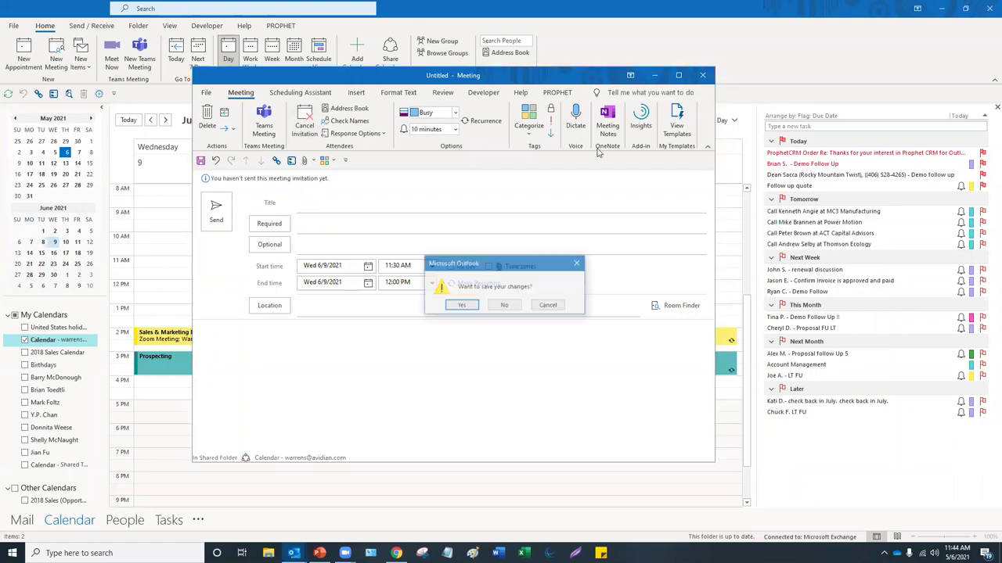
left_click(504, 305)
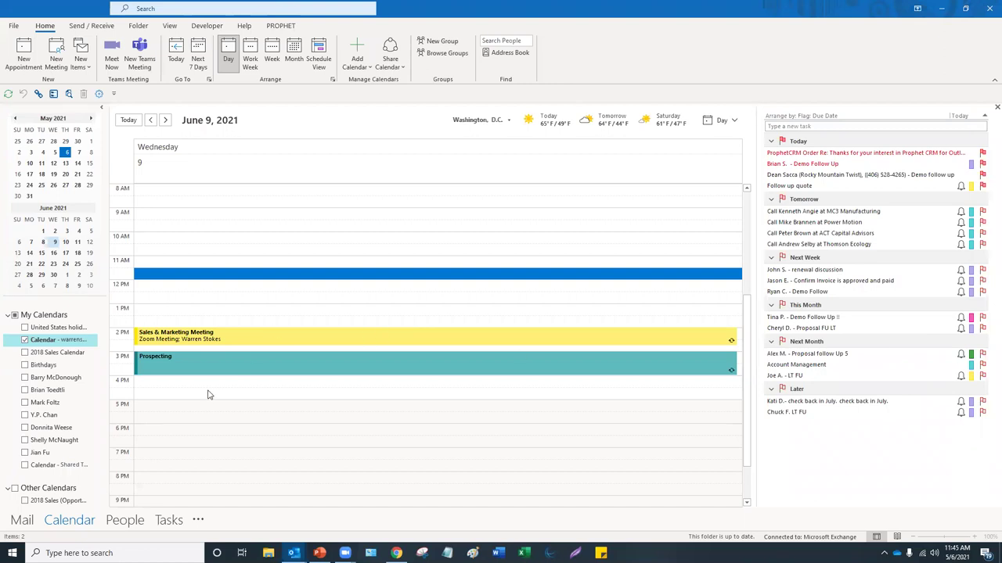
Open just this occurrence of the Prospecting event, close it unchanged, and return to PowerPoint.
left_click(175, 370)
double_click(175, 370)
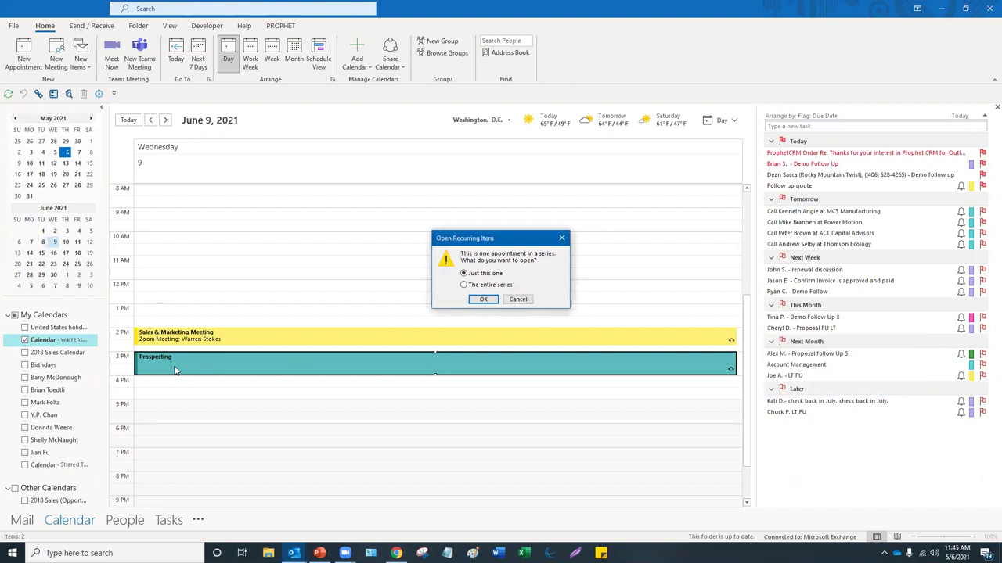
left_click(480, 298)
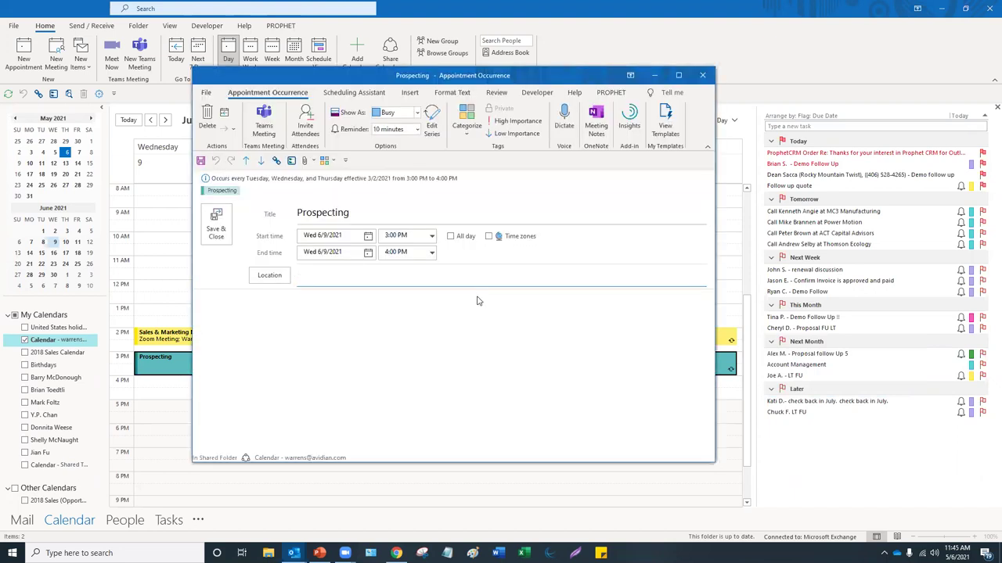
left_click(335, 327)
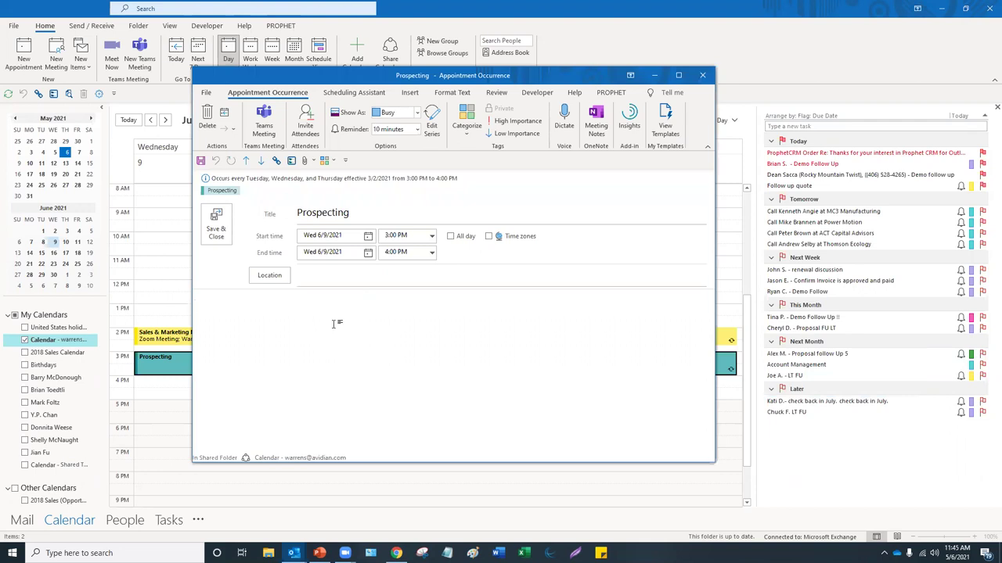
left_click(702, 75)
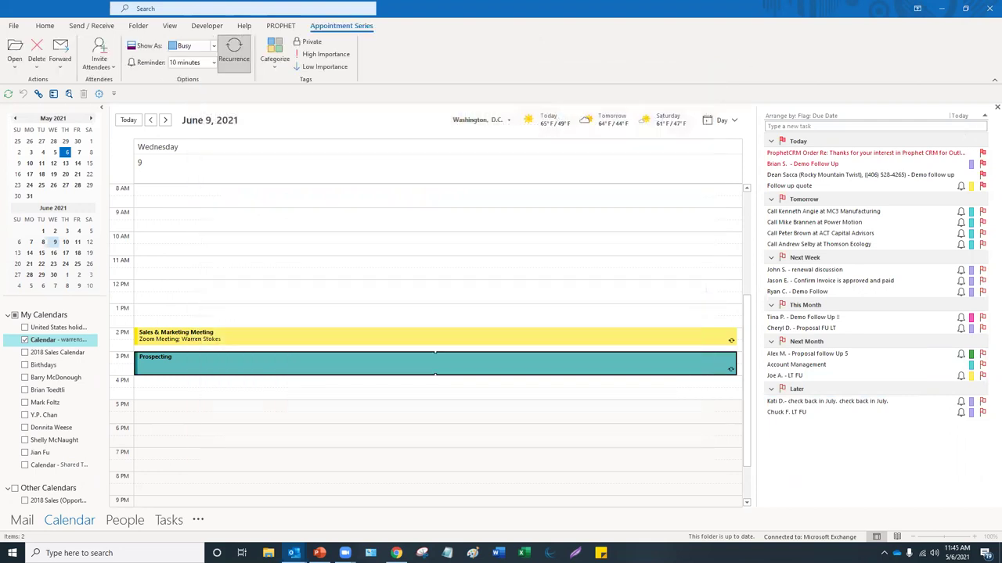
left_click(364, 396)
left_click(329, 505)
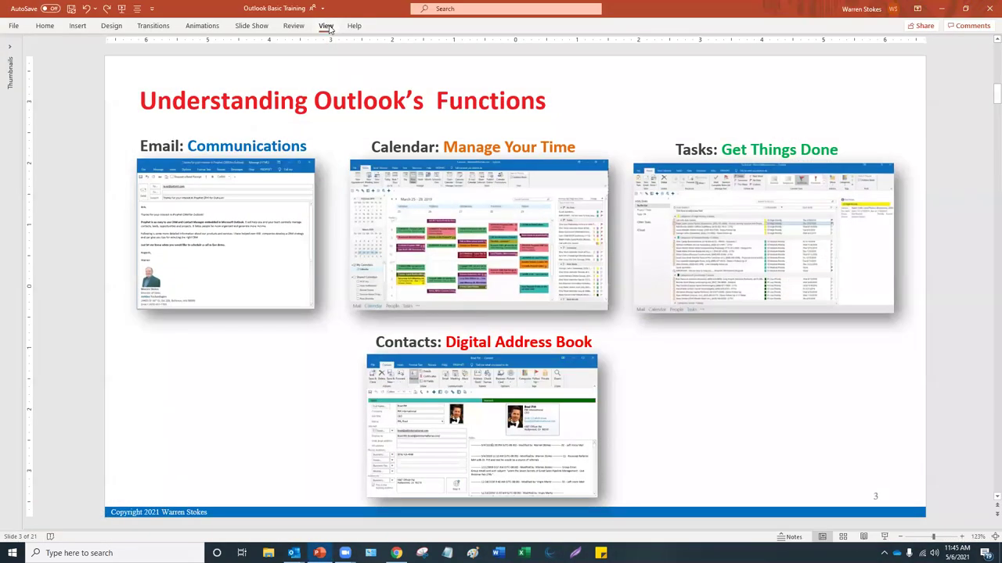
Use Slide Sorter to jump to slide 20, The Power of the Four 'D's, in Normal view.
left_click(329, 26)
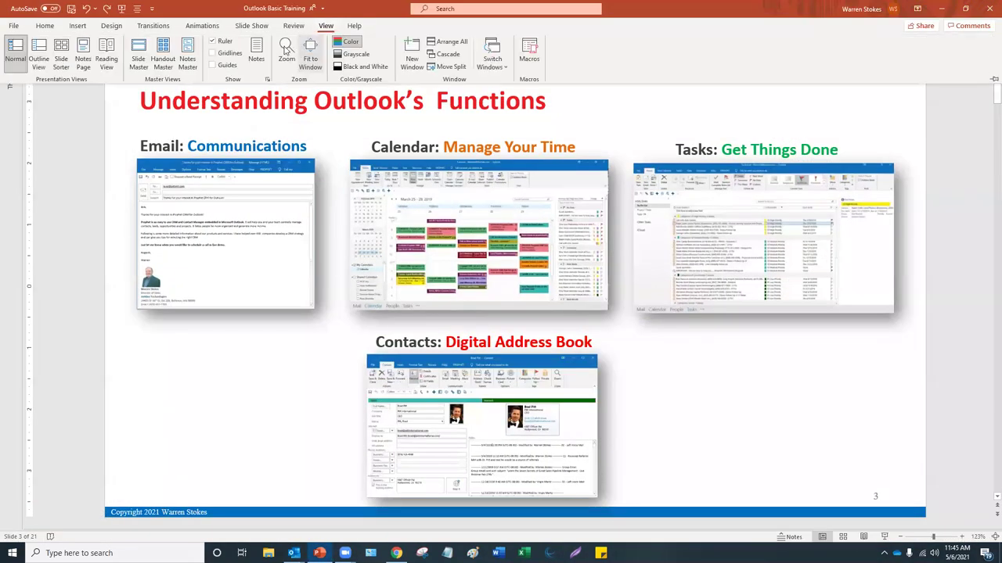
left_click(63, 59)
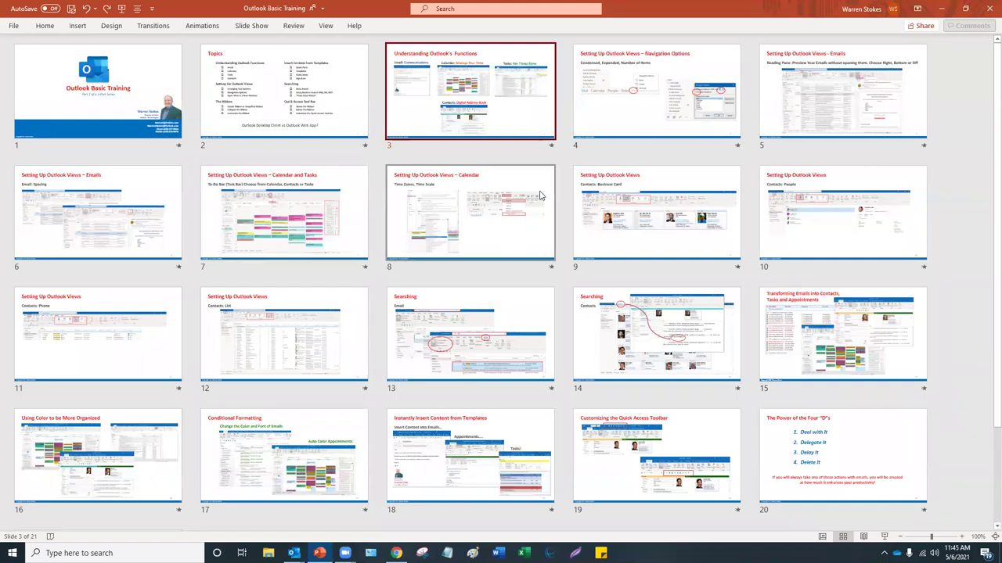
scroll(520, 368, "down", 3)
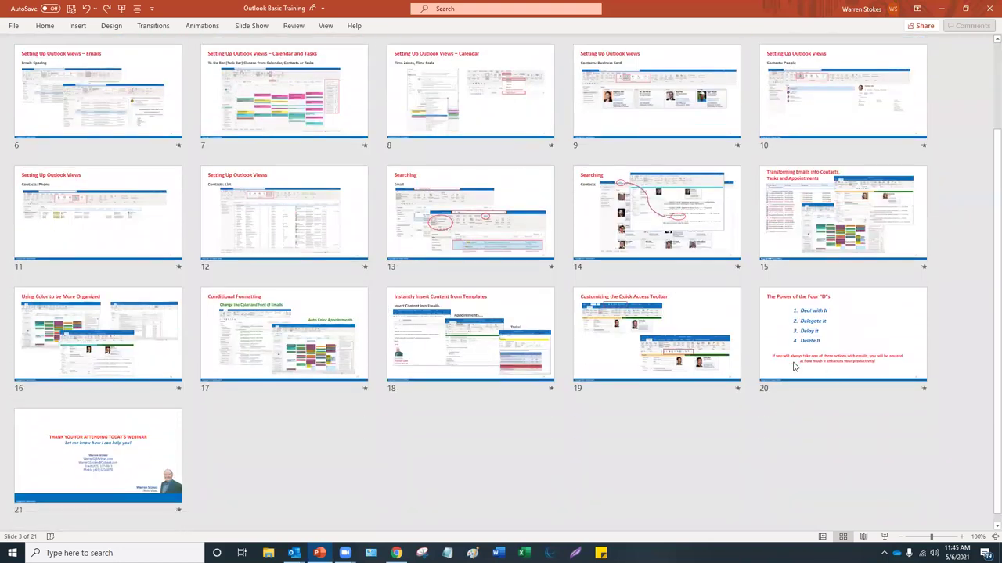
left_click(815, 346)
double_click(815, 345)
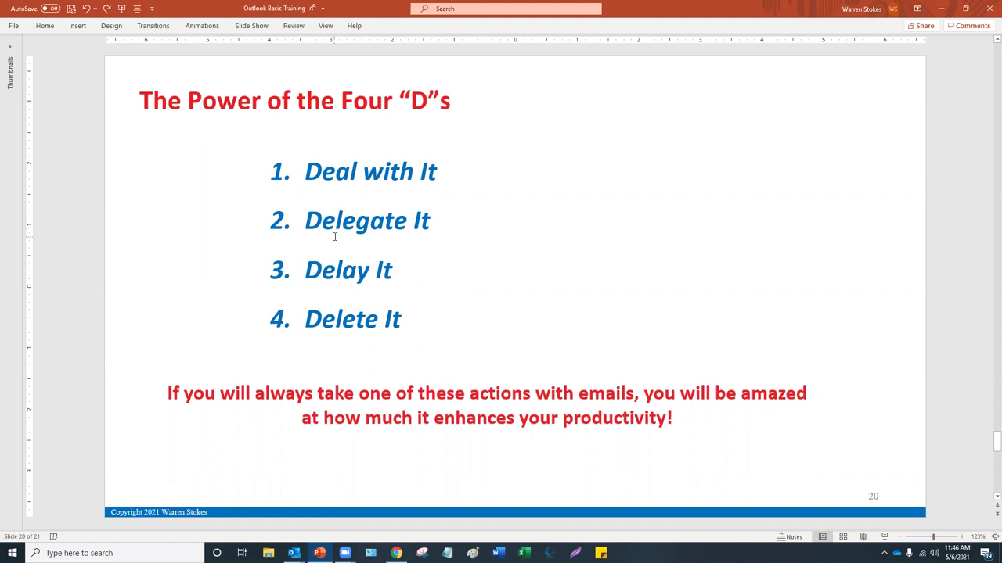
key("ctrl")
key("ctrl")
key("ctrl")
mouse_move(294, 553)
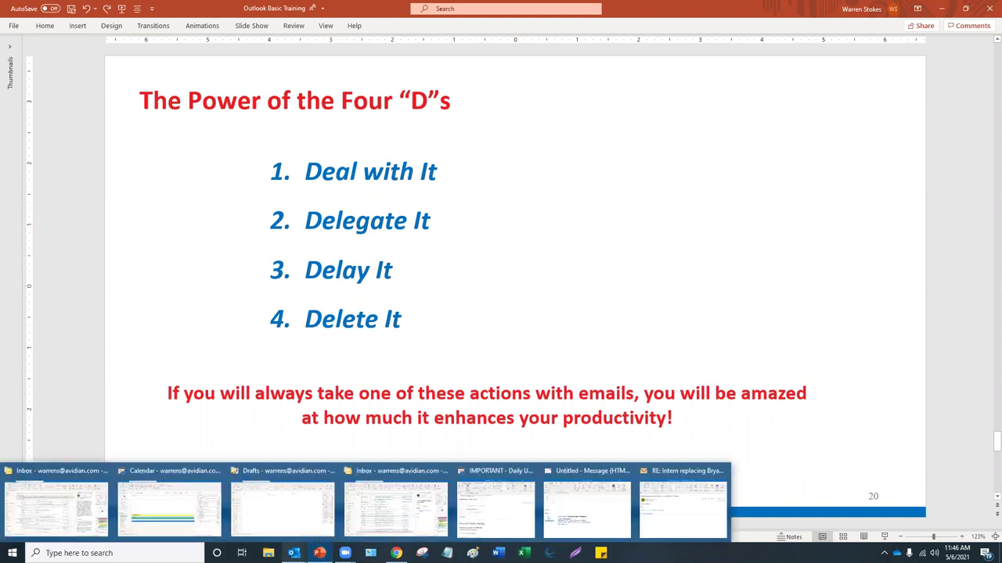
left_click(51, 509)
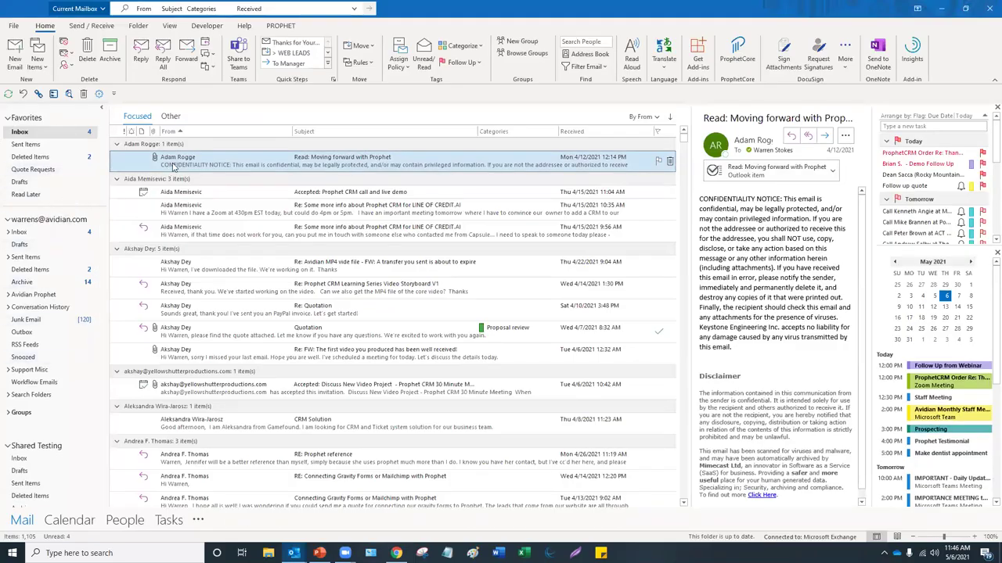
left_click(172, 116)
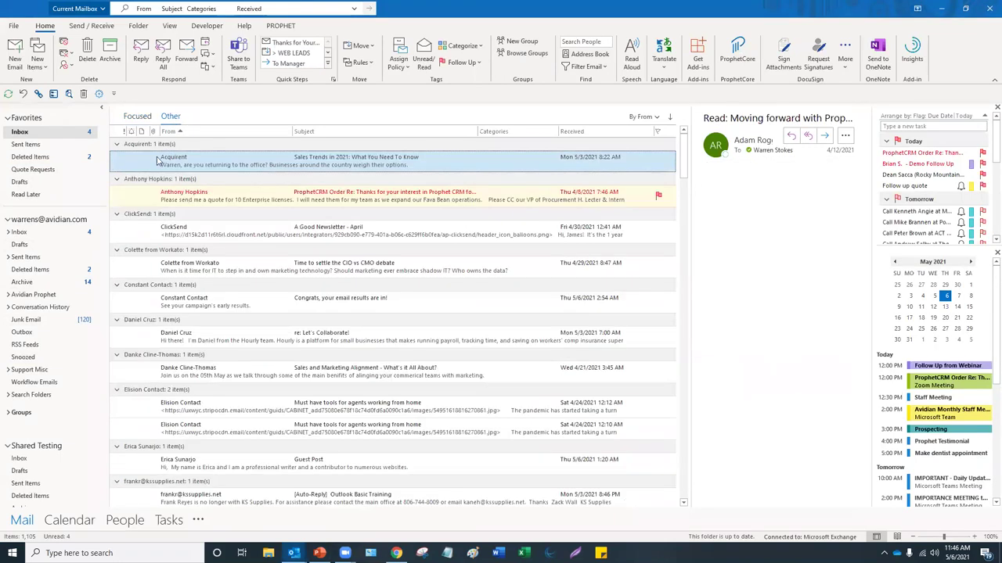
left_click(23, 195)
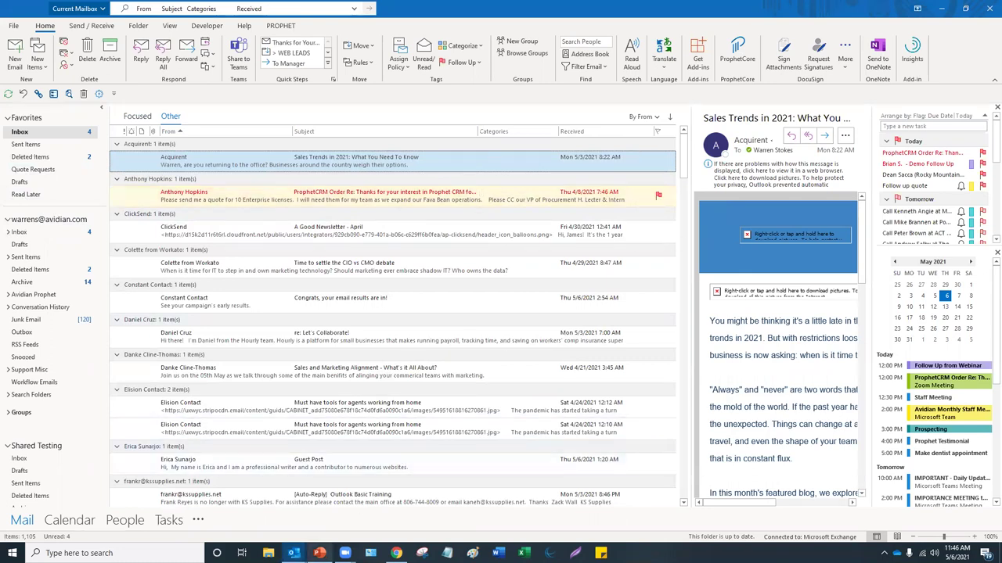
left_click(319, 554)
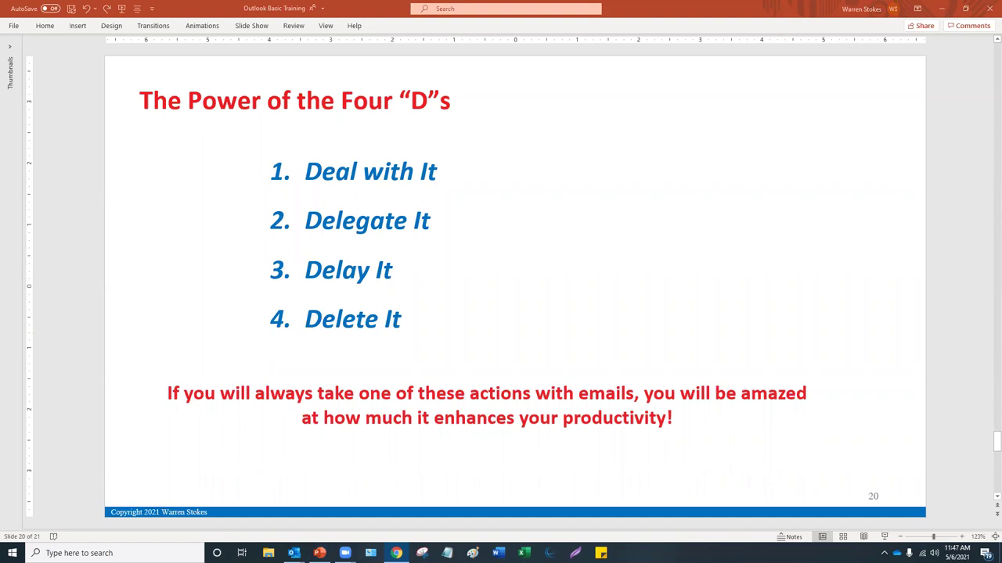
key("alt+Tab")
Maximize Chrome, browse the Avidian Webinars page up and down, then hide the browser.
left_click(796, 36)
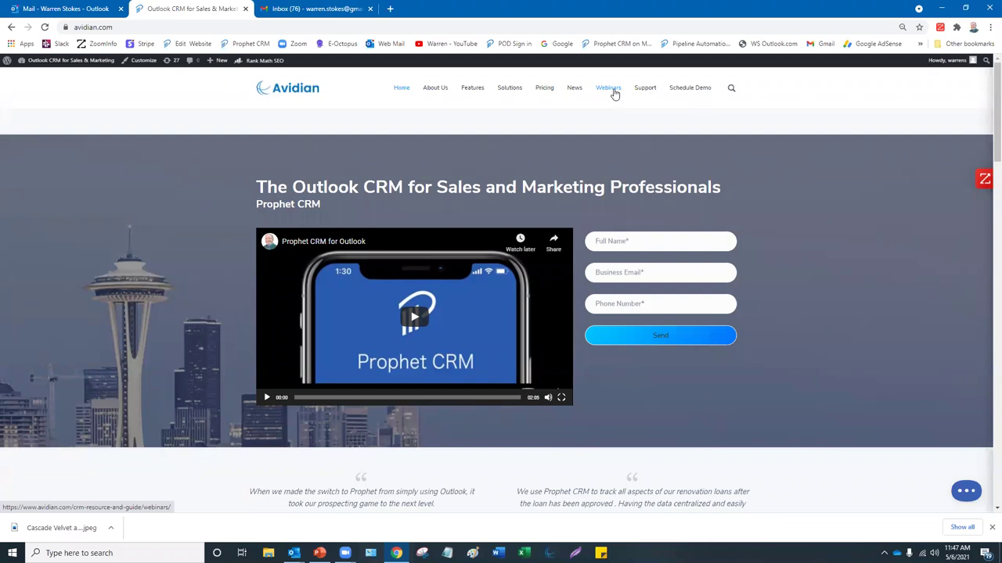
left_click(610, 89)
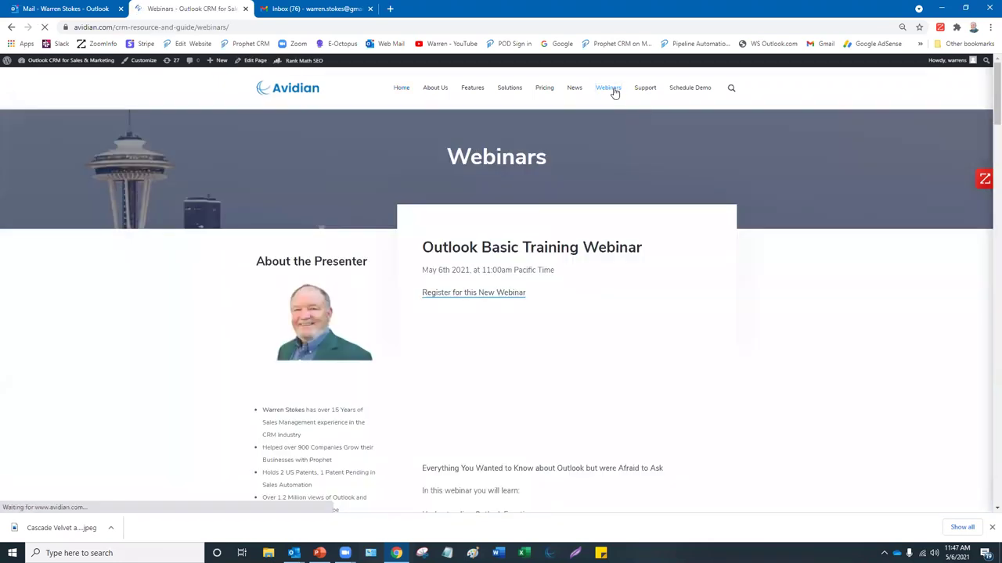
scroll(640, 290, "down", 4)
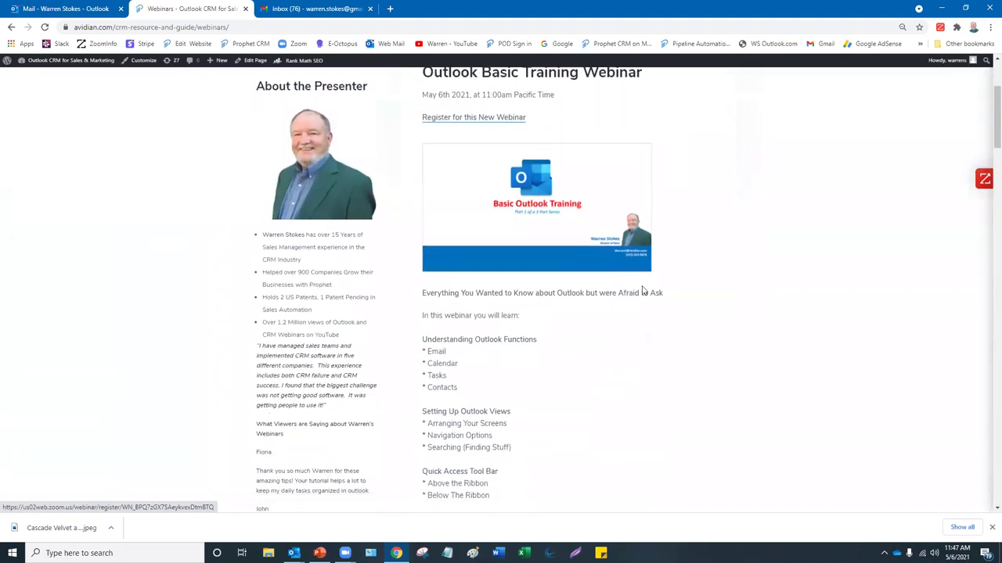
scroll(638, 293, "down", 9)
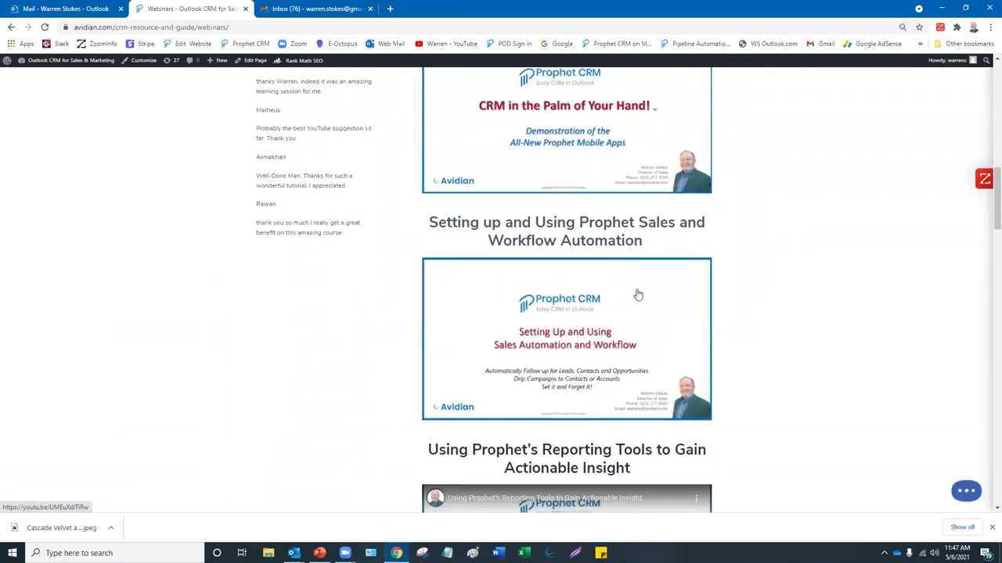
scroll(638, 294, "down", 6)
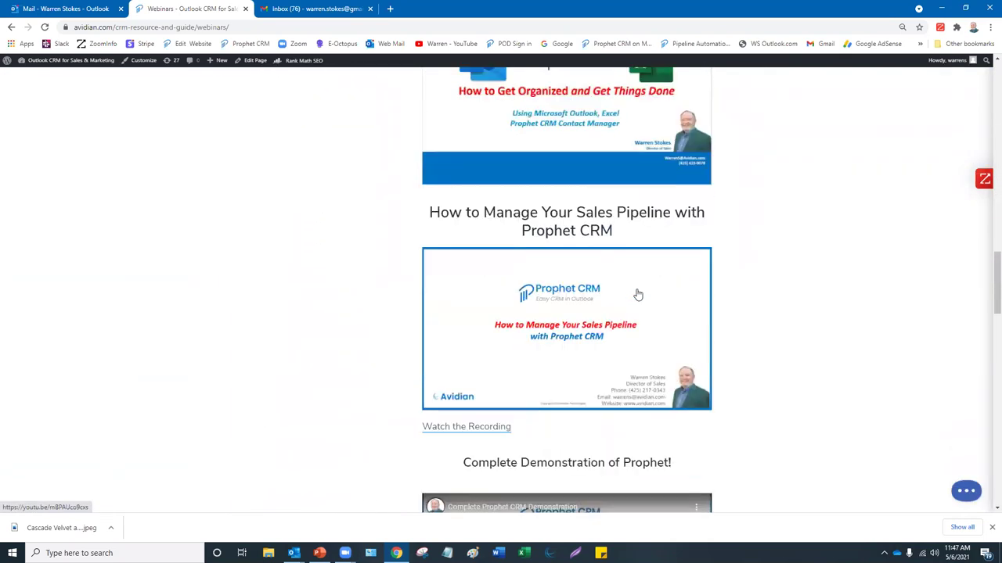
scroll(638, 294, "up", 19)
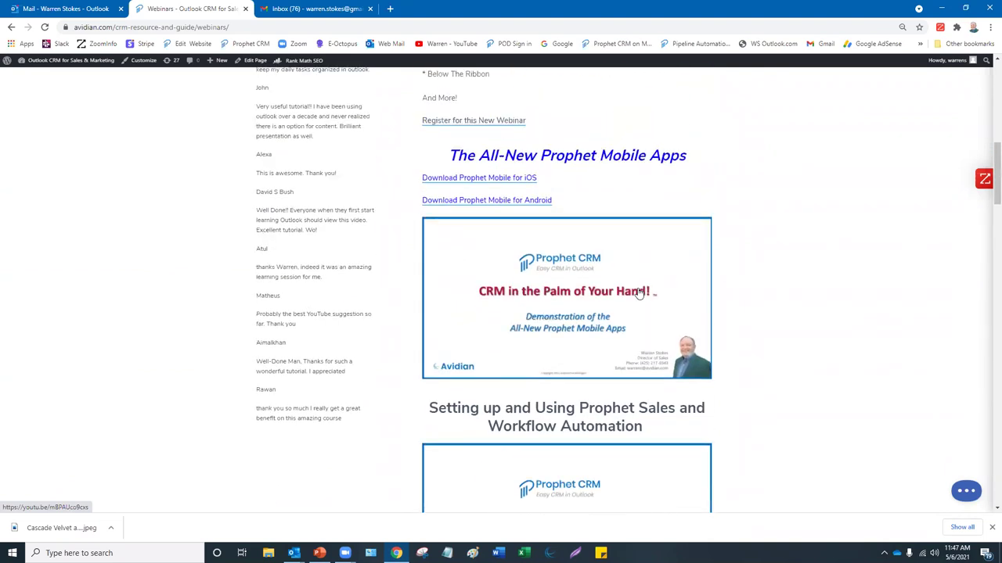
scroll(636, 289, "up", 1)
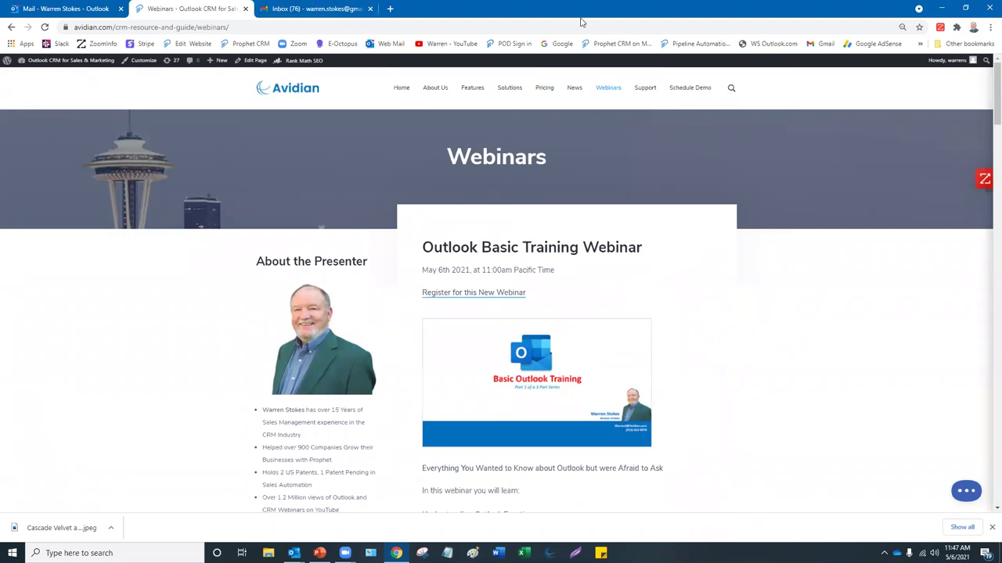
key("super+d")
Restore PowerPoint and scroll to slide 21, 'Thank You for Attending Today's Webinar'.
left_click(319, 553)
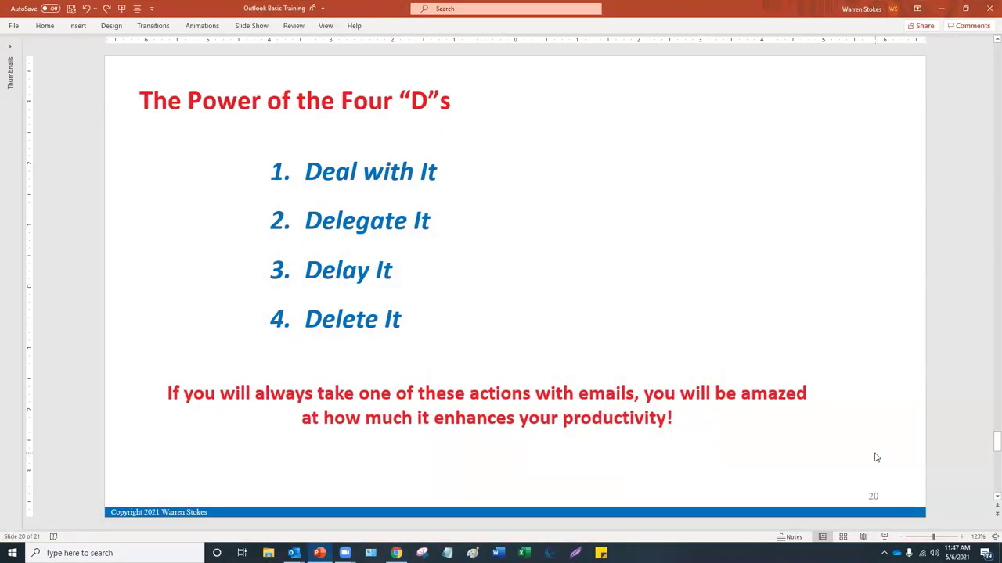
scroll(876, 458, "down", 1)
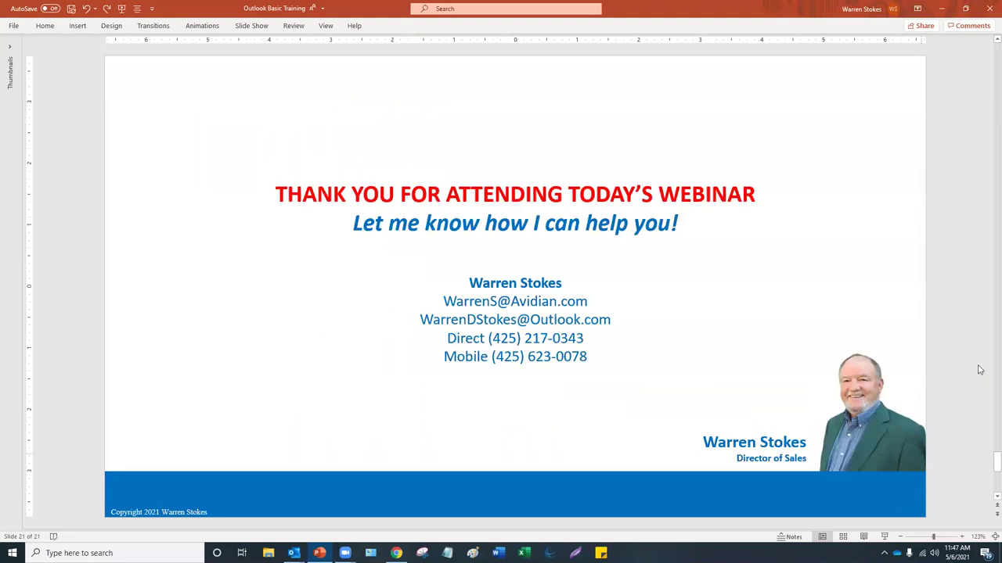